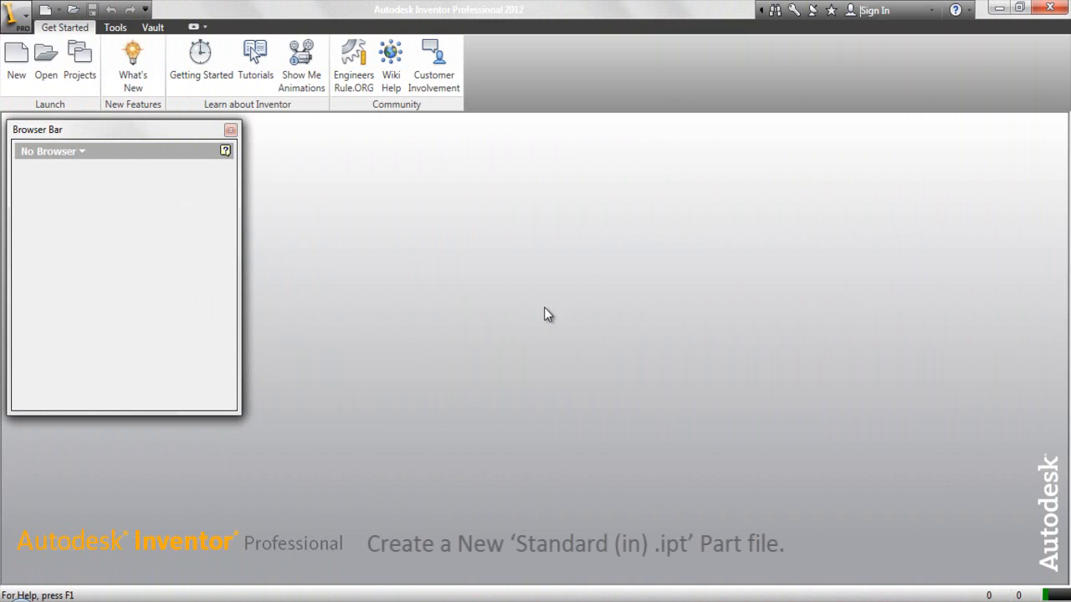
Create a new part file from the English Standard (in).ipt template.
{"action": "left_click", "coordinate": [20, 76]}
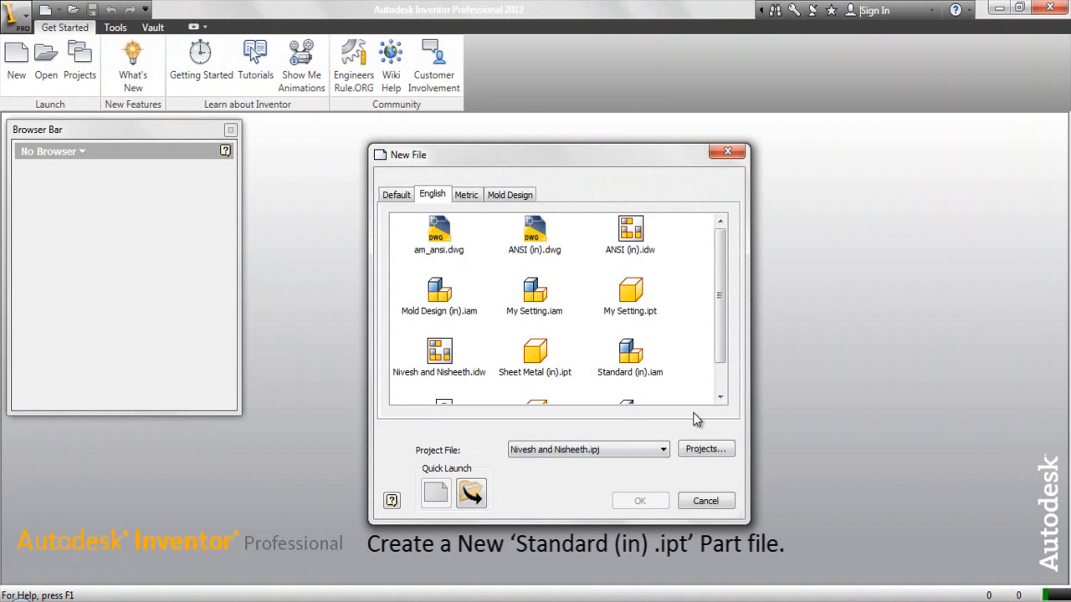
{"action": "left_click_drag", "start_coordinate": [723, 350], "coordinate": [723, 383]}
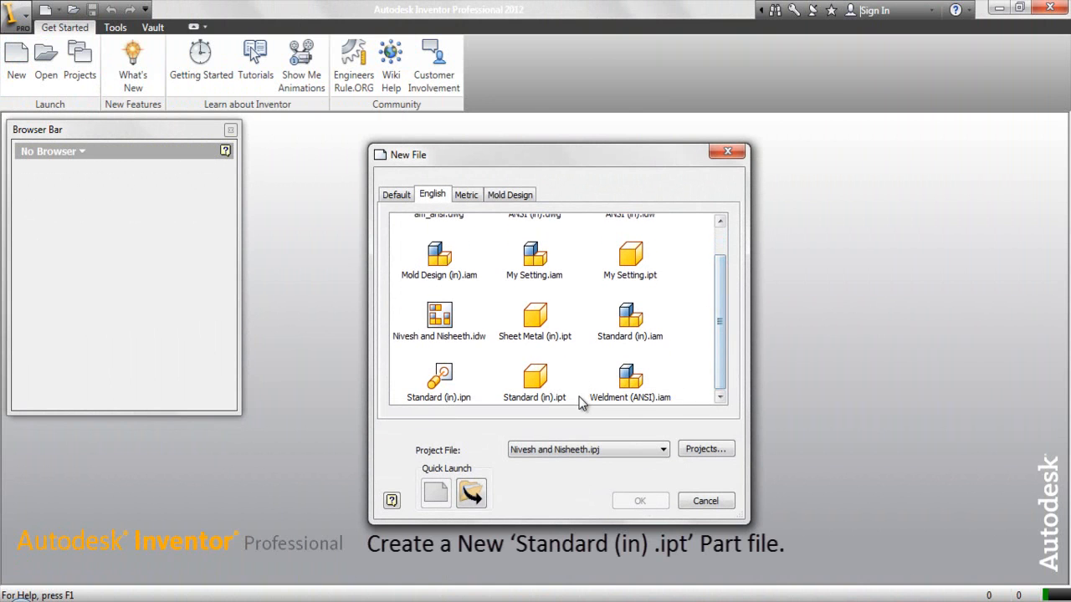
{"action": "left_click", "coordinate": [537, 381]}
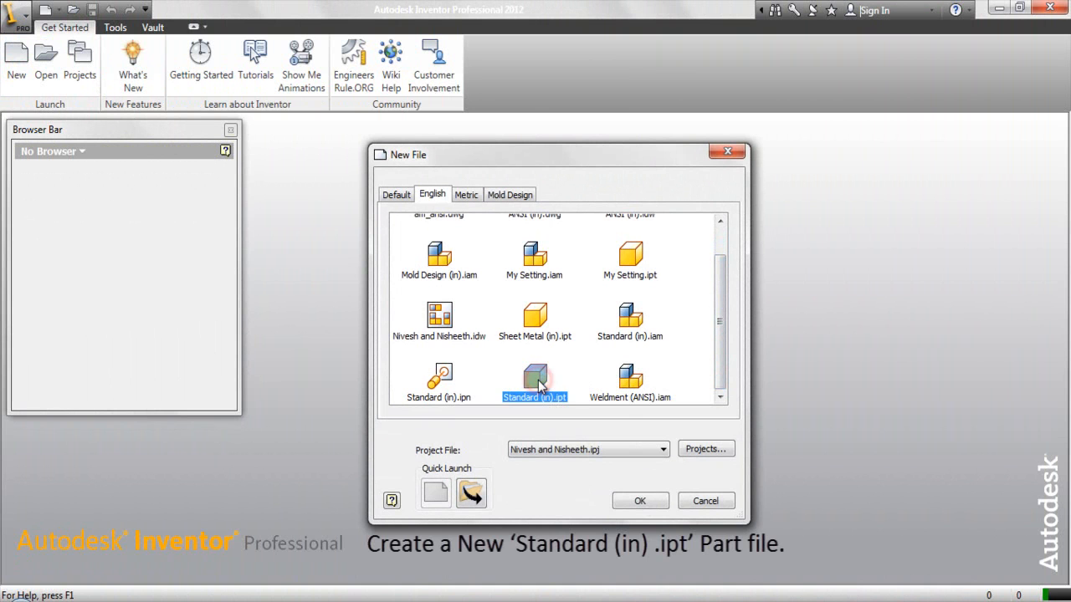
{"action": "double_click", "coordinate": [537, 380]}
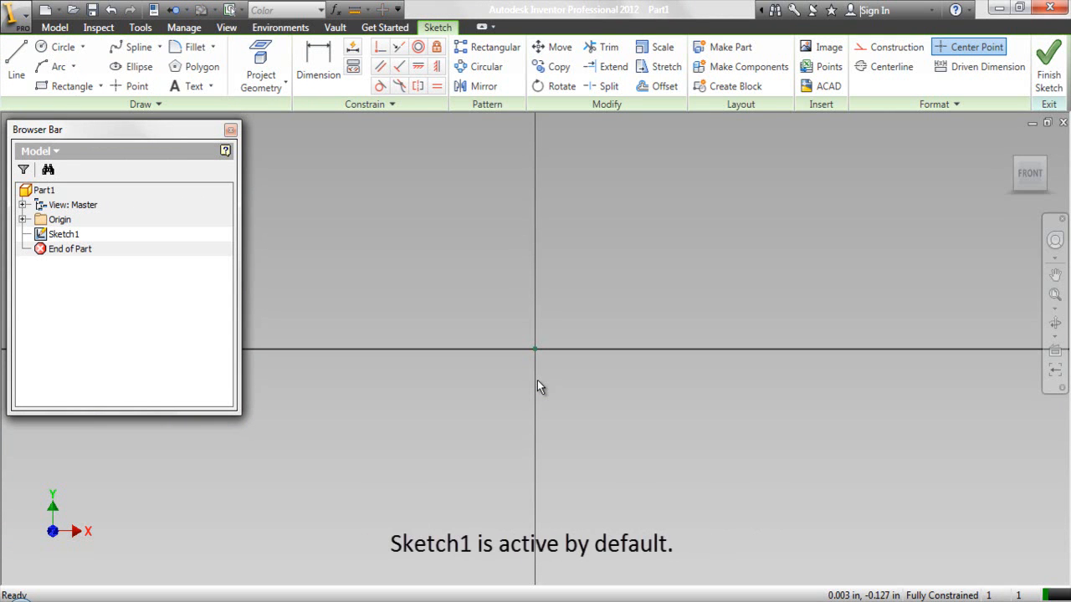
{"action": "left_click", "coordinate": [530, 387]}
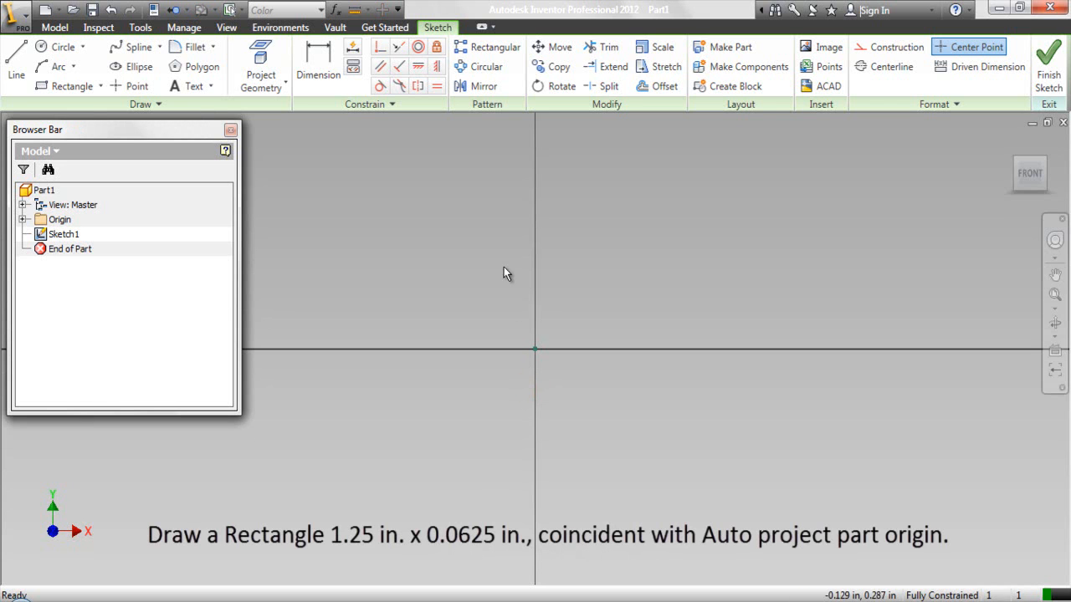
Draw a two-point rectangle 1.25 in wide and 0.0625 in high from the origin, extending toward negative X and upward.
{"action": "right_click", "coordinate": [492, 240]}
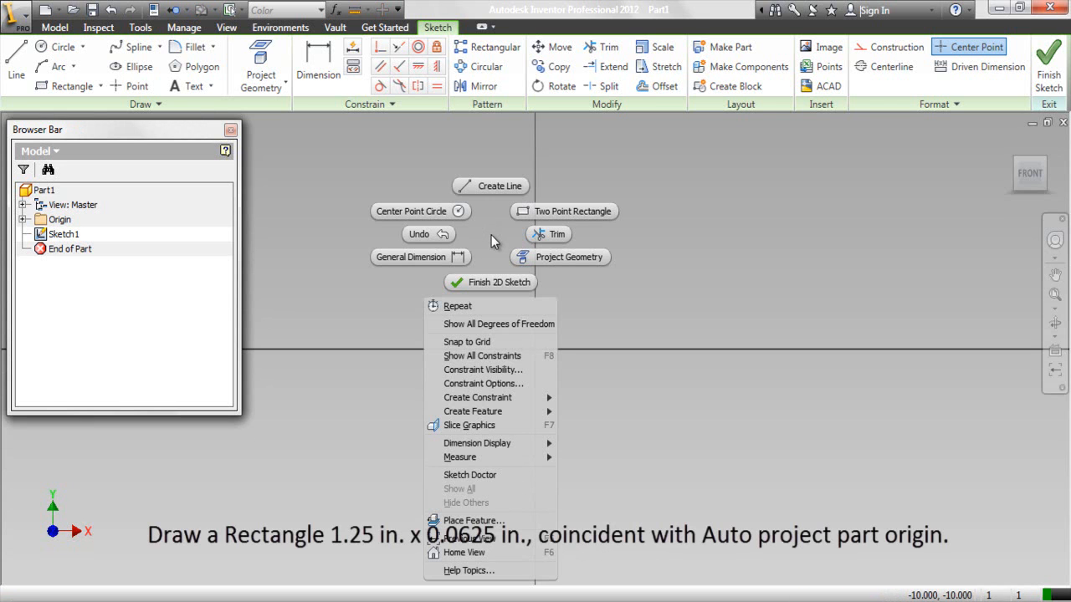
{"action": "left_click", "coordinate": [542, 212]}
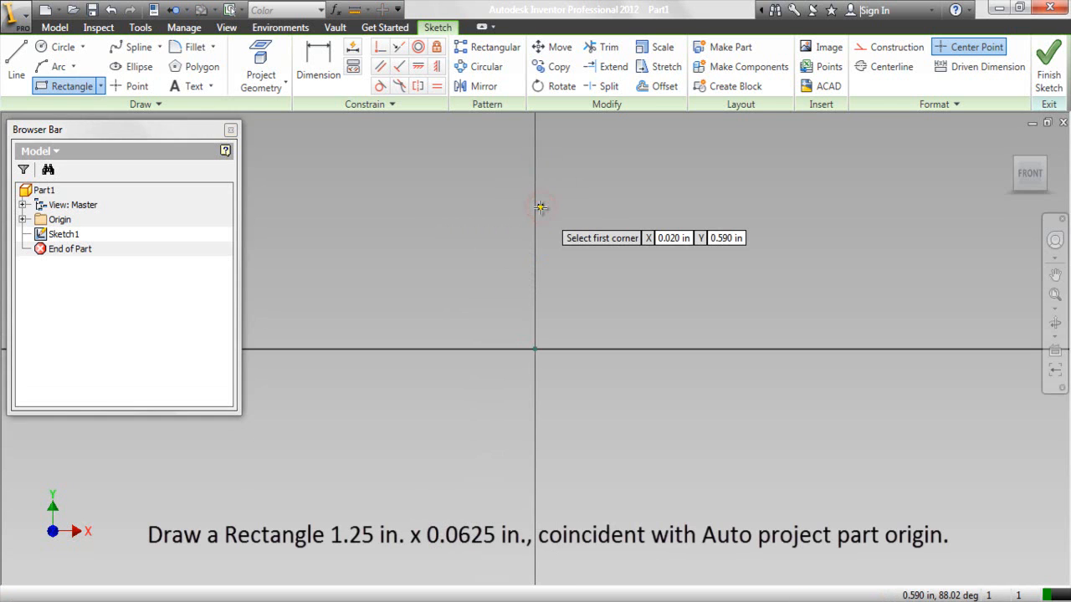
{"action": "left_click", "coordinate": [535, 348]}
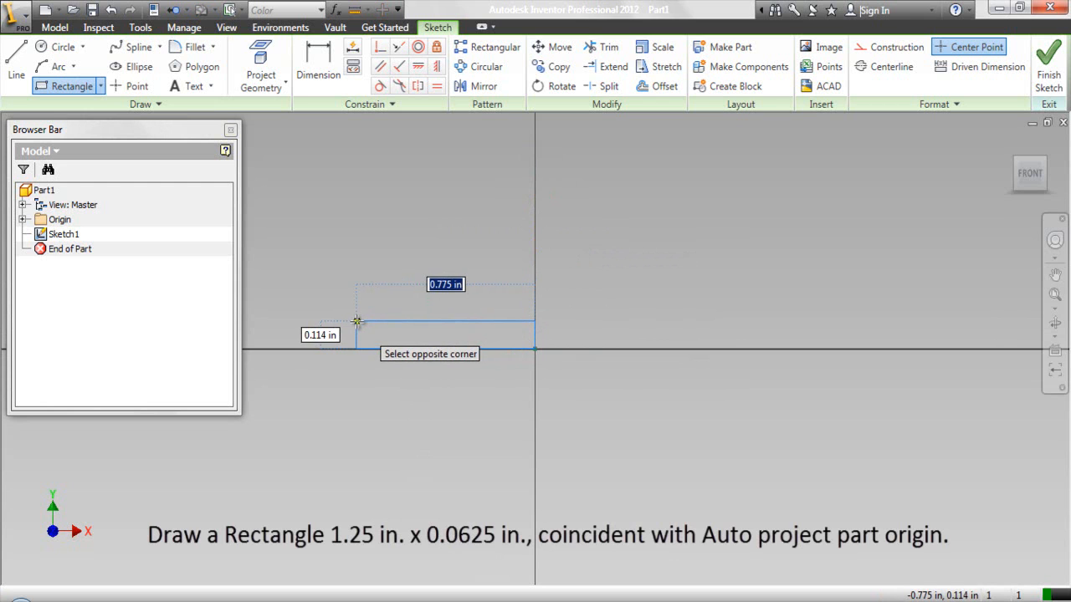
{"action": "type", "text": "1.25"}
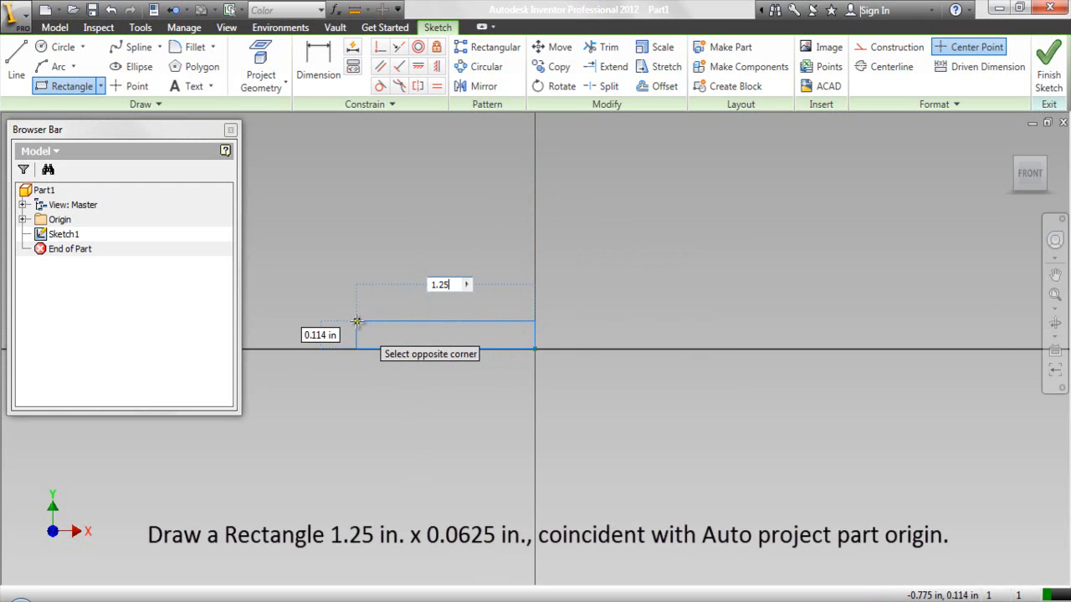
{"action": "key", "text": "Tab"}
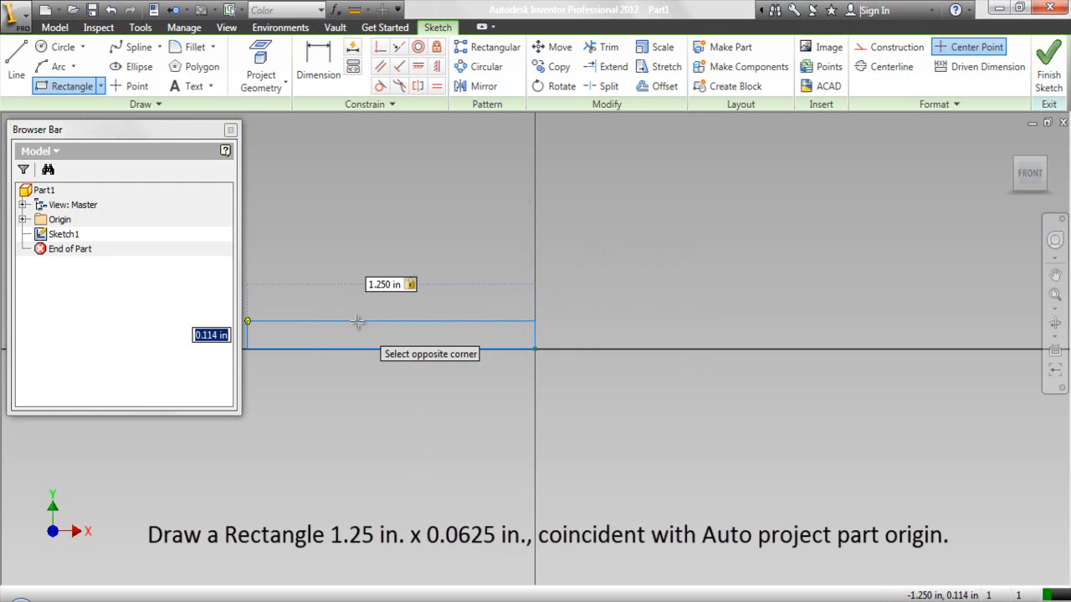
{"action": "type", "text": "."}
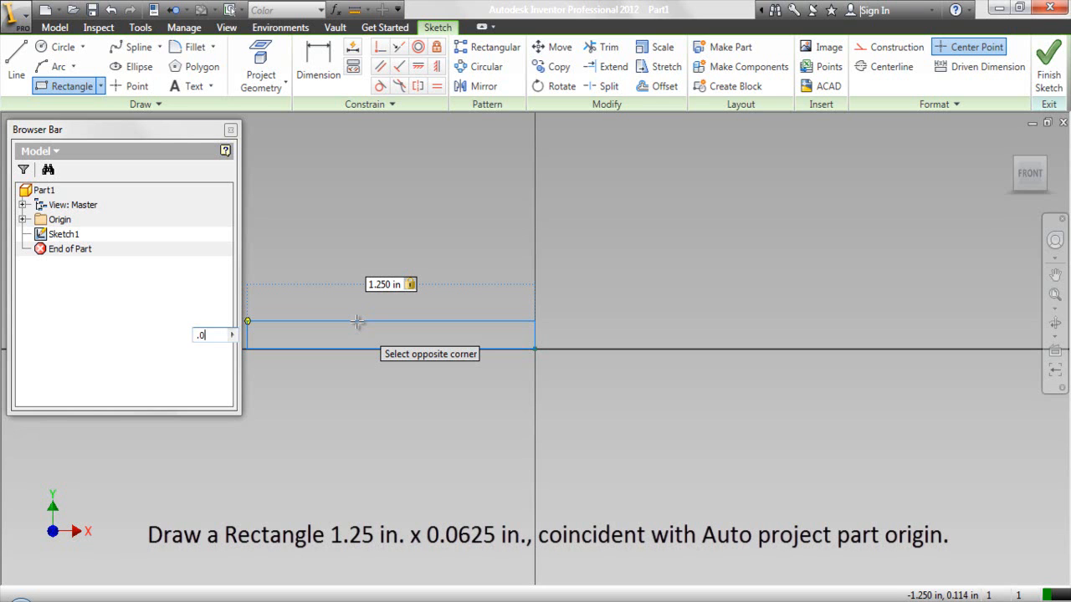
{"action": "type", "text": "0625"}
{"action": "key", "text": "Tab"}
{"action": "key", "text": "Return"}
{"action": "right_click", "coordinate": [613, 279]}
{"action": "left_click", "coordinate": [559, 279]}
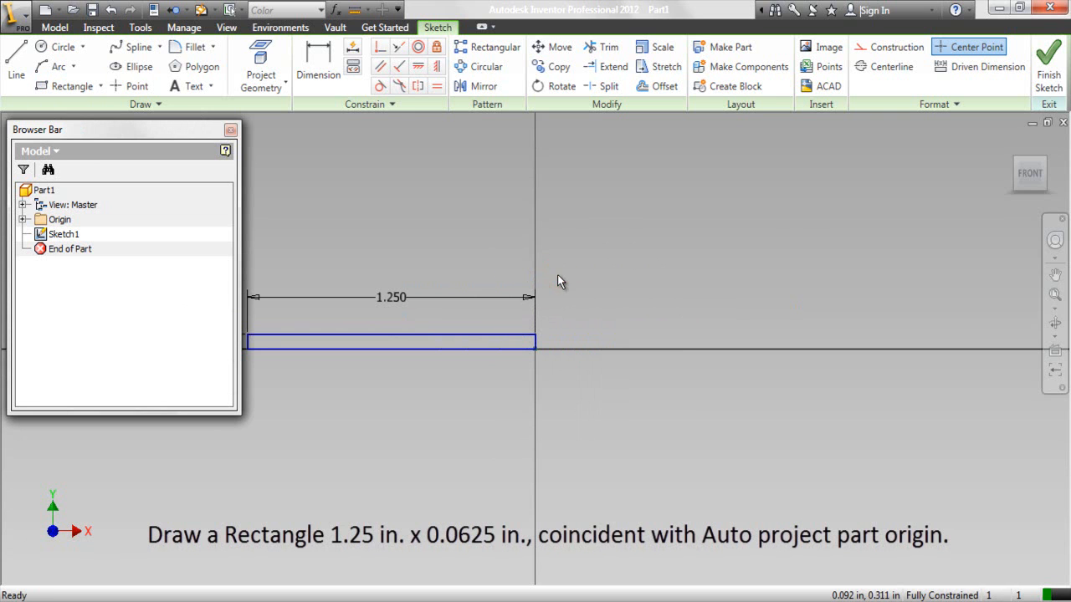
Set the sketch dimensions to display with four decimal places.
{"action": "left_click", "coordinate": [1053, 293]}
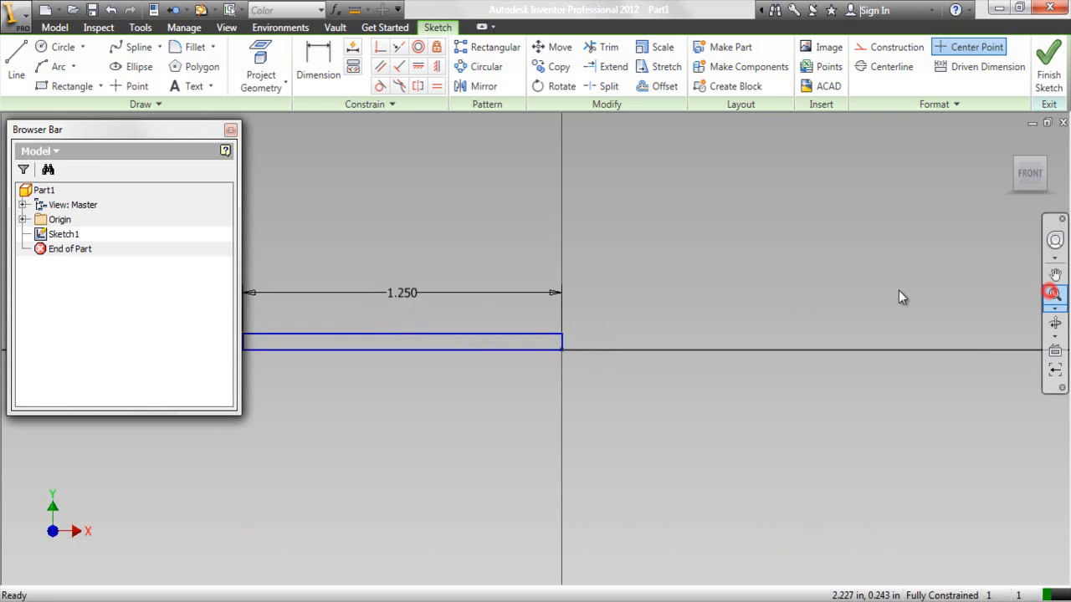
{"action": "left_click", "coordinate": [782, 285]}
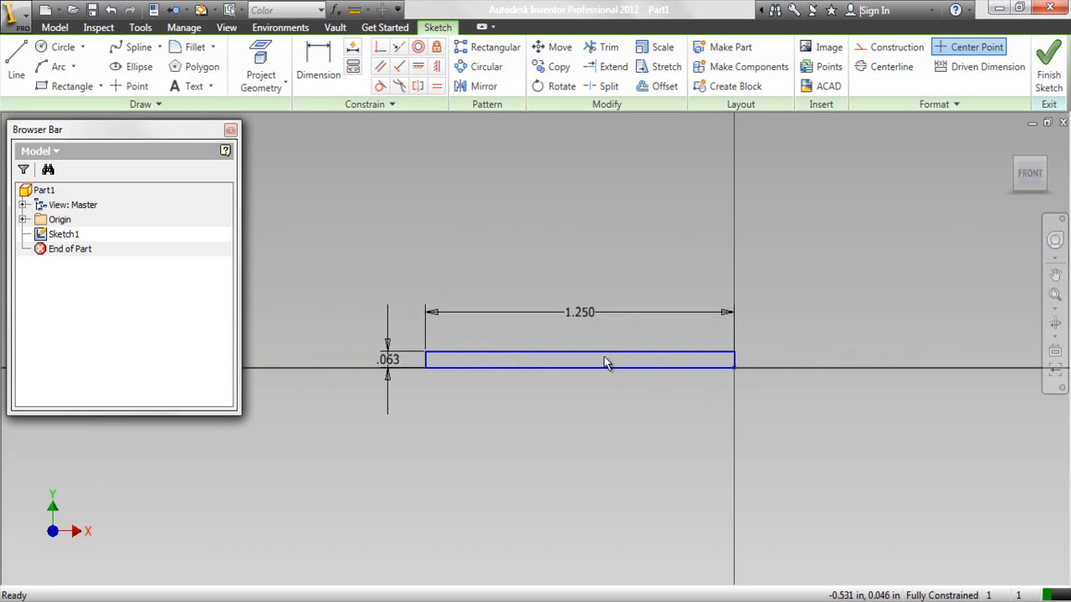
{"action": "scroll", "coordinate": [604, 356], "scroll_direction": "up", "scroll_amount": 1}
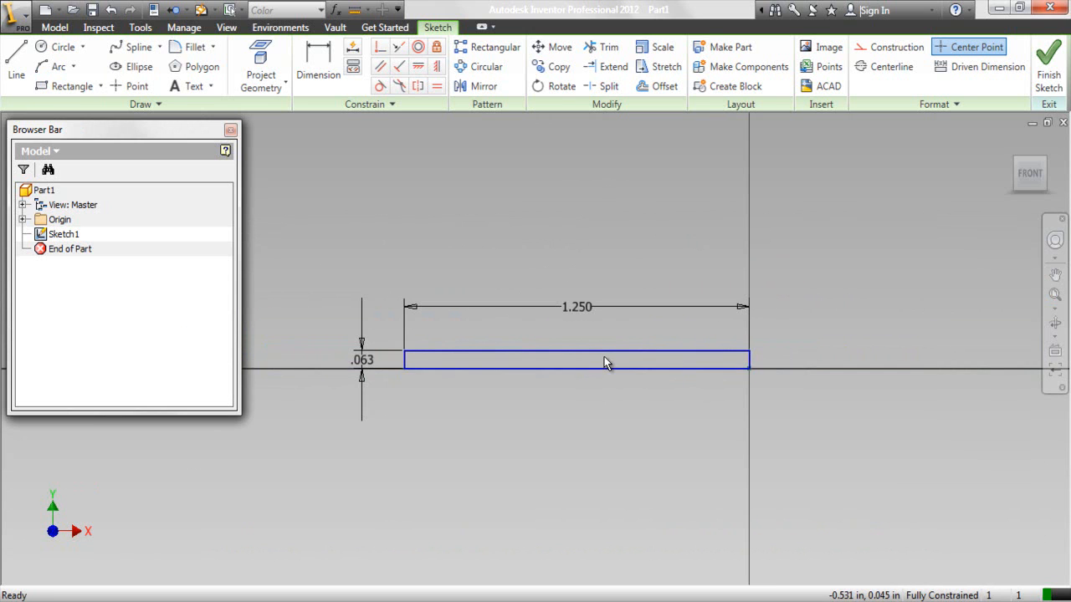
{"action": "left_click", "coordinate": [605, 394]}
{"action": "key", "text": "alt"}
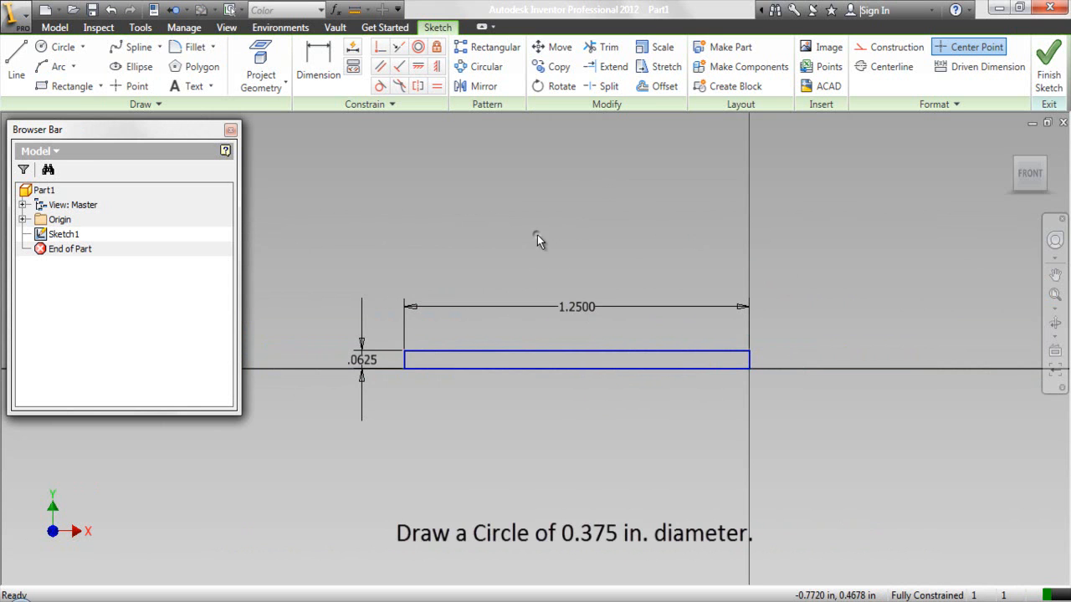
Draw a center point circle of 0.375 in diameter above the rectangle, near its end at the origin.
{"action": "right_click", "coordinate": [537, 240]}
{"action": "left_click", "coordinate": [501, 210]}
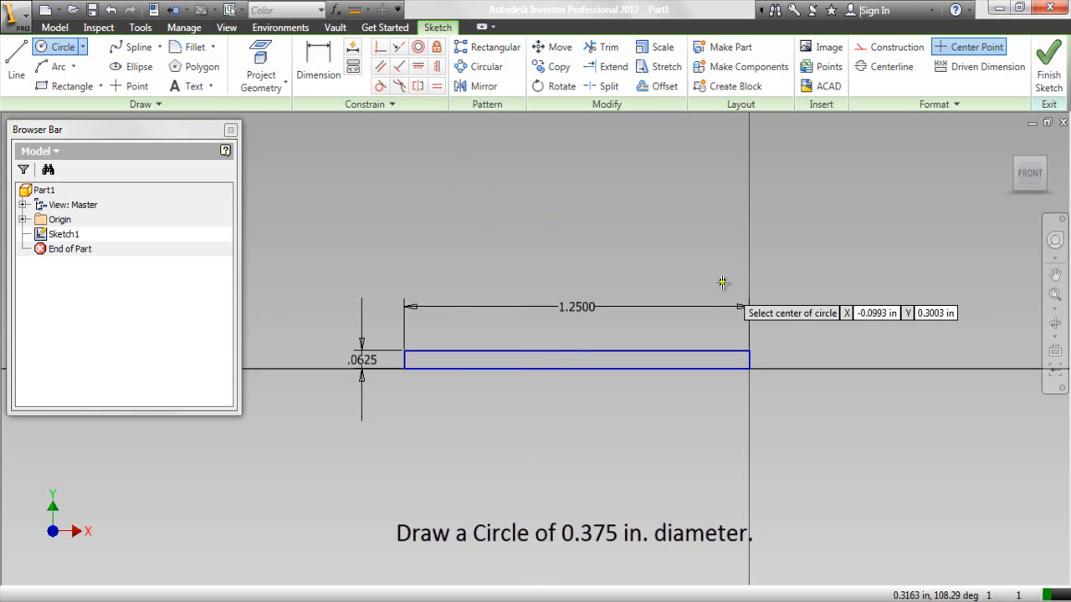
{"action": "left_click", "coordinate": [723, 283]}
{"action": "type", "text": ".3750"}
{"action": "key", "text": "Return"}
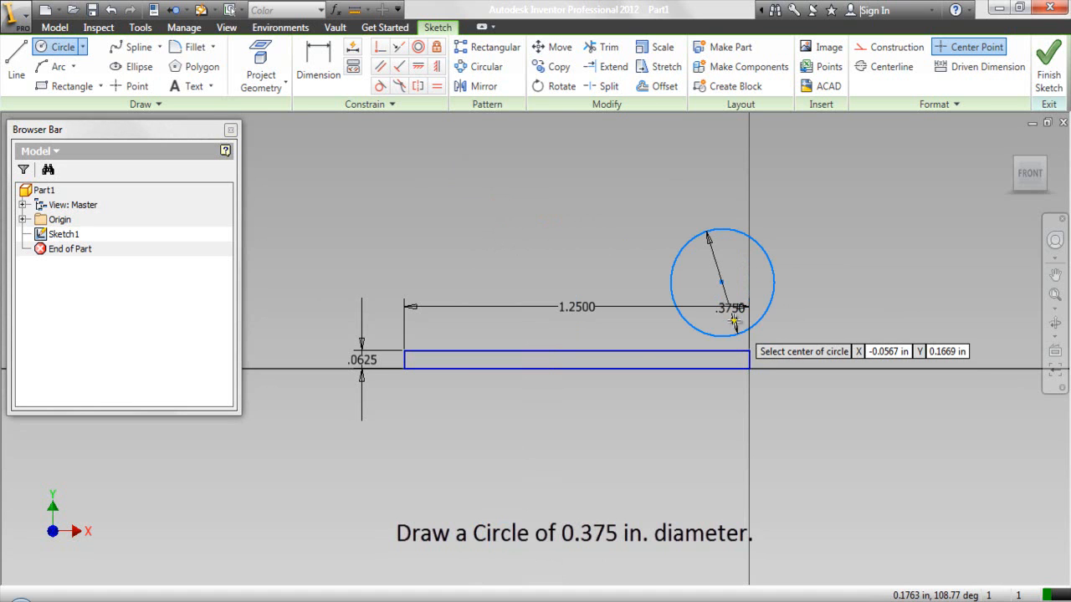
{"action": "right_click", "coordinate": [585, 210]}
{"action": "left_click", "coordinate": [537, 212]}
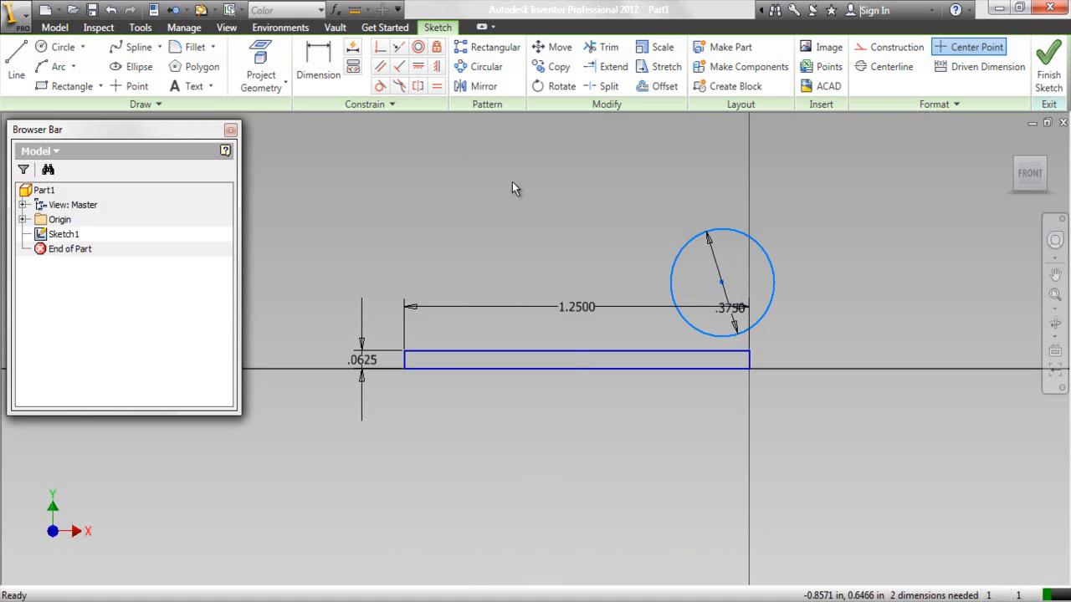
Apply a tangent constraint between the circle and the base line of the rectangle.
{"action": "left_click", "coordinate": [379, 87]}
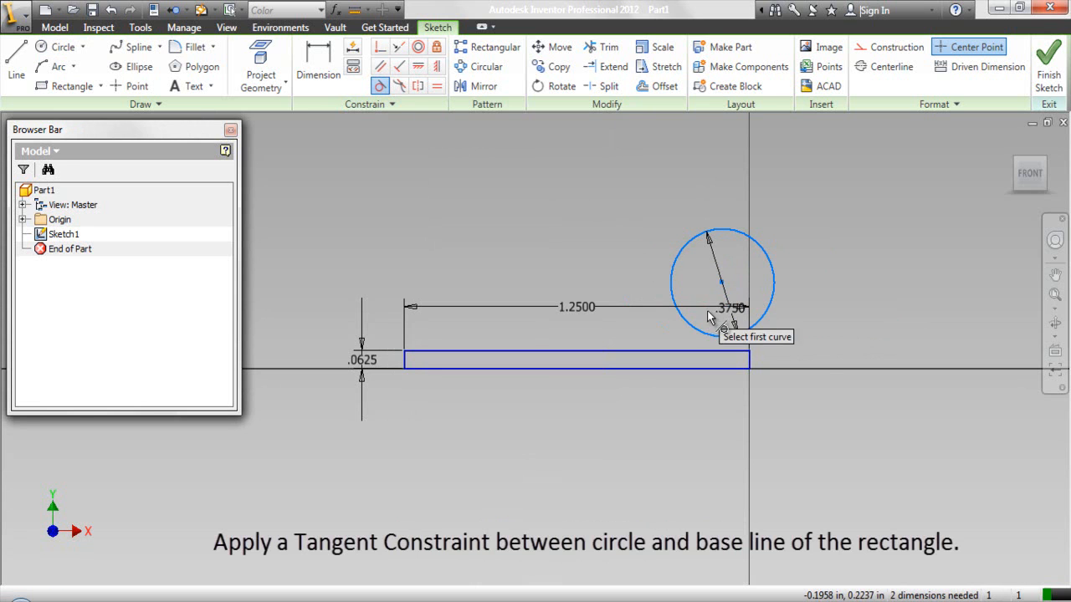
{"action": "left_click", "coordinate": [736, 329]}
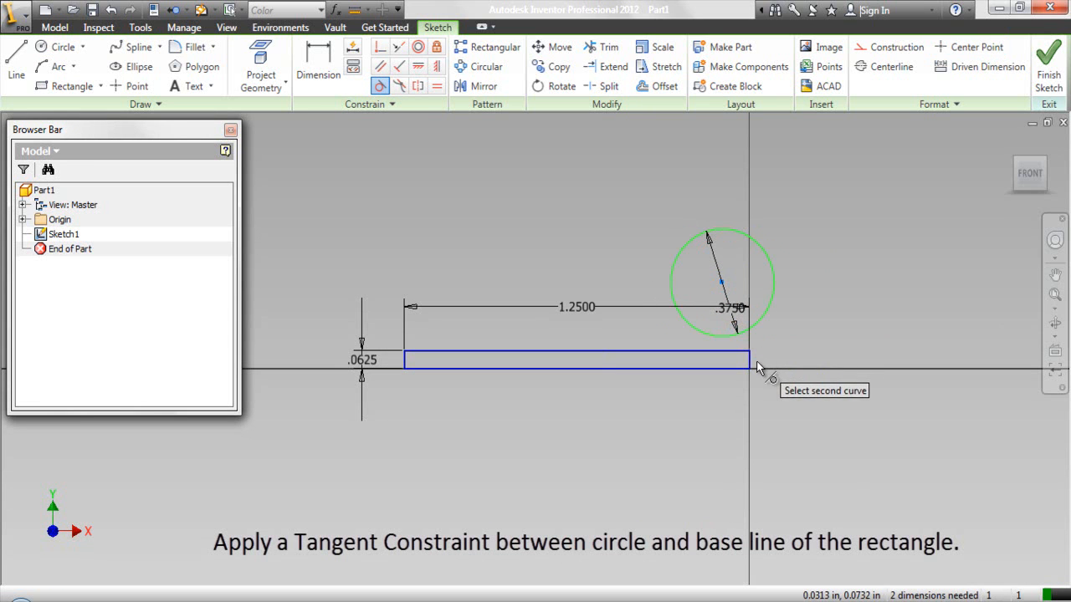
{"action": "left_click", "coordinate": [744, 370]}
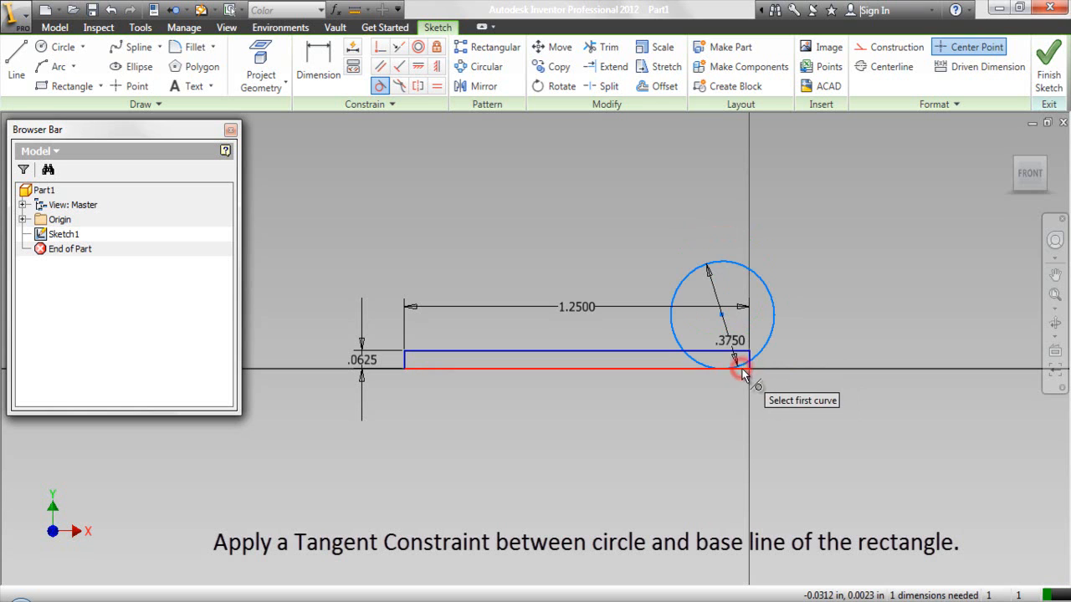
{"action": "right_click", "coordinate": [792, 258]}
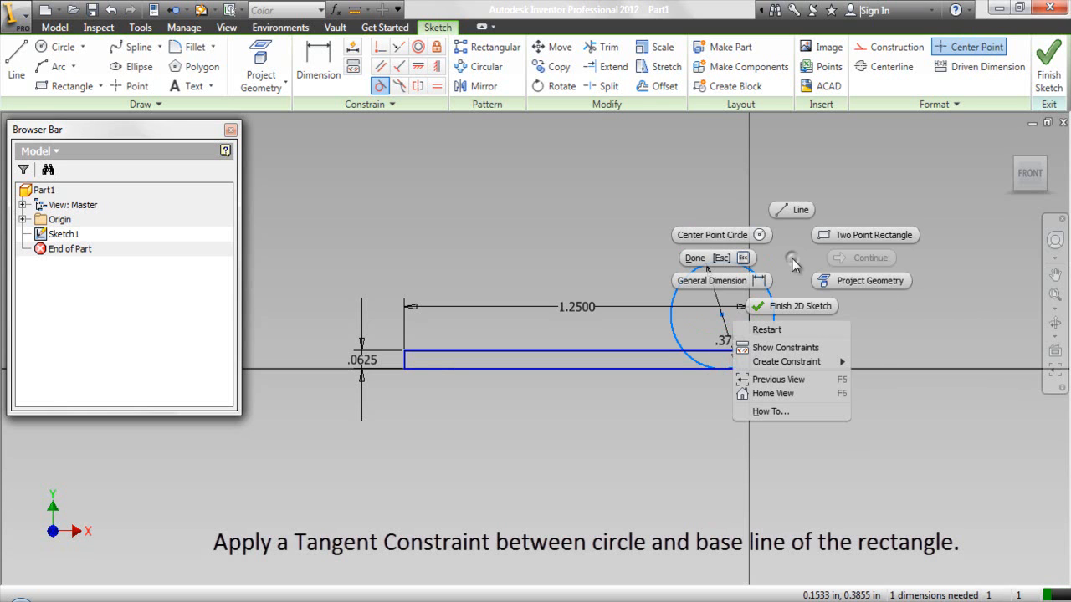
{"action": "left_click", "coordinate": [743, 257]}
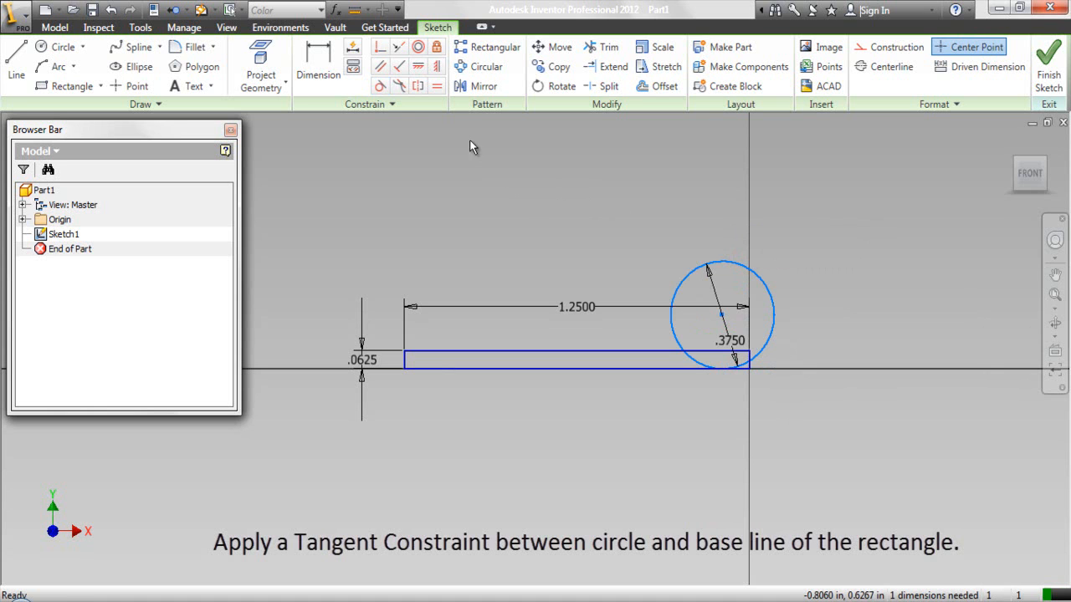
Apply a vertical constraint between the circle's center point and the projected part origin.
{"action": "left_click", "coordinate": [437, 67]}
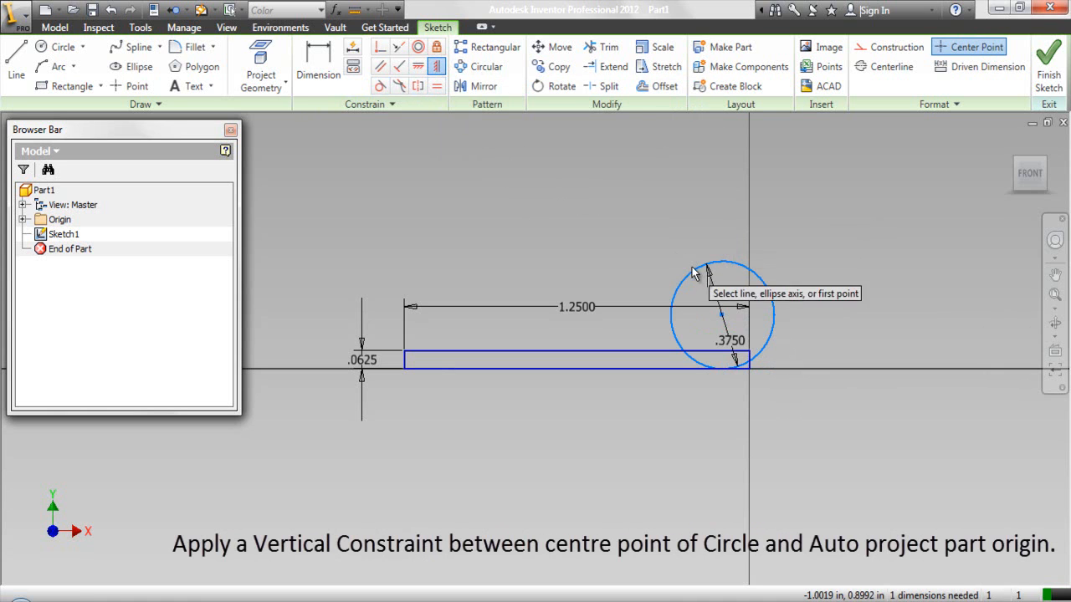
{"action": "left_click", "coordinate": [723, 316]}
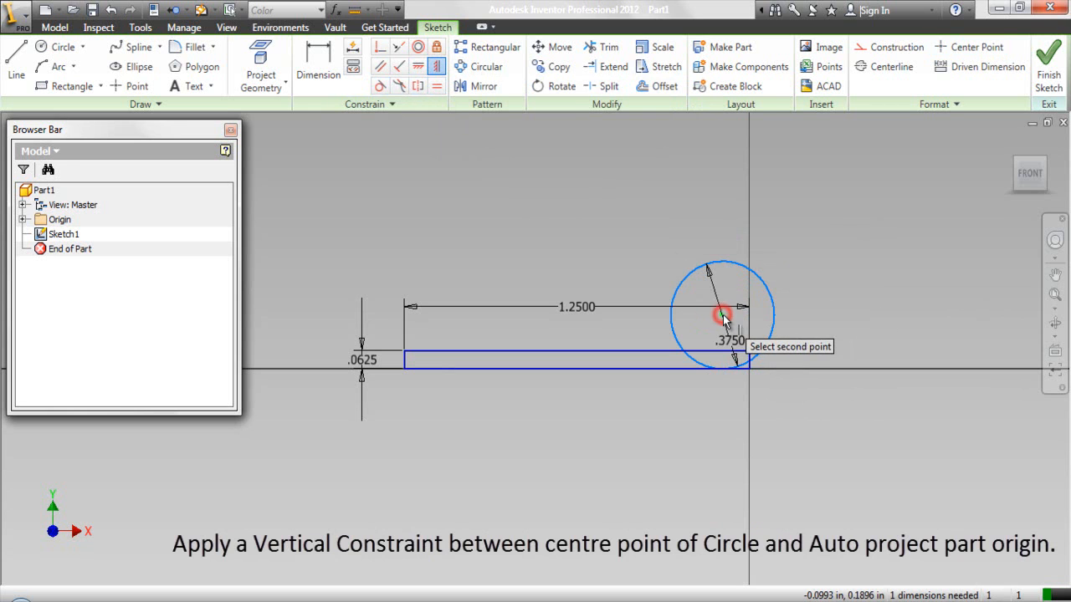
{"action": "left_click", "coordinate": [749, 368]}
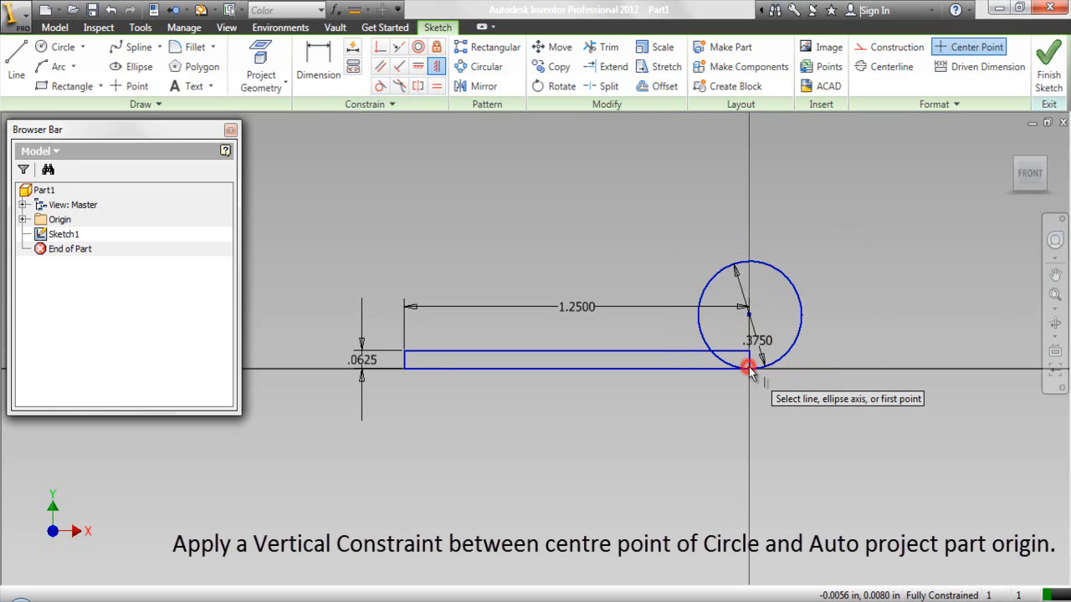
{"action": "right_click", "coordinate": [629, 233]}
{"action": "left_click", "coordinate": [566, 233]}
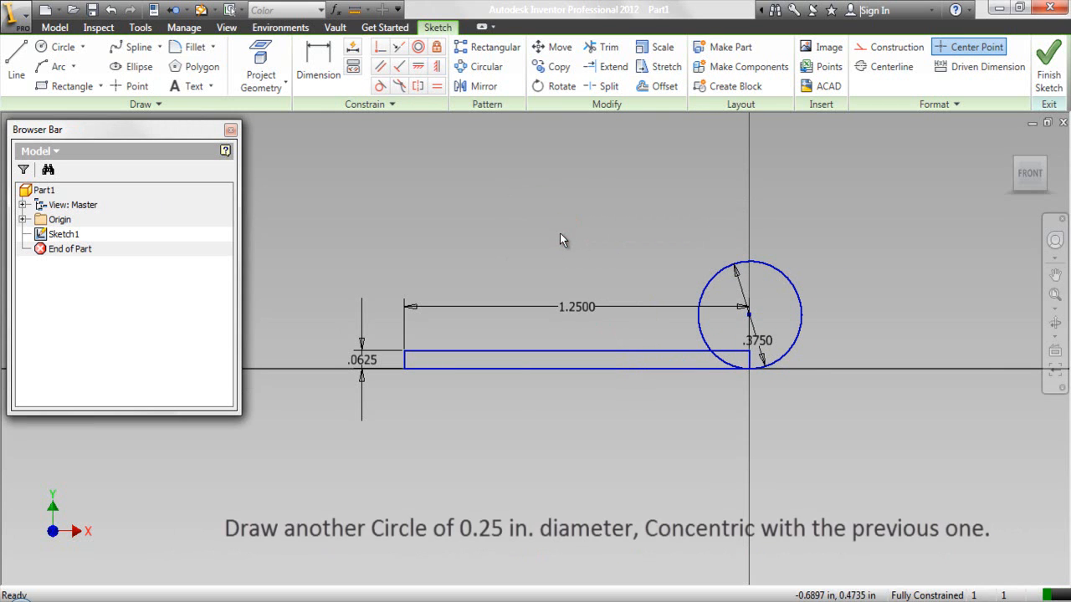
Draw a second circle of 0.25 in diameter, concentric with the 0.375 in circle.
{"action": "right_click", "coordinate": [560, 237]}
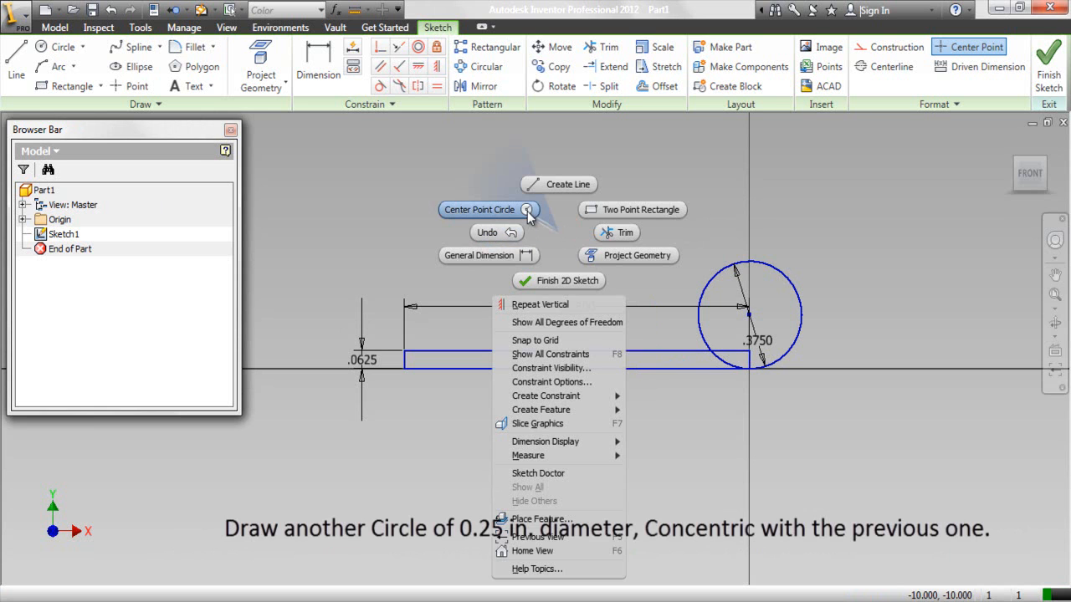
{"action": "left_click", "coordinate": [527, 210]}
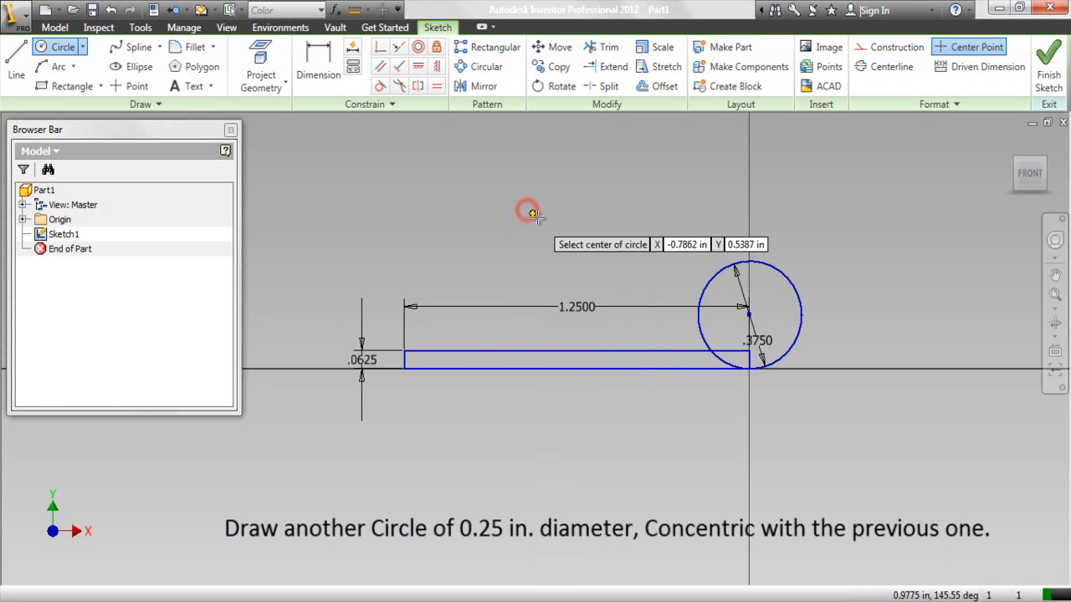
{"action": "left_click", "coordinate": [749, 314]}
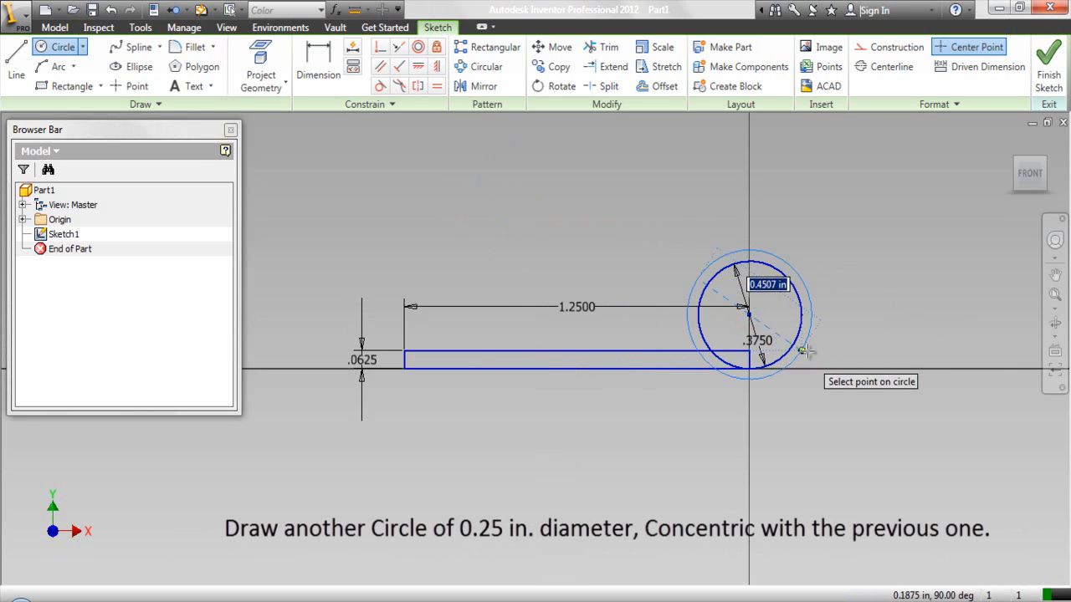
{"action": "type", "text": ".25"}
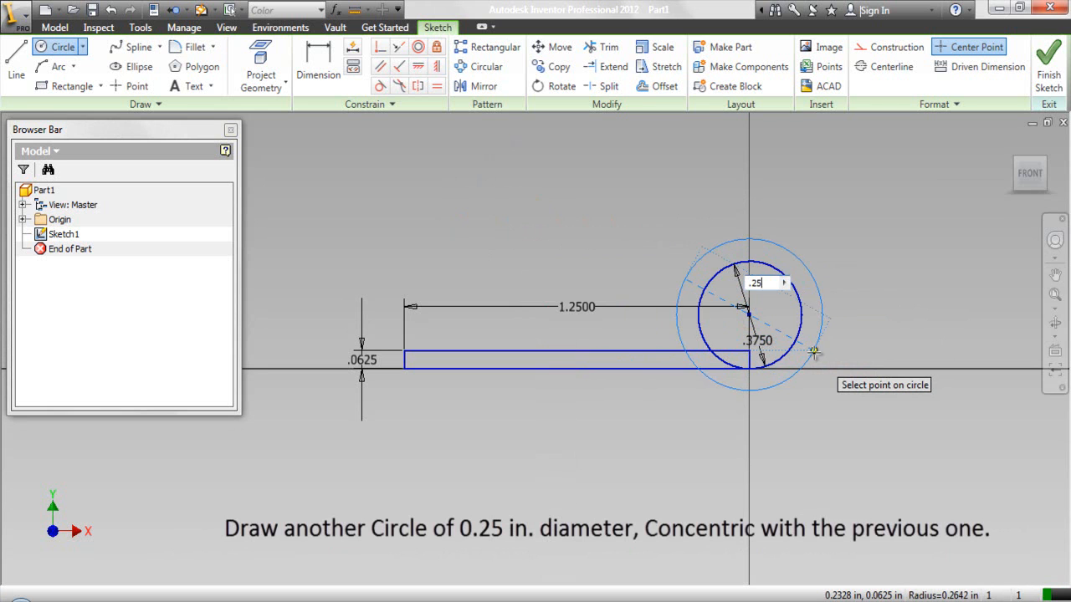
{"action": "key", "text": "Return"}
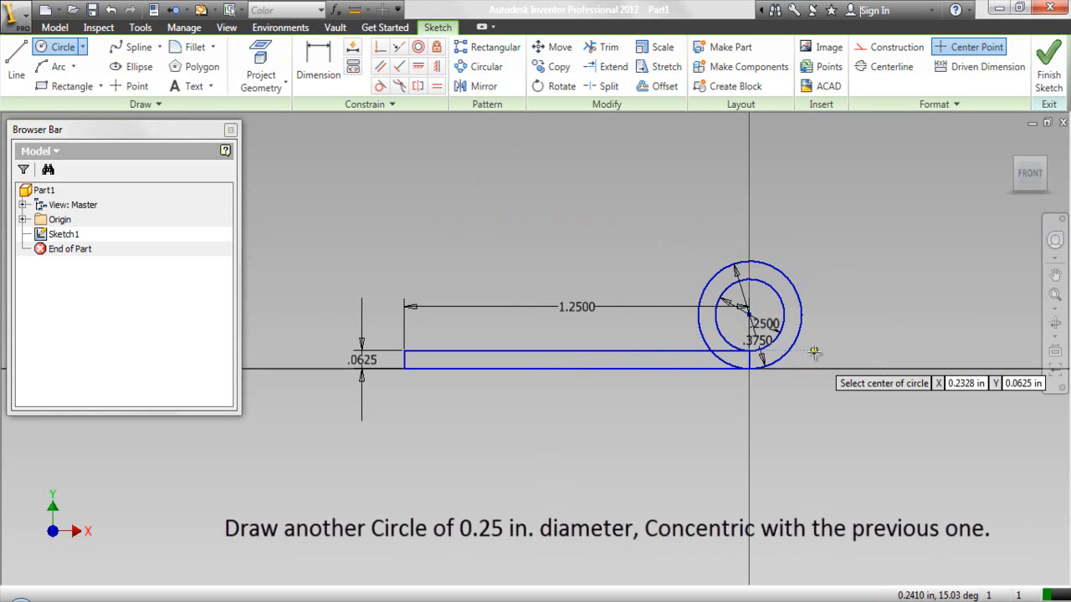
{"action": "right_click", "coordinate": [810, 226]}
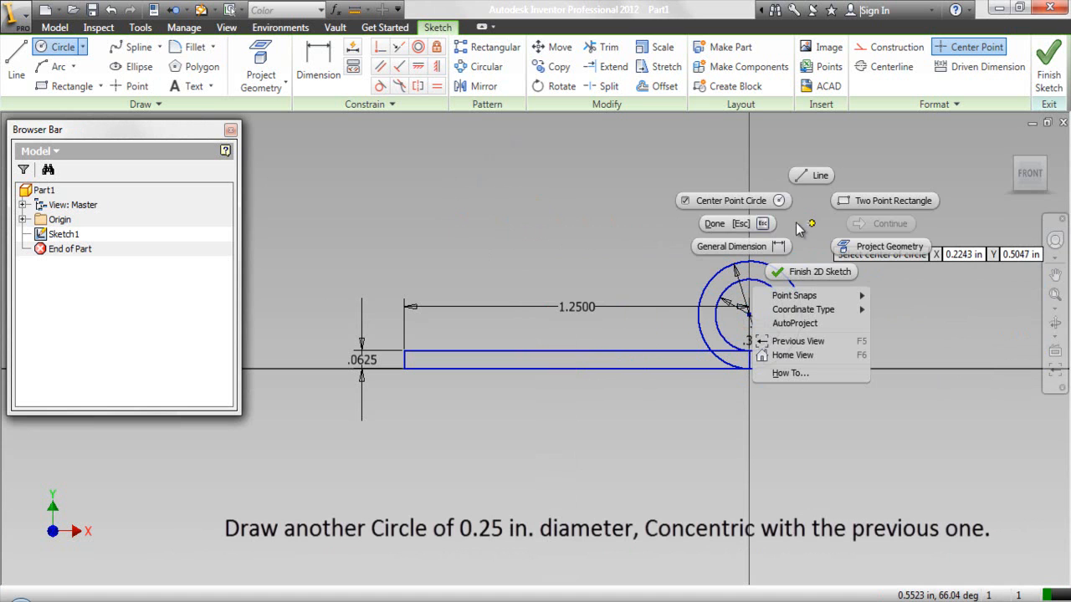
{"action": "left_click", "coordinate": [758, 223]}
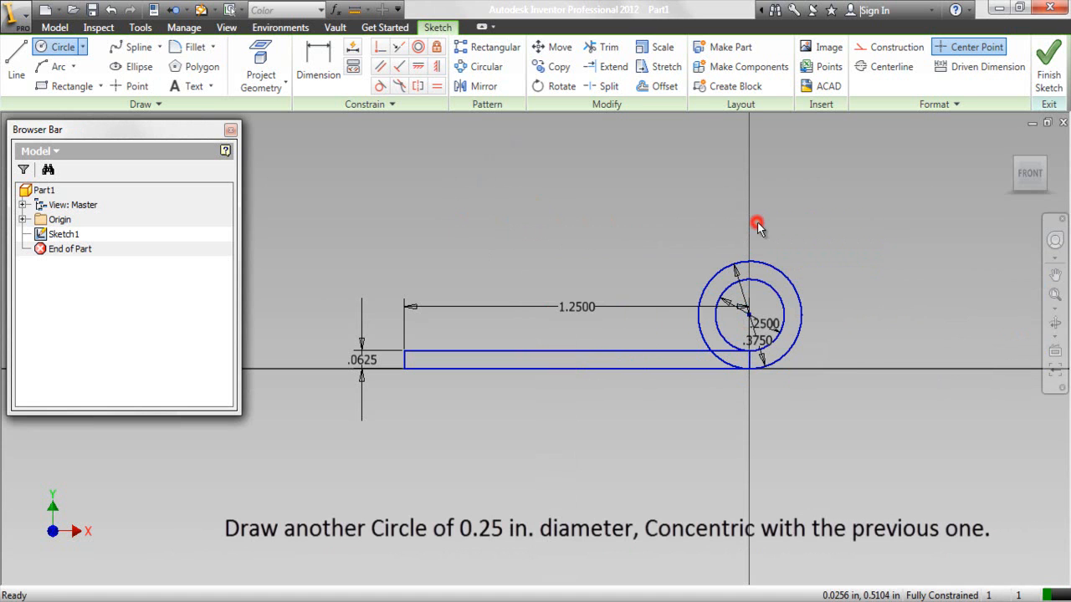
Finish the sketch of the rectangle and the two concentric circles.
{"action": "left_click", "coordinate": [649, 231]}
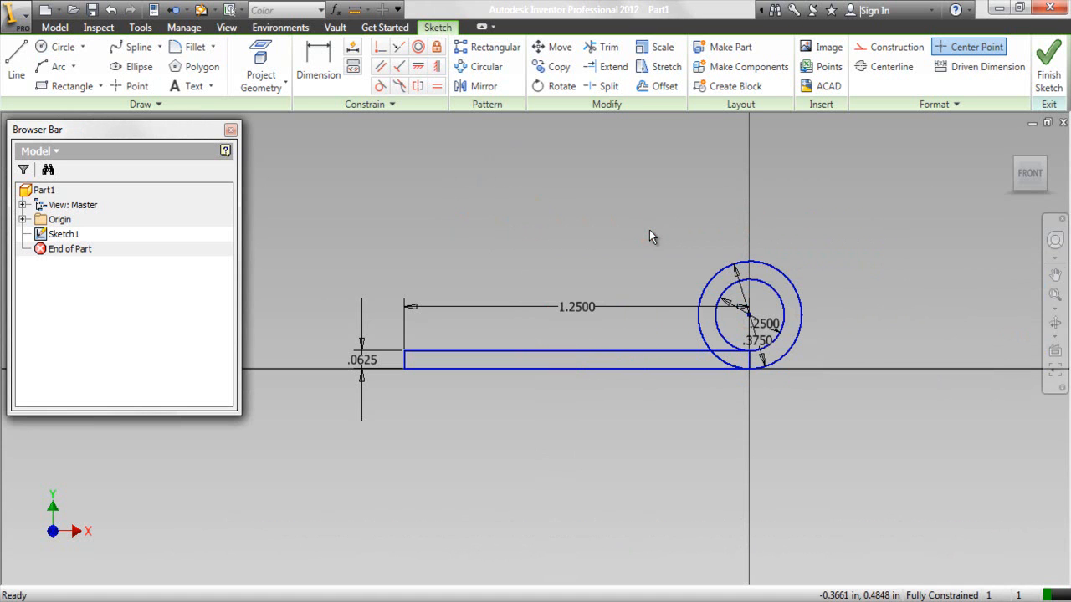
{"action": "left_click", "coordinate": [641, 272]}
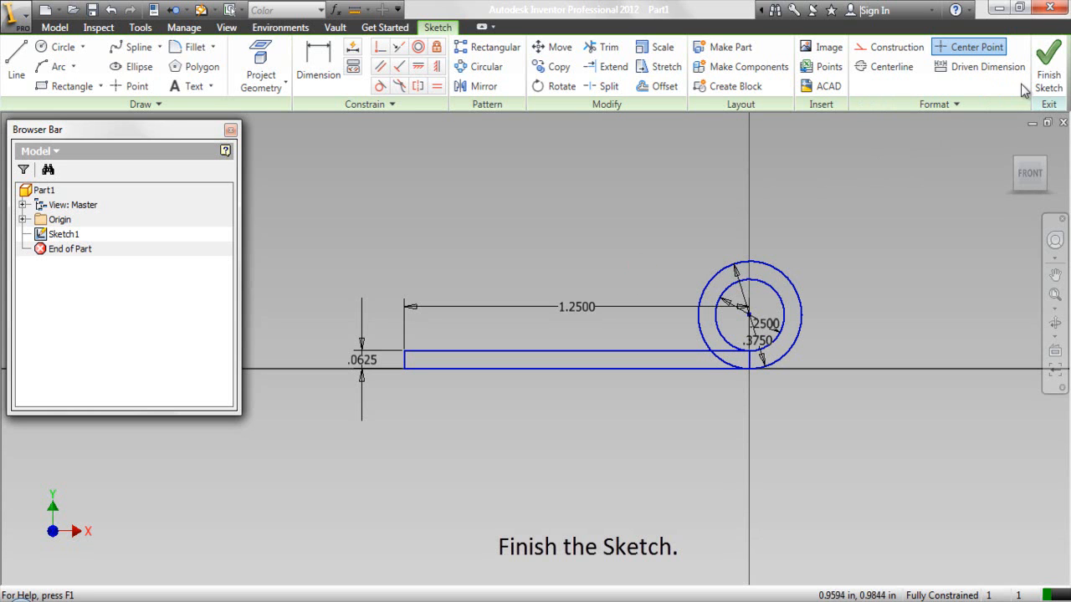
{"action": "left_click", "coordinate": [1047, 76]}
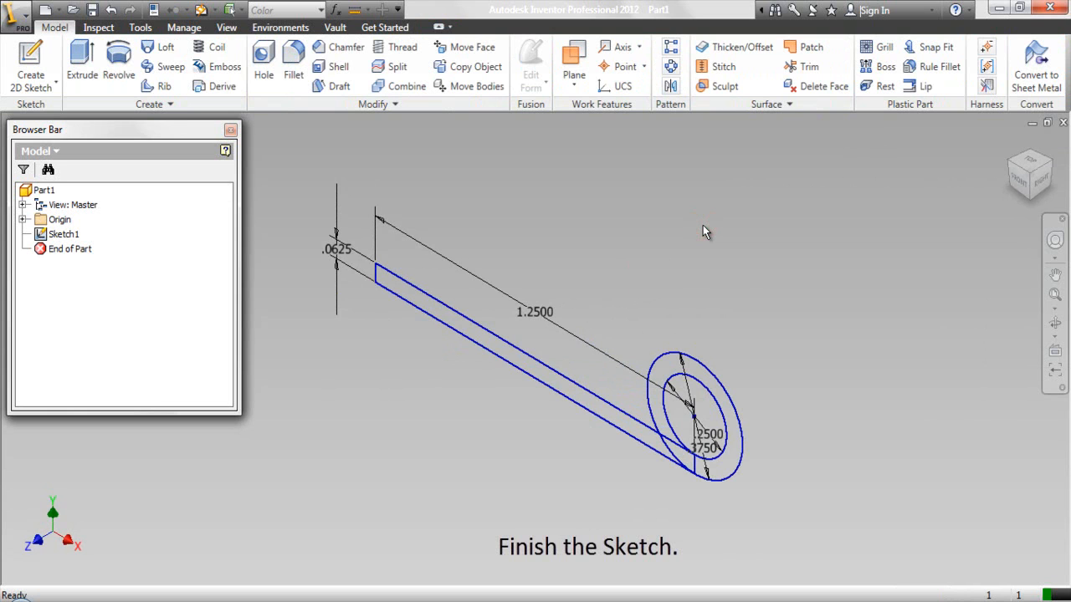
{"action": "left_click", "coordinate": [743, 269]}
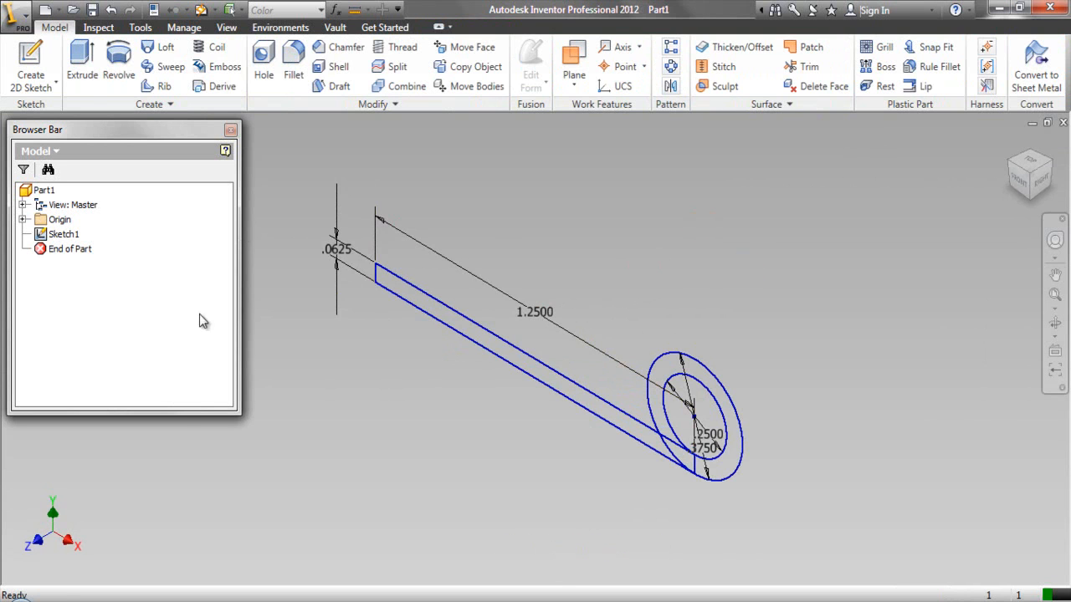
Extrude the rectangle and the ring between the two circles by 5 in, using the symmetric direction.
{"action": "left_click_drag", "start_coordinate": [183, 413], "coordinate": [183, 384]}
{"action": "left_click", "coordinate": [299, 144]}
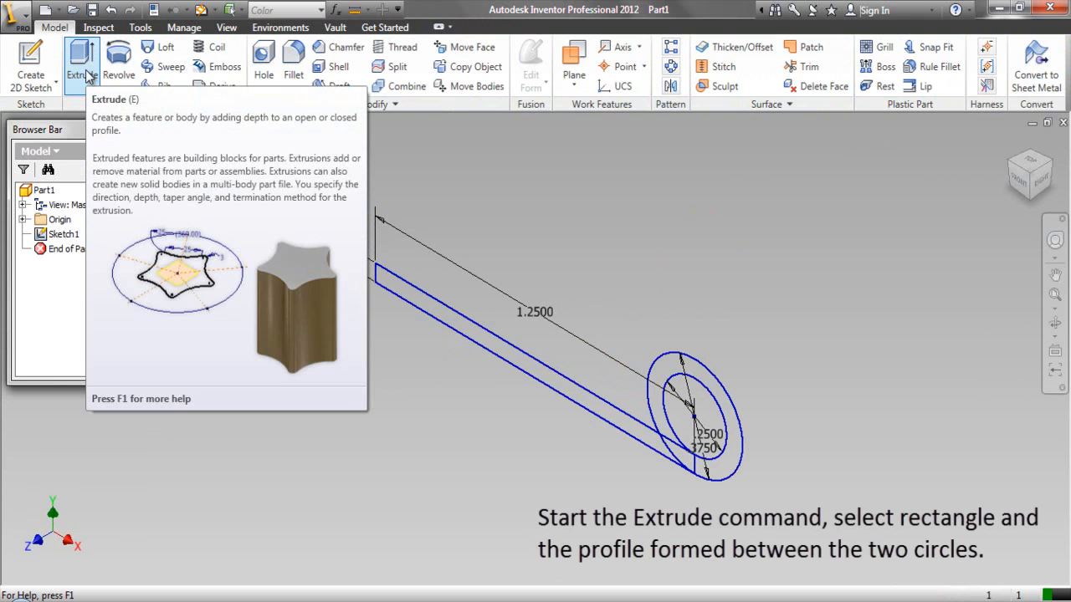
{"action": "left_click", "coordinate": [87, 76]}
{"action": "left_click_drag", "start_coordinate": [206, 296], "coordinate": [918, 178]}
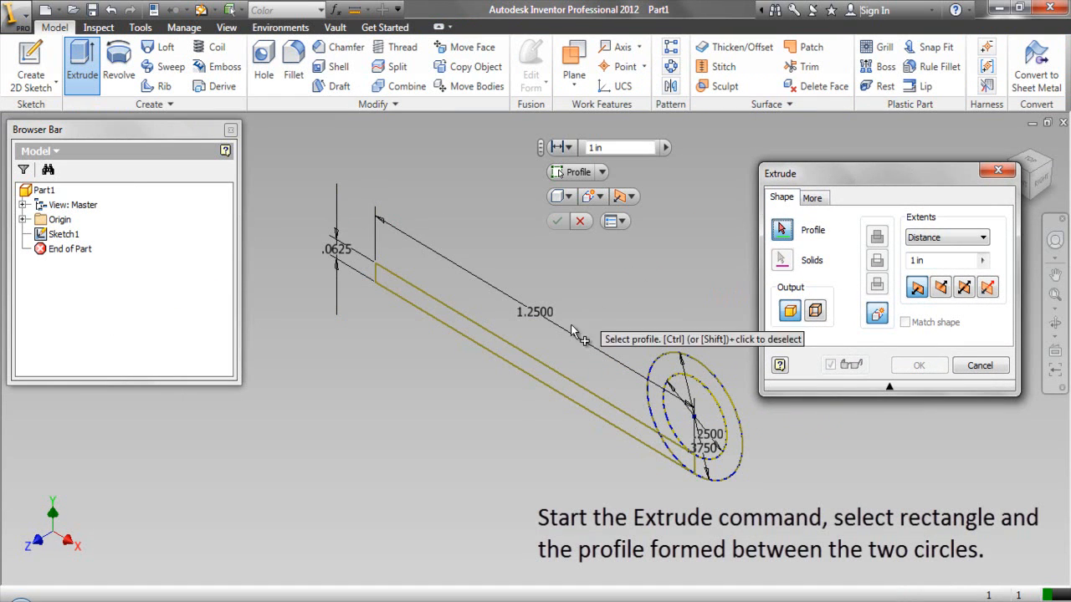
{"action": "left_click", "coordinate": [578, 401]}
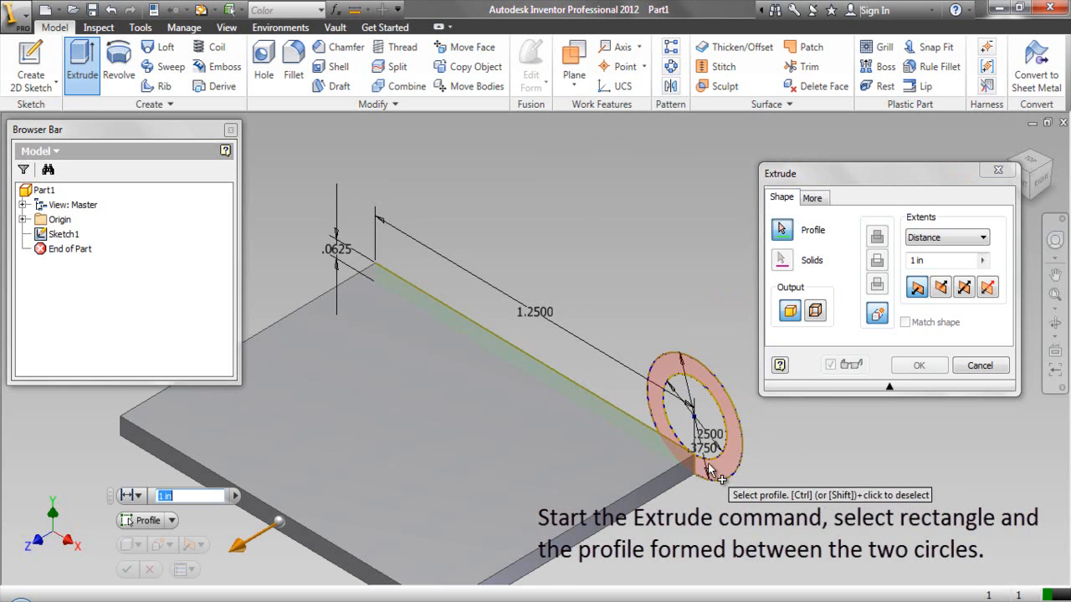
{"action": "left_click", "coordinate": [719, 466]}
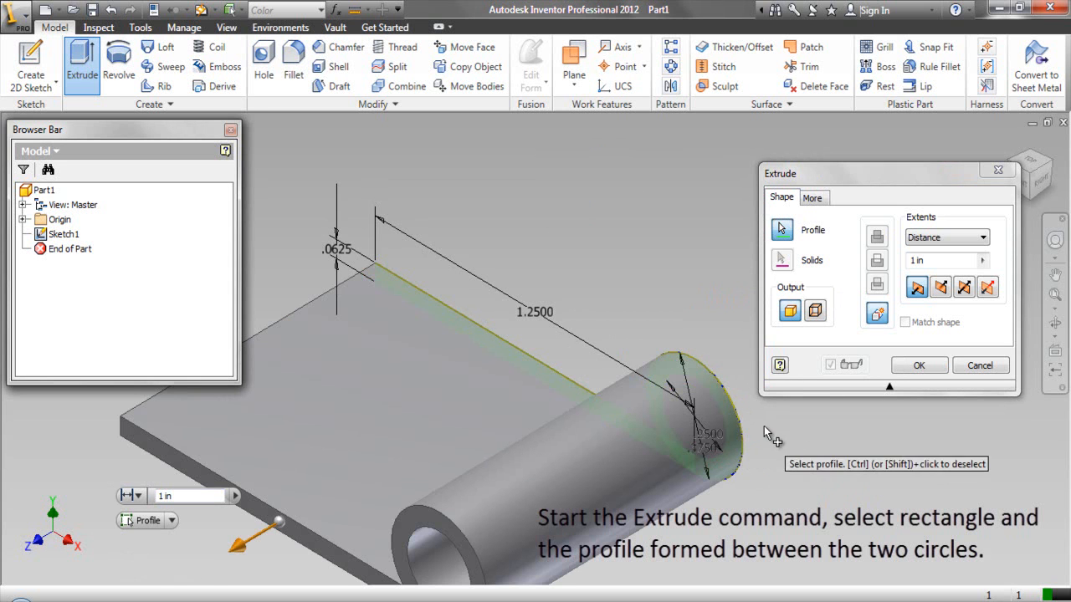
{"action": "left_click", "coordinate": [870, 192]}
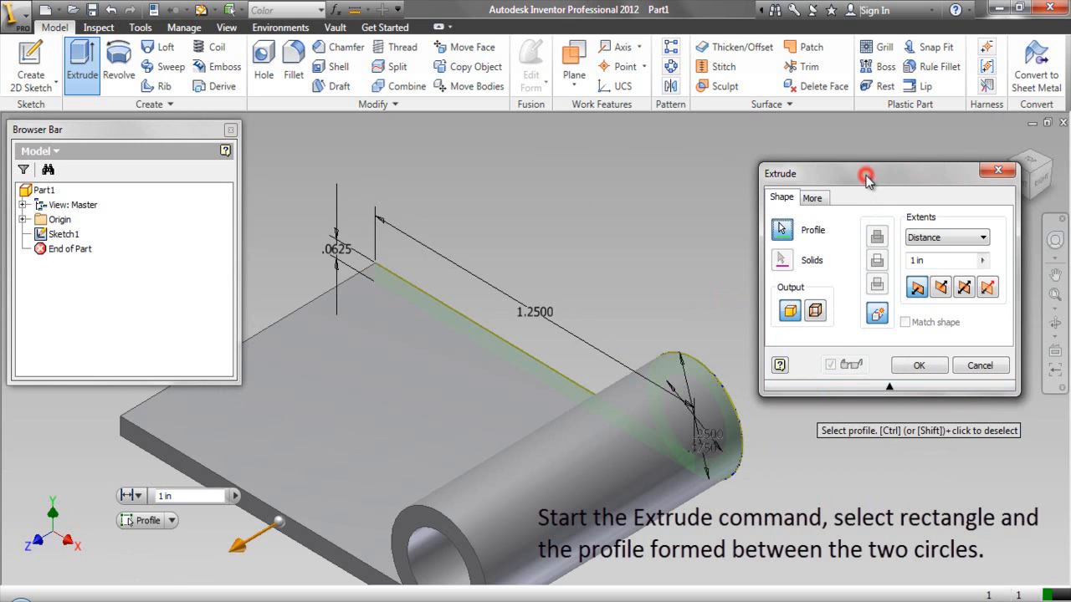
{"action": "double_click", "coordinate": [921, 261]}
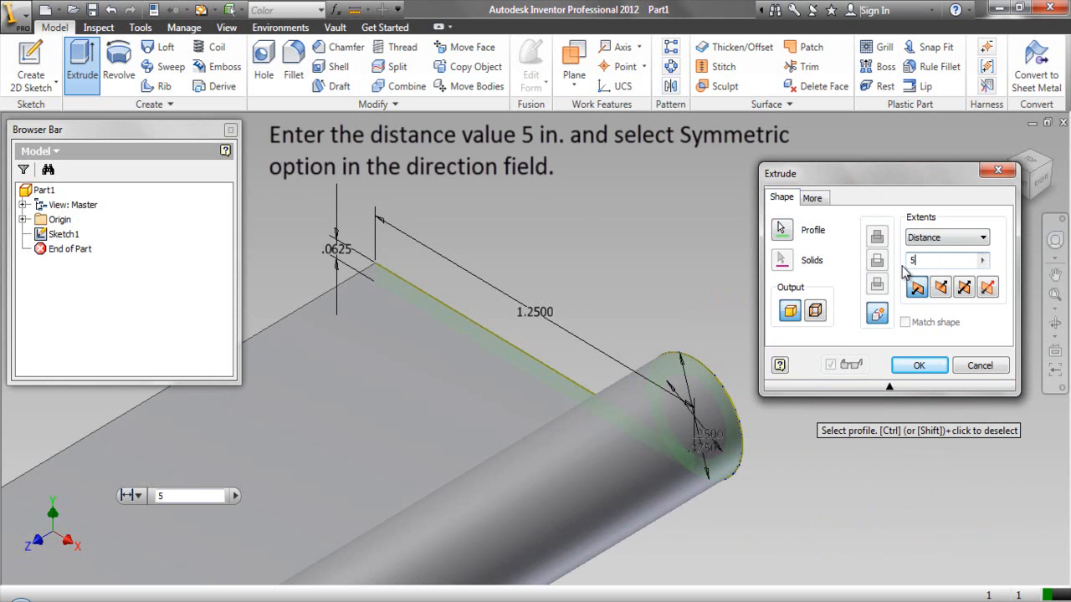
{"action": "left_click", "coordinate": [966, 288]}
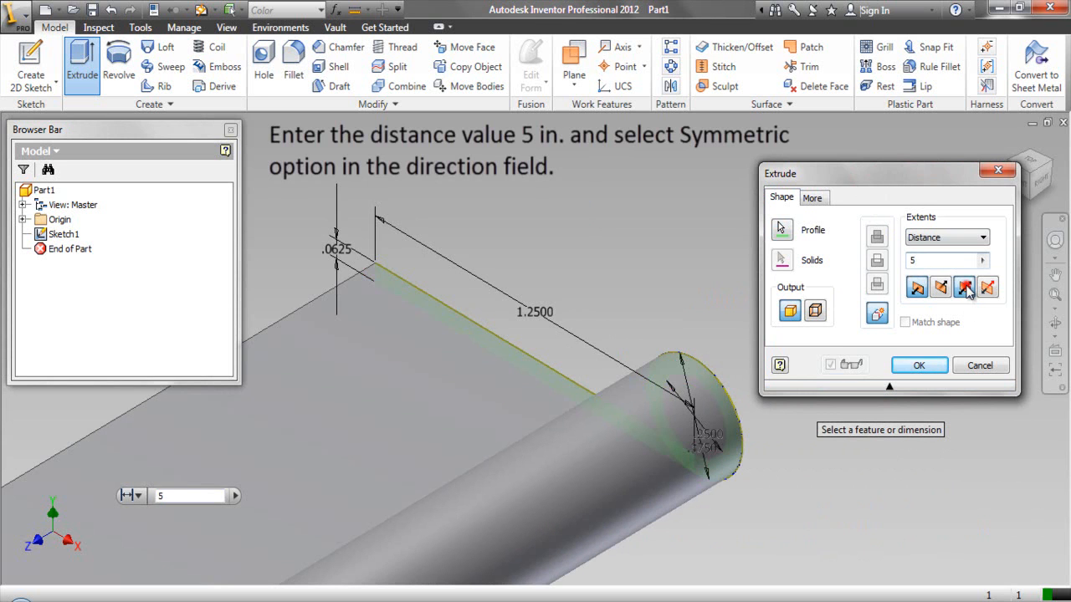
{"action": "left_click", "coordinate": [1055, 296]}
{"action": "left_click", "coordinate": [920, 364]}
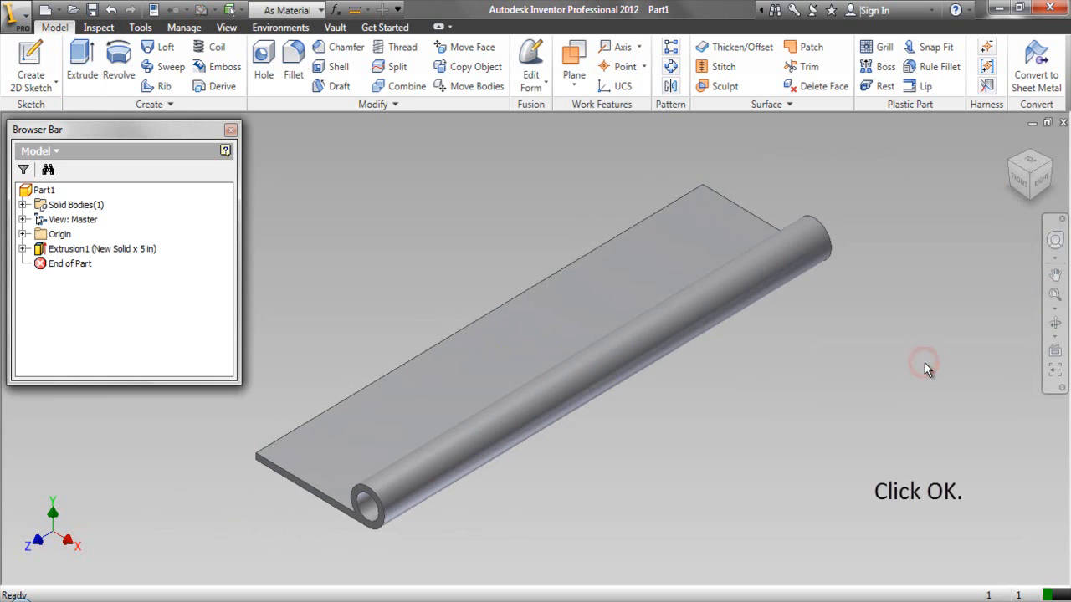
{"action": "left_click", "coordinate": [896, 398]}
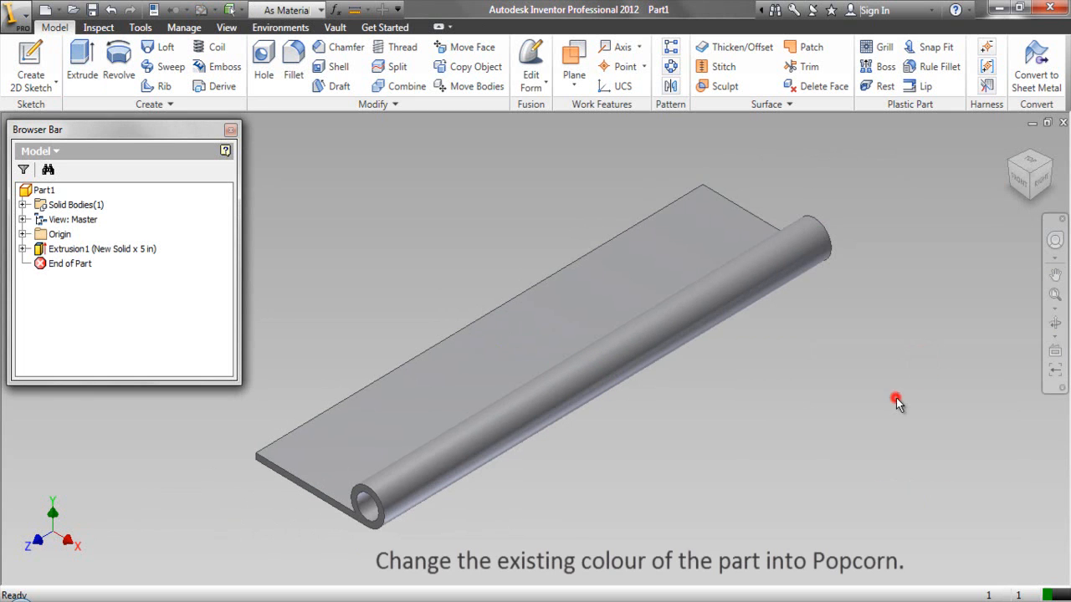
Change the colour of the part to Popcorn.
{"action": "left_click", "coordinate": [321, 11]}
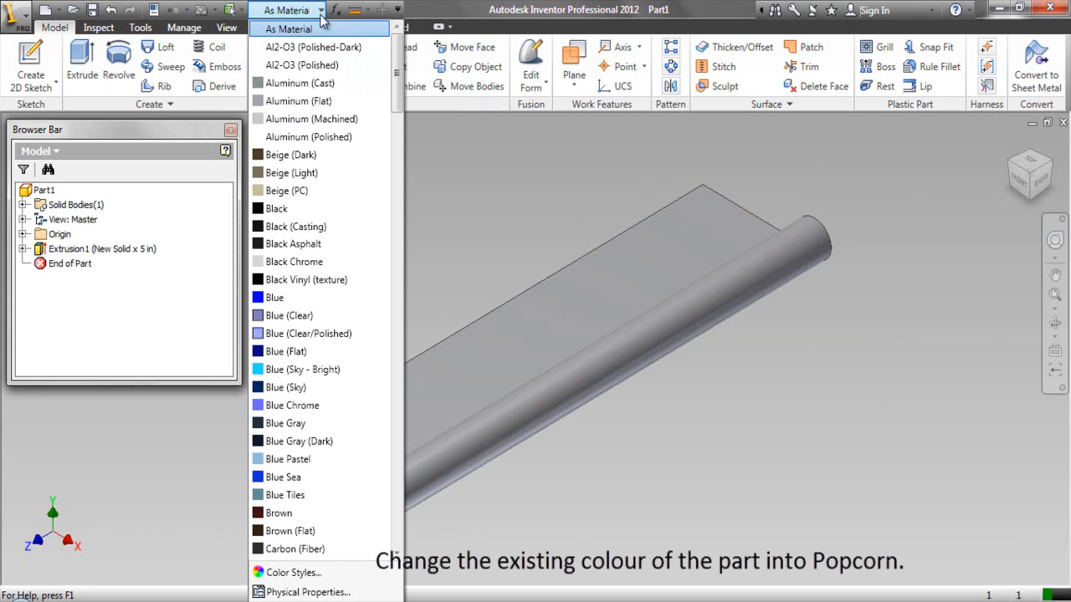
{"action": "scroll", "coordinate": [318, 196], "scroll_direction": "down", "scroll_amount": 15}
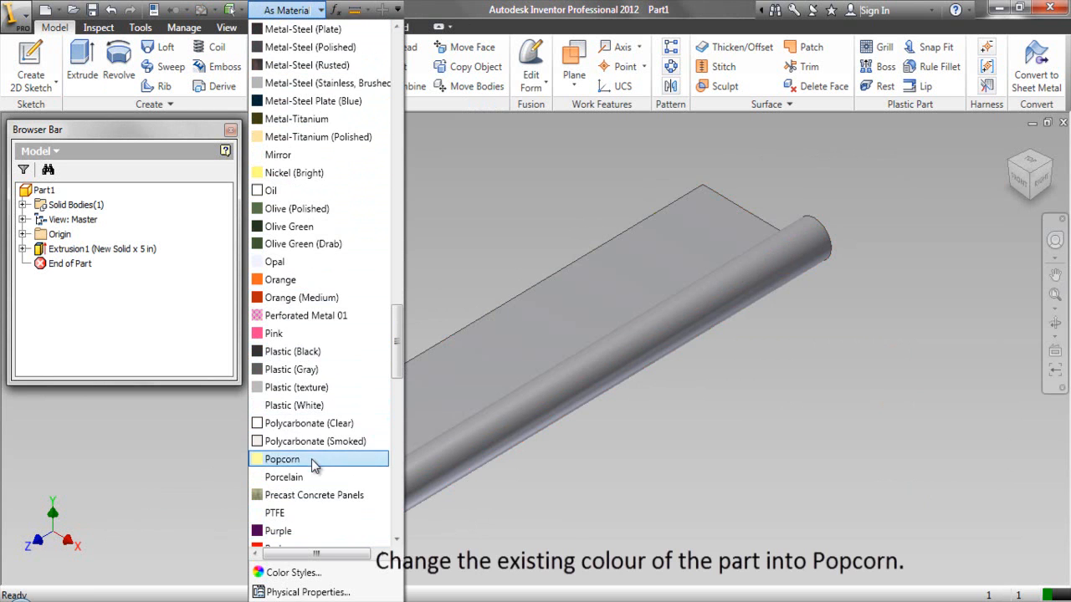
{"action": "left_click", "coordinate": [314, 462]}
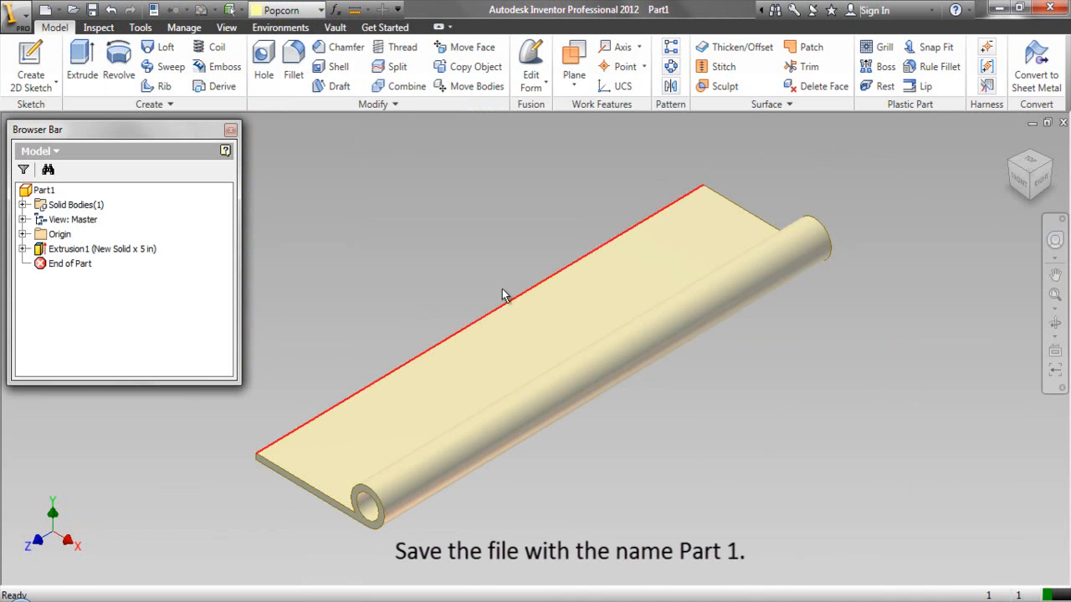
Save the part as Part1 in the Hinge folder as an Autodesk Inventor Parts (*.ipt) file.
{"action": "left_click", "coordinate": [92, 10]}
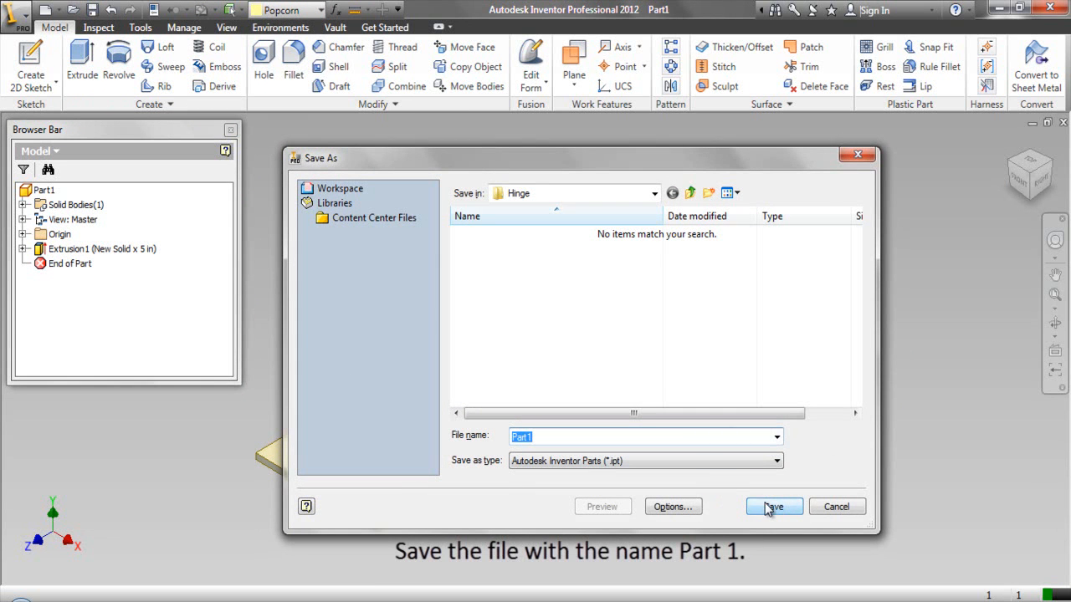
{"action": "left_click", "coordinate": [768, 508]}
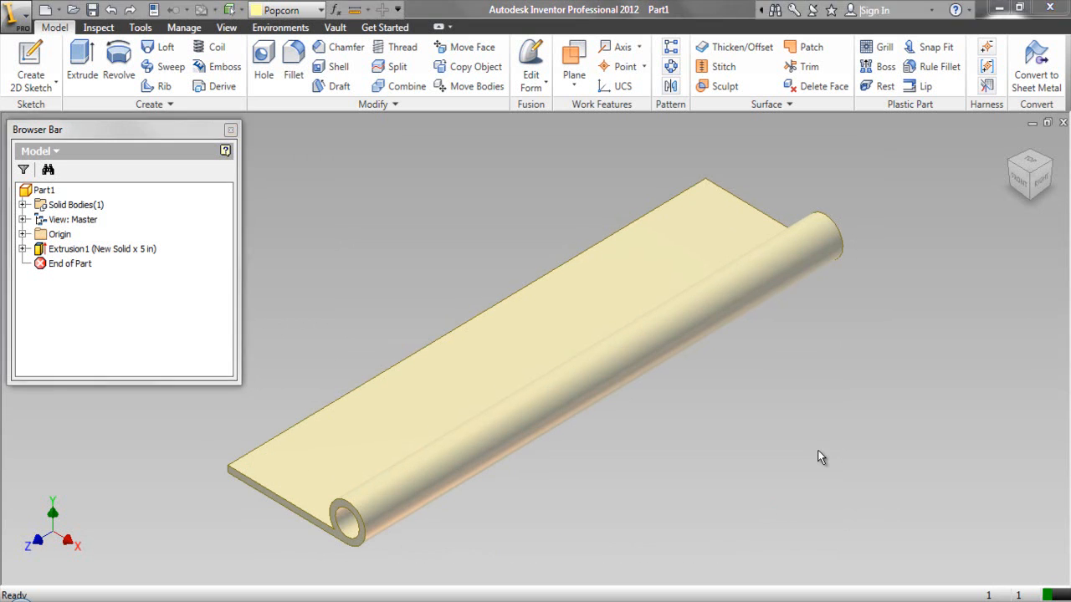
{"action": "left_click", "coordinate": [818, 451]}
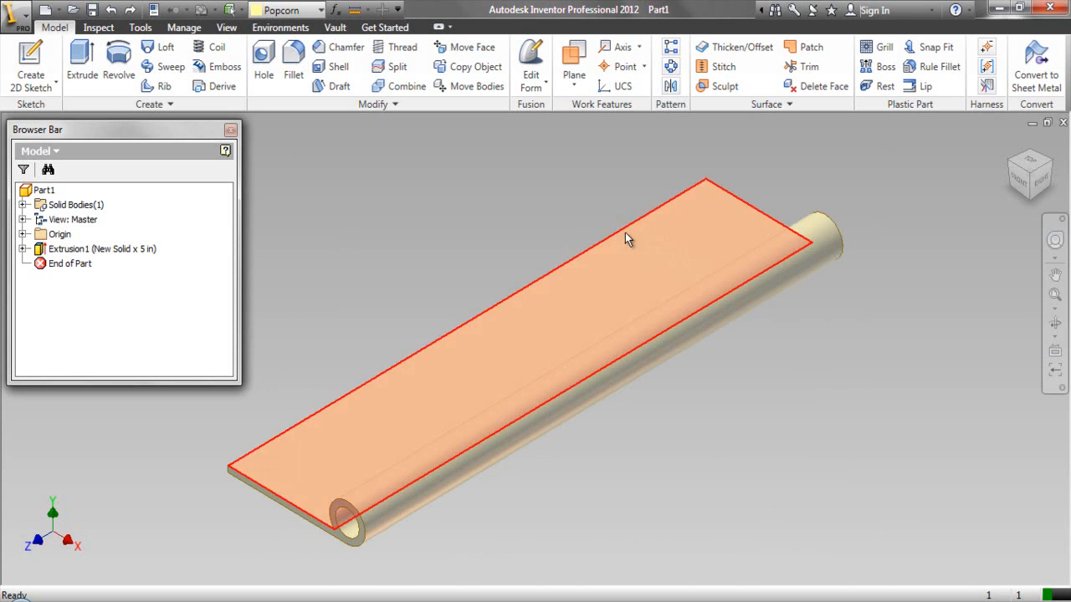
Create a work plane offset by -1 in from the front face of the part.
{"action": "right_click", "coordinate": [426, 225]}
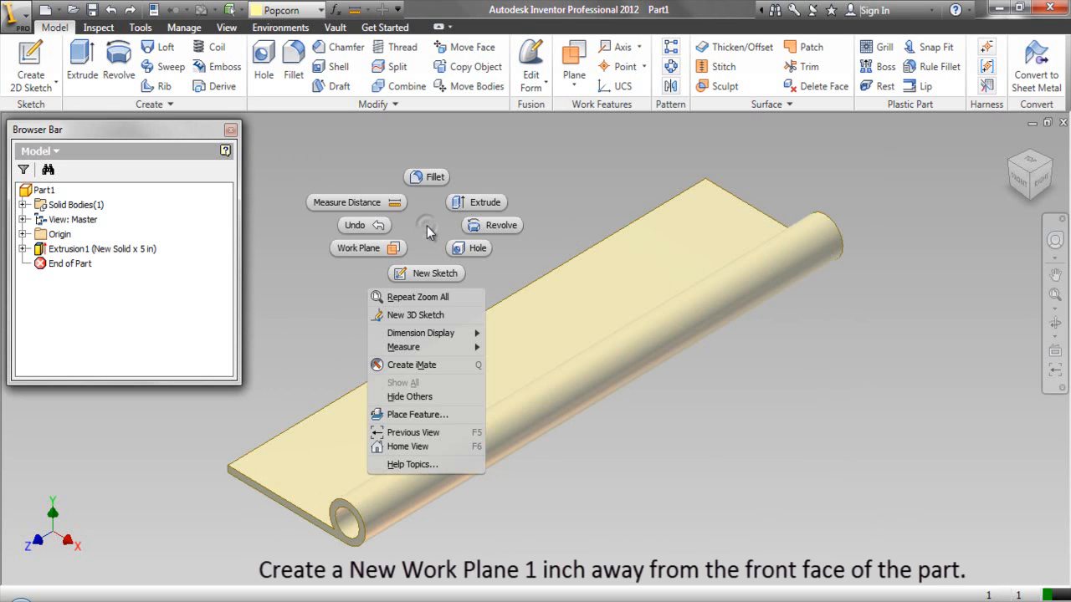
{"action": "left_click", "coordinate": [391, 253]}
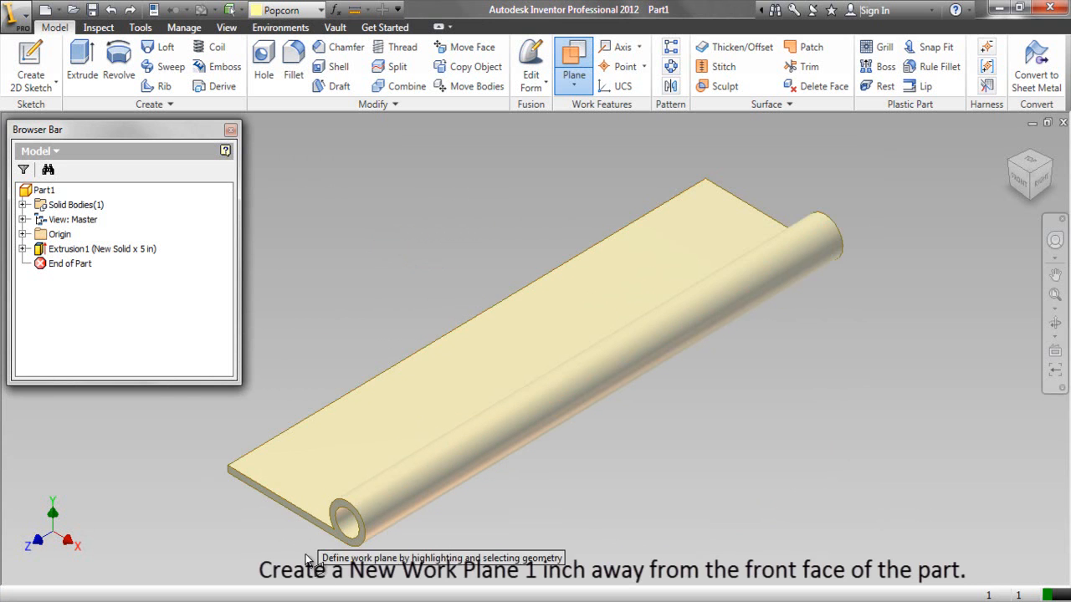
{"action": "scroll", "coordinate": [312, 566], "scroll_direction": "down", "scroll_amount": 2}
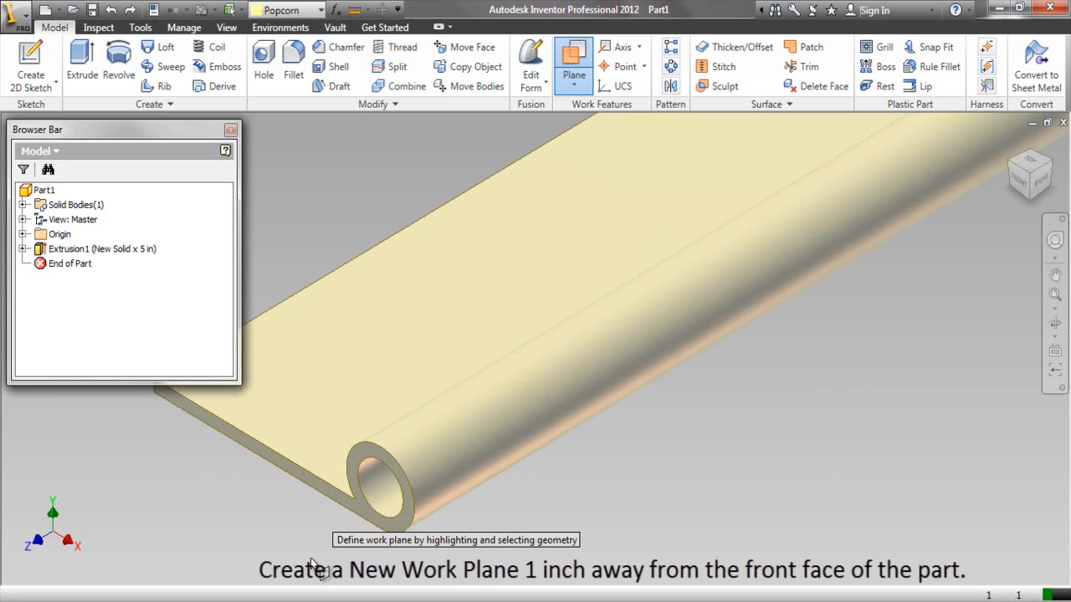
{"action": "left_click", "coordinate": [360, 509]}
{"action": "left_click_drag", "start_coordinate": [404, 497], "coordinate": [488, 467]}
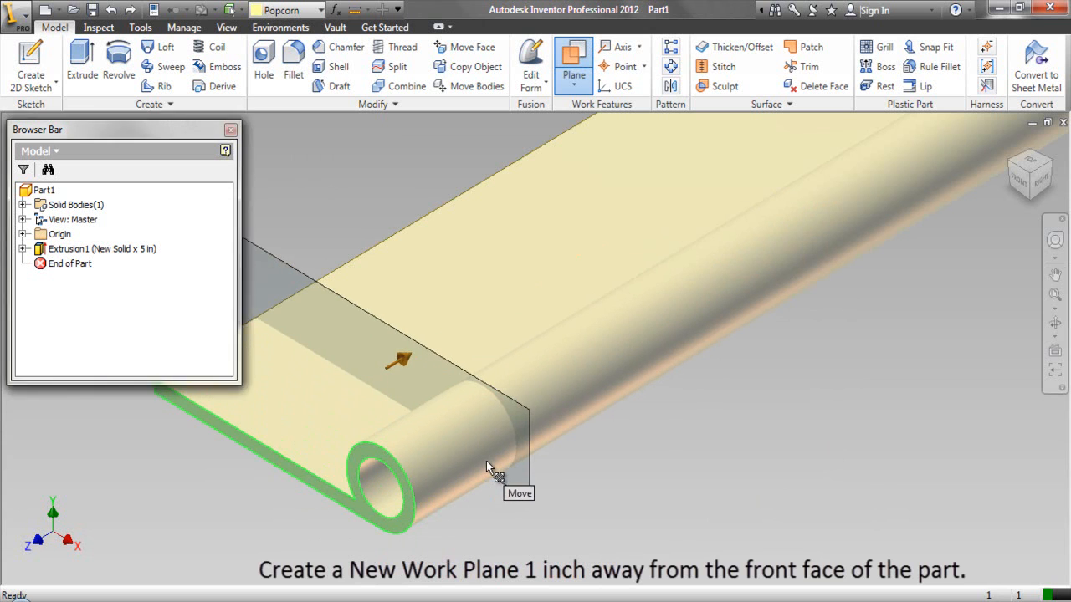
{"action": "type", "text": "-1"}
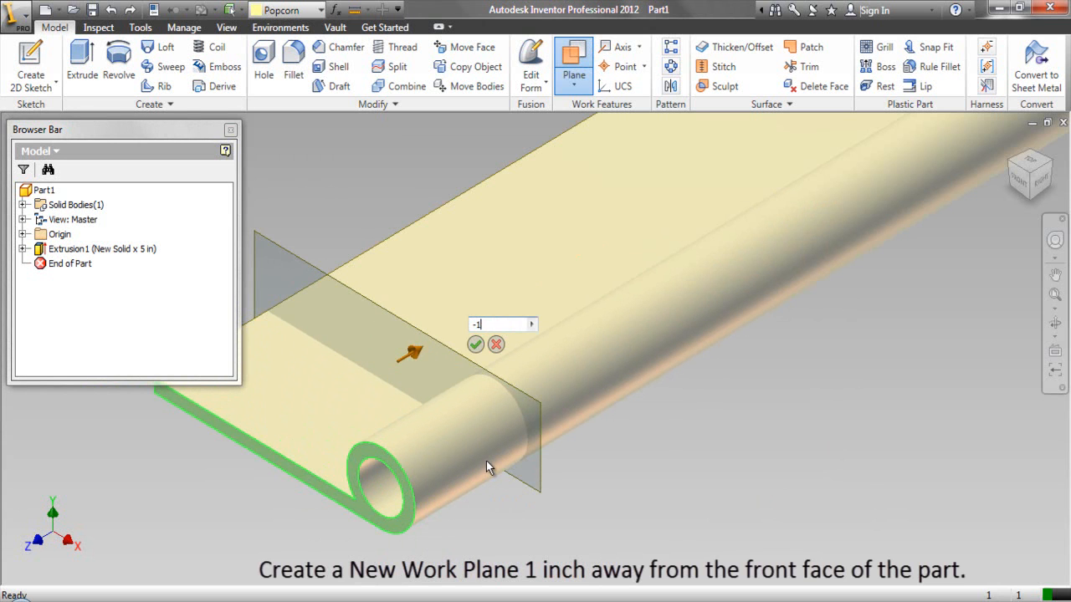
{"action": "left_click", "coordinate": [475, 344]}
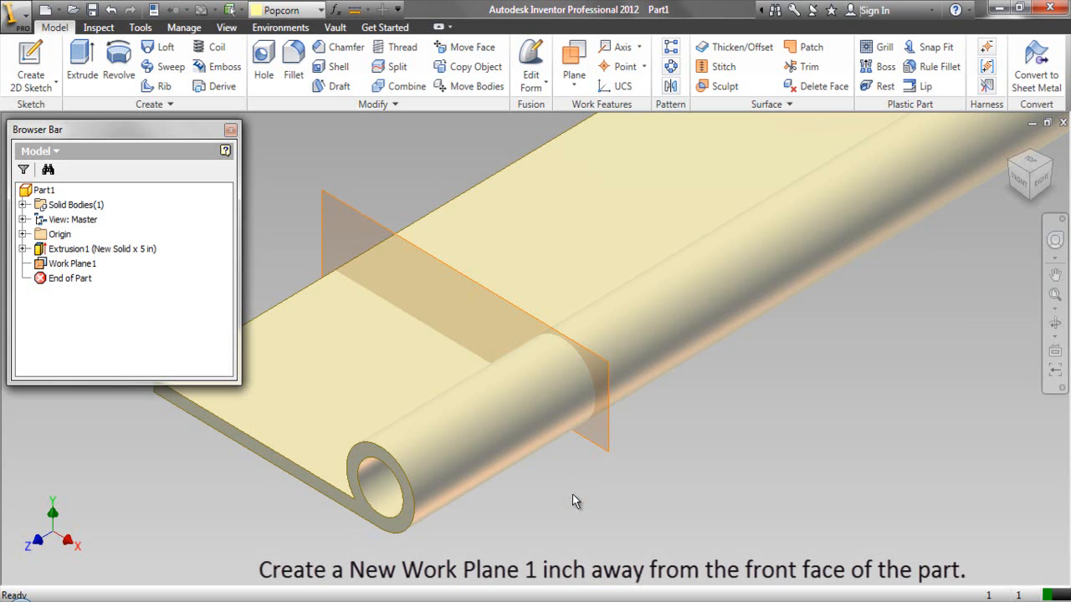
Start a new 2D sketch on the work plane that is offset from the front face.
{"action": "left_click", "coordinate": [609, 439]}
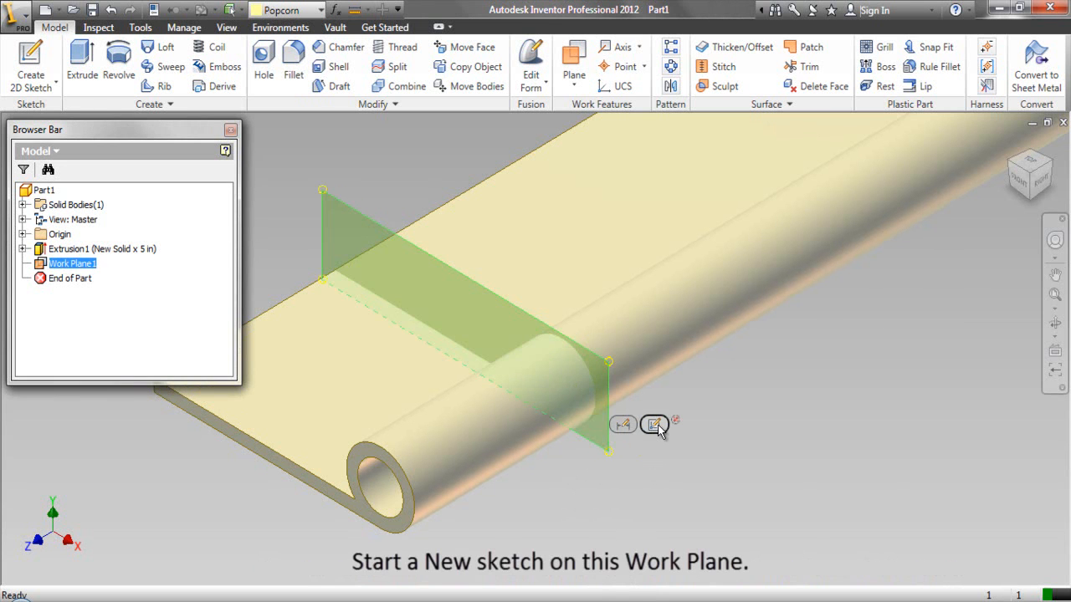
{"action": "left_click", "coordinate": [655, 425]}
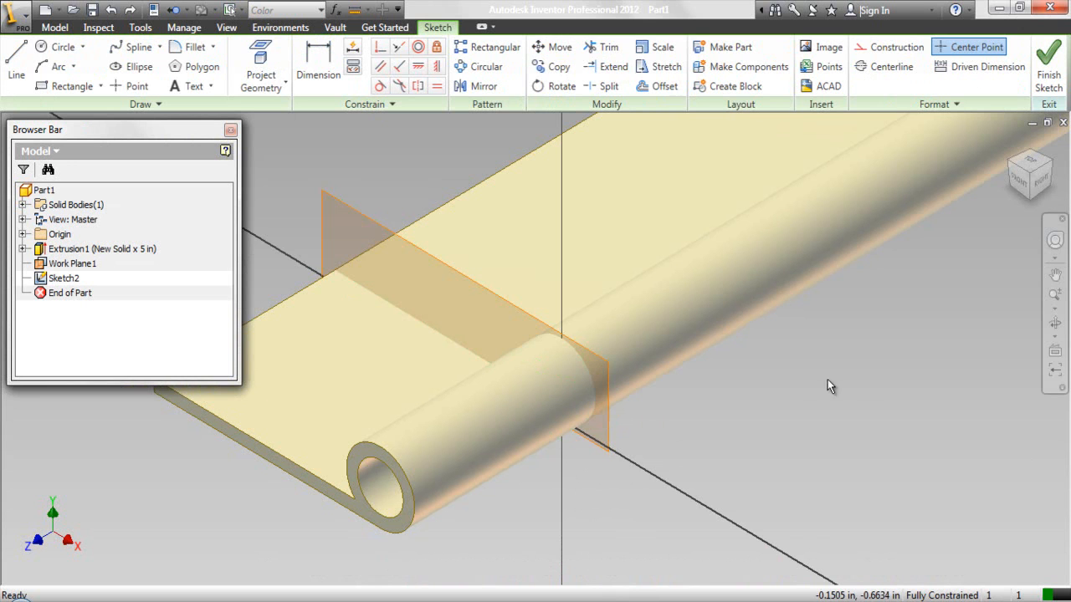
{"action": "left_click", "coordinate": [1054, 350]}
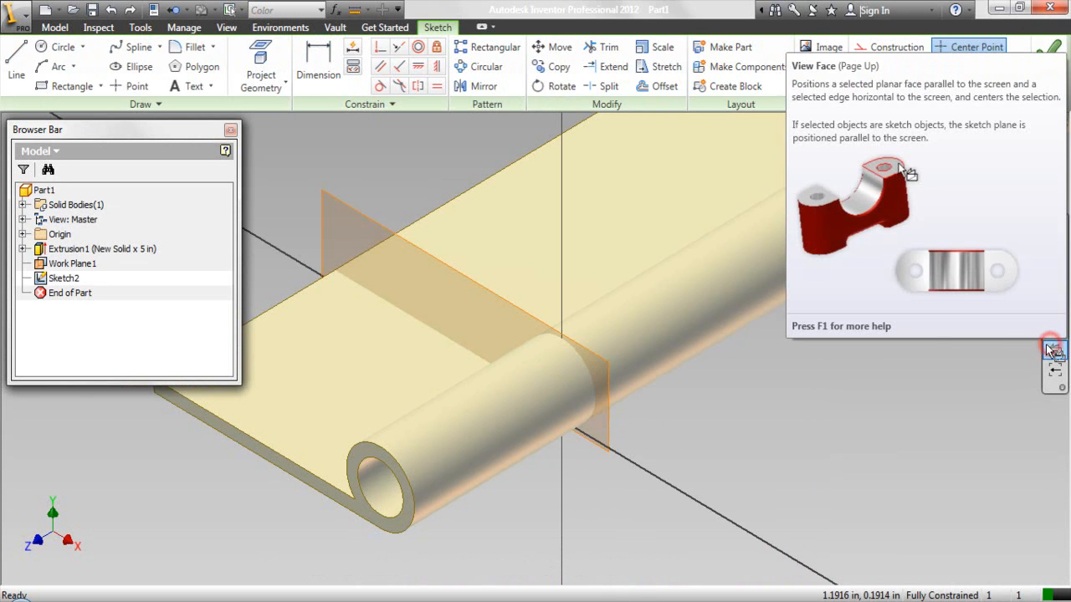
{"action": "left_click", "coordinate": [612, 433]}
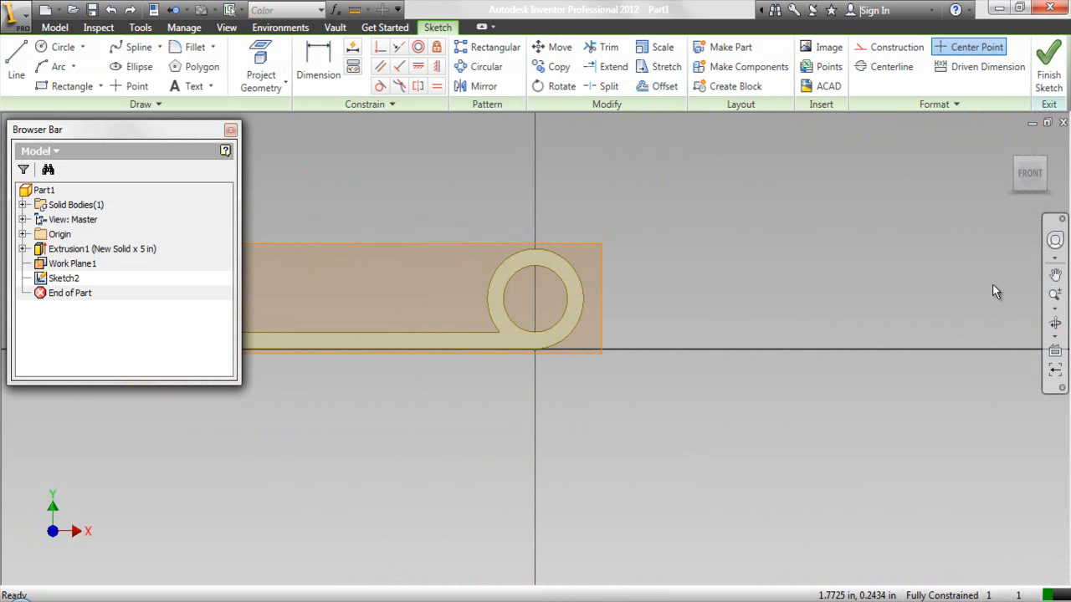
{"action": "left_click", "coordinate": [1055, 274]}
{"action": "mouse_move", "coordinate": [641, 321]}
{"action": "left_mouse_down"}
{"action": "mouse_move", "coordinate": [712, 373]}
{"action": "mouse_move", "coordinate": [756, 426]}
{"action": "mouse_move", "coordinate": [761, 386]}
{"action": "left_mouse_up"}
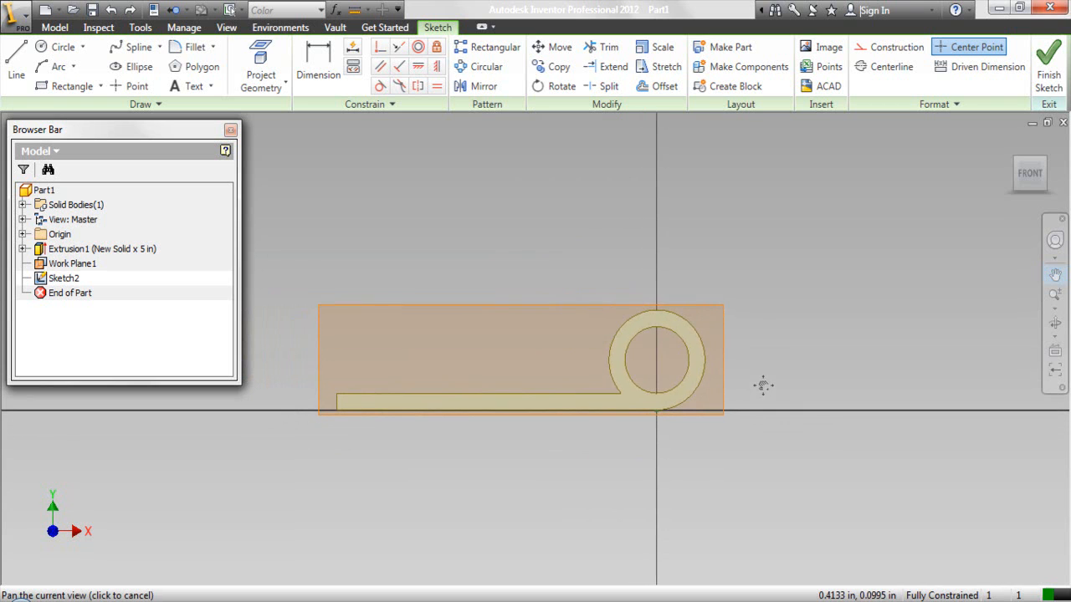
{"action": "right_click", "coordinate": [582, 216]}
{"action": "left_click", "coordinate": [602, 220]}
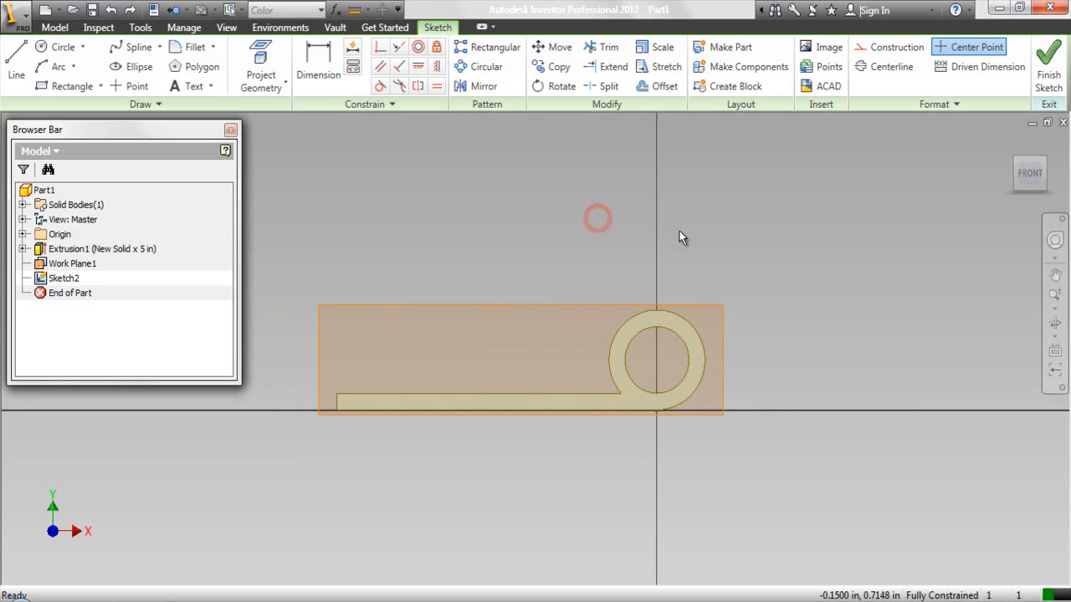
Project the outer circular edge of the tube into the sketch and turn on Slice Graphics.
{"action": "right_click", "coordinate": [825, 317]}
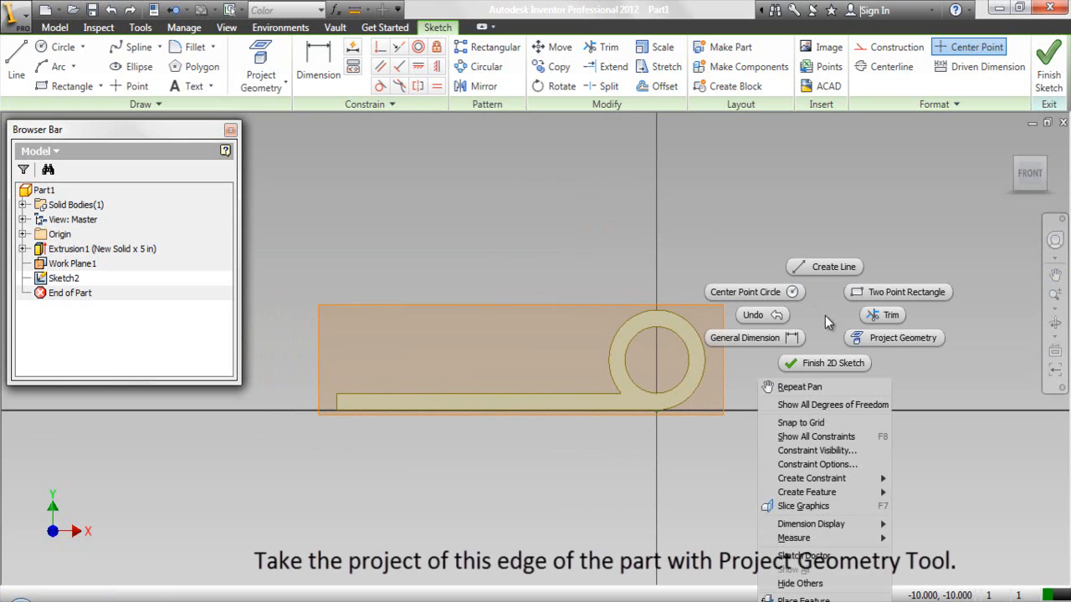
{"action": "left_click", "coordinate": [866, 339]}
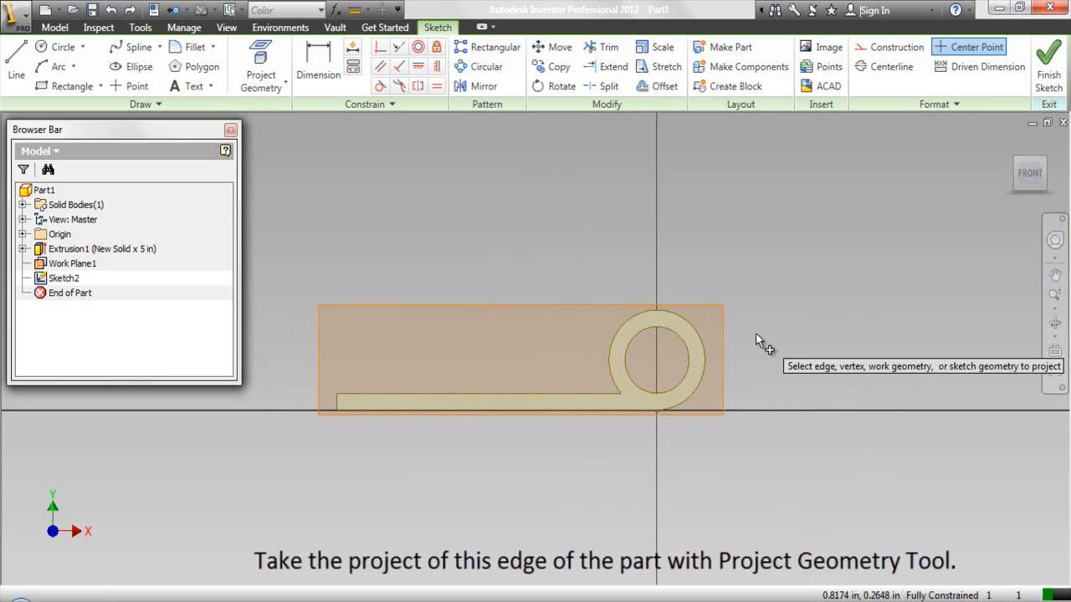
{"action": "left_click", "coordinate": [703, 337]}
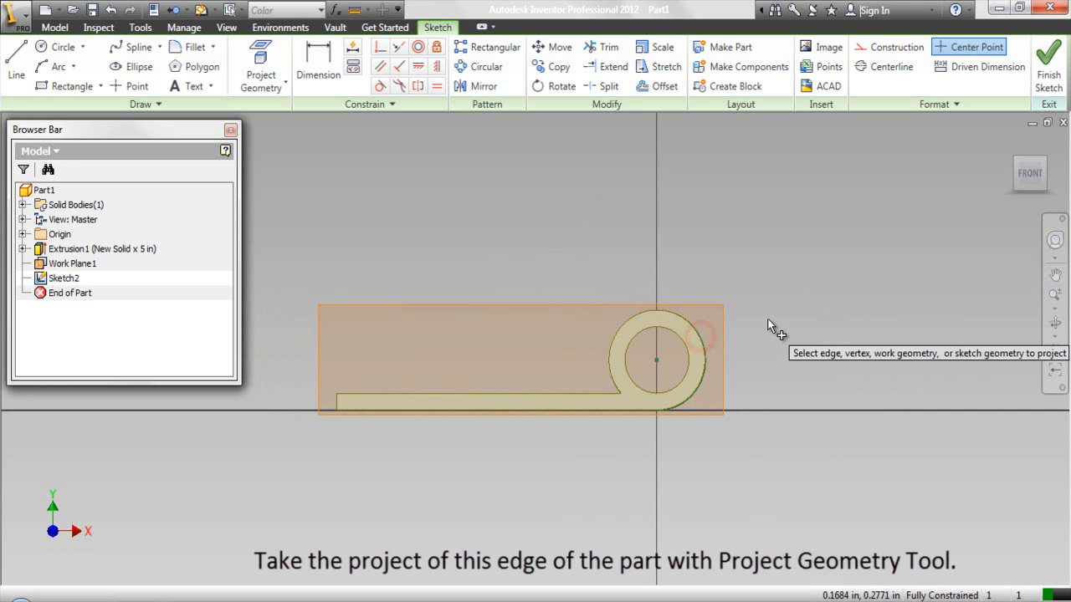
{"action": "right_click", "coordinate": [766, 298]}
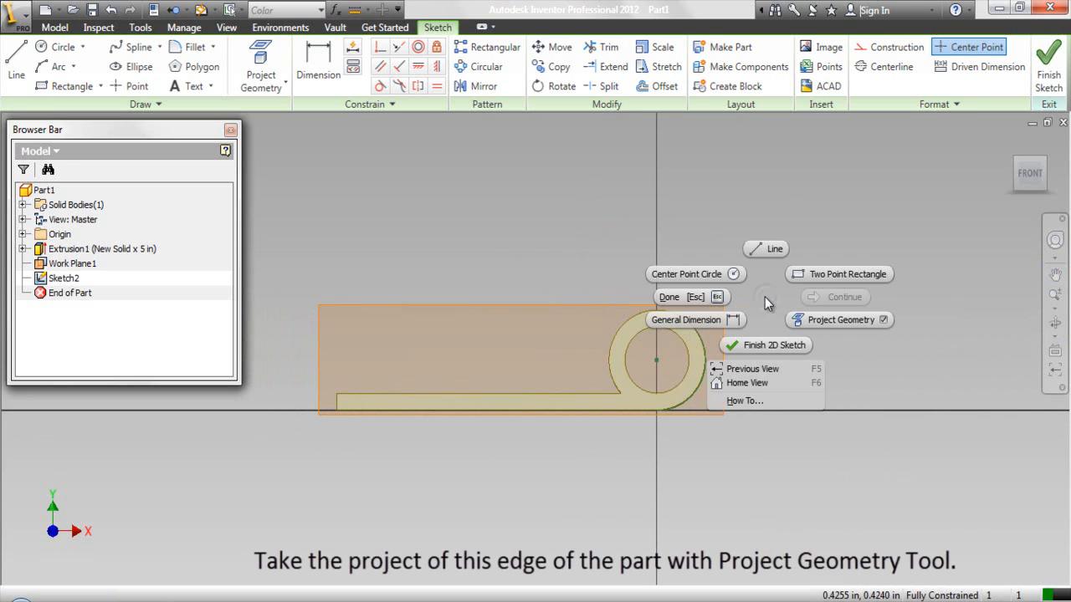
{"action": "left_click", "coordinate": [717, 298]}
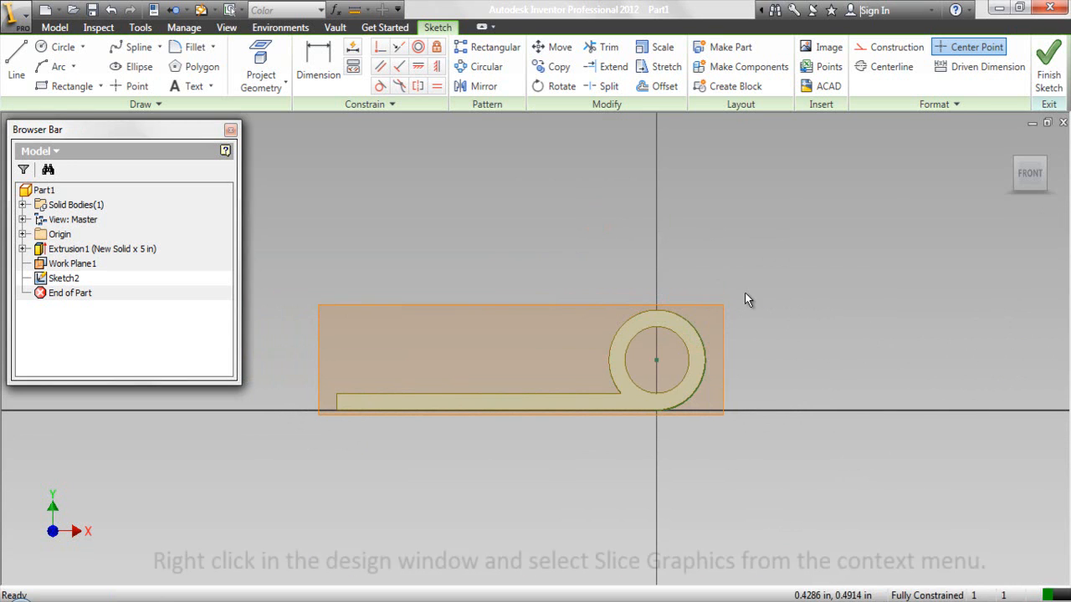
{"action": "right_click", "coordinate": [795, 259]}
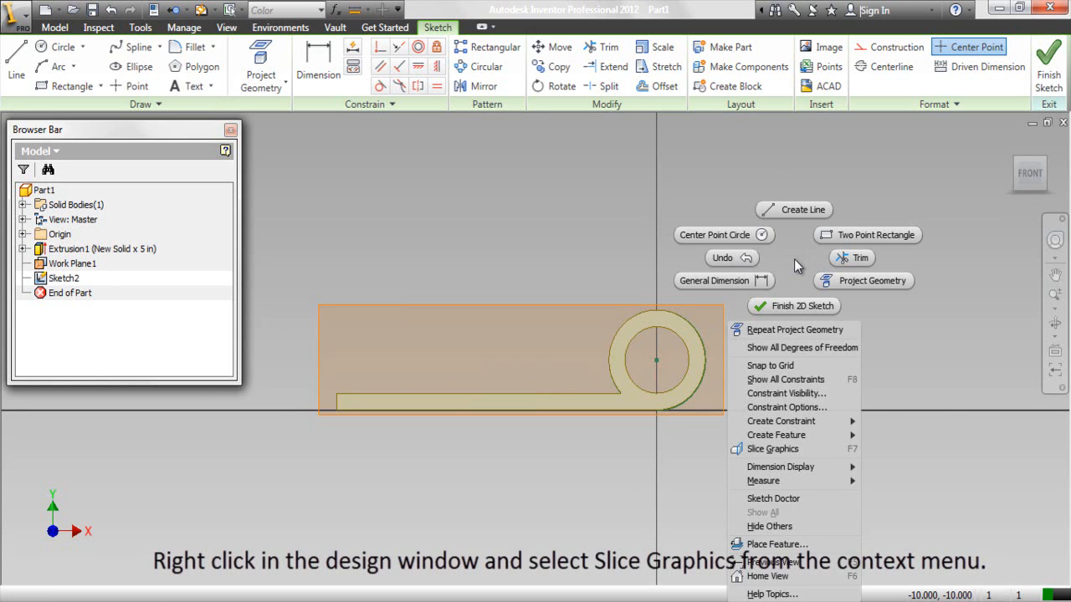
{"action": "left_click", "coordinate": [787, 451]}
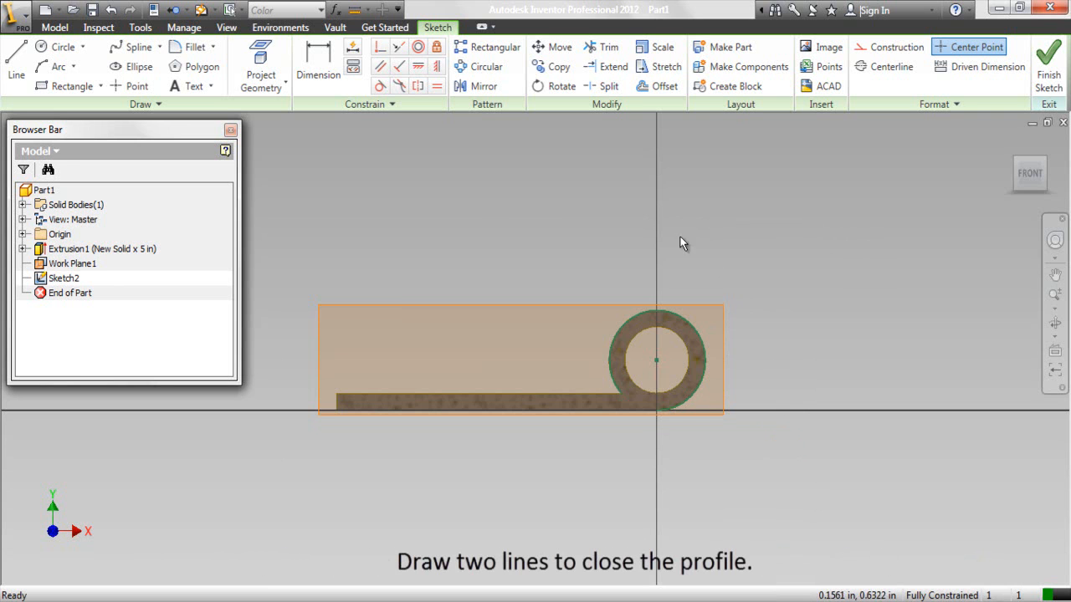
Close the tube profile with a vertical line about 0.0625 in and a horizontal line about 0.14 in long, and finish the sketch.
{"action": "right_click", "coordinate": [507, 208]}
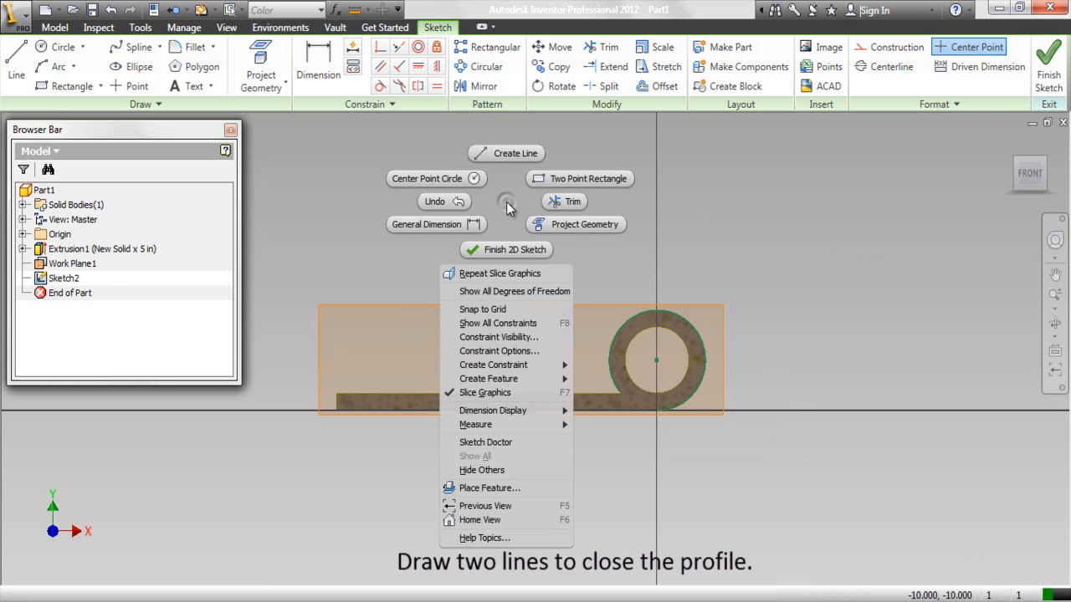
{"action": "left_click", "coordinate": [495, 154]}
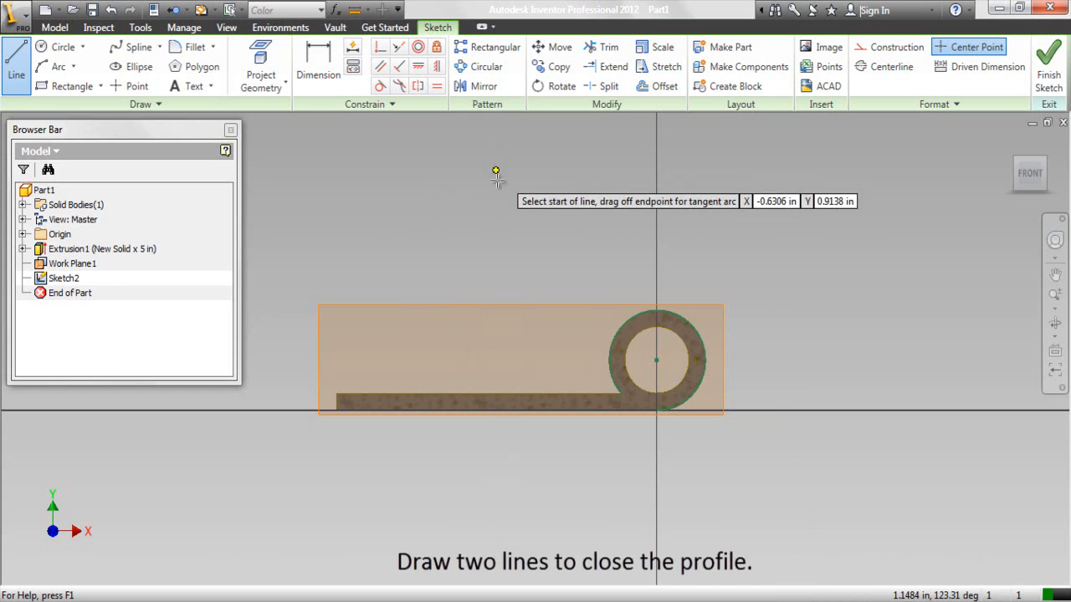
{"action": "left_click", "coordinate": [624, 393]}
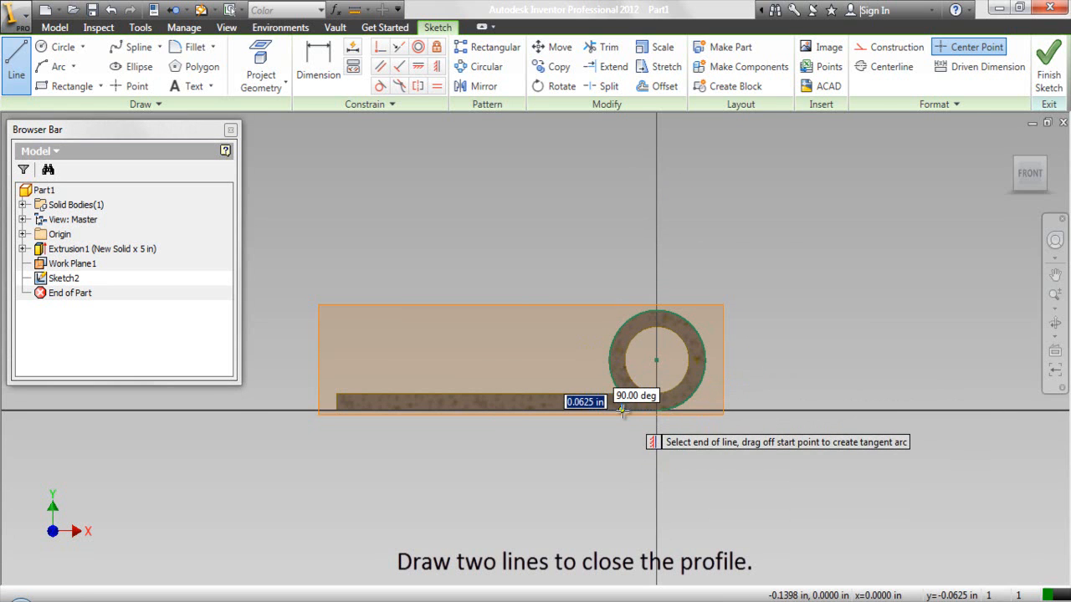
{"action": "left_click", "coordinate": [622, 411]}
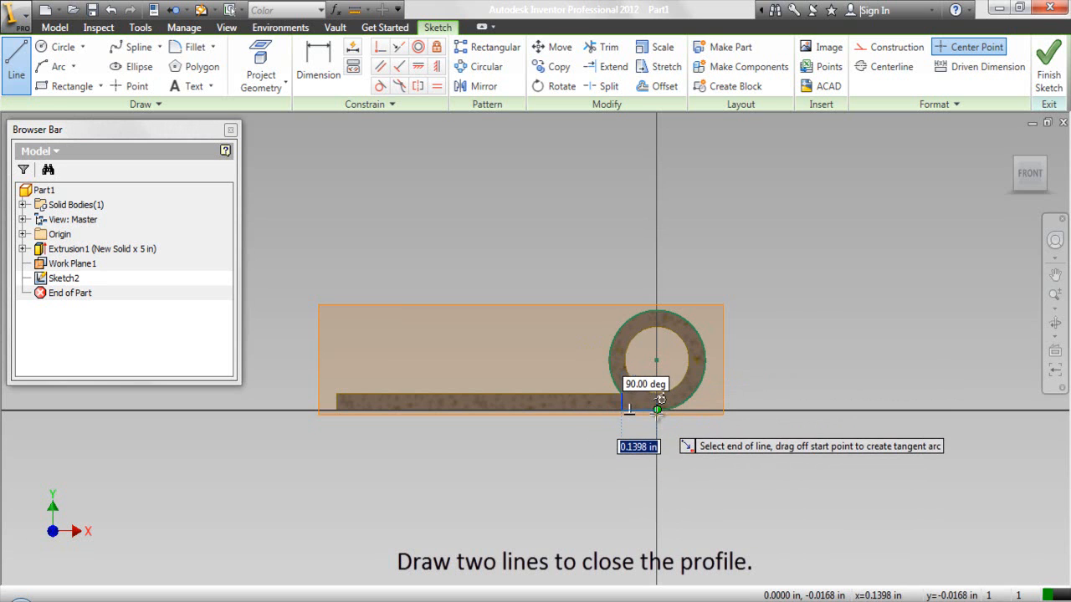
{"action": "left_click", "coordinate": [657, 410]}
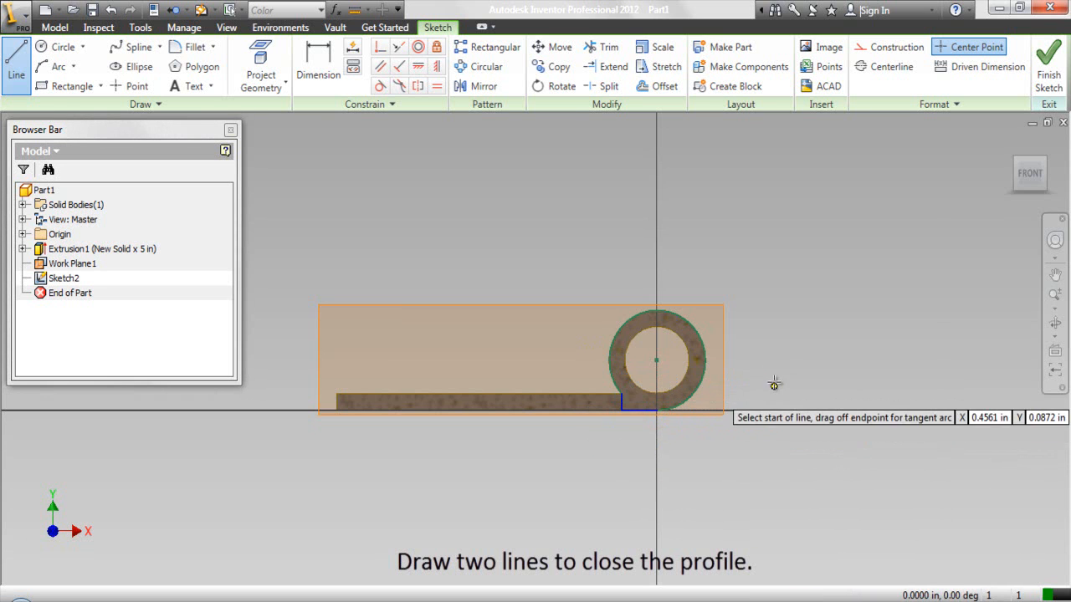
{"action": "right_click", "coordinate": [774, 345]}
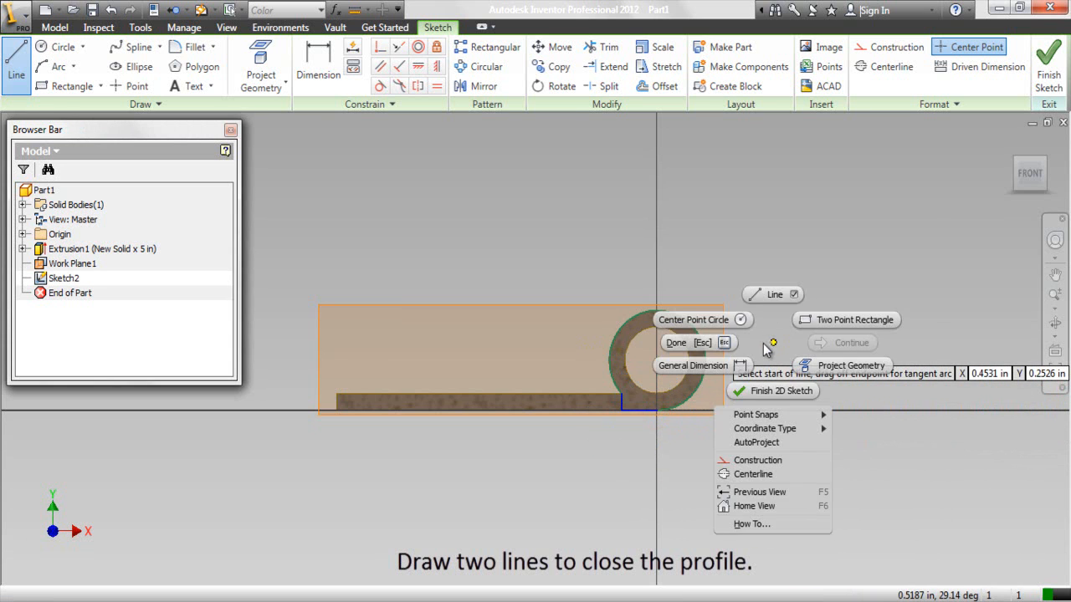
{"action": "left_click", "coordinate": [730, 347]}
{"action": "left_click", "coordinate": [772, 338]}
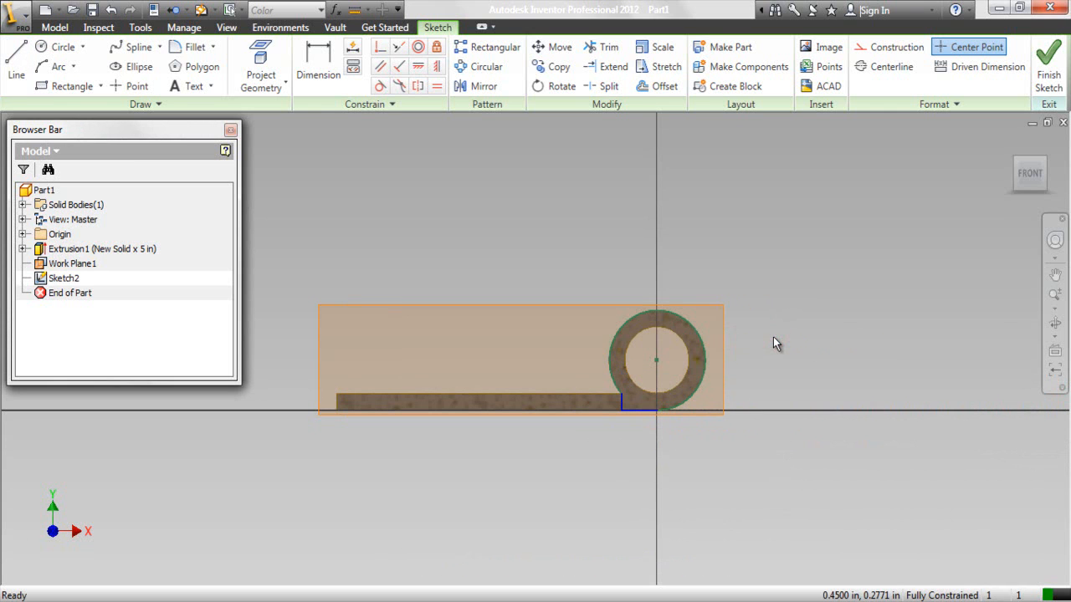
{"action": "right_click", "coordinate": [848, 301]}
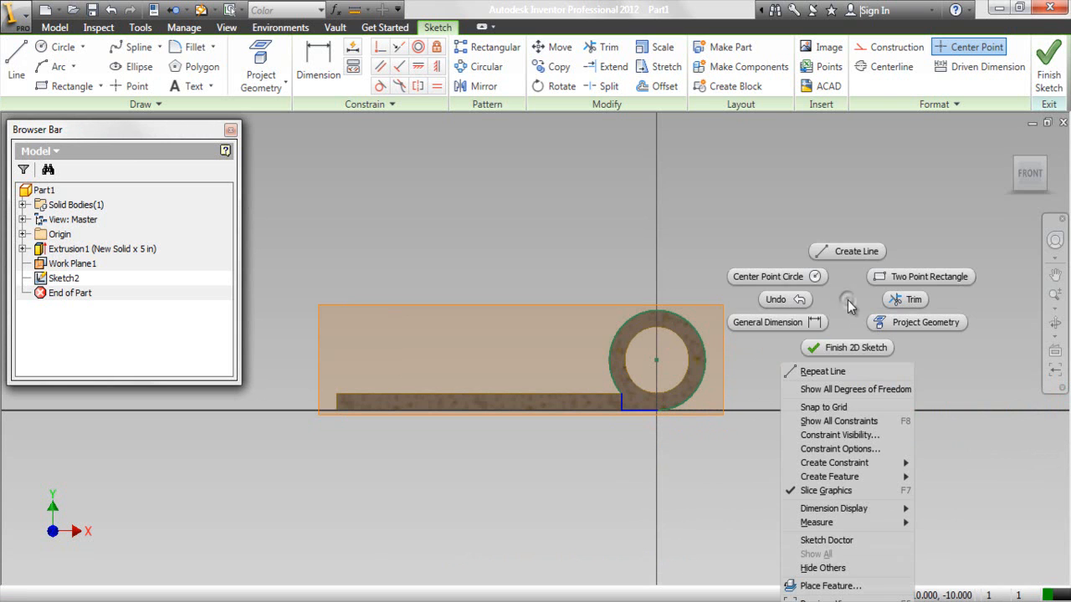
{"action": "left_click", "coordinate": [847, 348]}
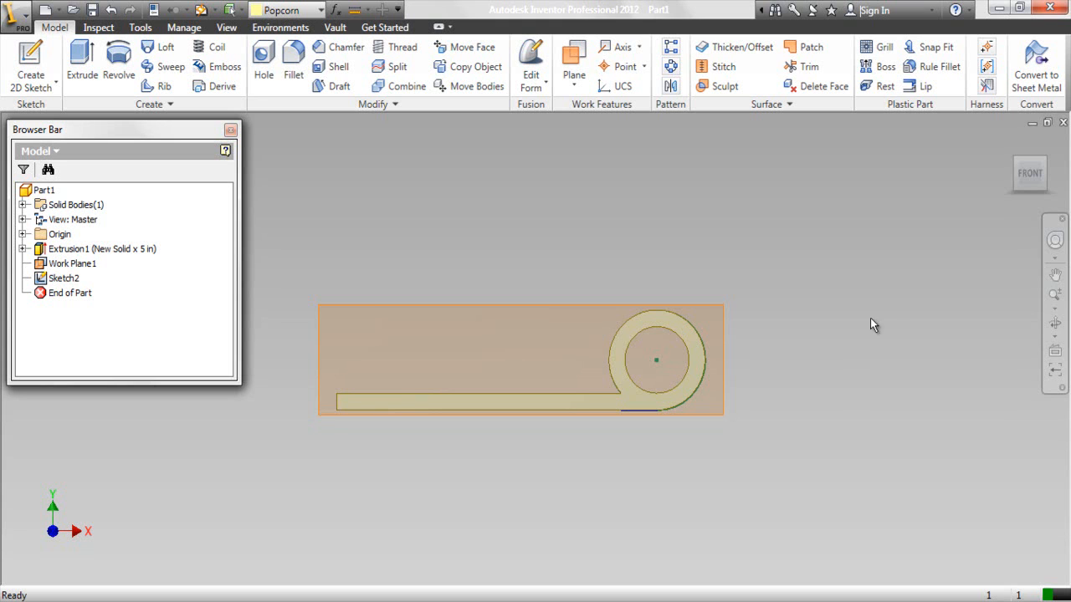
Extrude the closed tube profile as a cut with a distance of 1 in, away from the front face.
{"action": "left_click", "coordinate": [1045, 159]}
{"action": "left_click", "coordinate": [1055, 309]}
{"action": "left_click", "coordinate": [962, 341]}
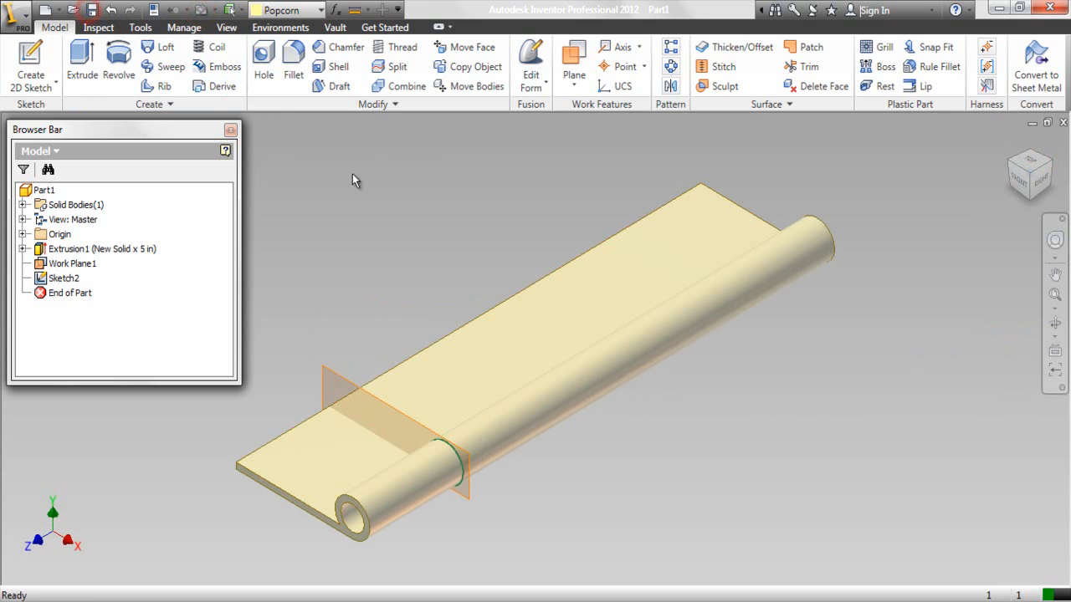
{"action": "right_click", "coordinate": [467, 185]}
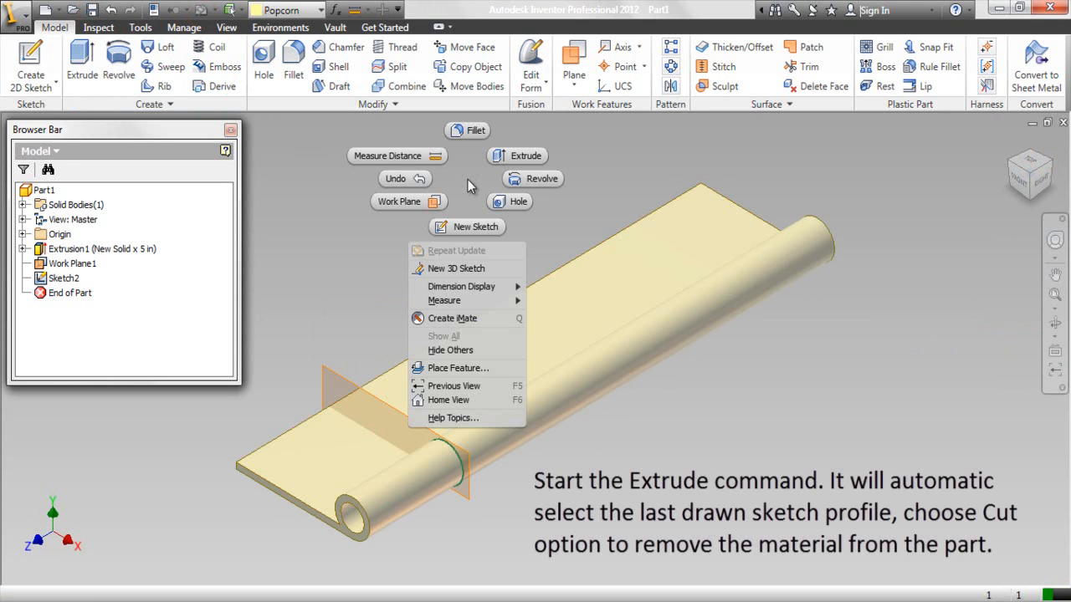
{"action": "left_click", "coordinate": [492, 162]}
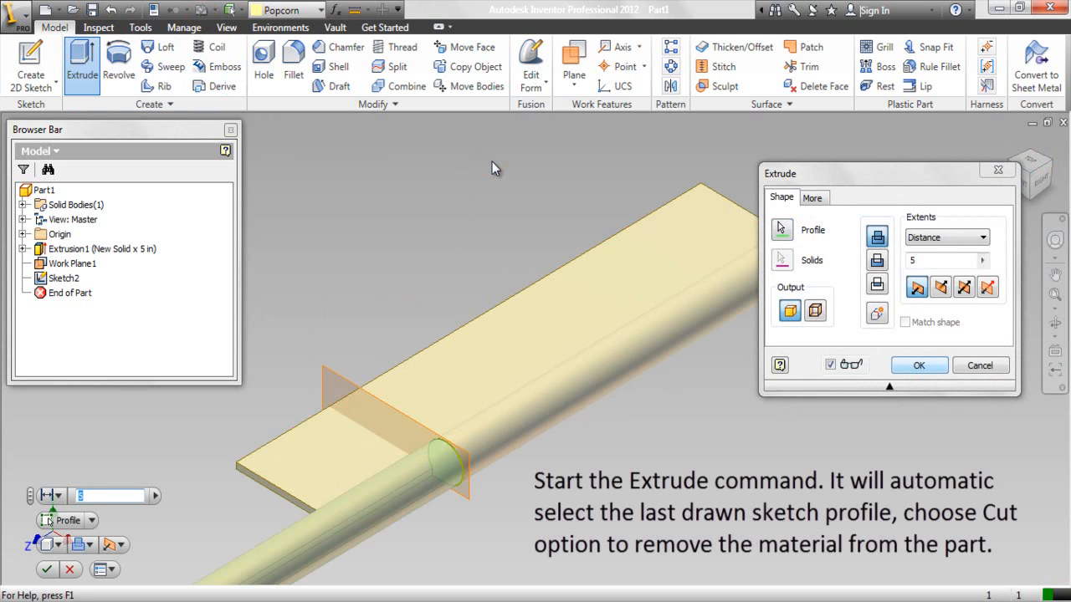
{"action": "left_click", "coordinate": [876, 262]}
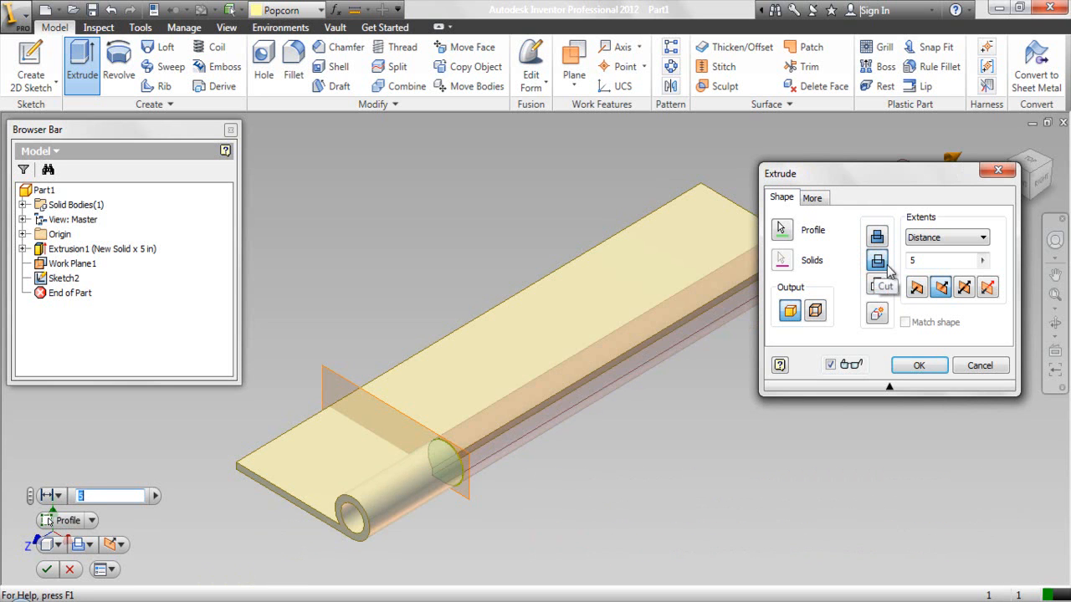
{"action": "left_click", "coordinate": [914, 262]}
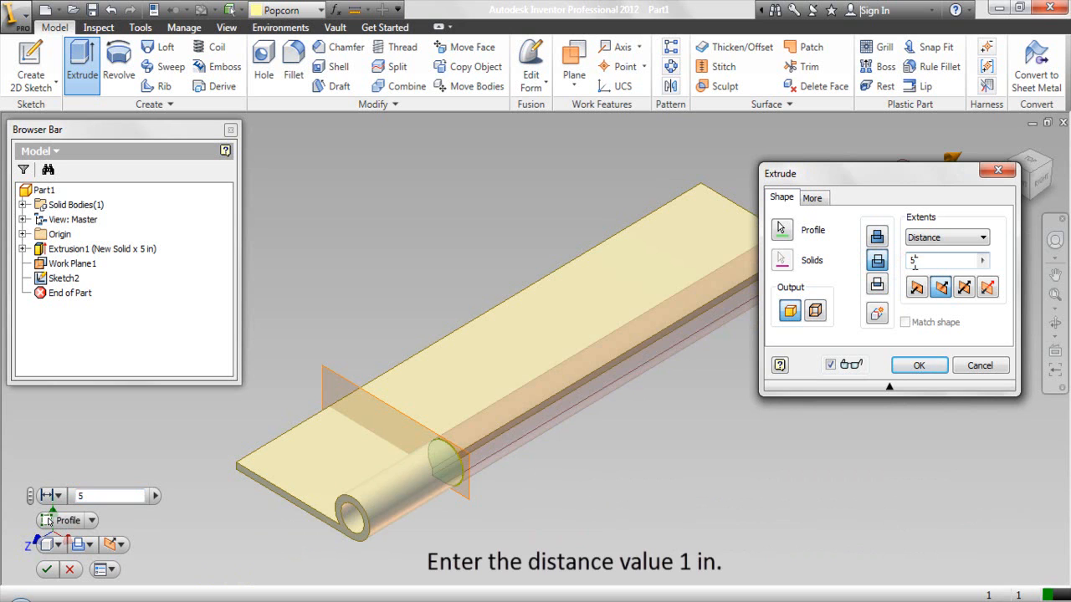
{"action": "double_click", "coordinate": [924, 265]}
{"action": "type", "text": "1"}
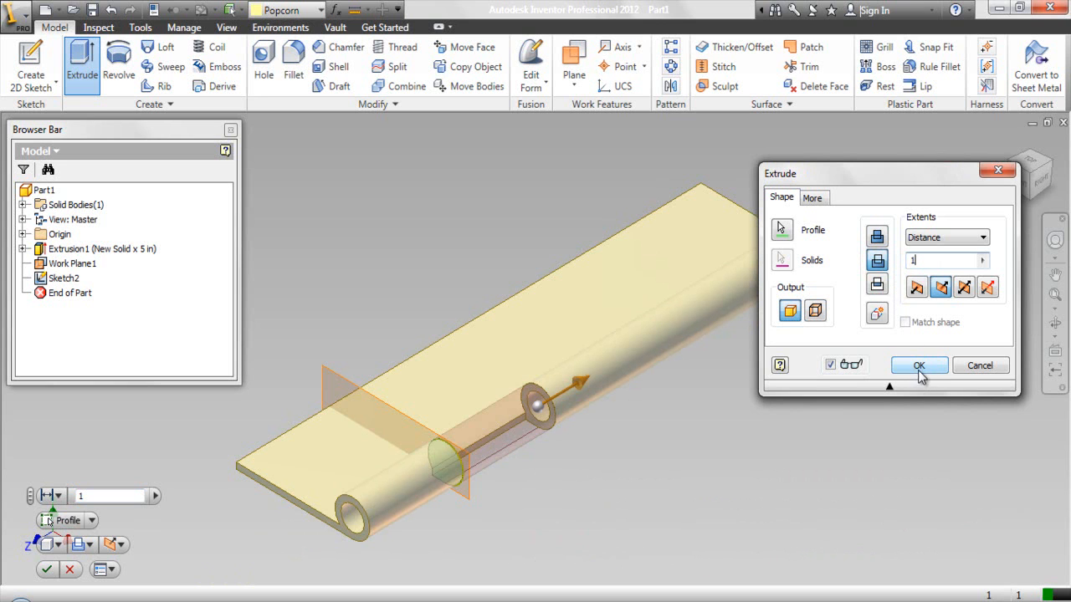
{"action": "left_click", "coordinate": [920, 373]}
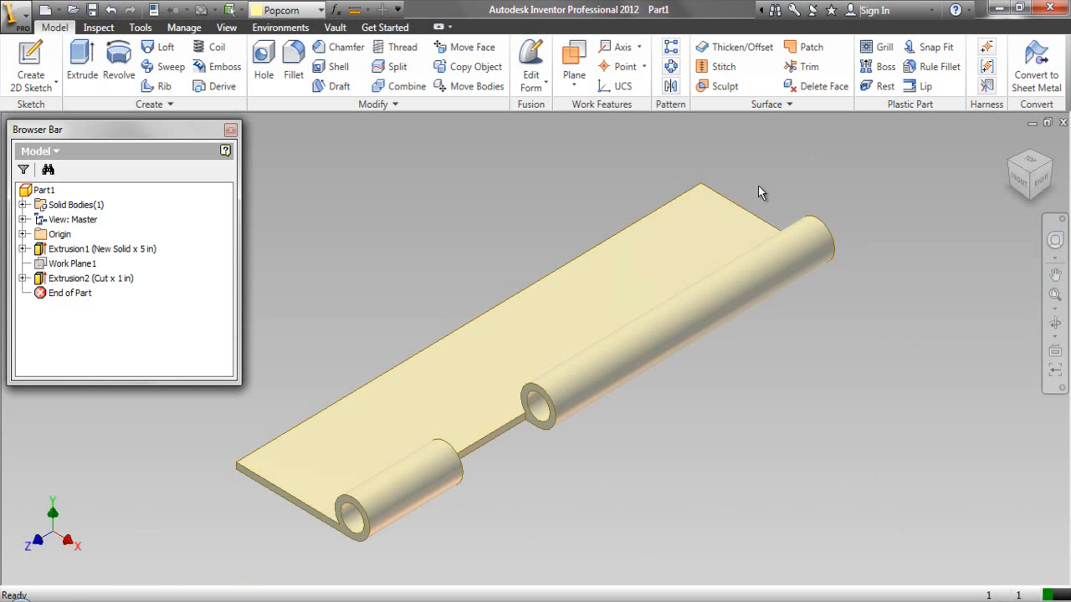
Create a rectangular pattern of the tube cut along the leaf's long outer edge with 2 occurrences spaced 2 in apart.
{"action": "left_click", "coordinate": [672, 50]}
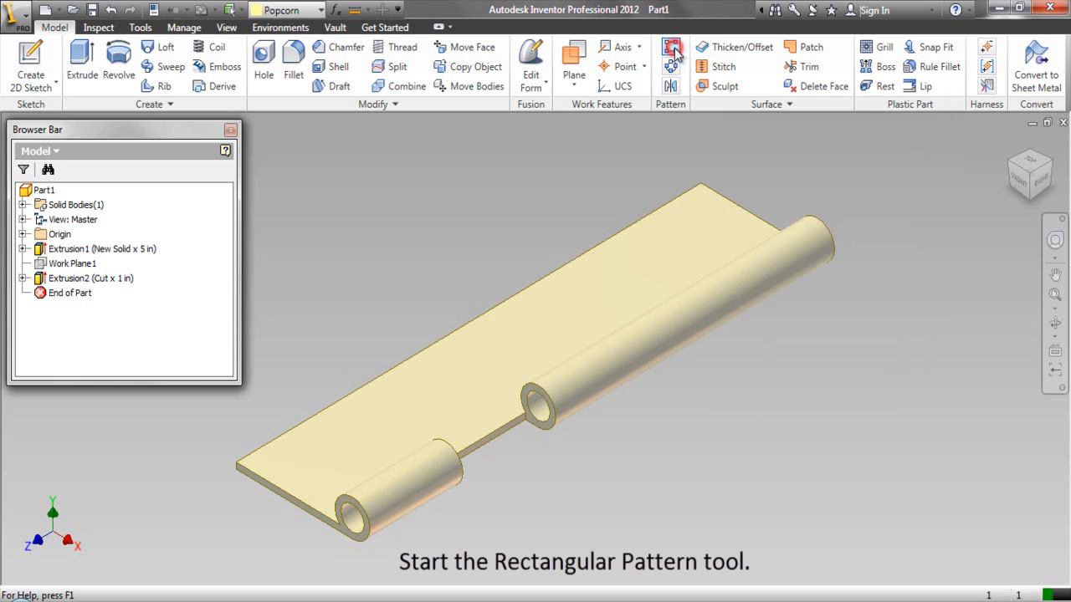
{"action": "left_click", "coordinate": [538, 425]}
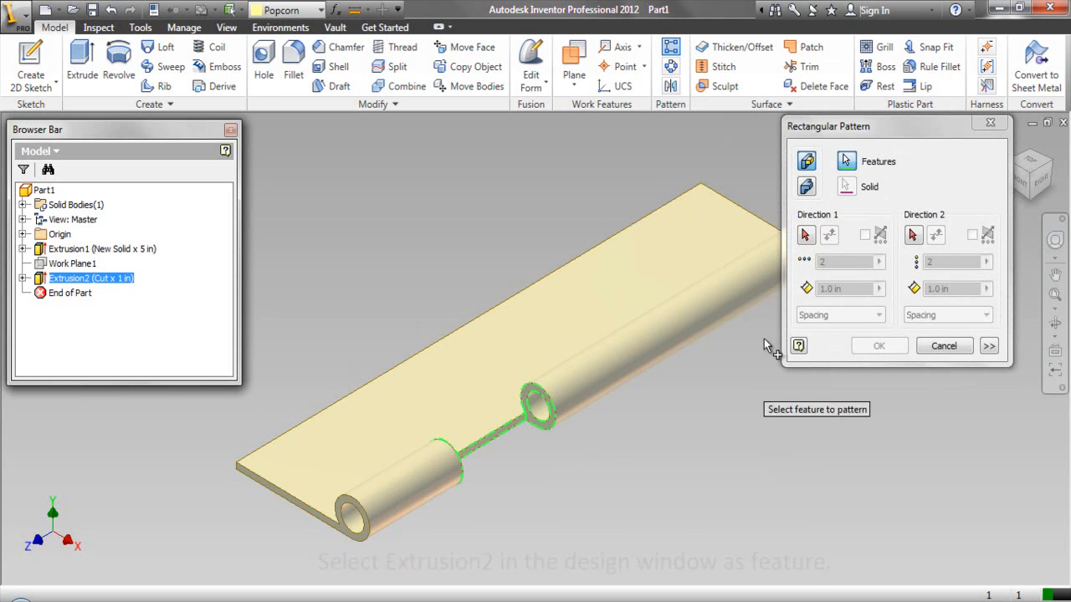
{"action": "left_click", "coordinate": [806, 237]}
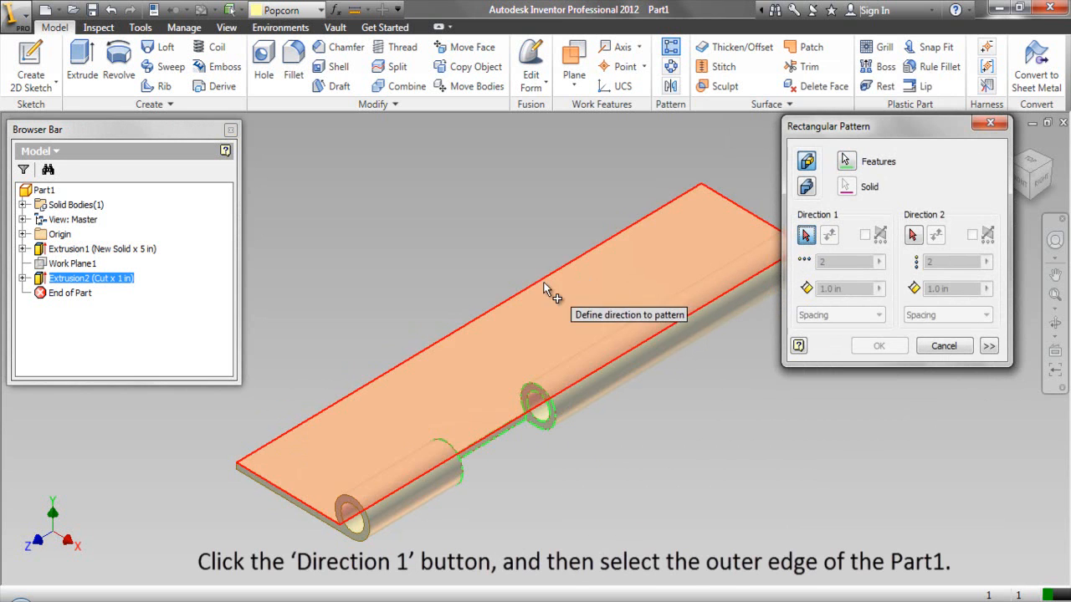
{"action": "left_click", "coordinate": [536, 284]}
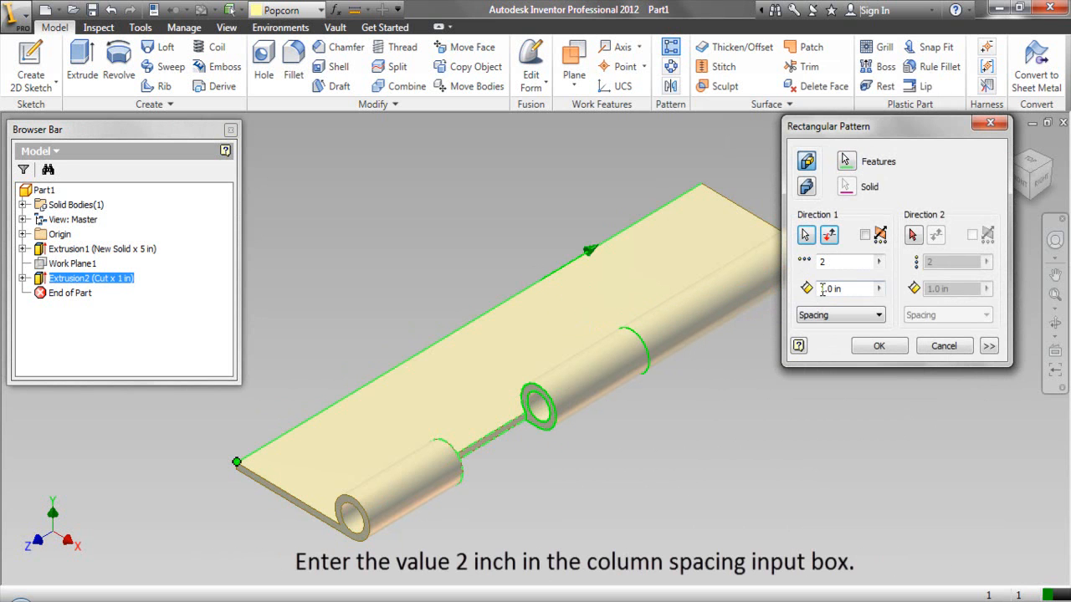
{"action": "left_click_drag", "start_coordinate": [827, 290], "coordinate": [820, 291]}
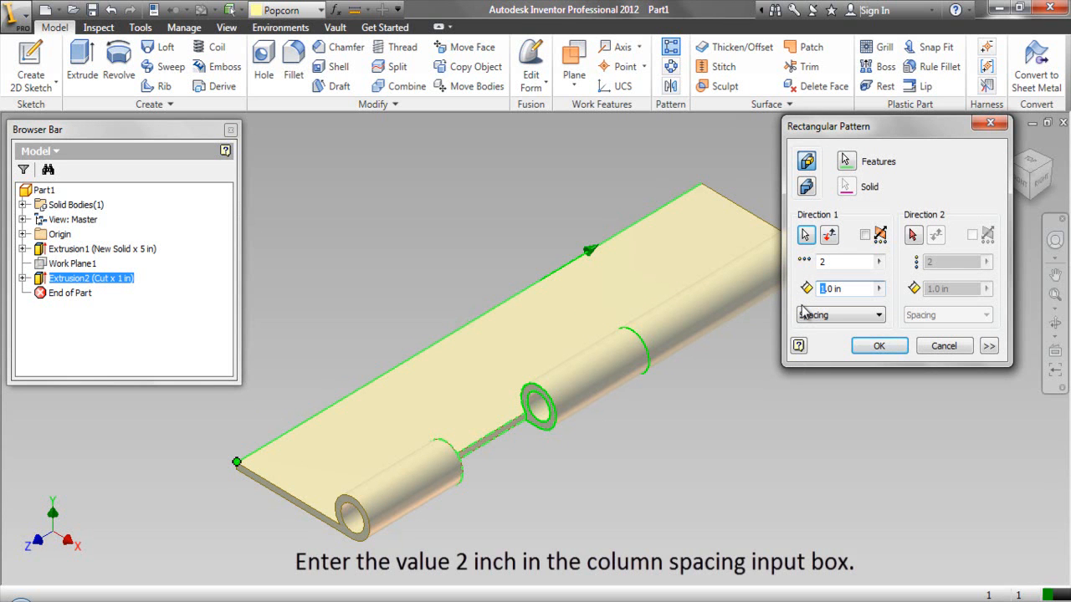
{"action": "type", "text": "2"}
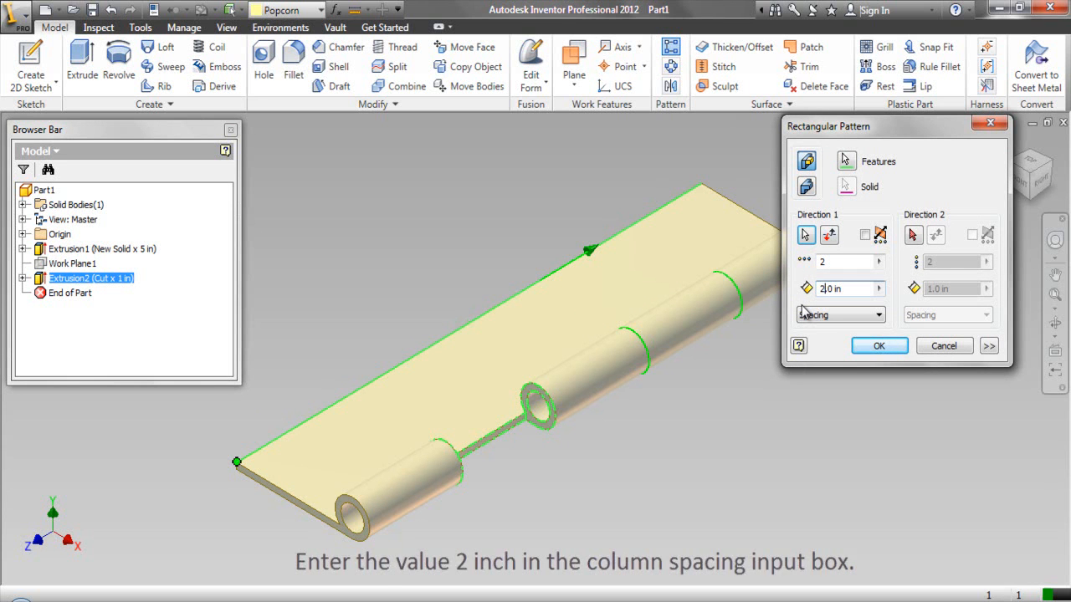
{"action": "left_click", "coordinate": [876, 346]}
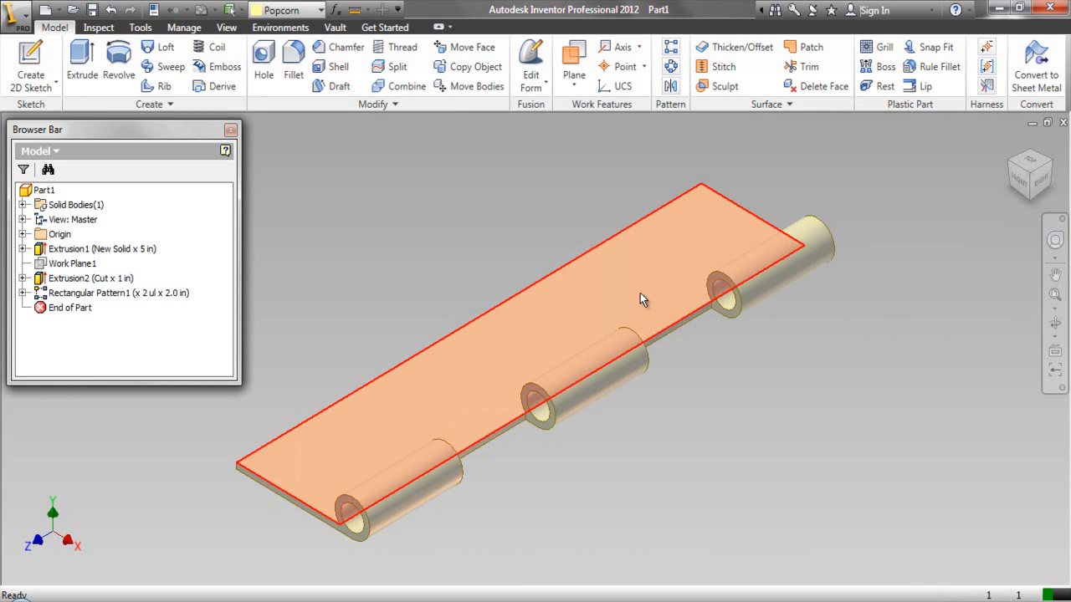
Start a new 2D sketch on the flat top face of the hinge leaf.
{"action": "left_click", "coordinate": [585, 286]}
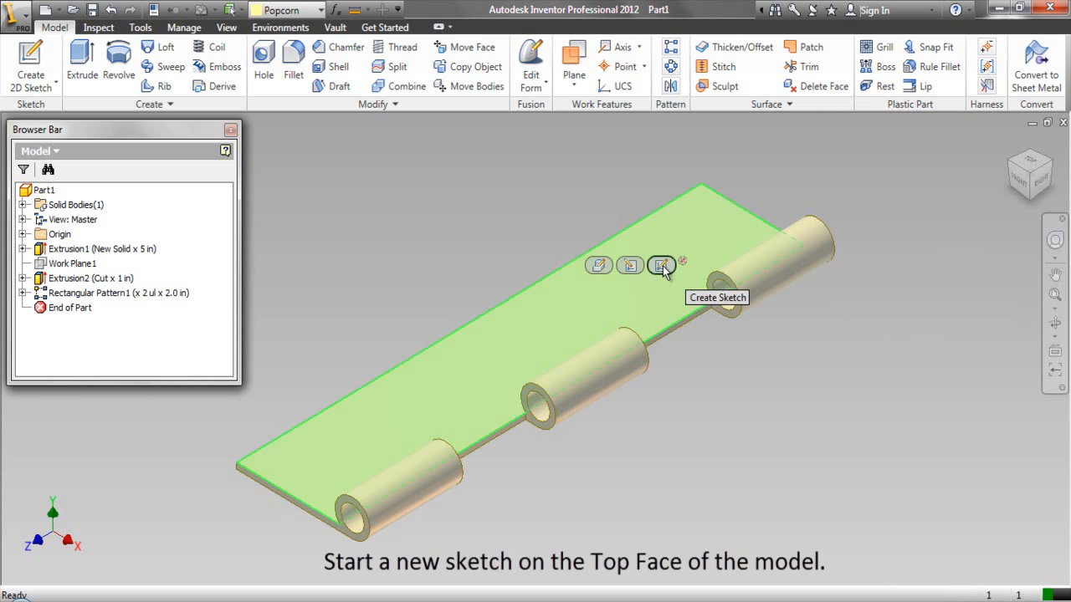
{"action": "left_click", "coordinate": [661, 265]}
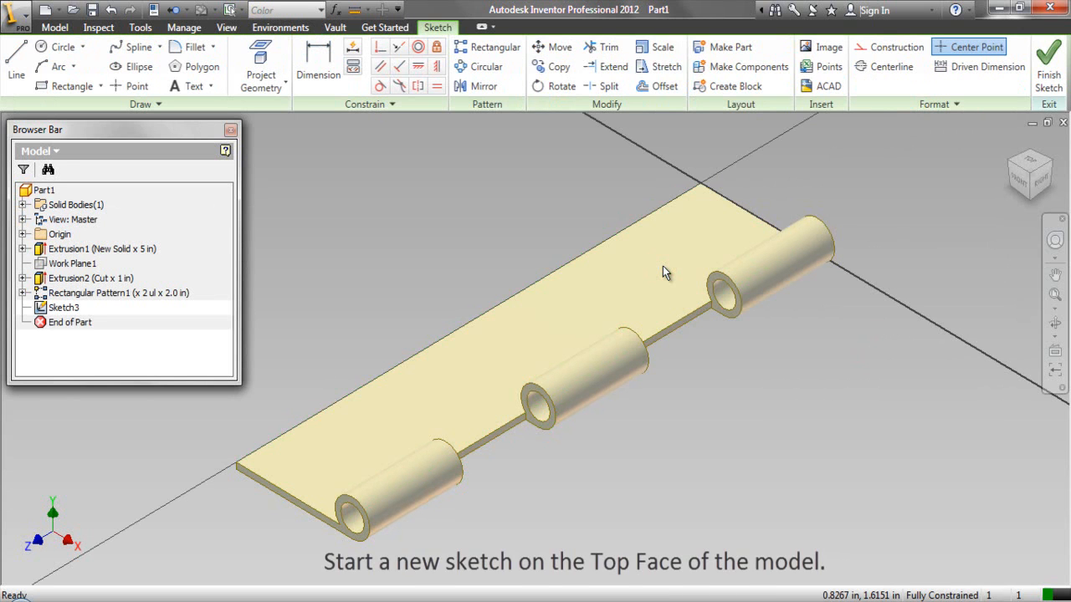
{"action": "left_click", "coordinate": [1032, 165]}
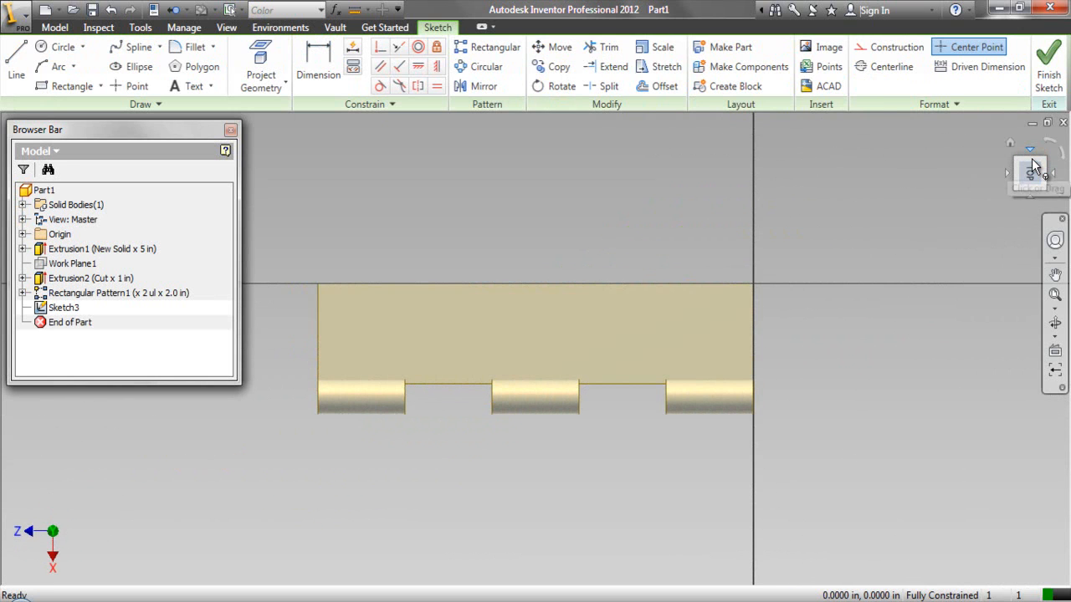
{"action": "left_click", "coordinate": [1046, 145]}
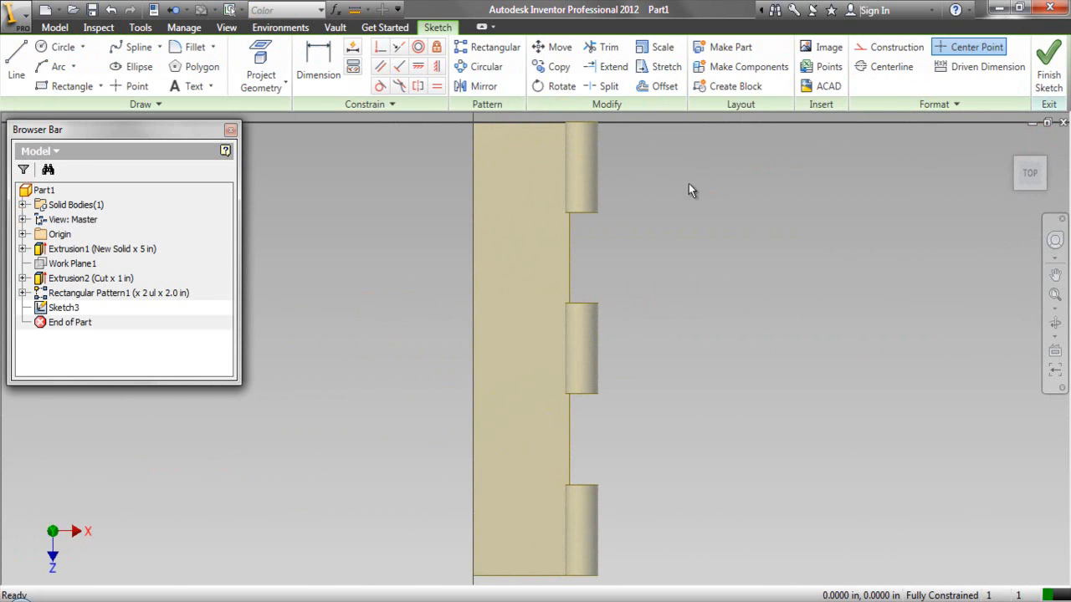
Project the two short end edges of the leaf's top face into the sketch and turn on Slice Graphics.
{"action": "right_click", "coordinate": [406, 187]}
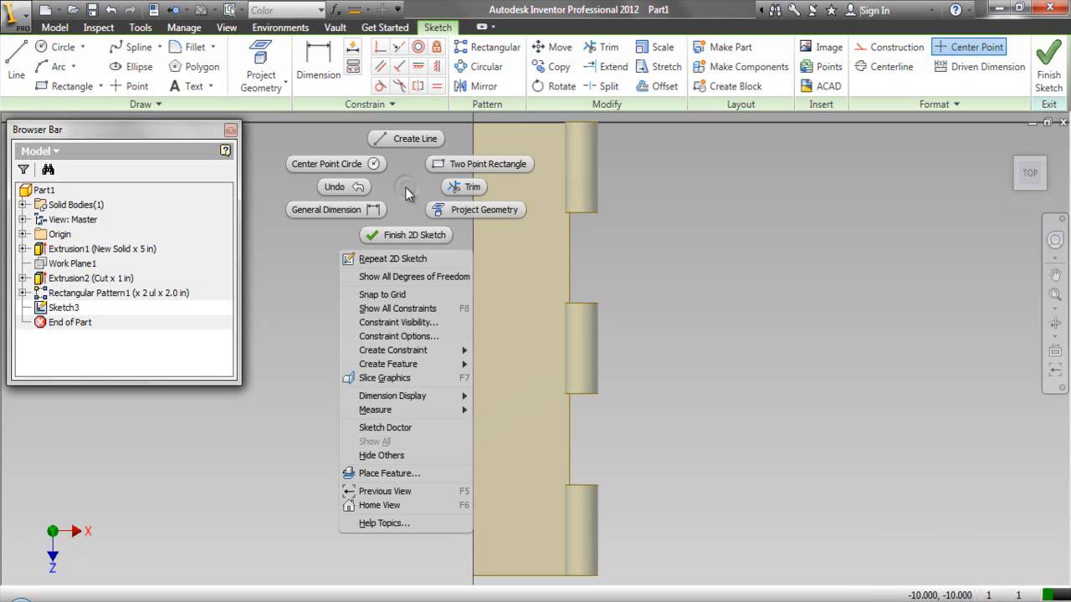
{"action": "left_click", "coordinate": [454, 209]}
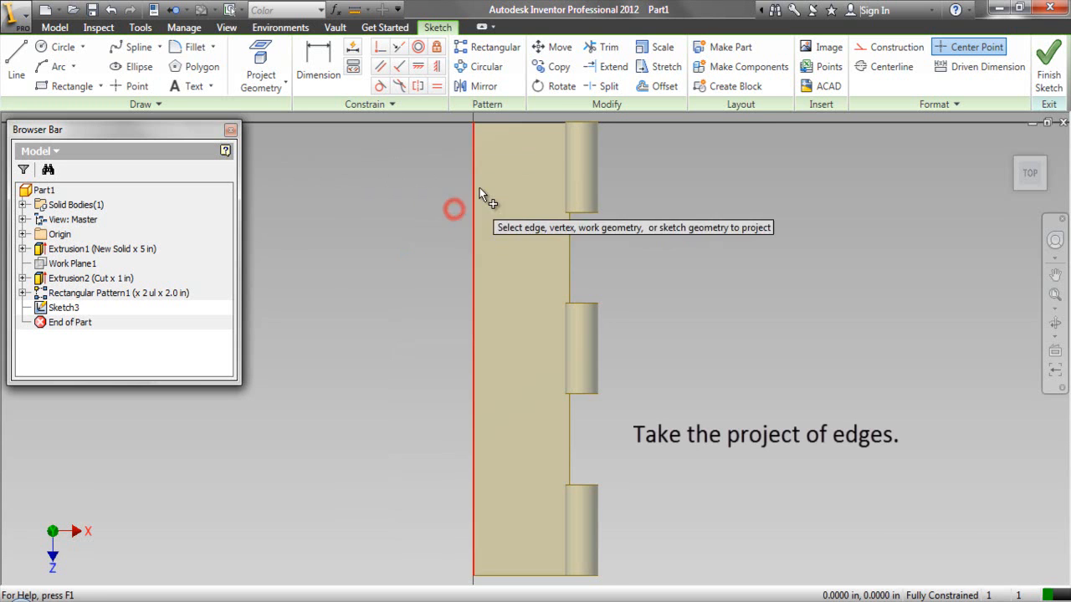
{"action": "left_click", "coordinate": [525, 123]}
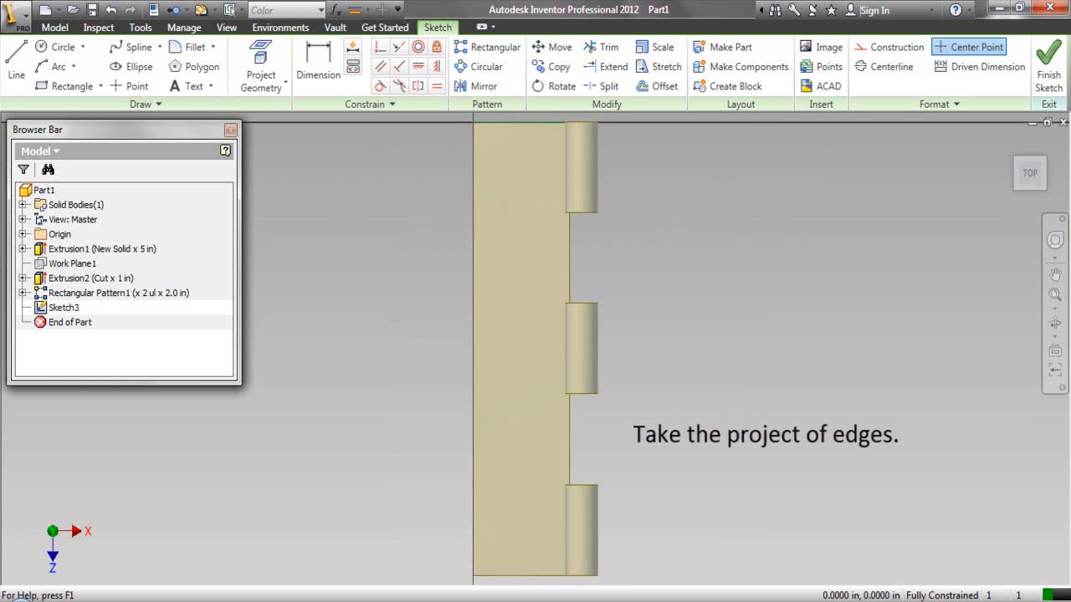
{"action": "left_click", "coordinate": [538, 575]}
{"action": "right_click", "coordinate": [689, 363]}
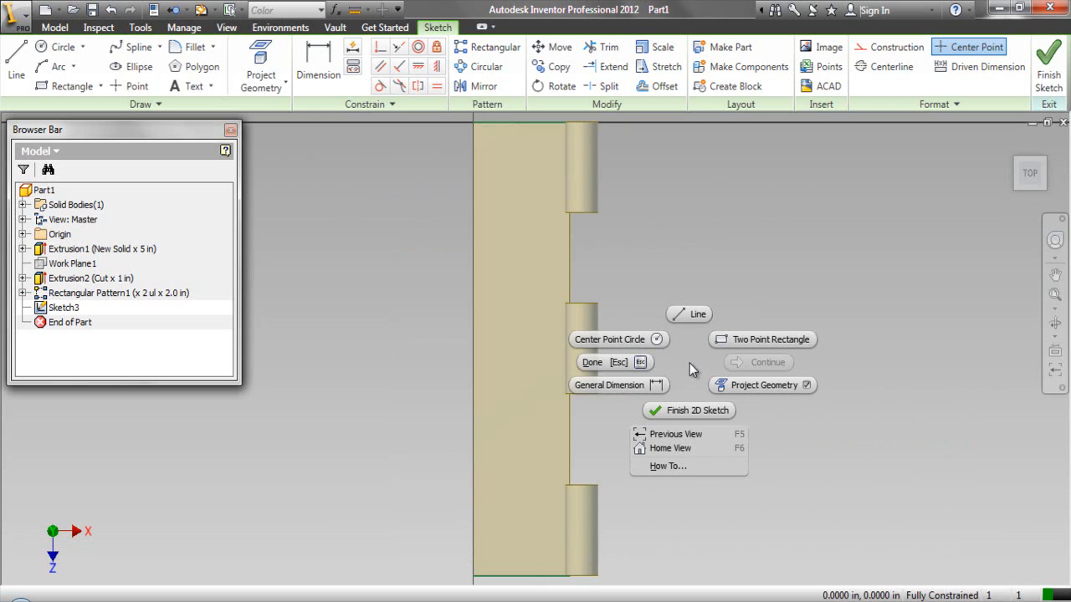
{"action": "left_click", "coordinate": [641, 363]}
{"action": "right_click", "coordinate": [692, 319]}
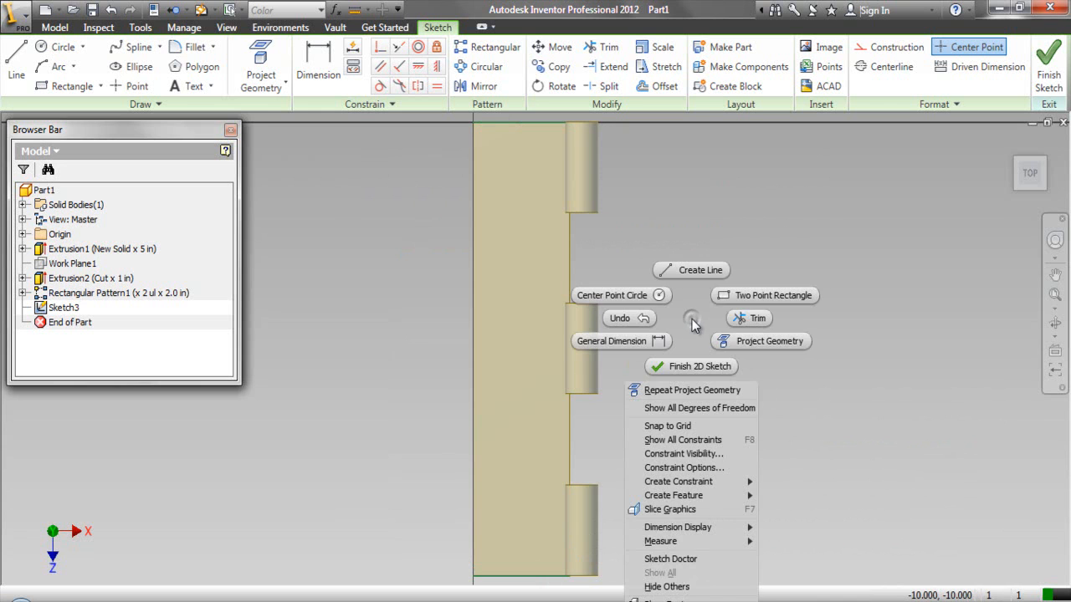
{"action": "left_click", "coordinate": [702, 511]}
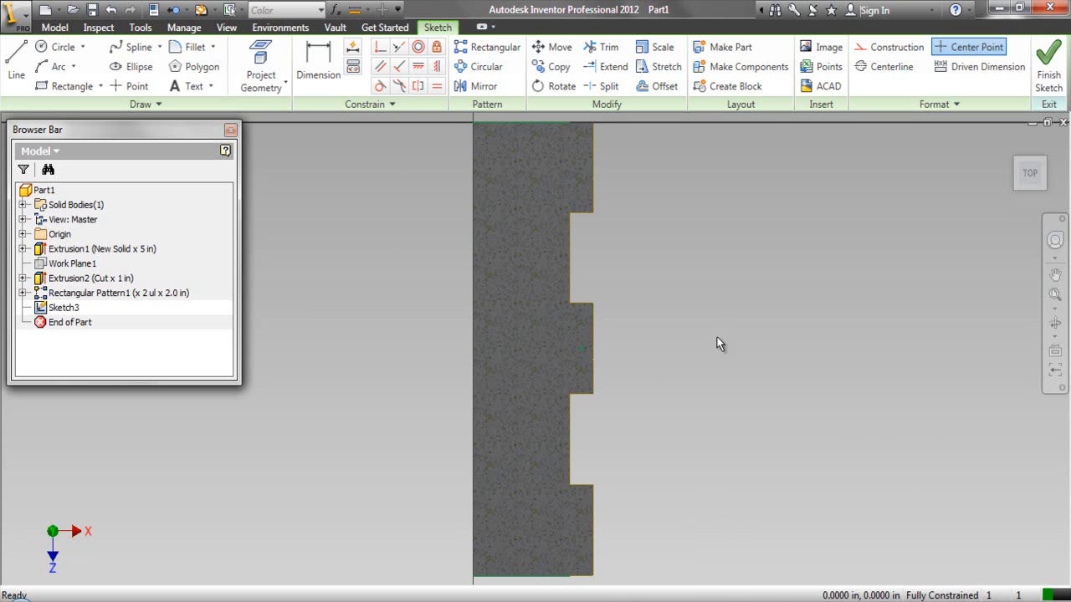
Draw a two-point rectangle about 1.11 by 5 in between the diagonally opposite end points of the two projected edges.
{"action": "right_click", "coordinate": [703, 283]}
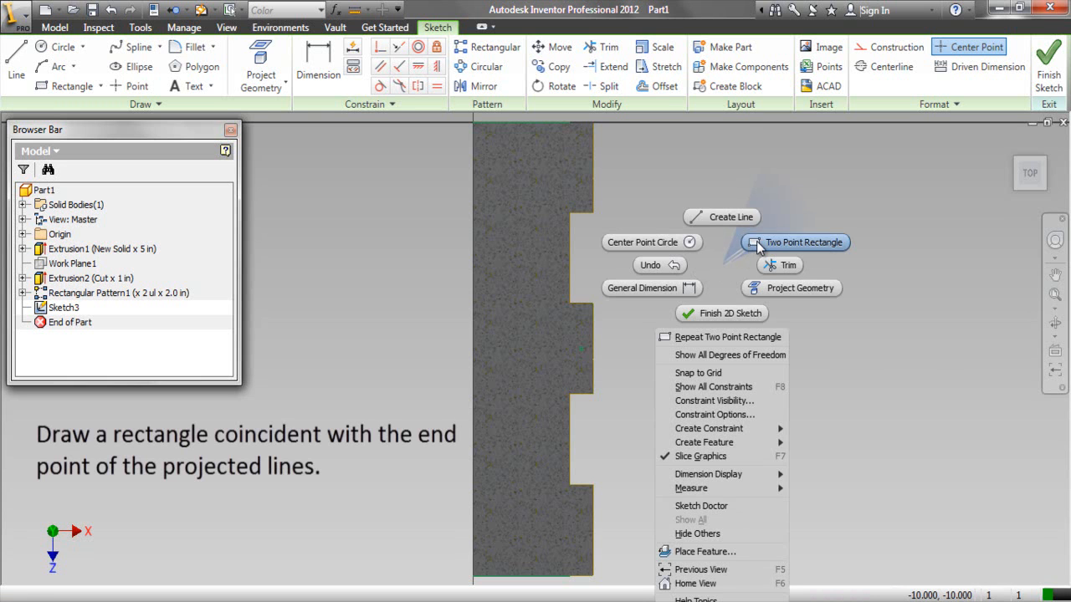
{"action": "left_click", "coordinate": [757, 244]}
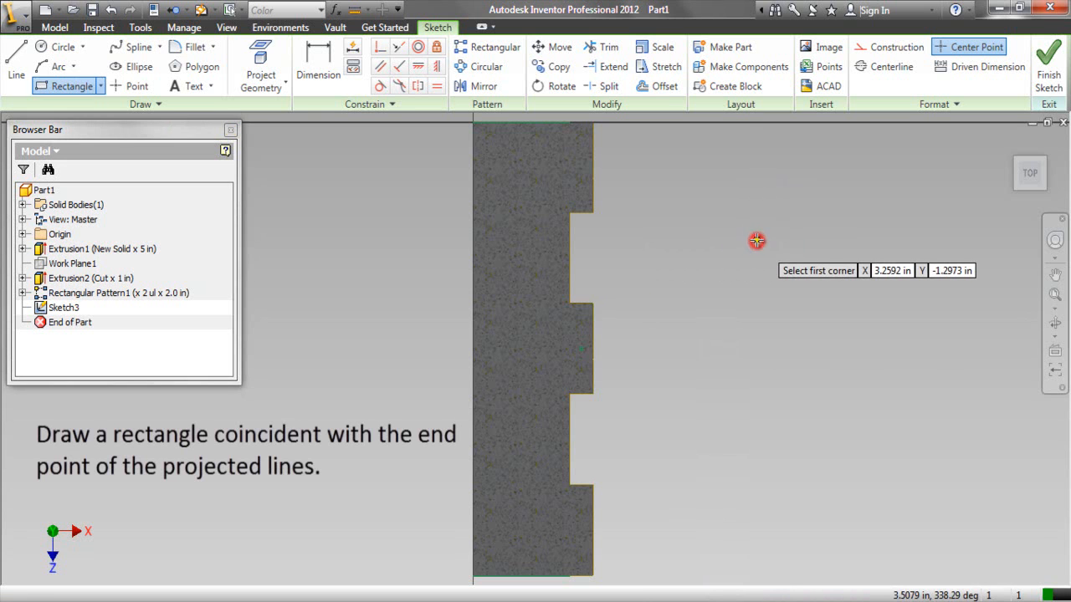
{"action": "left_click", "coordinate": [473, 125]}
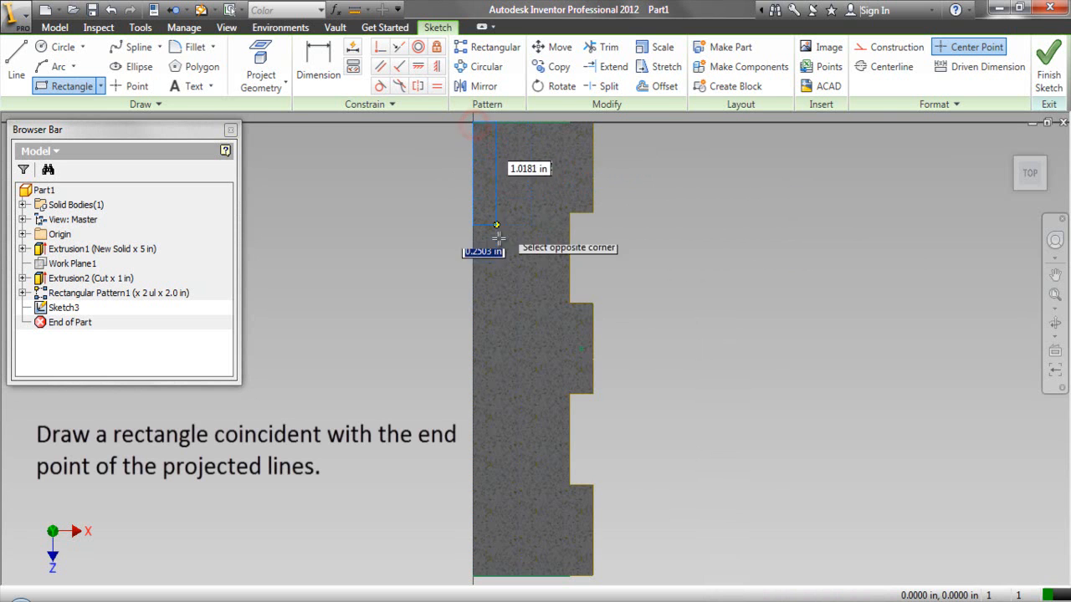
{"action": "left_click", "coordinate": [569, 576]}
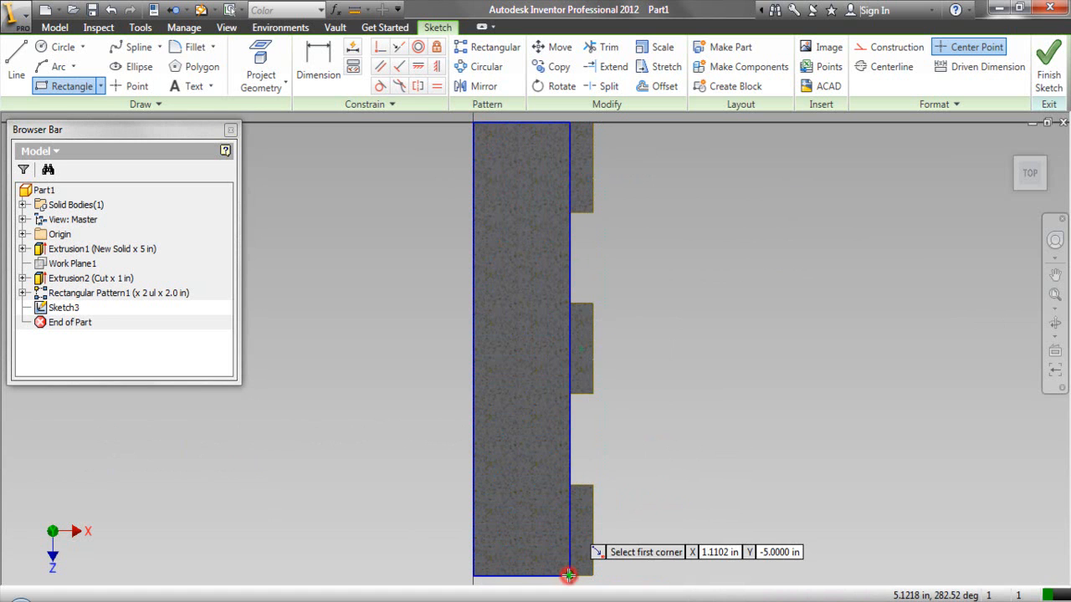
{"action": "right_click", "coordinate": [666, 290]}
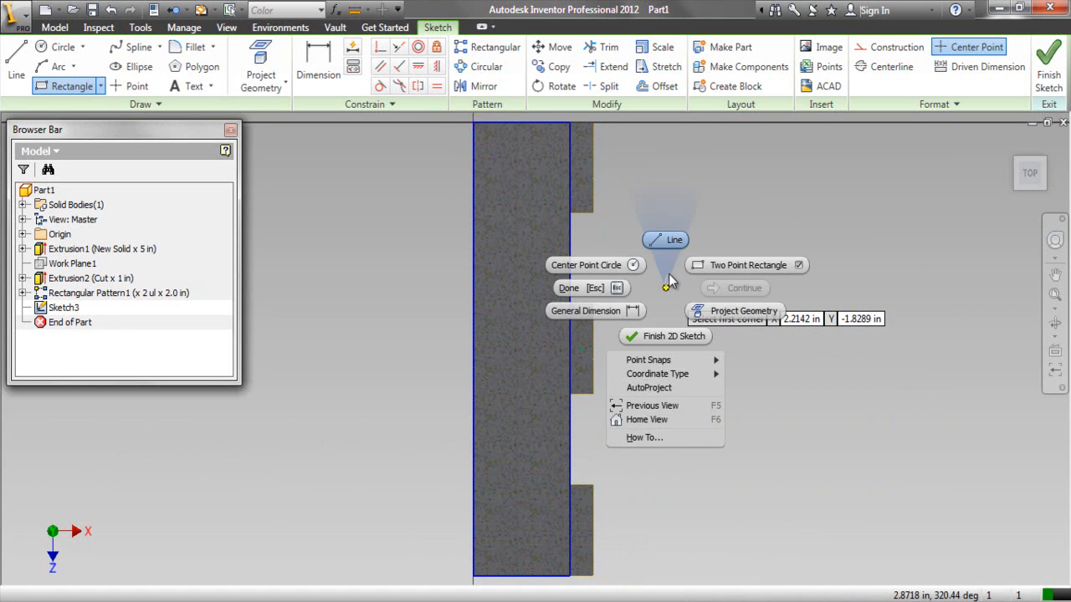
{"action": "left_click", "coordinate": [615, 287]}
{"action": "left_click", "coordinate": [663, 289]}
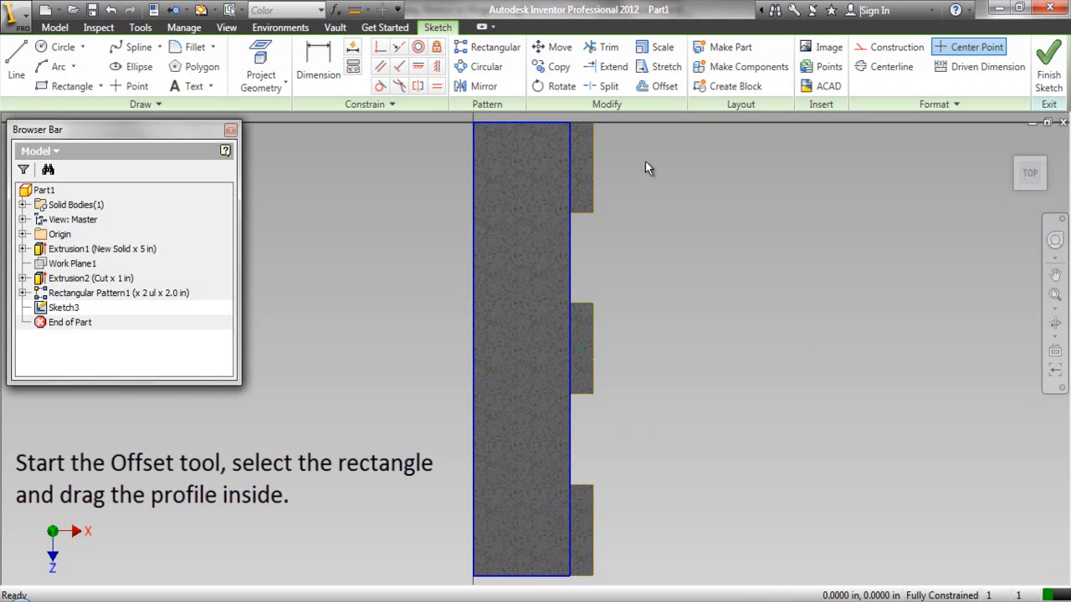
Offset the rectangle inward by about 0.25 in to form a smaller rectangle inside it.
{"action": "left_click", "coordinate": [663, 89]}
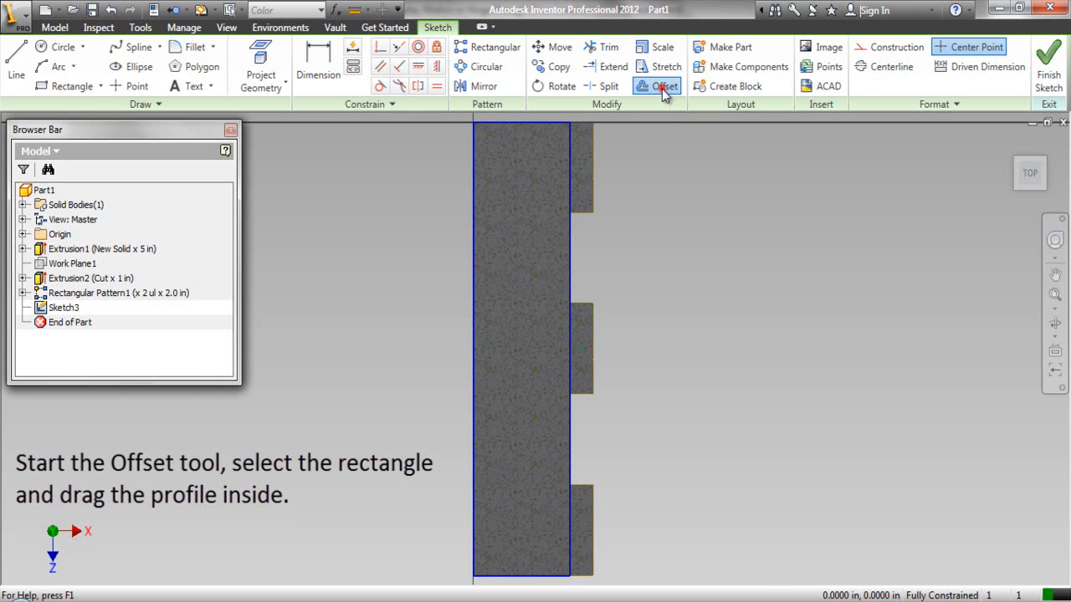
{"action": "left_click", "coordinate": [572, 212]}
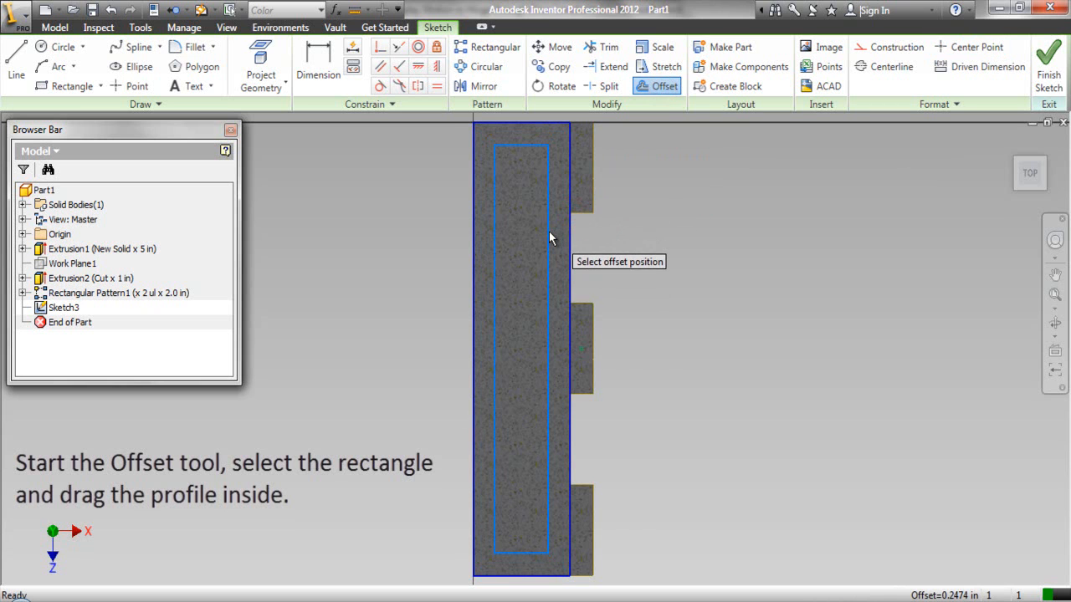
{"action": "left_click", "coordinate": [548, 232]}
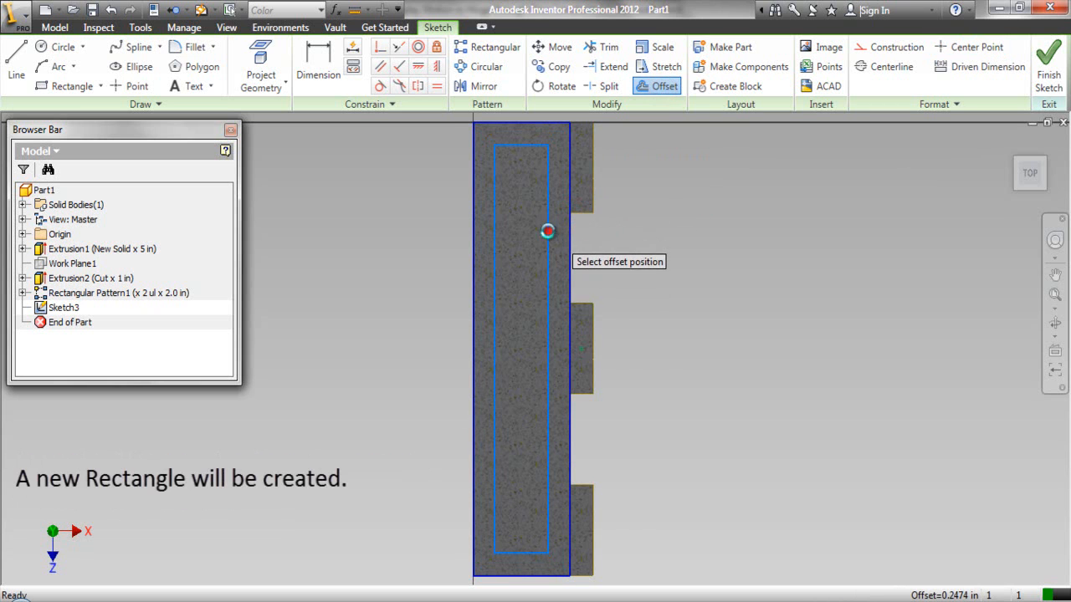
{"action": "right_click", "coordinate": [709, 251]}
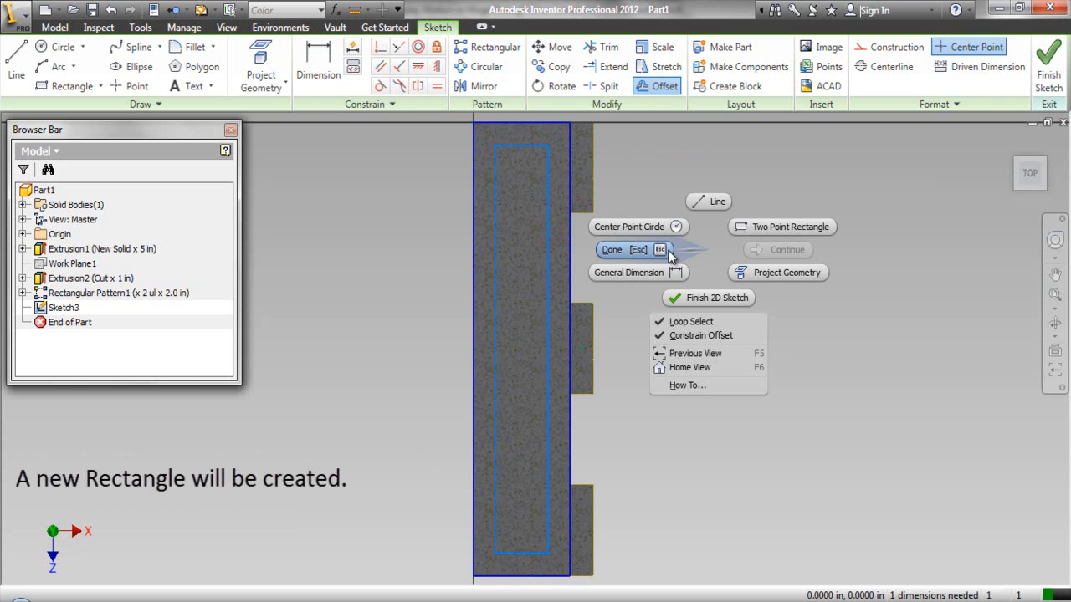
{"action": "left_click", "coordinate": [615, 248]}
Dimension the gap between the long outer-side lines of the two rectangles and set it to 0.25 in.
{"action": "right_click", "coordinate": [686, 244]}
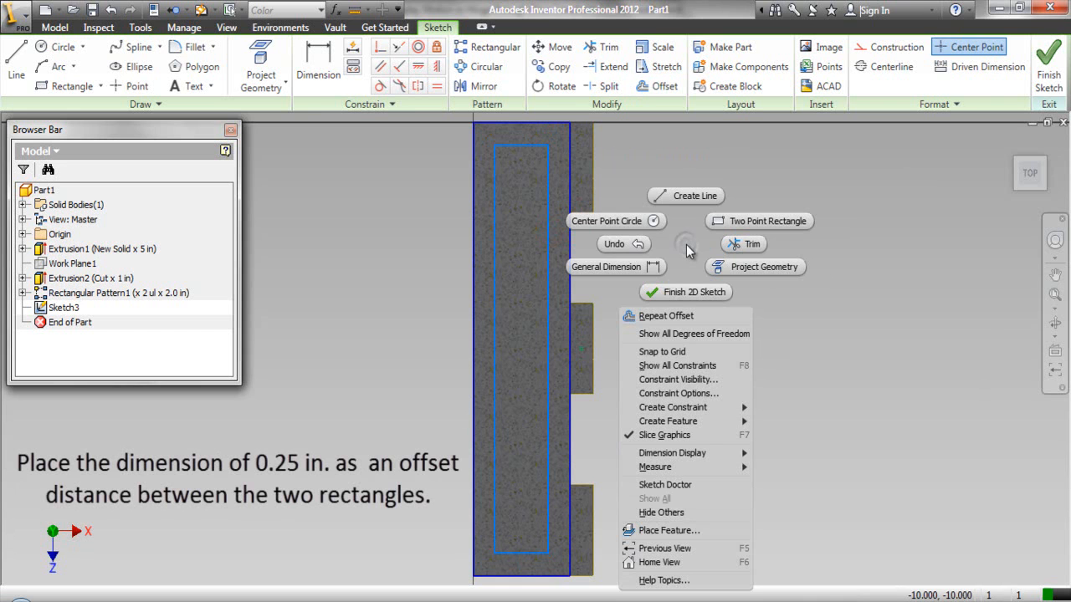
{"action": "left_click", "coordinate": [651, 266]}
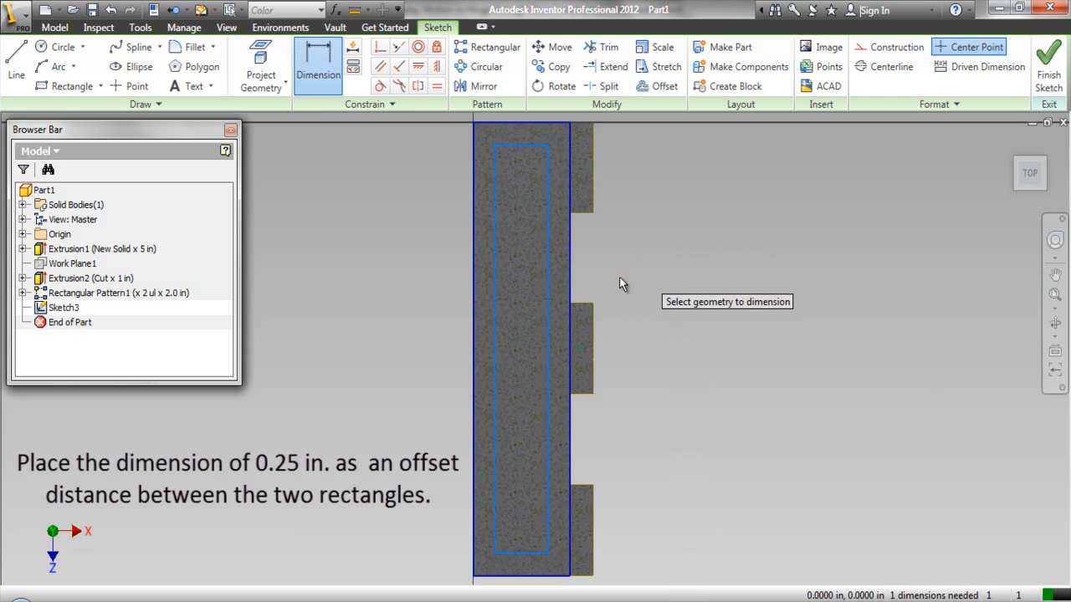
{"action": "left_click", "coordinate": [473, 305]}
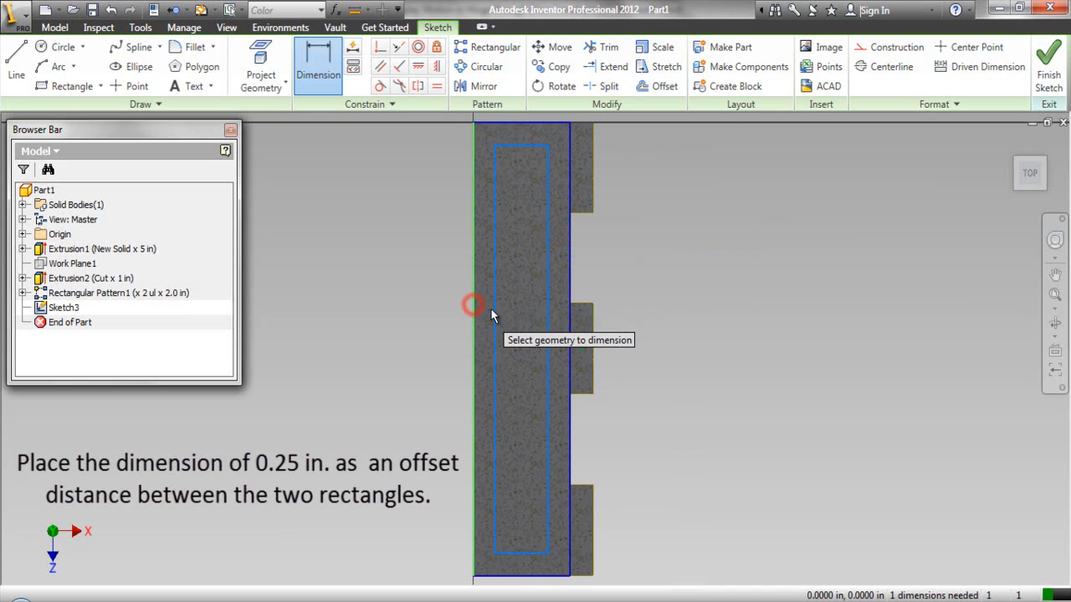
{"action": "left_click", "coordinate": [494, 317]}
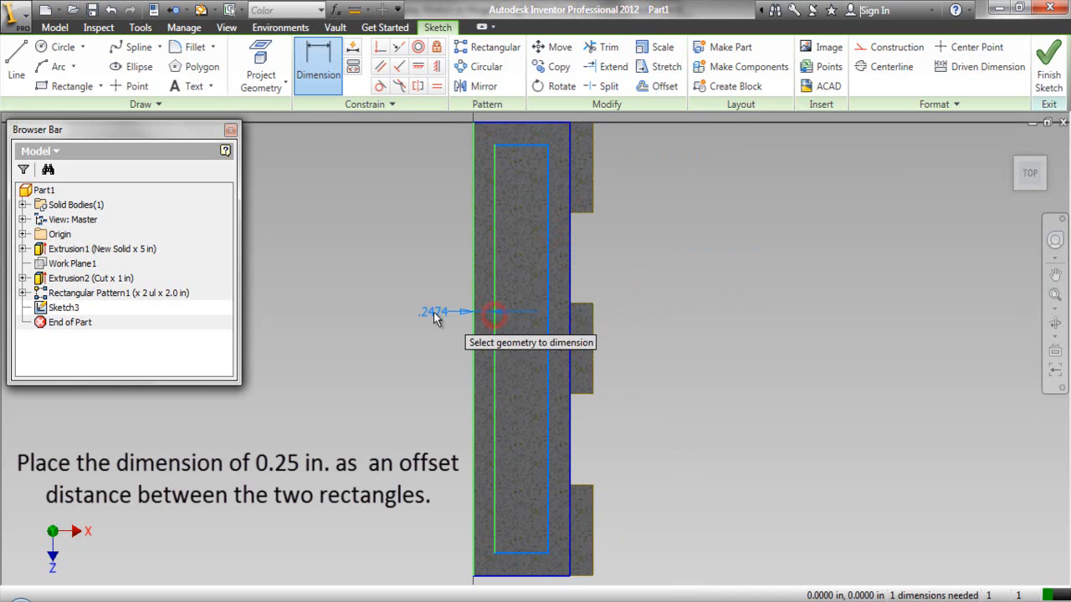
{"action": "left_click", "coordinate": [431, 314]}
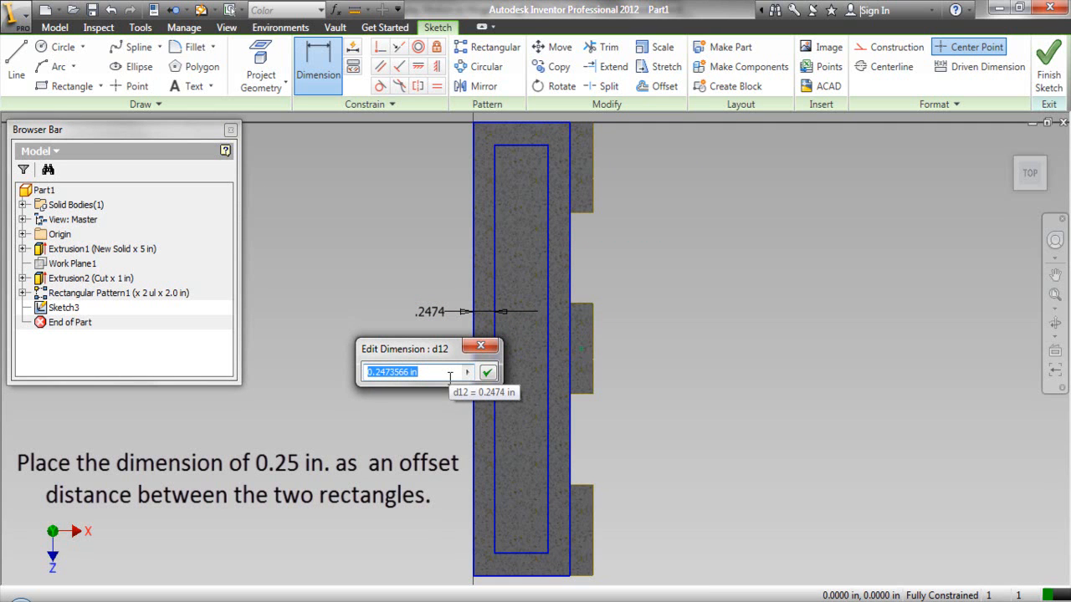
{"action": "type", "text": ".25"}
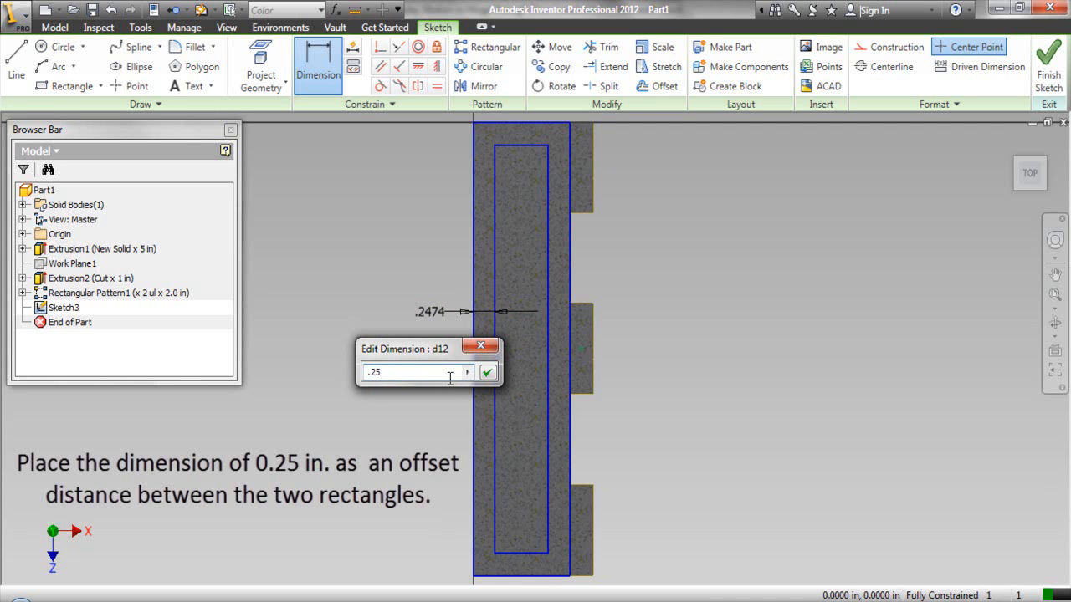
{"action": "left_click", "coordinate": [486, 375]}
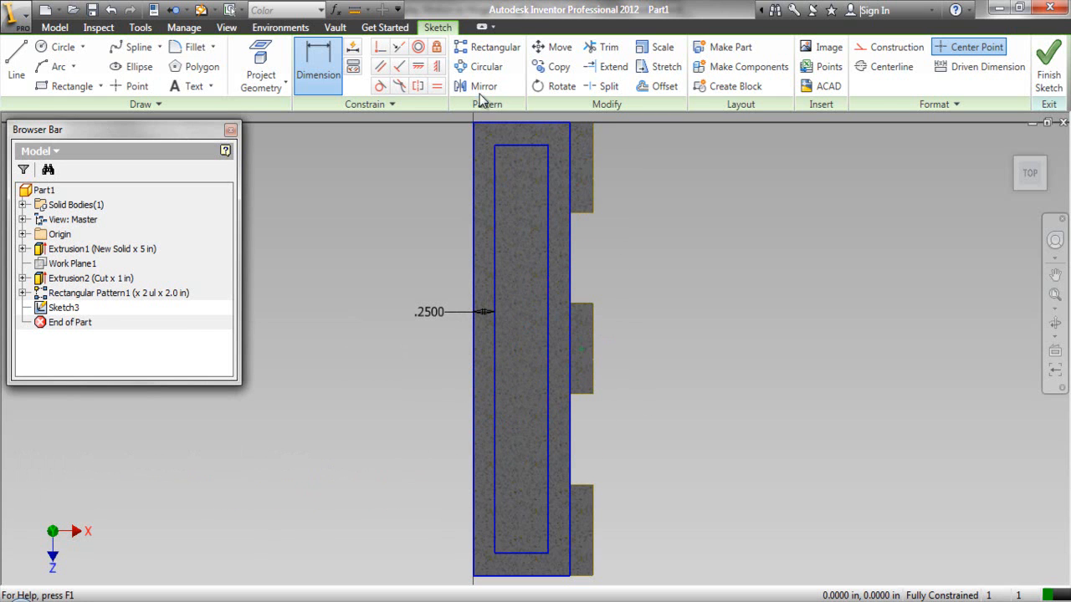
Set up a rectangular pattern of the inner rectangle's bottom short line, running upward along its long side with a count of 4.
{"action": "left_click", "coordinate": [486, 51]}
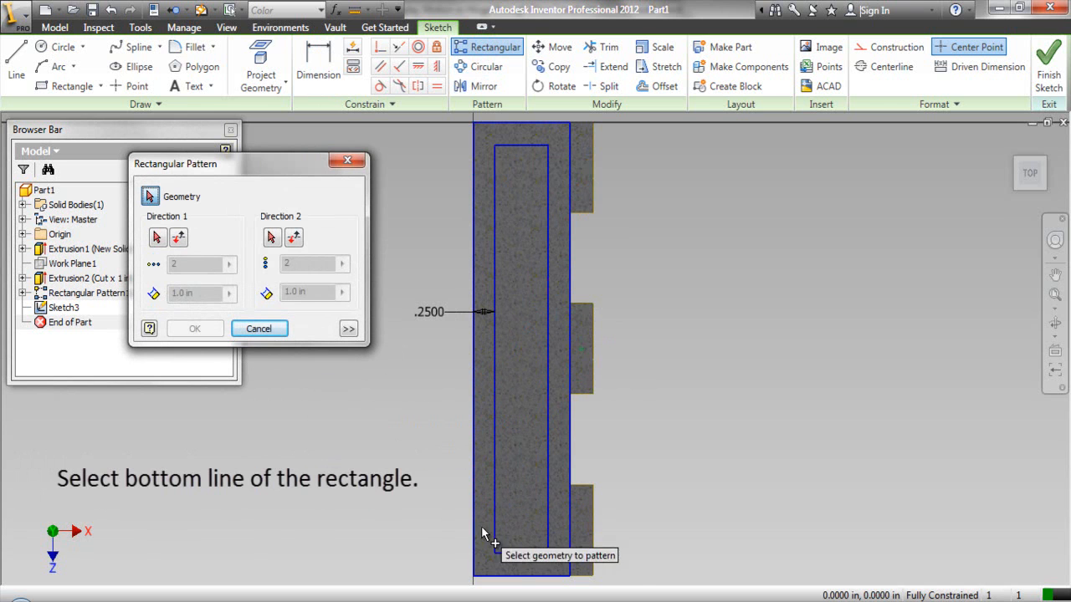
{"action": "left_click", "coordinate": [519, 554]}
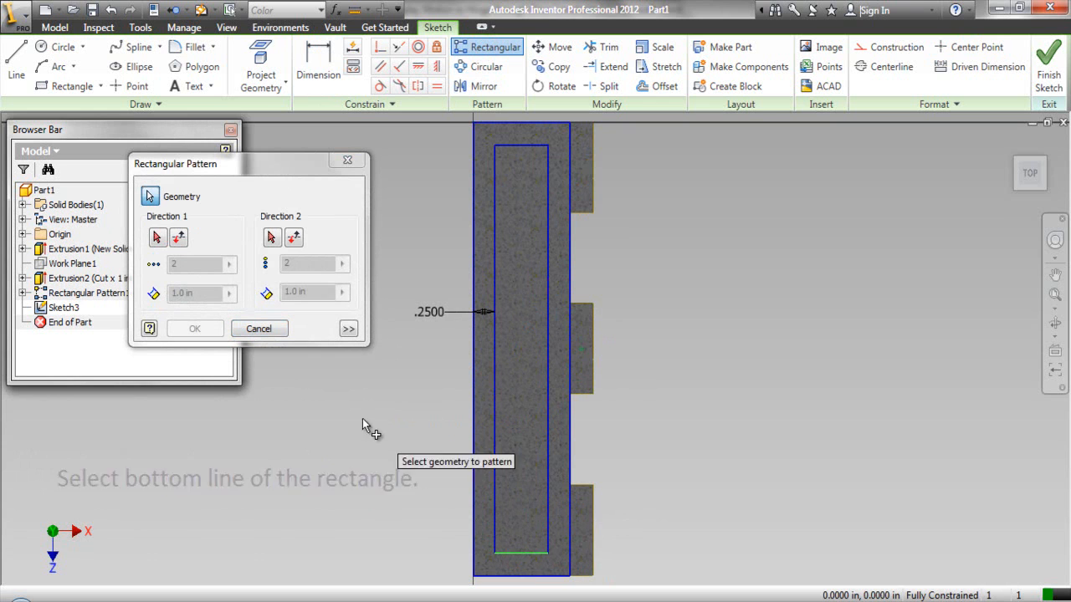
{"action": "left_click", "coordinate": [157, 239]}
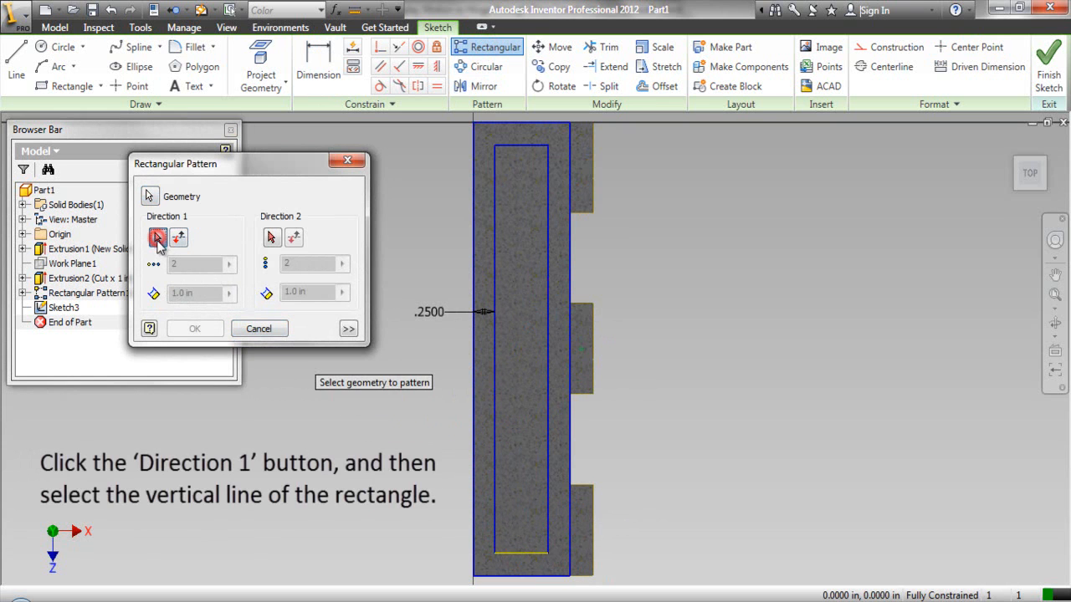
{"action": "left_click", "coordinate": [492, 332]}
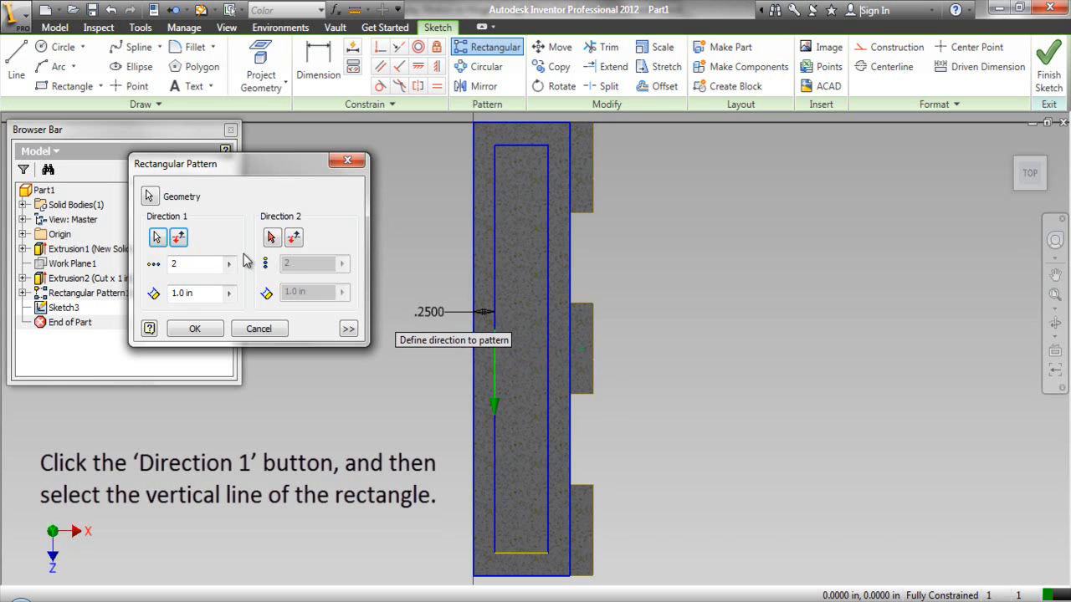
{"action": "left_click", "coordinate": [178, 239]}
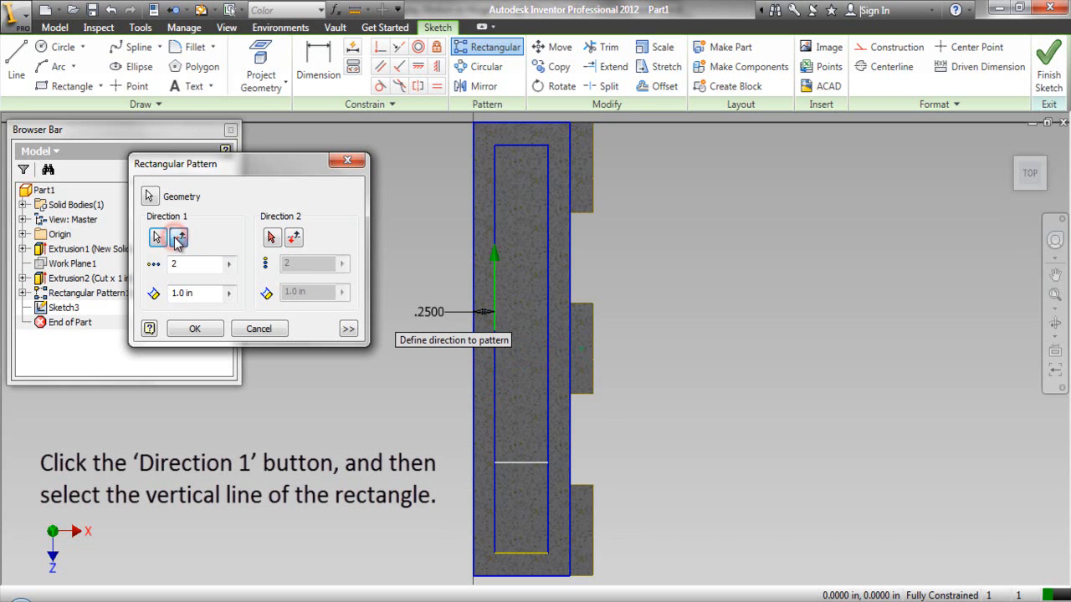
{"action": "left_click", "coordinate": [173, 264]}
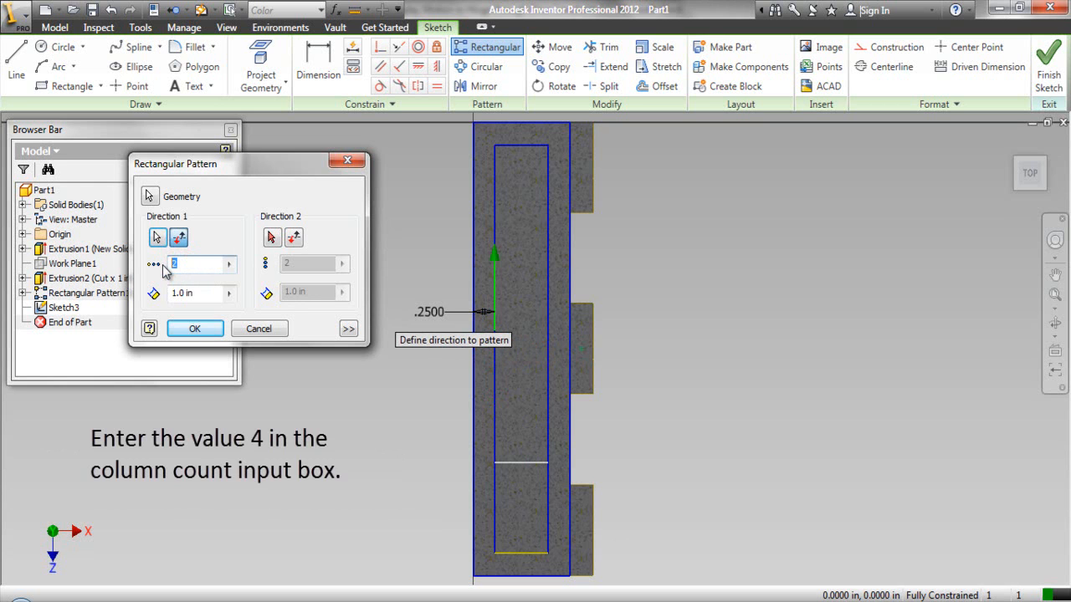
{"action": "type", "text": "4"}
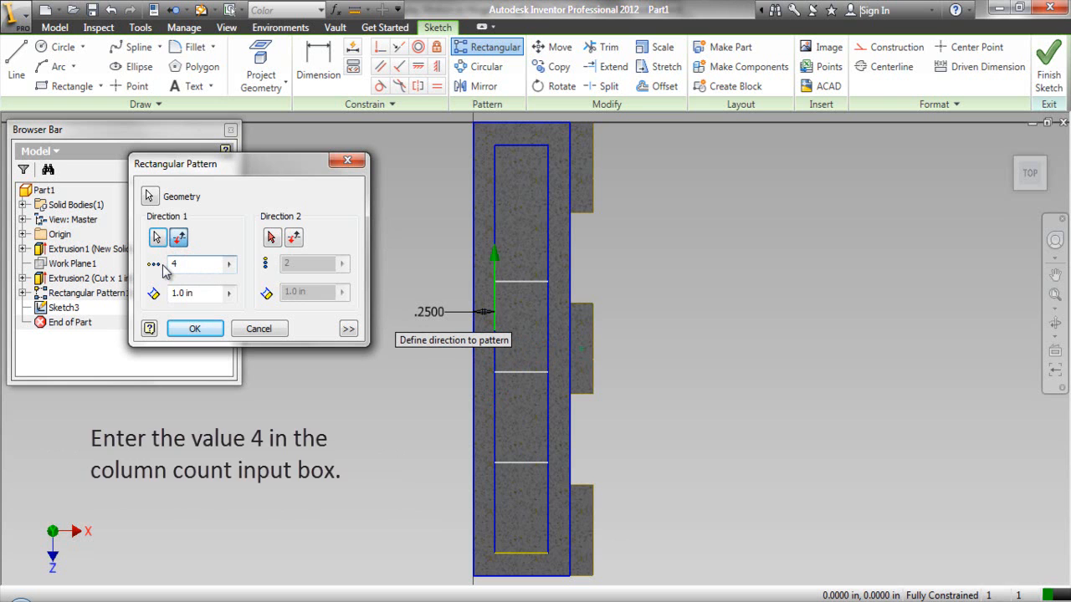
Set the pattern distance to 4.5 in by measuring the inner rectangle's long side, make it Fitted and create the pattern.
{"action": "left_click", "coordinate": [200, 293]}
{"action": "left_click_drag", "start_coordinate": [203, 294], "coordinate": [168, 298]}
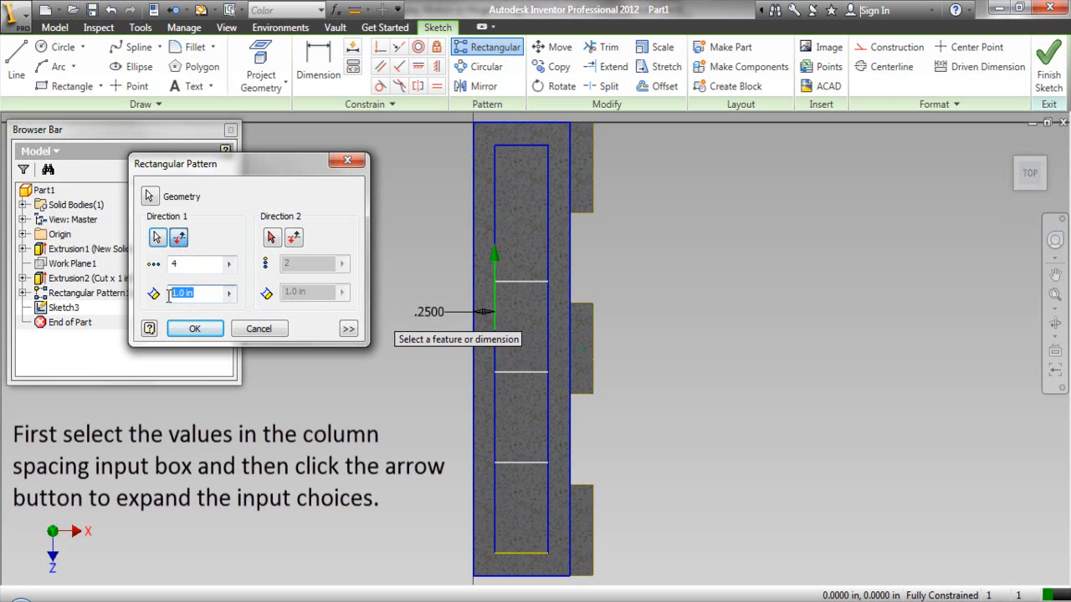
{"action": "left_click", "coordinate": [230, 295]}
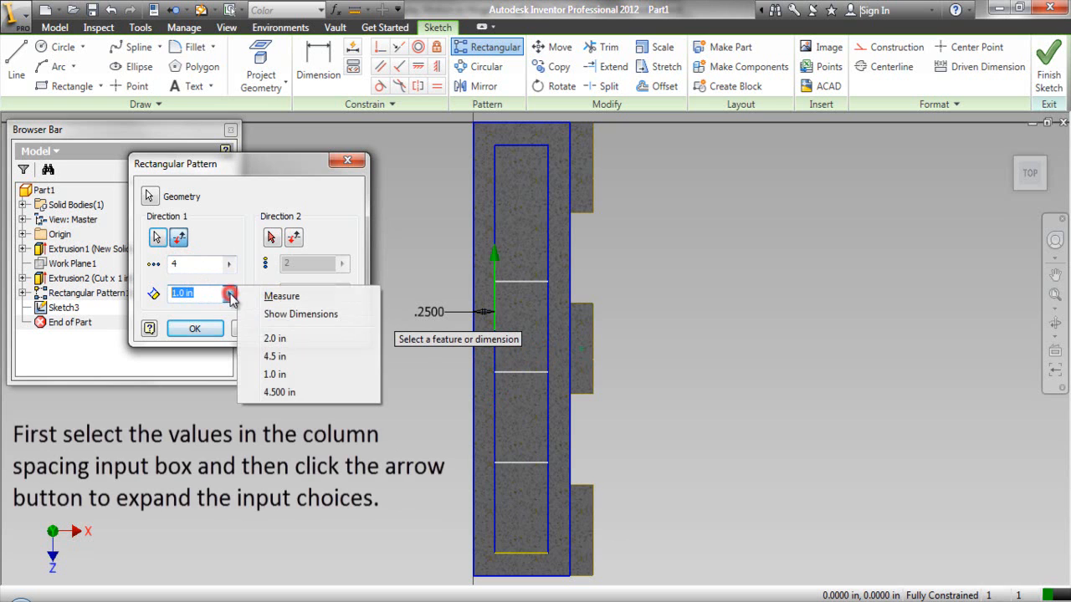
{"action": "left_click", "coordinate": [276, 299]}
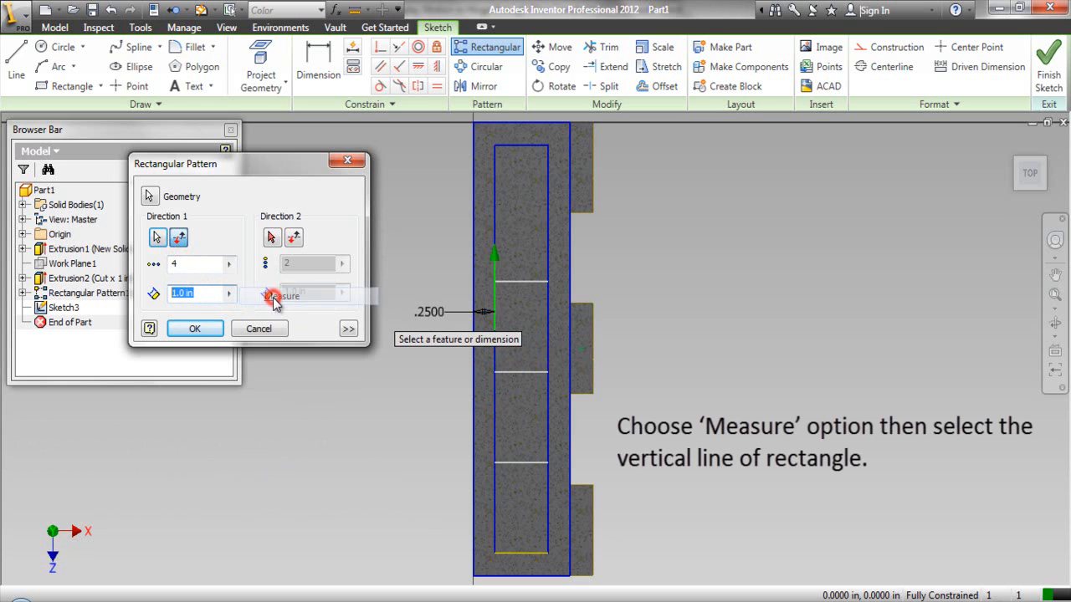
{"action": "left_click", "coordinate": [493, 353]}
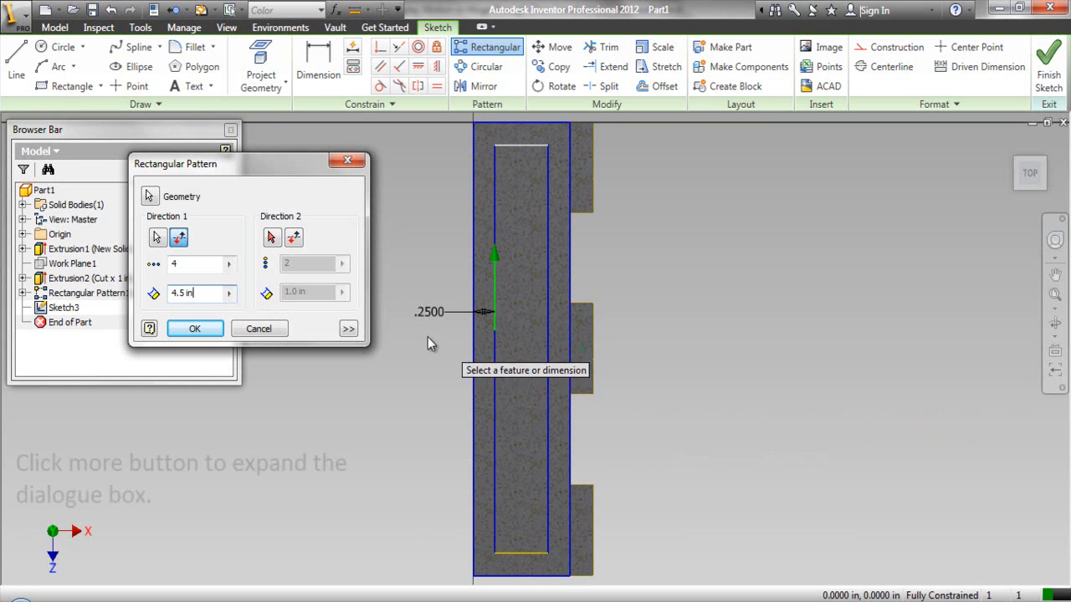
{"action": "left_click", "coordinate": [350, 330]}
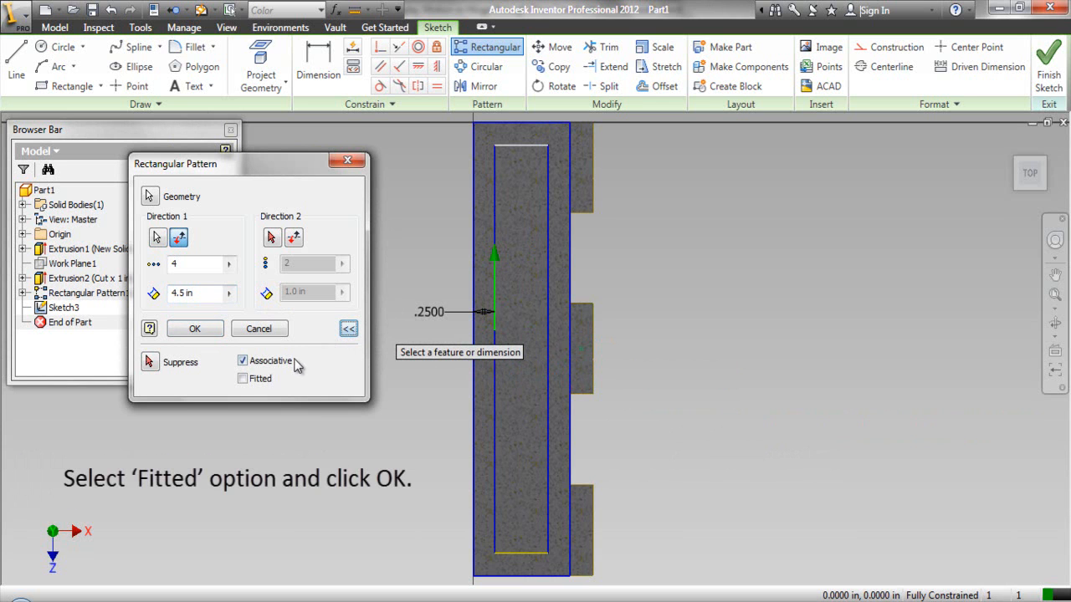
{"action": "left_click", "coordinate": [243, 379]}
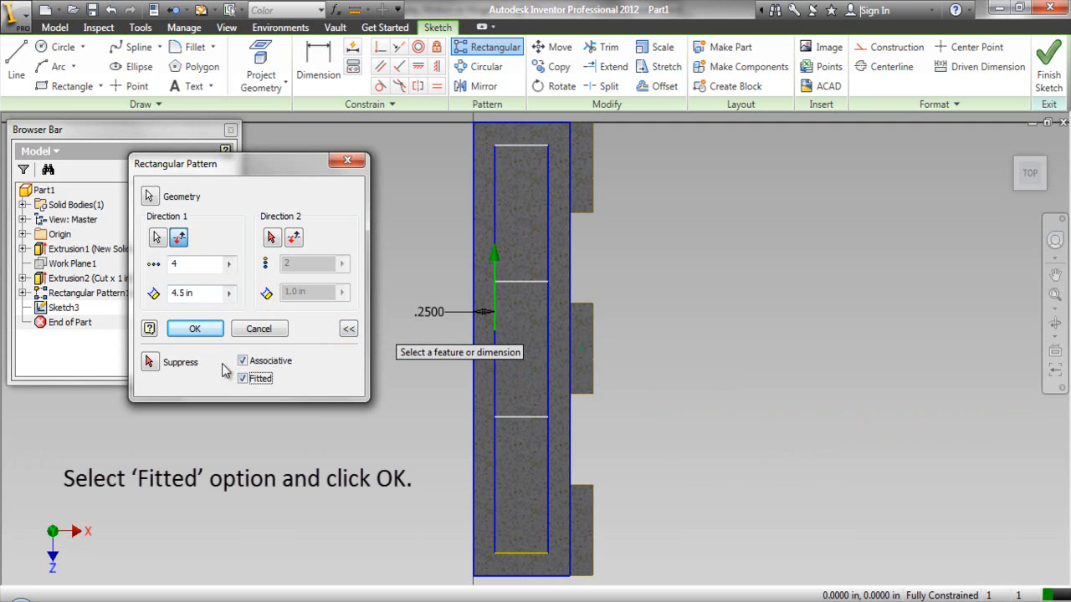
{"action": "left_click", "coordinate": [194, 329]}
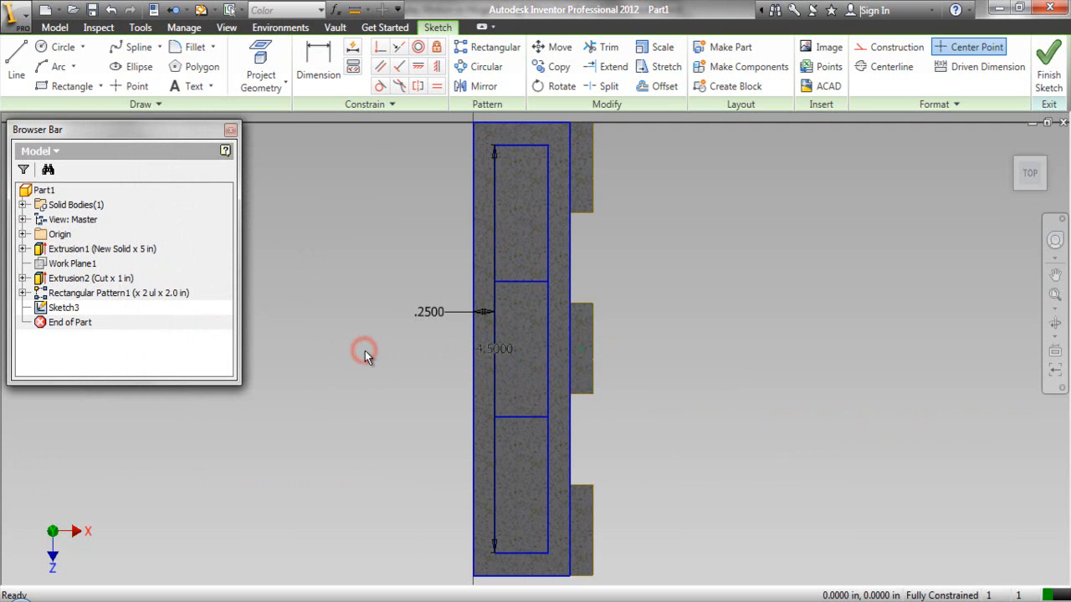
Convert both rectangles and the patterned lines in the sketch to construction geometry.
{"action": "left_click", "coordinate": [371, 325]}
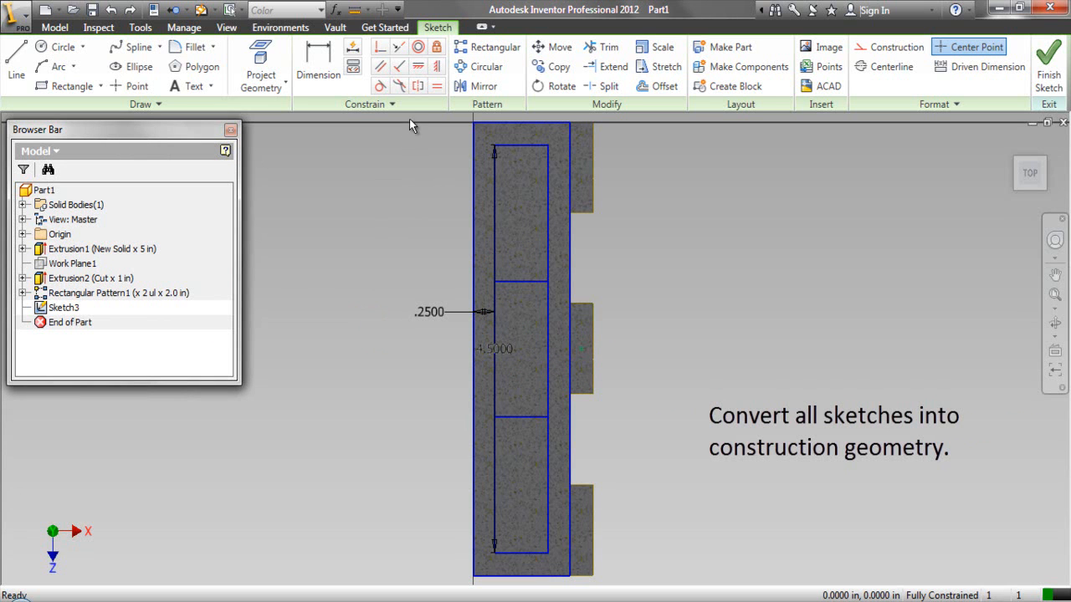
{"action": "mouse_move", "coordinate": [410, 116]}
{"action": "left_mouse_down"}
{"action": "mouse_move", "coordinate": [565, 156]}
{"action": "mouse_move", "coordinate": [601, 194]}
{"action": "mouse_move", "coordinate": [625, 590]}
{"action": "left_mouse_up"}
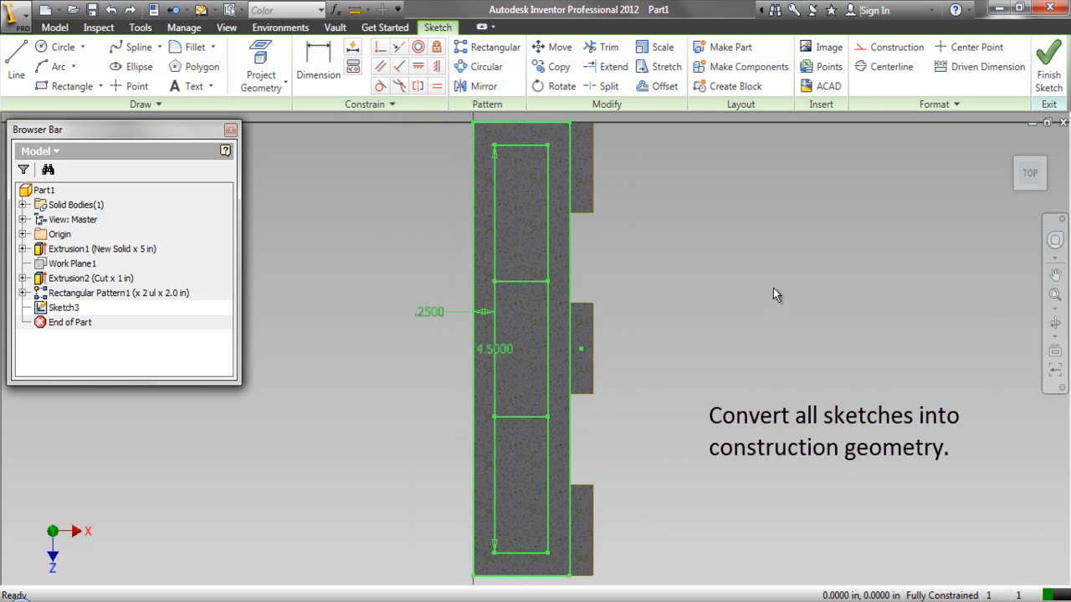
{"action": "left_click", "coordinate": [898, 52]}
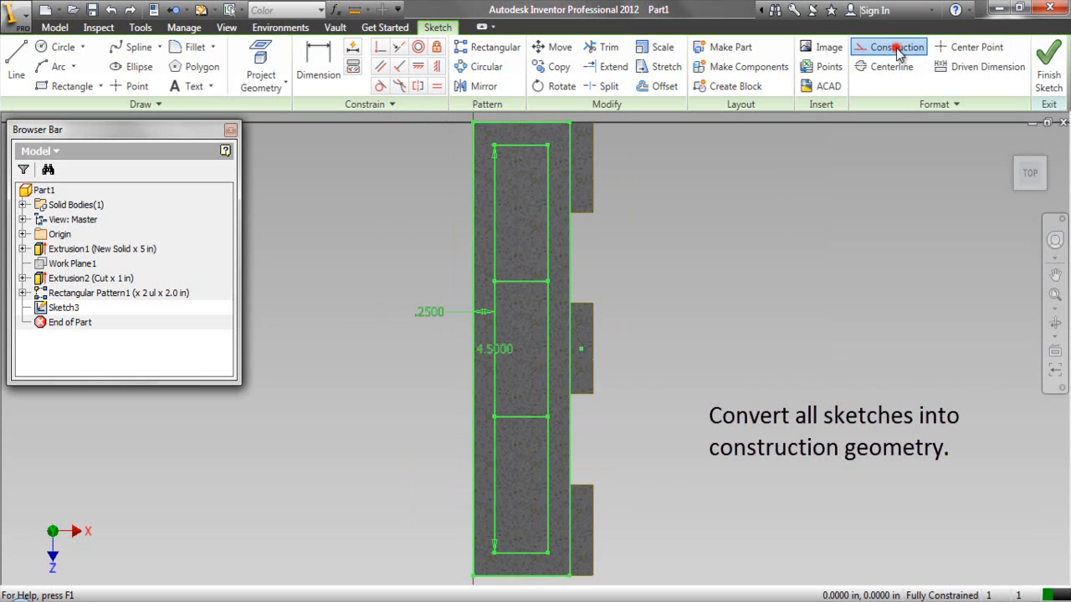
{"action": "left_click", "coordinate": [667, 221]}
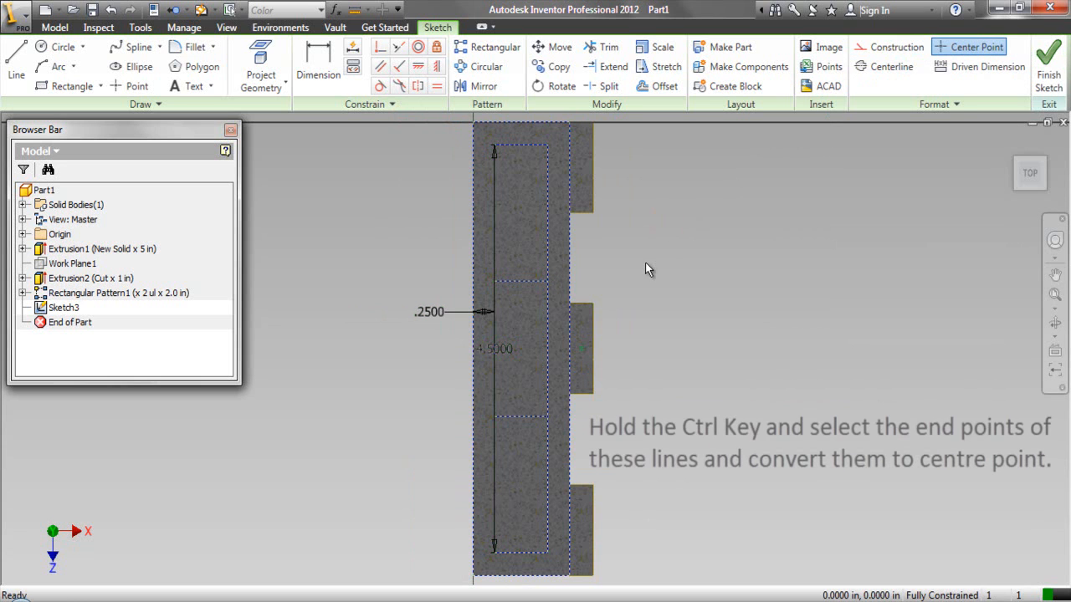
Convert four end points, alternating between the two ends of the successive short lines, to center points and finish the sketch.
{"action": "left_click", "coordinate": [645, 262]}
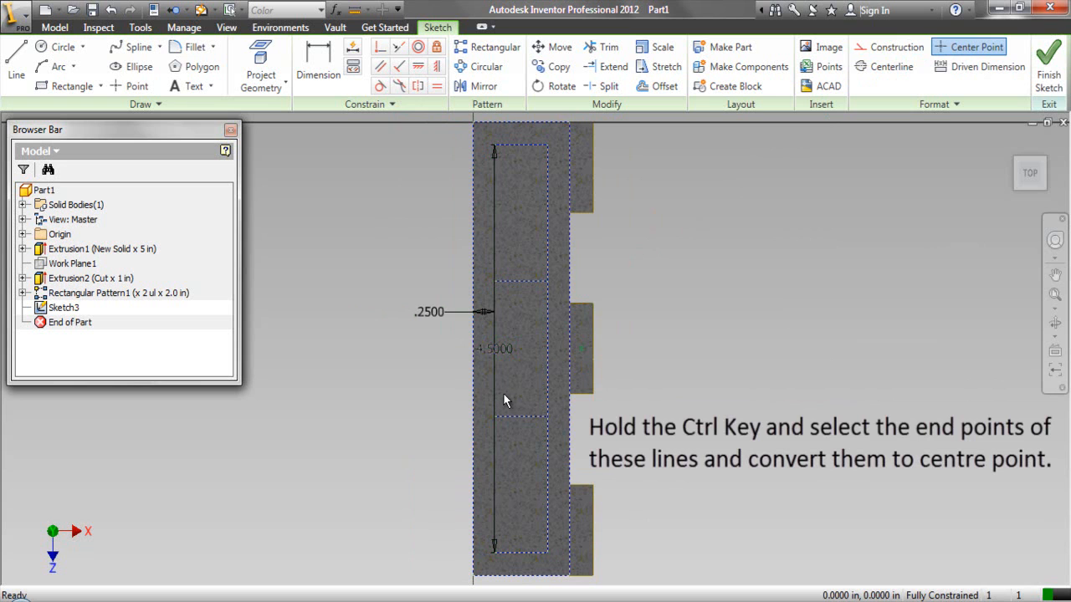
{"action": "left_click", "coordinate": [494, 551]}
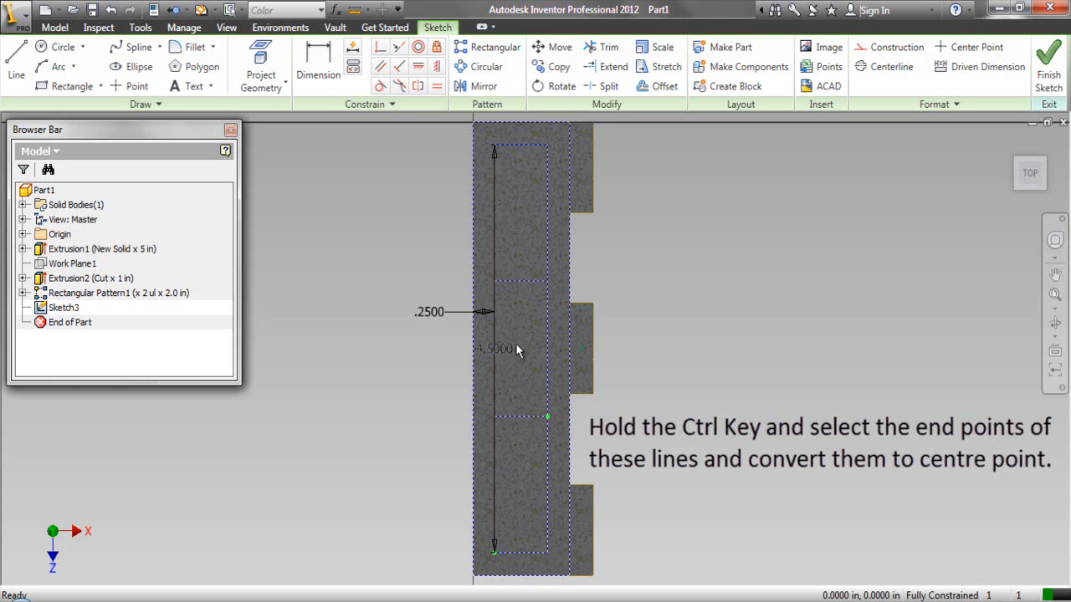
{"action": "left_click", "coordinate": [493, 282]}
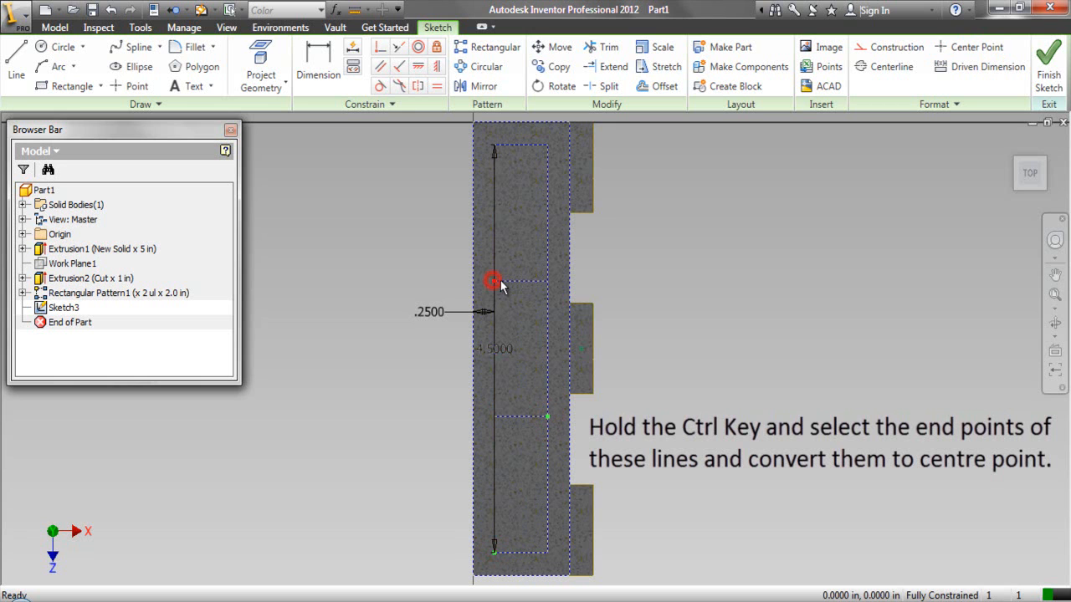
{"action": "left_click", "coordinate": [548, 149], "text": "ctrl"}
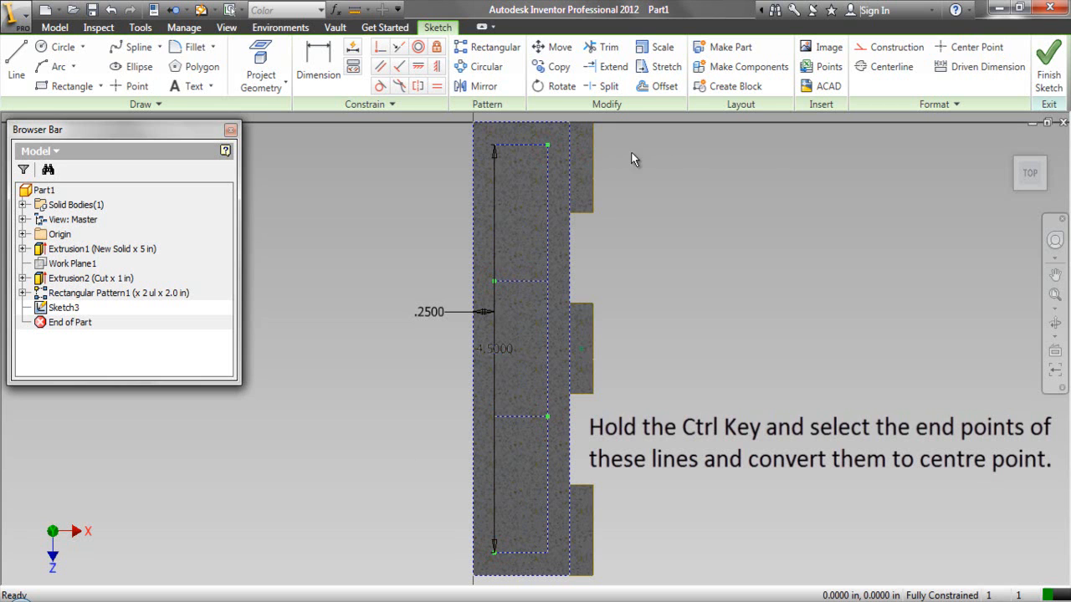
{"action": "left_click", "coordinate": [975, 48]}
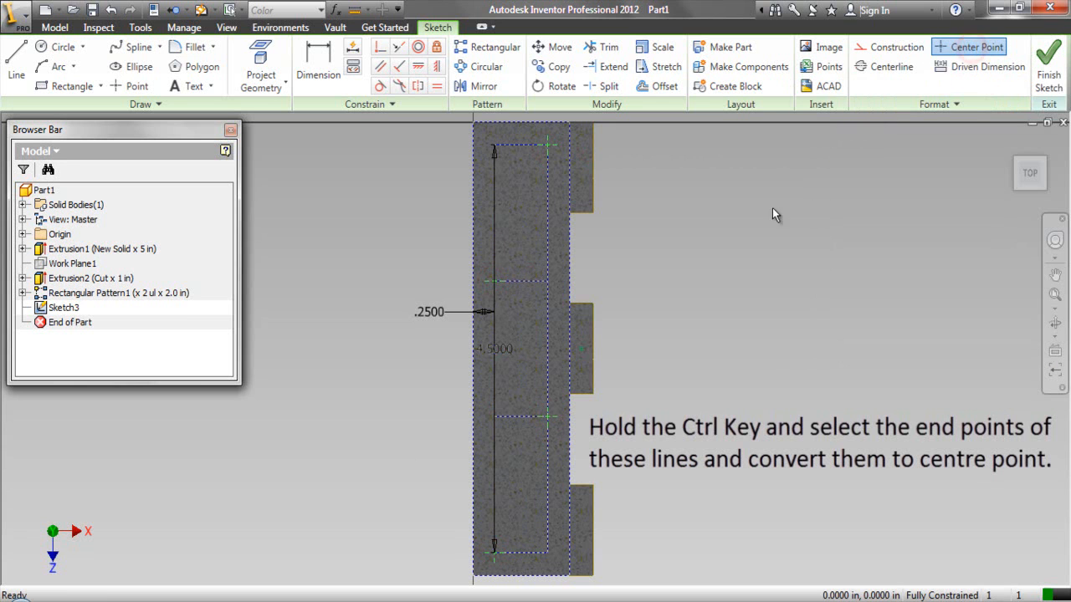
{"action": "left_click", "coordinate": [756, 221]}
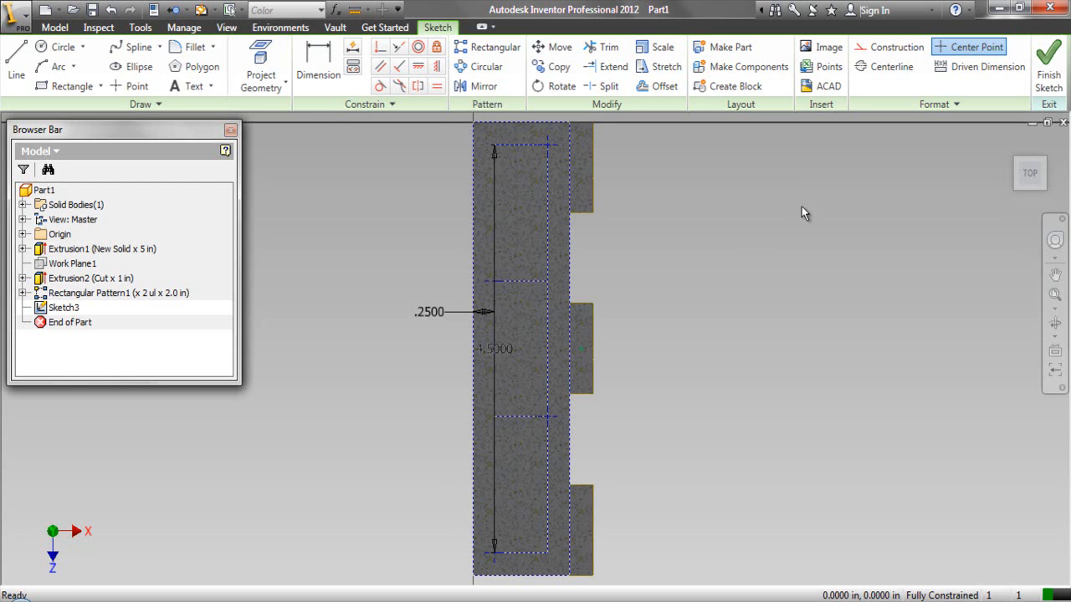
{"action": "left_click", "coordinate": [1048, 73]}
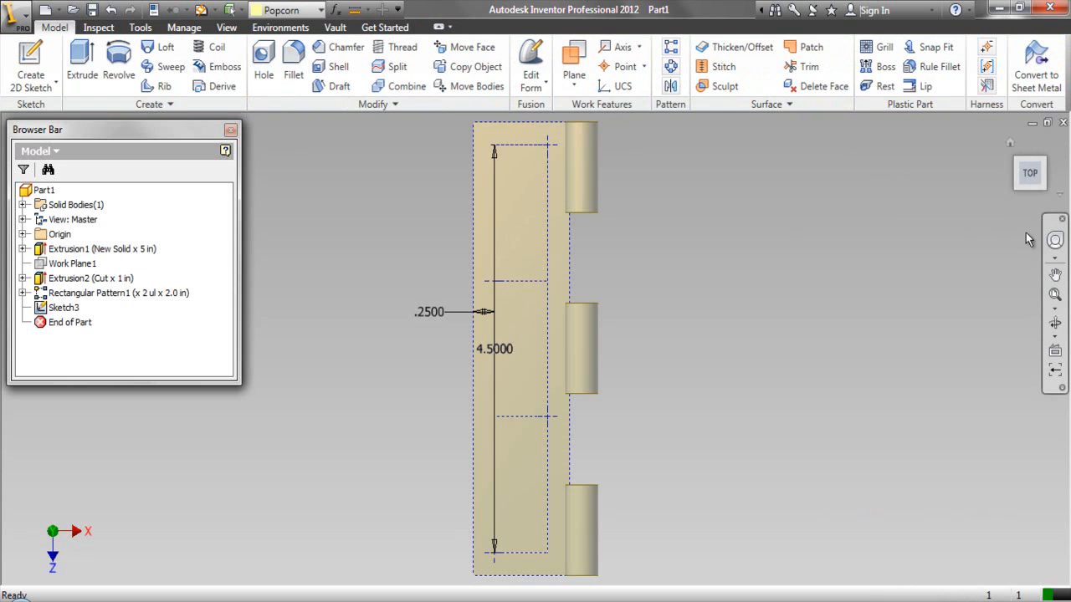
Create 0.125 in diameter Through All holes in the leaf at the four sketch center points.
{"action": "left_click", "coordinate": [1055, 240]}
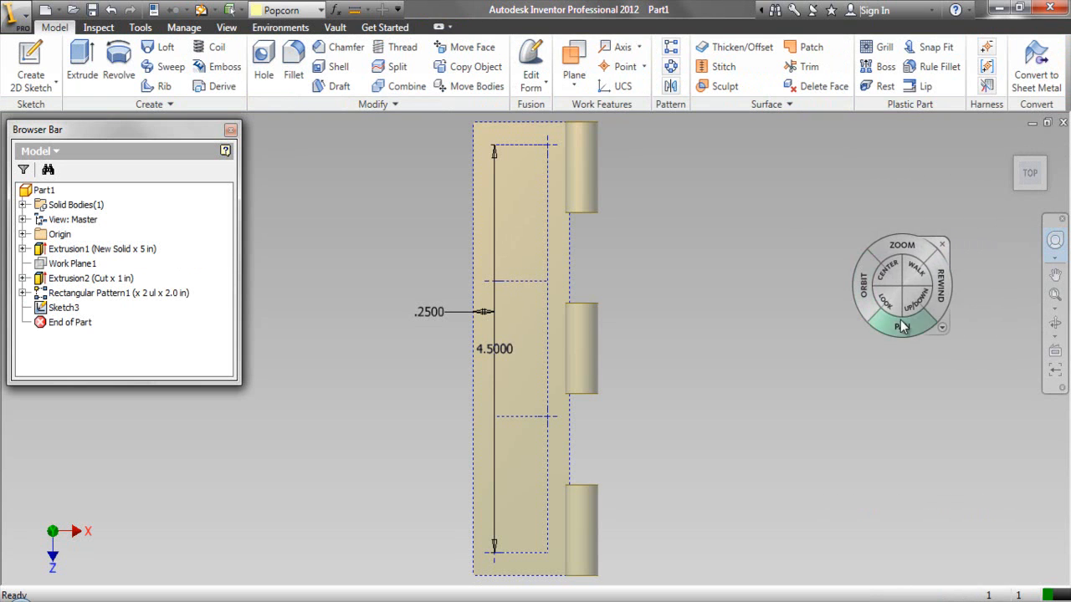
{"action": "left_click_drag", "start_coordinate": [943, 274], "coordinate": [834, 303]}
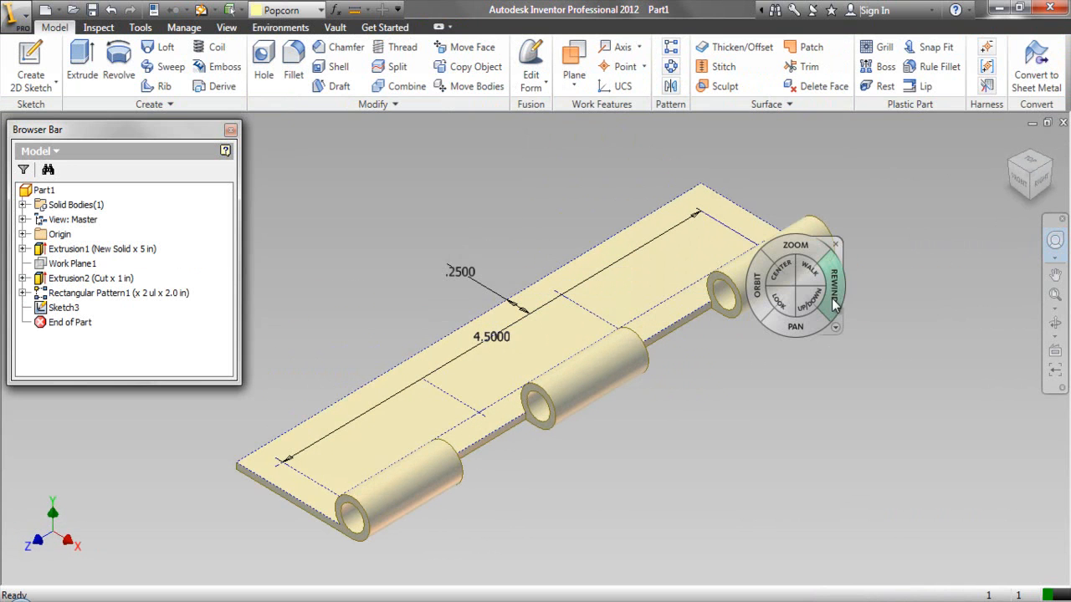
{"action": "left_click", "coordinate": [836, 244]}
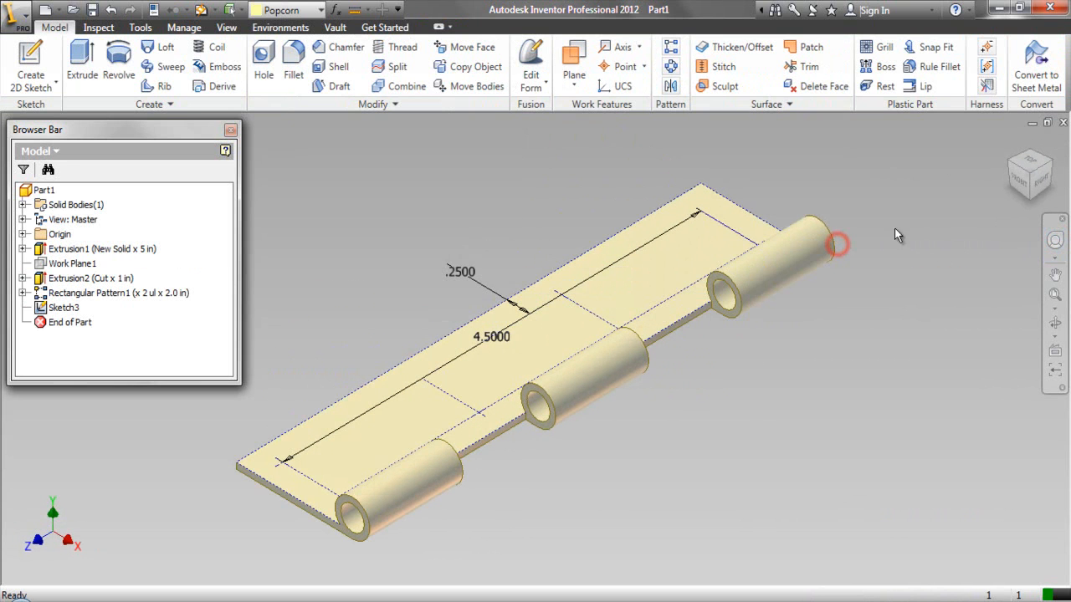
{"action": "right_click", "coordinate": [388, 231]}
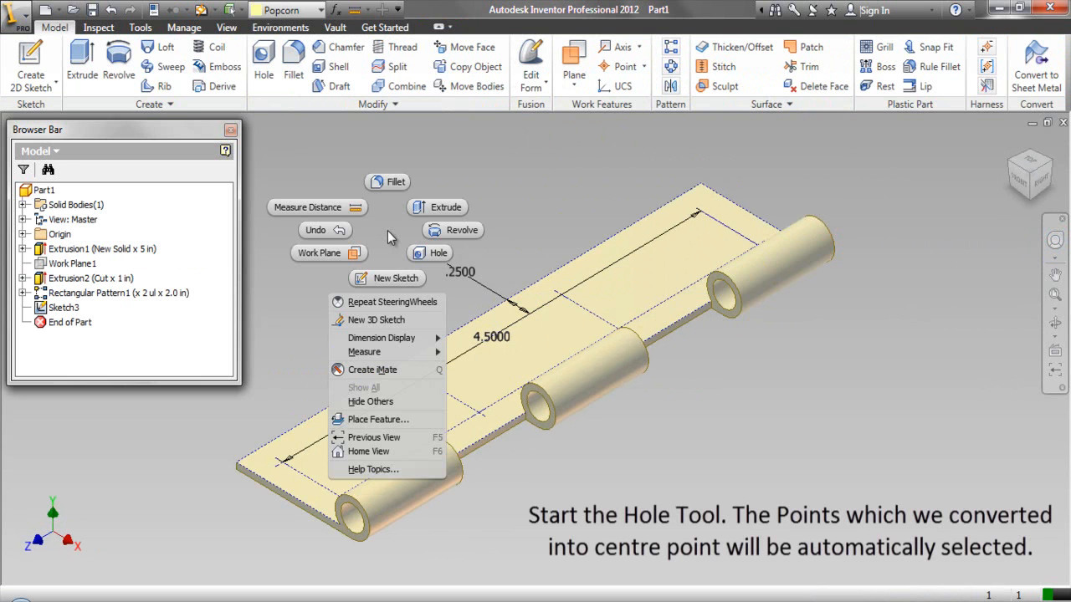
{"action": "left_click", "coordinate": [421, 256]}
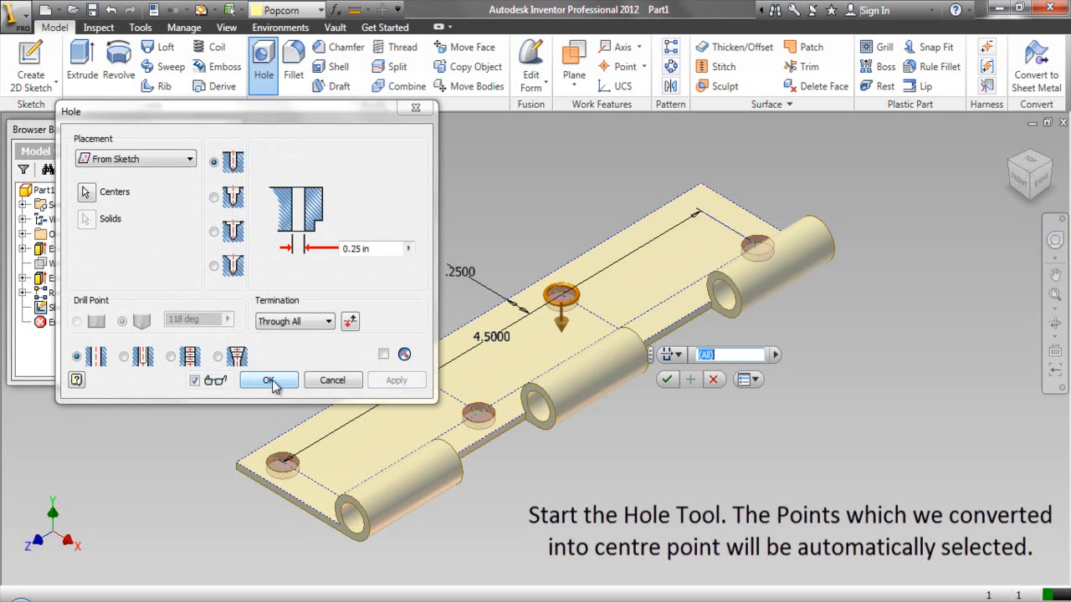
{"action": "left_click", "coordinate": [1056, 277]}
{"action": "left_click_drag", "start_coordinate": [796, 315], "coordinate": [894, 327]}
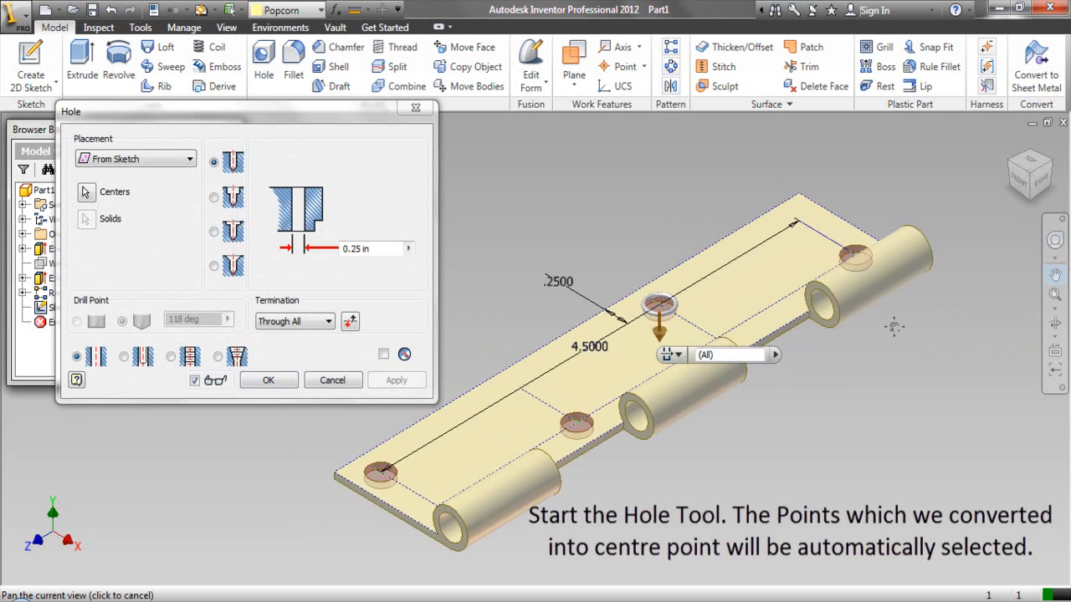
{"action": "right_click", "coordinate": [519, 221]}
{"action": "left_click", "coordinate": [530, 226]}
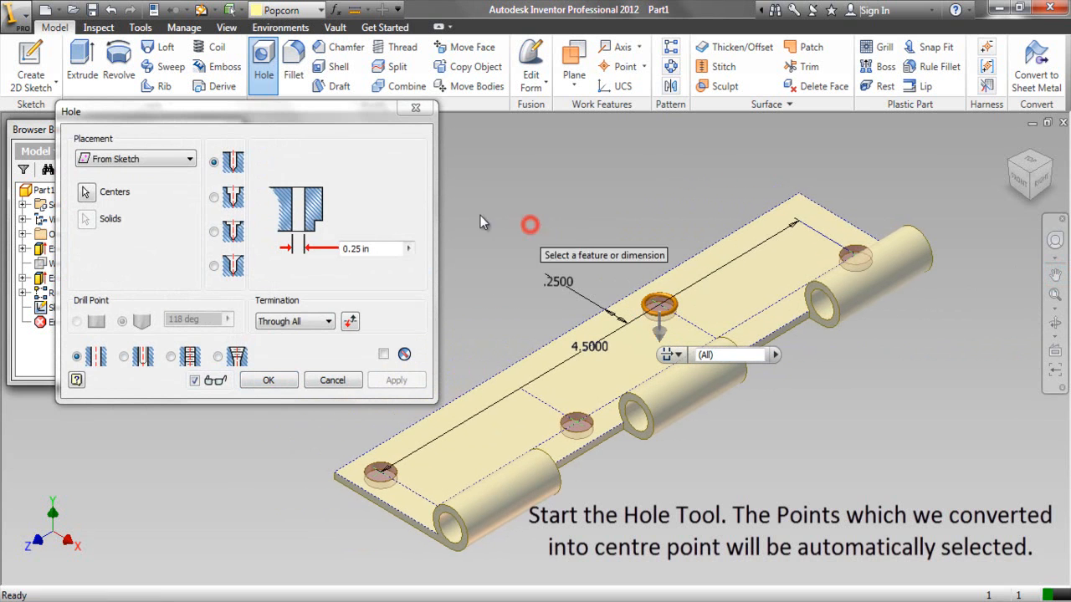
{"action": "left_click", "coordinate": [335, 119]}
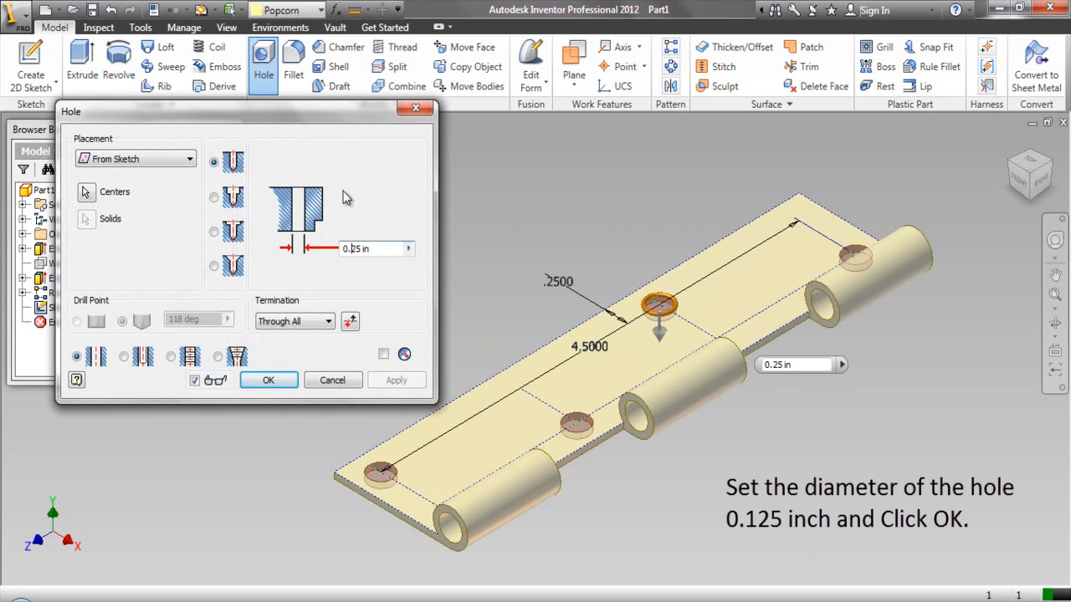
{"action": "double_click", "coordinate": [360, 251]}
{"action": "type", "text": "0."}
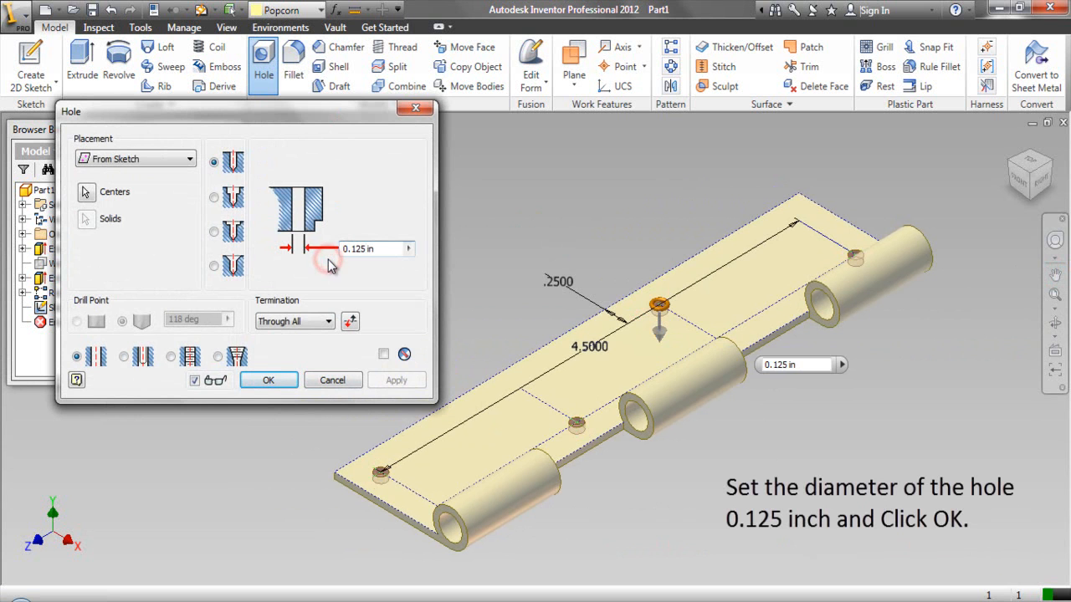
{"action": "left_click", "coordinate": [268, 381]}
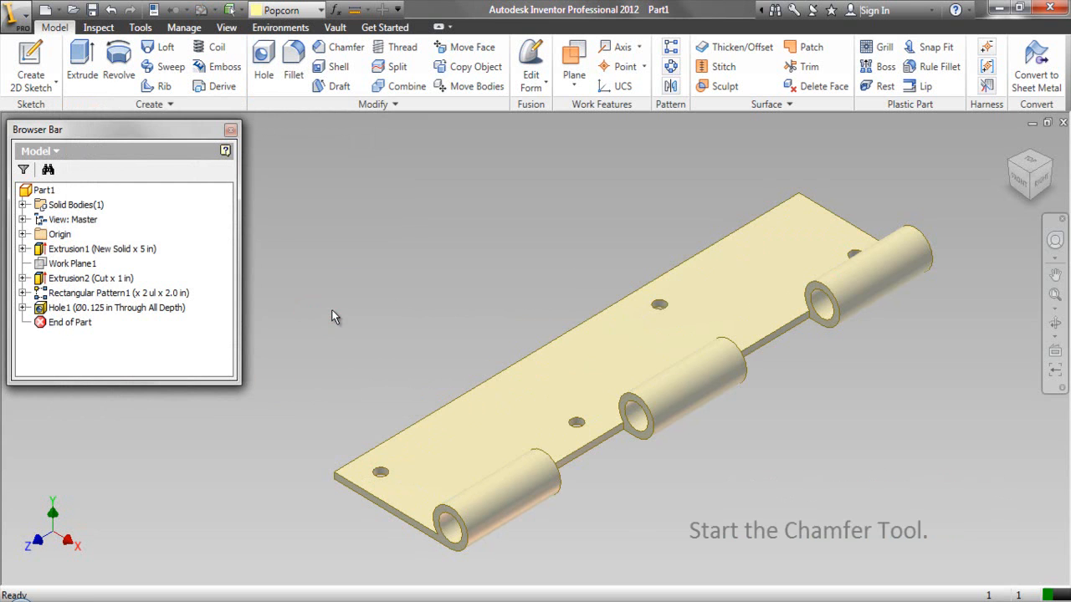
Start an equal-distance chamfer and select the top edges of all four screw holes in the leaf.
{"action": "left_click", "coordinate": [331, 48]}
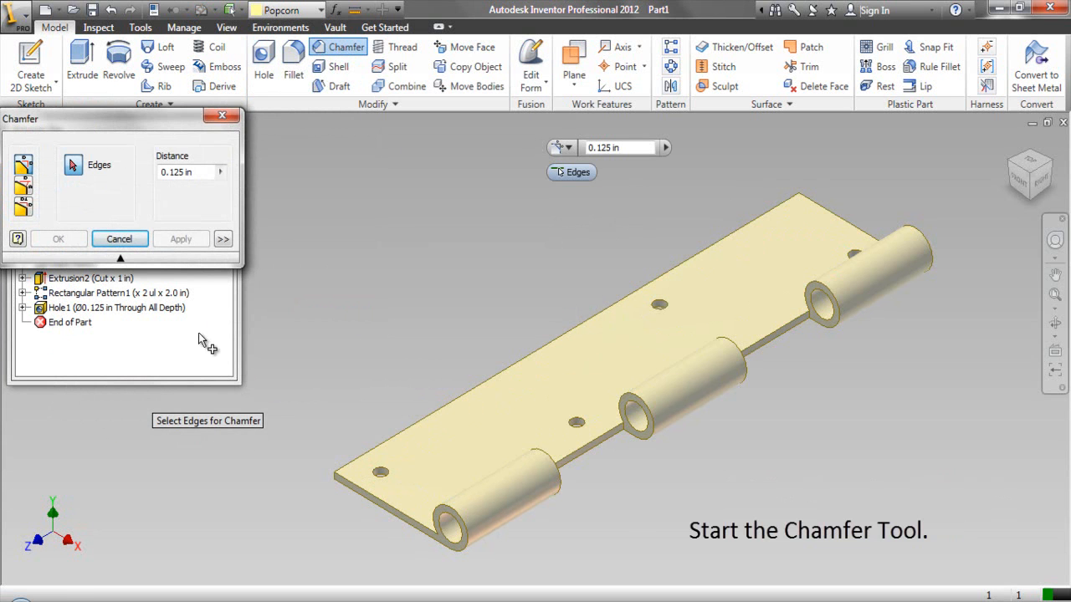
{"action": "left_click_drag", "start_coordinate": [137, 116], "coordinate": [266, 150]}
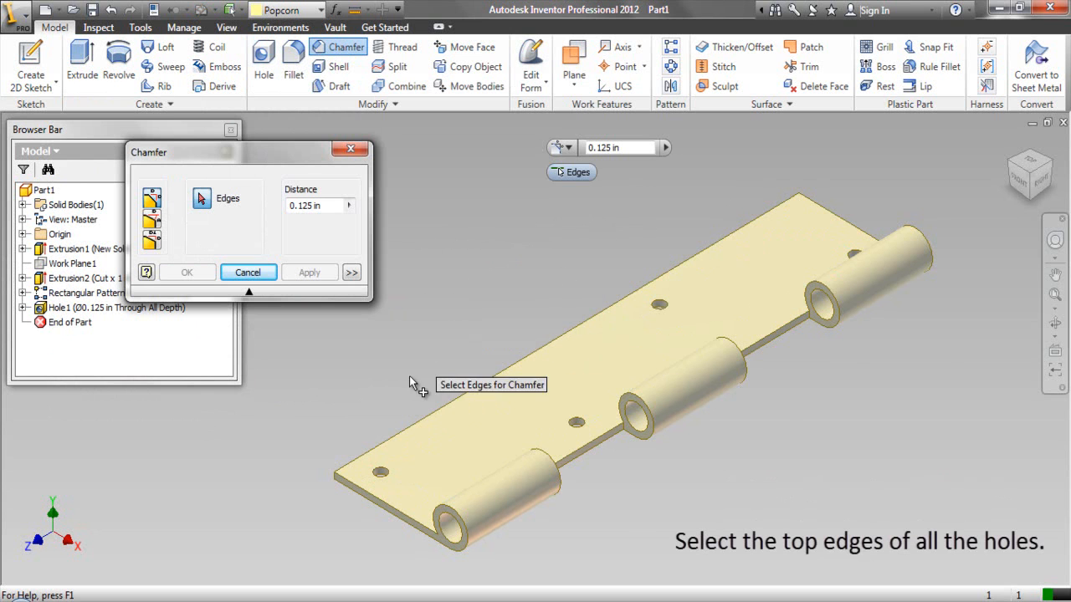
{"action": "scroll", "coordinate": [389, 465], "scroll_direction": "down", "scroll_amount": 3}
{"action": "left_click", "coordinate": [386, 468]}
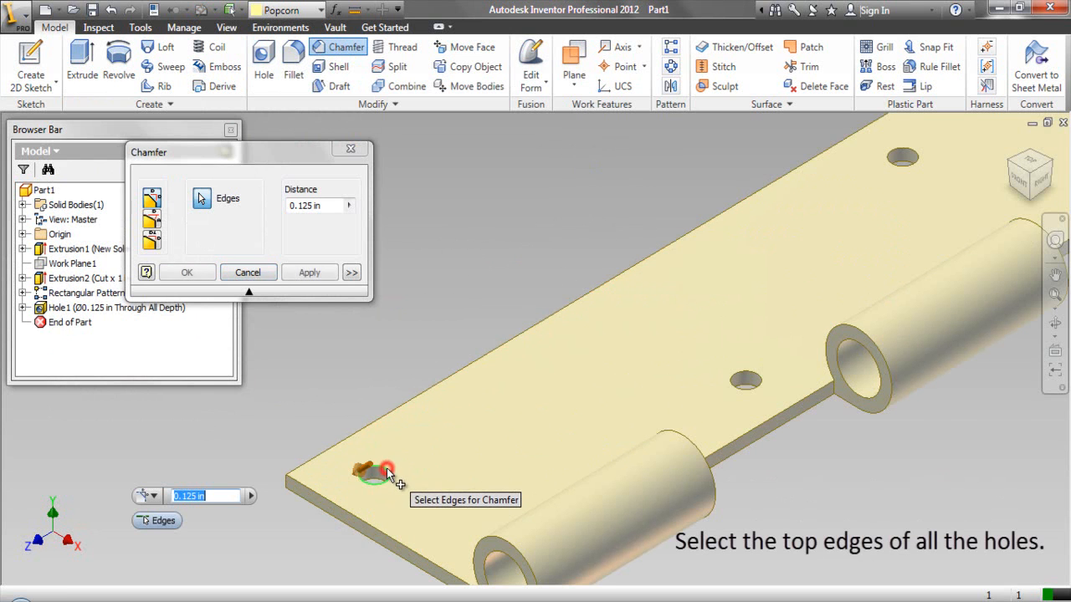
{"action": "left_click", "coordinate": [738, 375]}
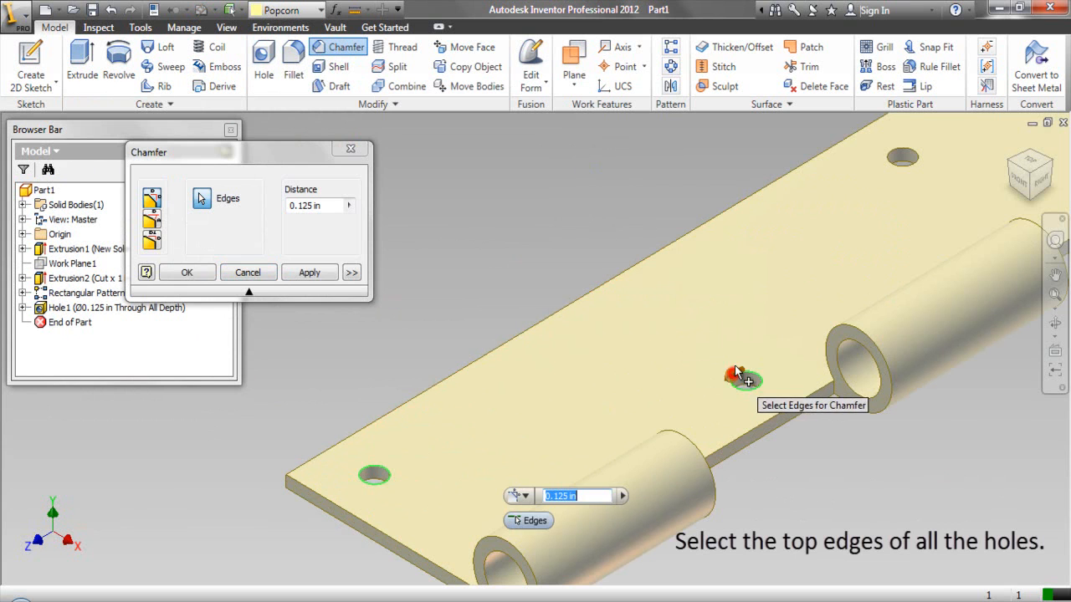
{"action": "left_click", "coordinate": [901, 169]}
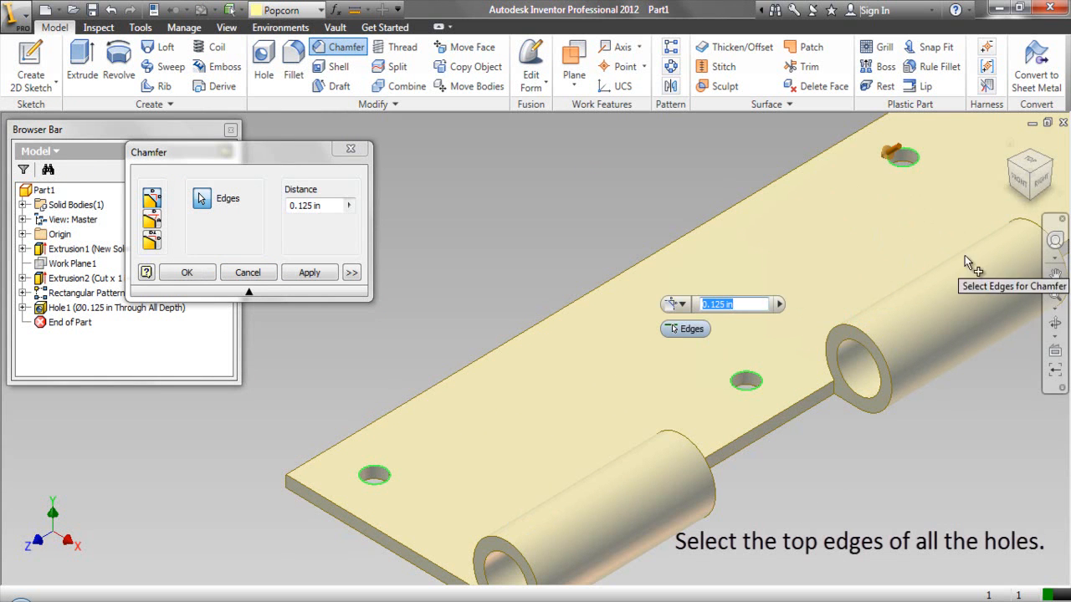
{"action": "left_click", "coordinate": [1055, 276]}
{"action": "left_click_drag", "start_coordinate": [956, 240], "coordinate": [864, 278]}
{"action": "left_click_drag", "start_coordinate": [923, 223], "coordinate": [734, 322]}
{"action": "right_click", "coordinate": [858, 224]}
{"action": "left_click", "coordinate": [888, 231]}
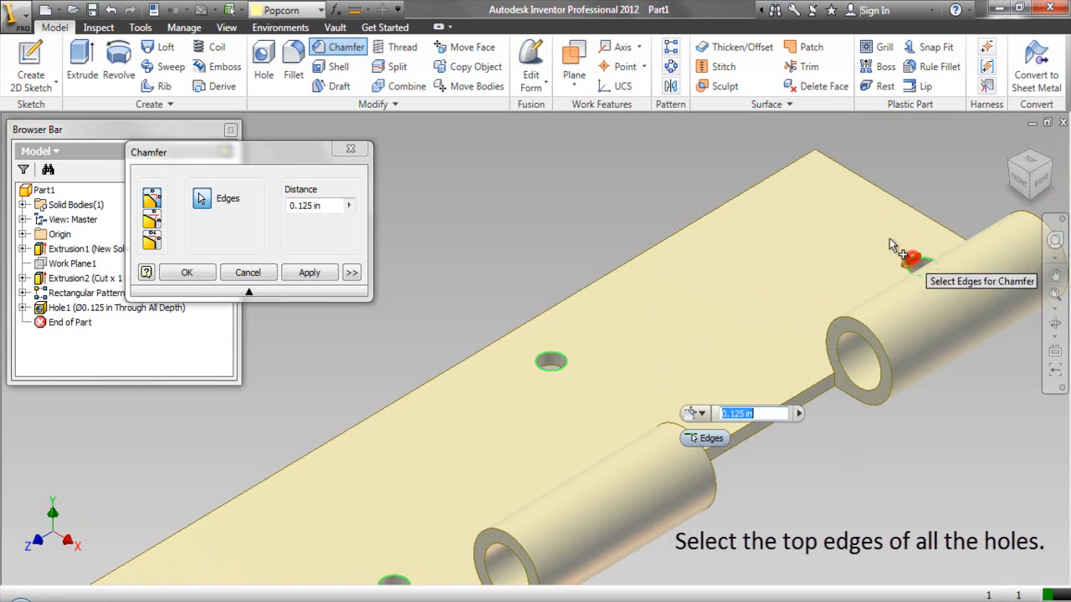
Set the chamfer distance to 1/32 in and create the chamfer on the hole edges.
{"action": "left_click", "coordinate": [287, 155]}
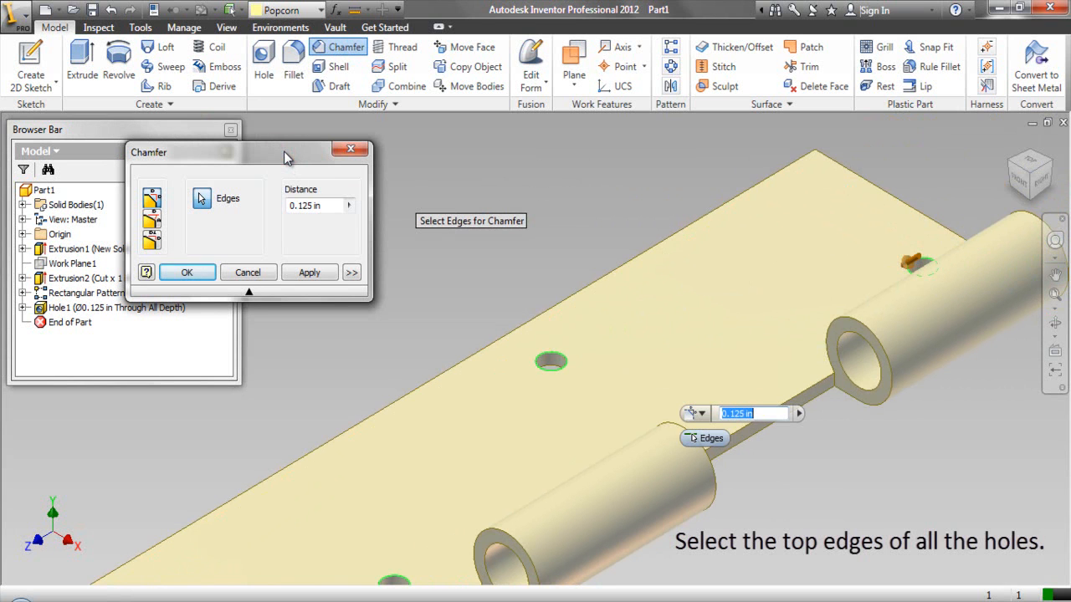
{"action": "left_click", "coordinate": [310, 206]}
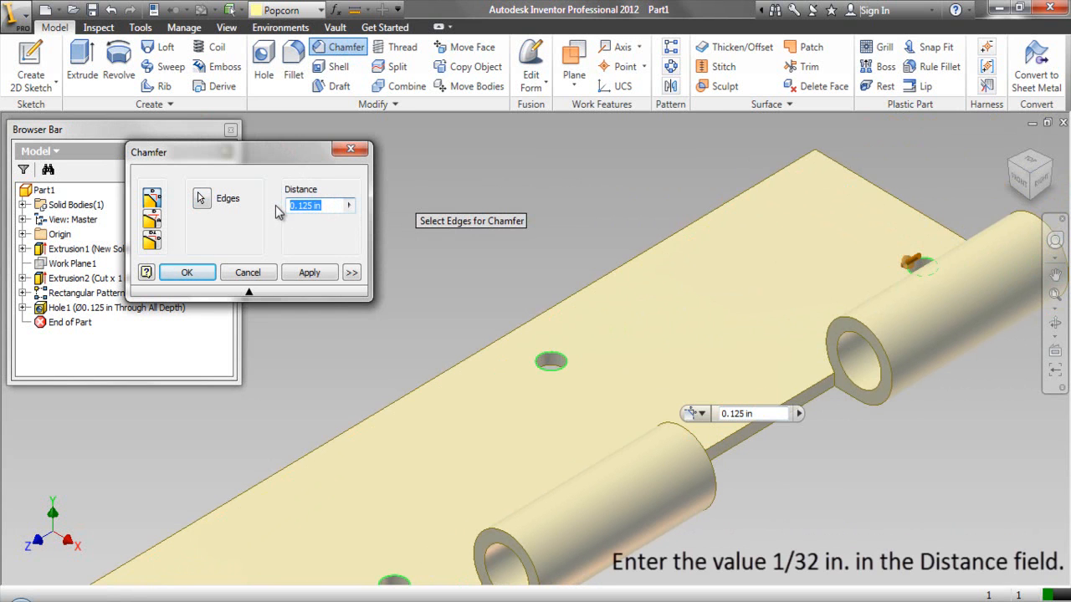
{"action": "type", "text": "1/32"}
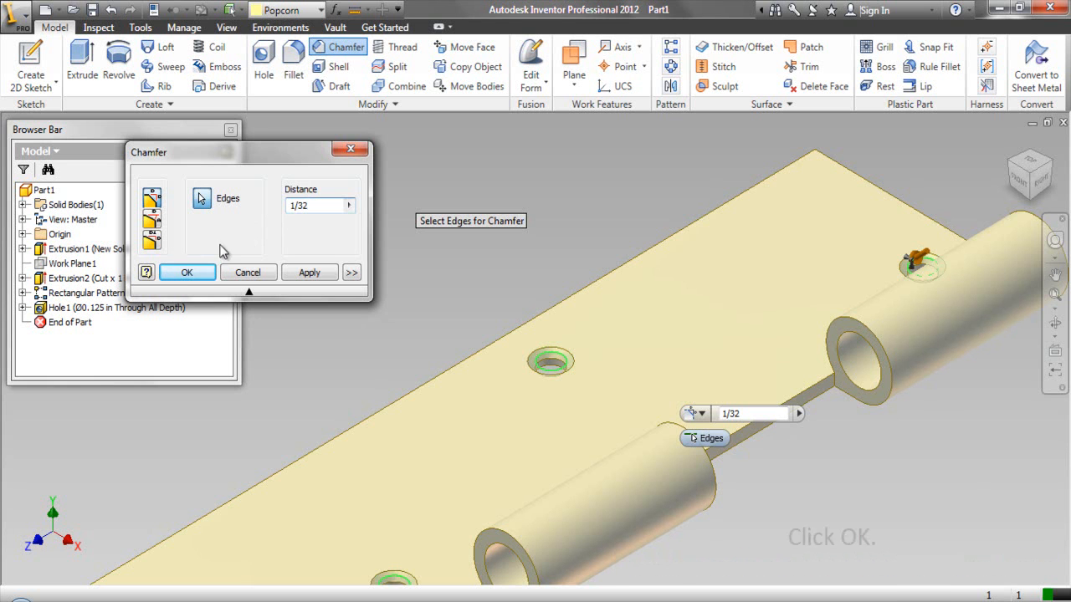
{"action": "left_click", "coordinate": [467, 249]}
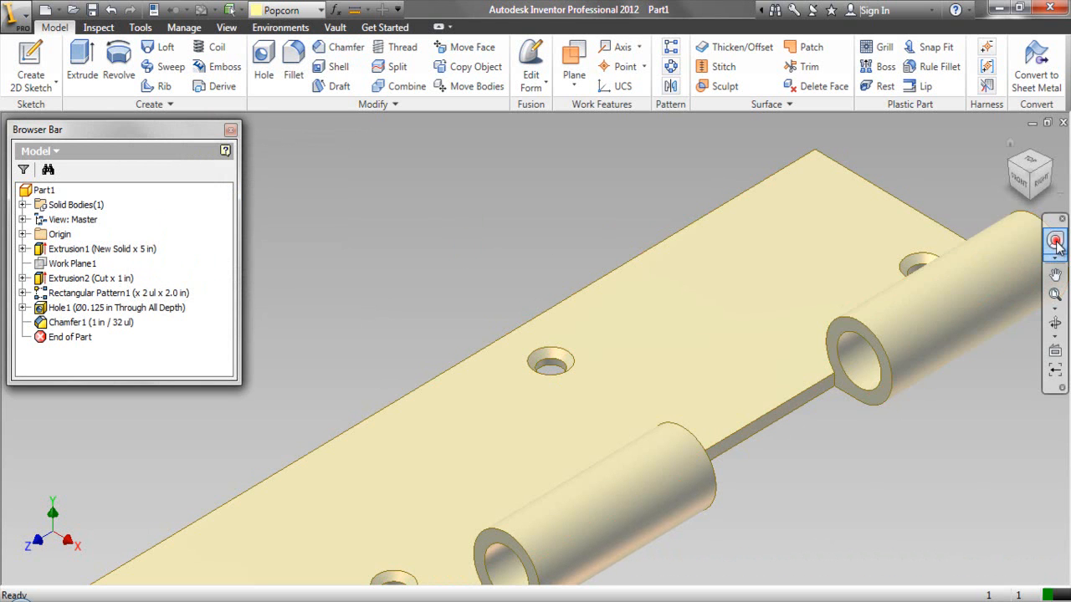
Save the finished hinge leaf in the Part1 file.
{"action": "left_click", "coordinate": [1055, 240]}
{"action": "left_click_drag", "start_coordinate": [910, 251], "coordinate": [753, 256]}
{"action": "left_click", "coordinate": [754, 198]}
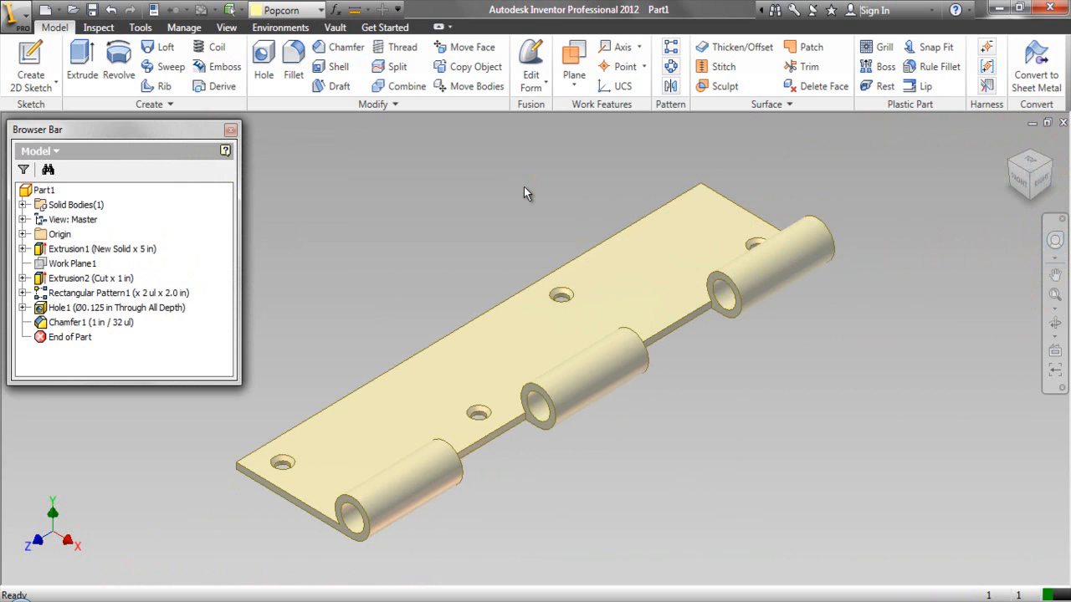
{"action": "left_click", "coordinate": [533, 206]}
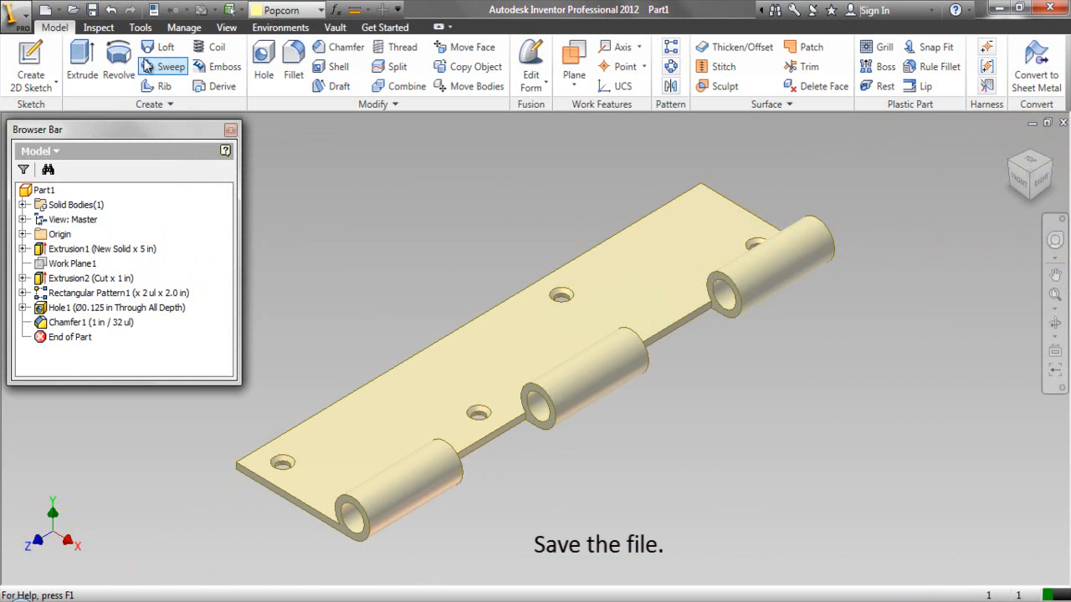
{"action": "left_click", "coordinate": [92, 10]}
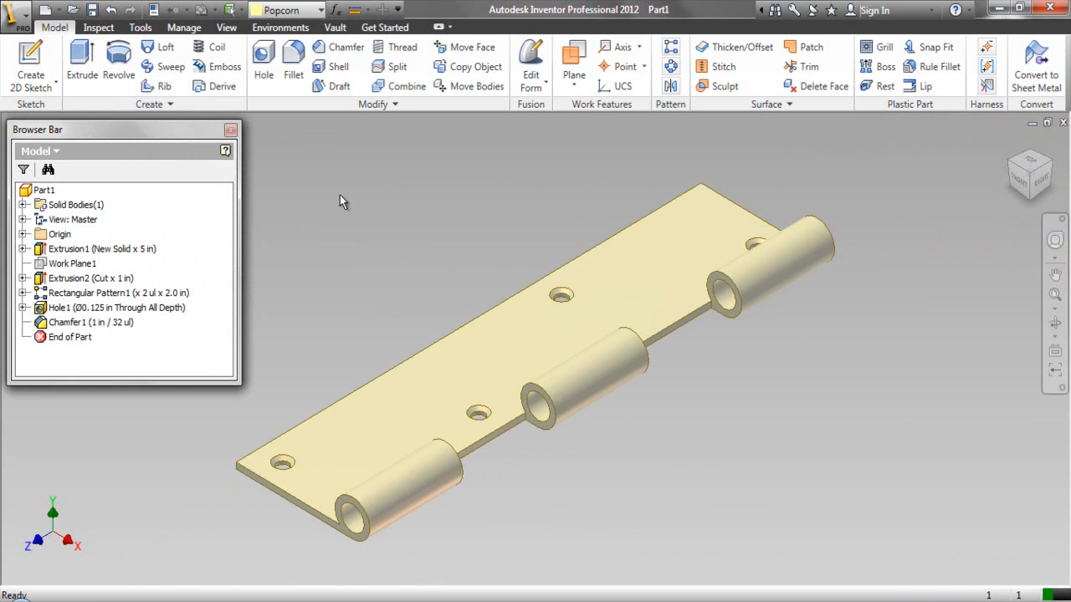
Save a copy of the hinge leaf as Part2 in the Hinge folder.
{"action": "left_click", "coordinate": [18, 15]}
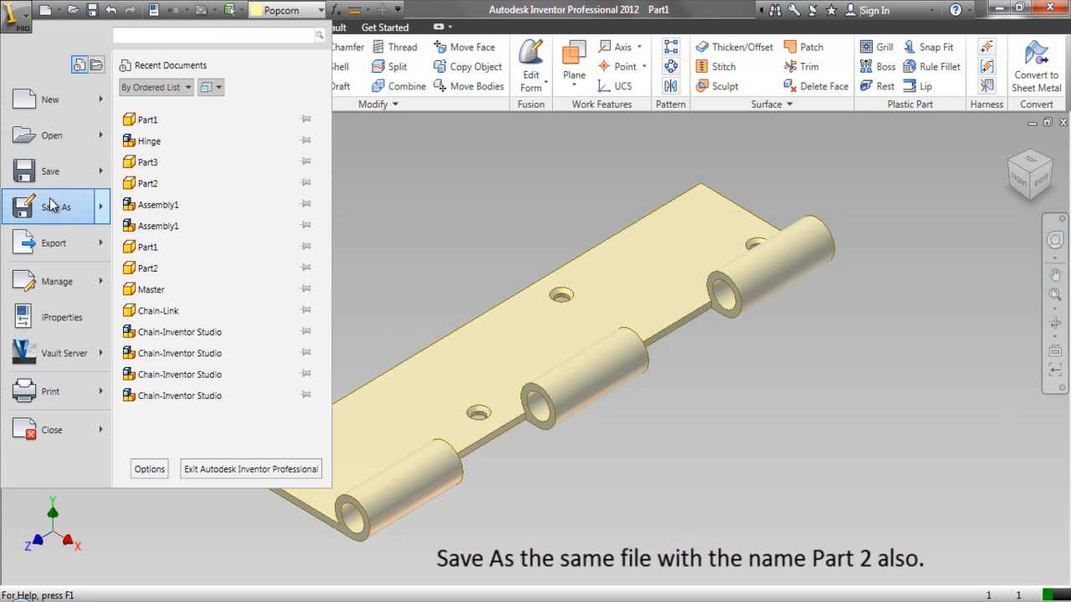
{"action": "left_click", "coordinate": [53, 206]}
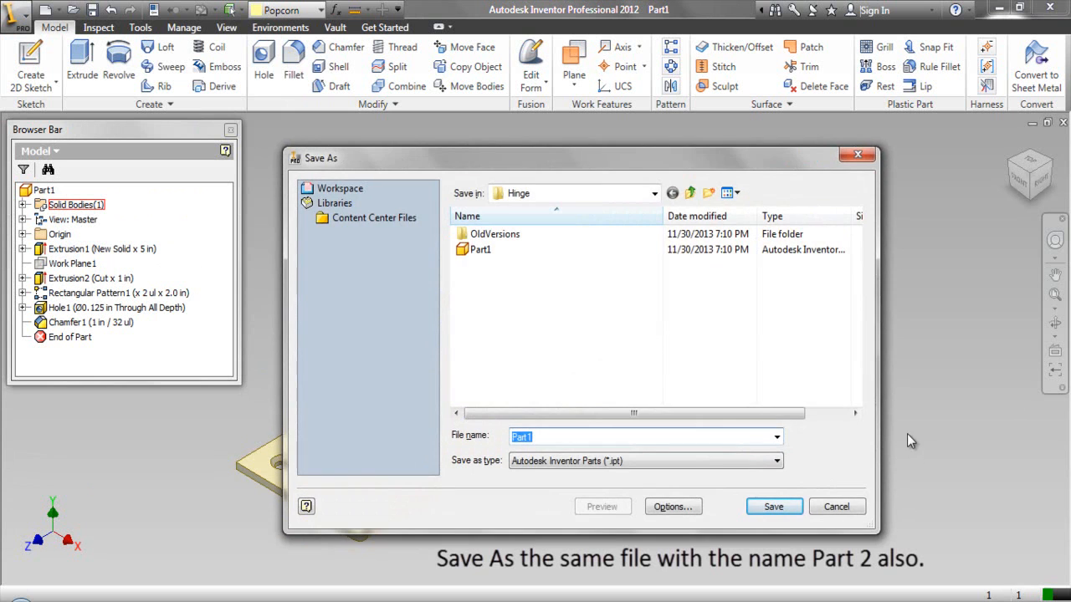
{"action": "left_click", "coordinate": [553, 437]}
{"action": "key", "text": "BackSpace"}
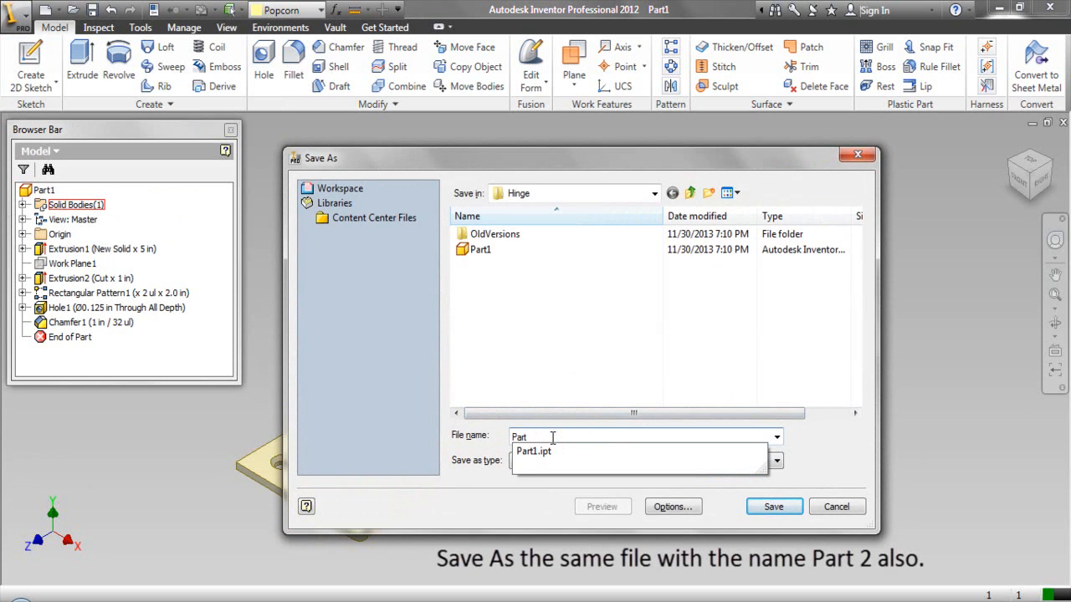
{"action": "type", "text": "2"}
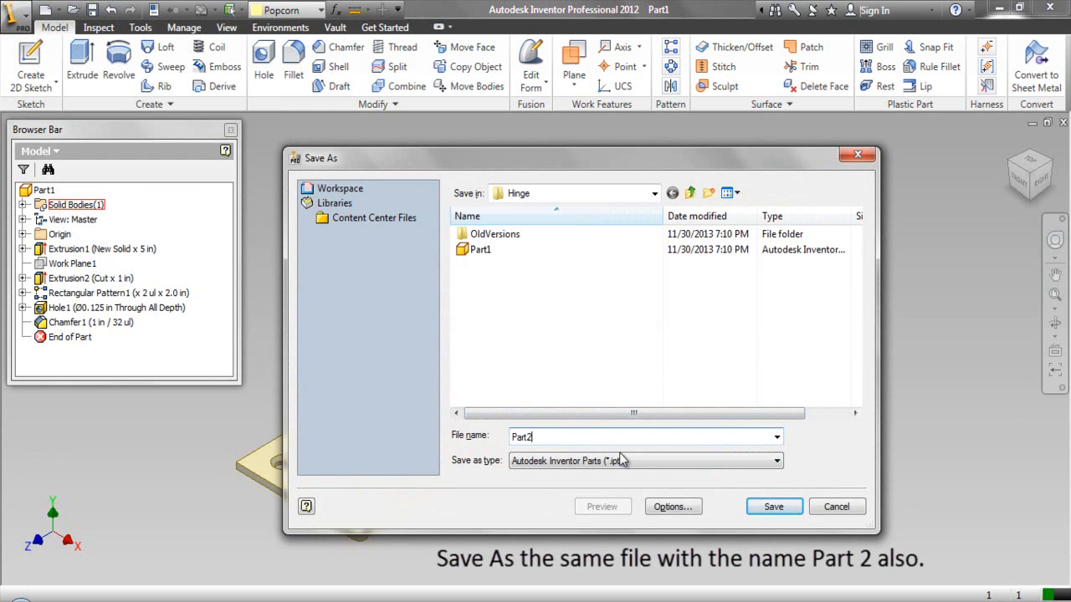
{"action": "left_click", "coordinate": [771, 509]}
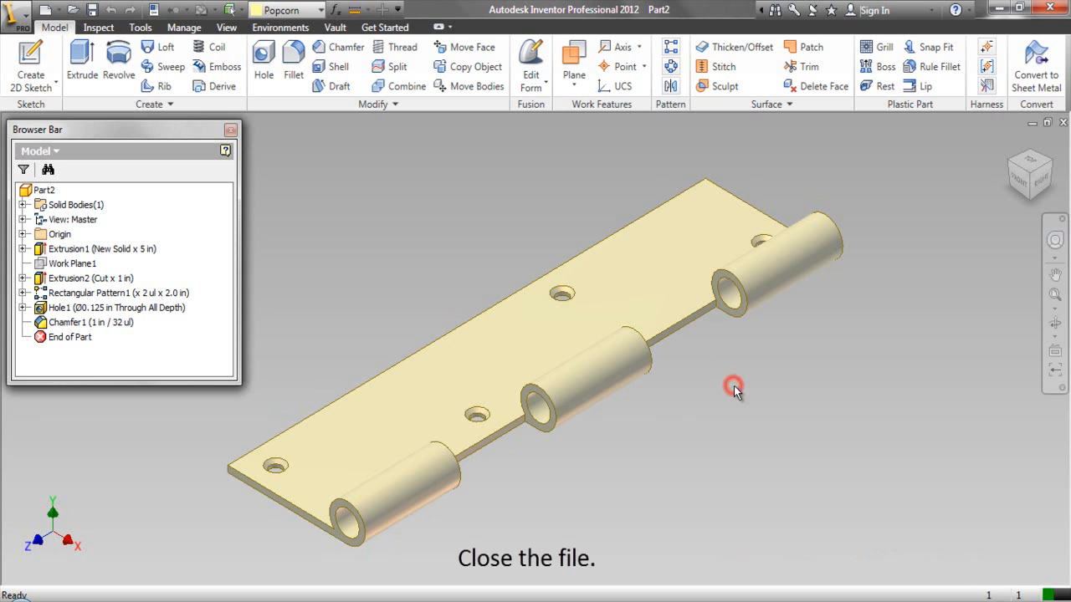
Close the Part2 file and create a new assembly from the English Standard (in).iam template.
{"action": "left_click", "coordinate": [1062, 122]}
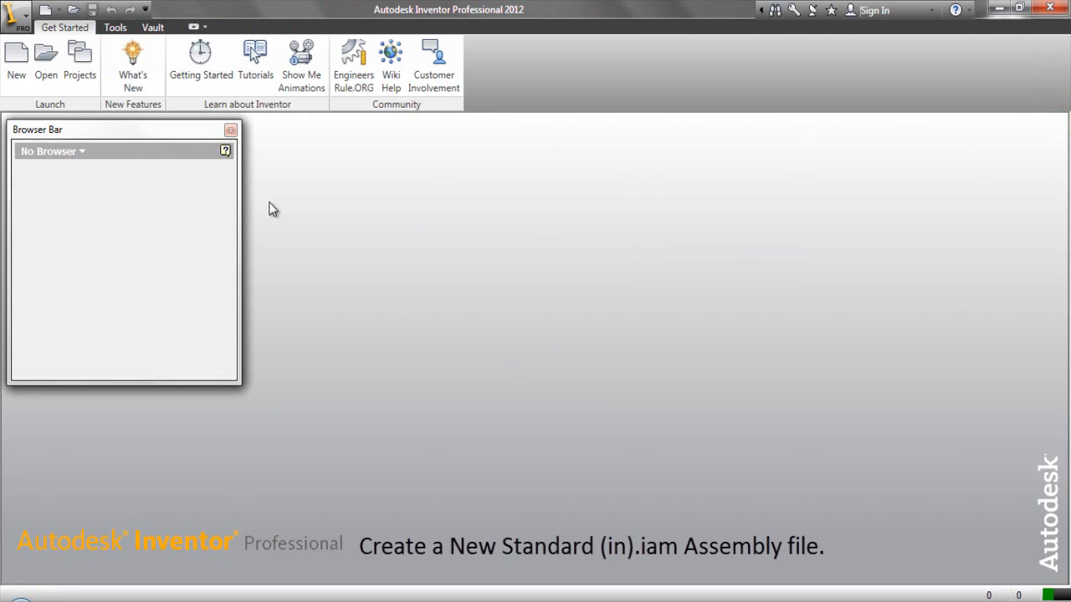
{"action": "left_click", "coordinate": [17, 75]}
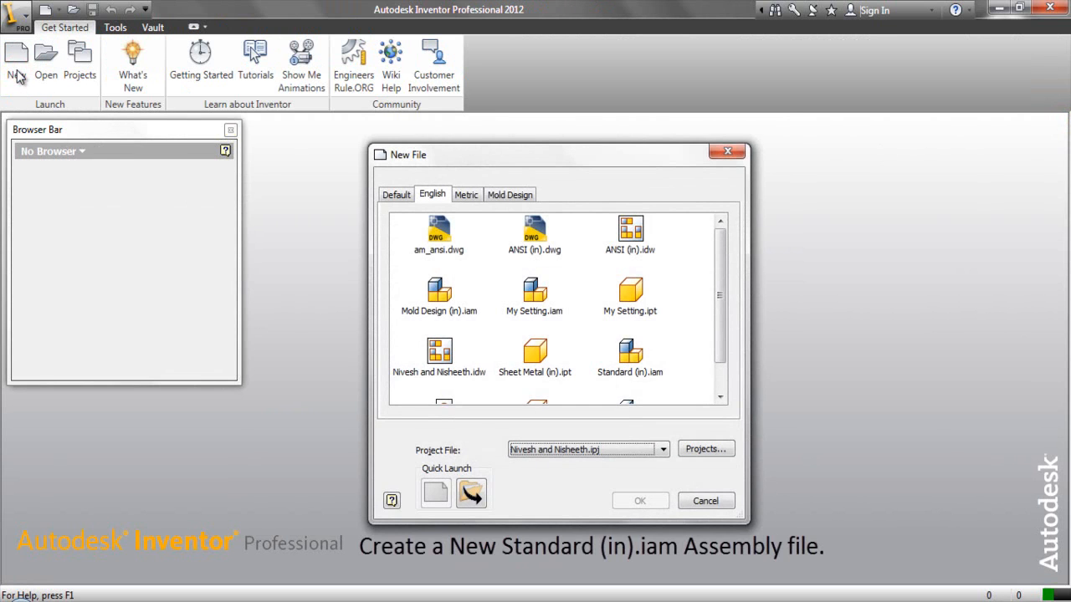
{"action": "left_click", "coordinate": [634, 357]}
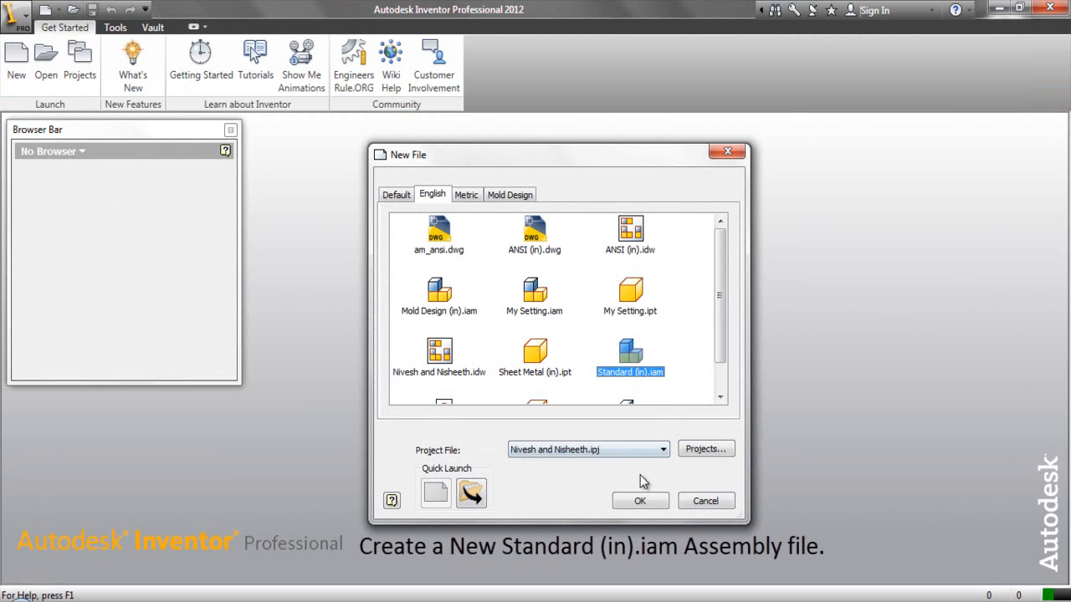
{"action": "left_click", "coordinate": [641, 502]}
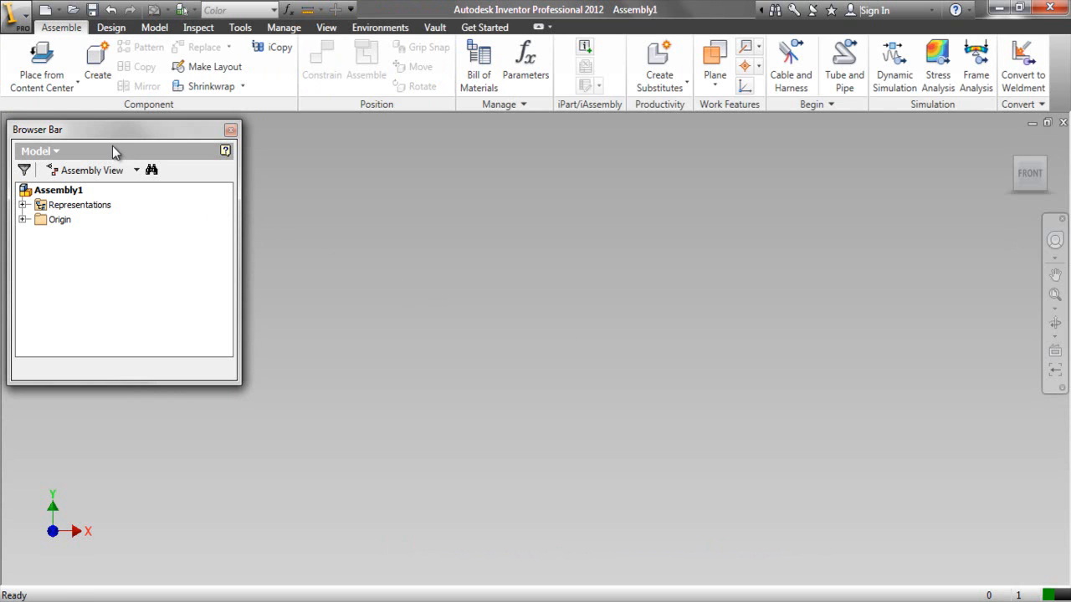
Place a single instance of Part1 from the Hinge folder in the assembly.
{"action": "left_click", "coordinate": [78, 87]}
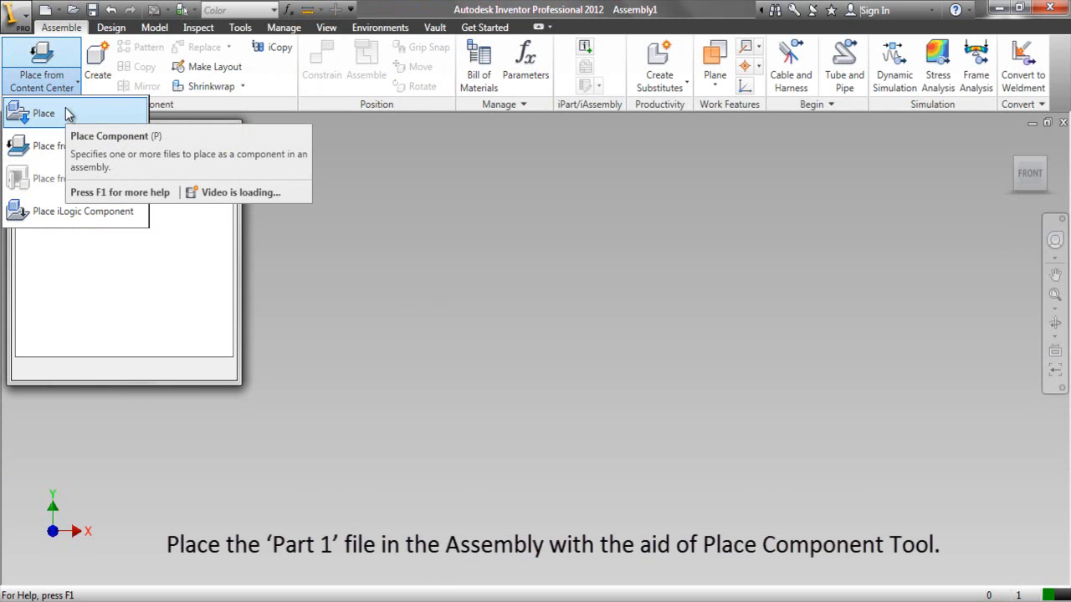
{"action": "left_click", "coordinate": [70, 114]}
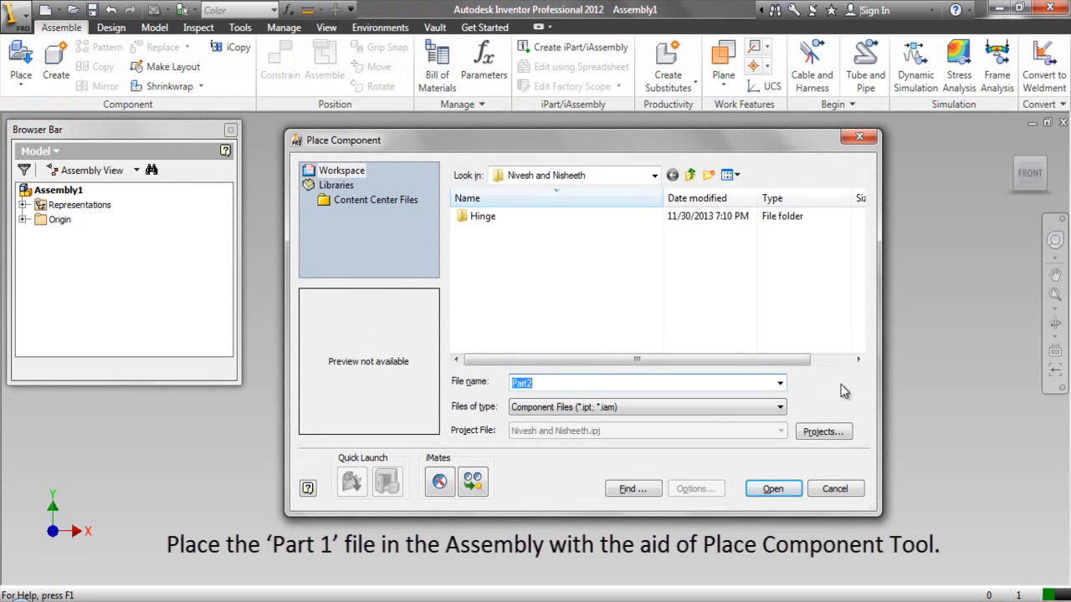
{"action": "double_click", "coordinate": [484, 216]}
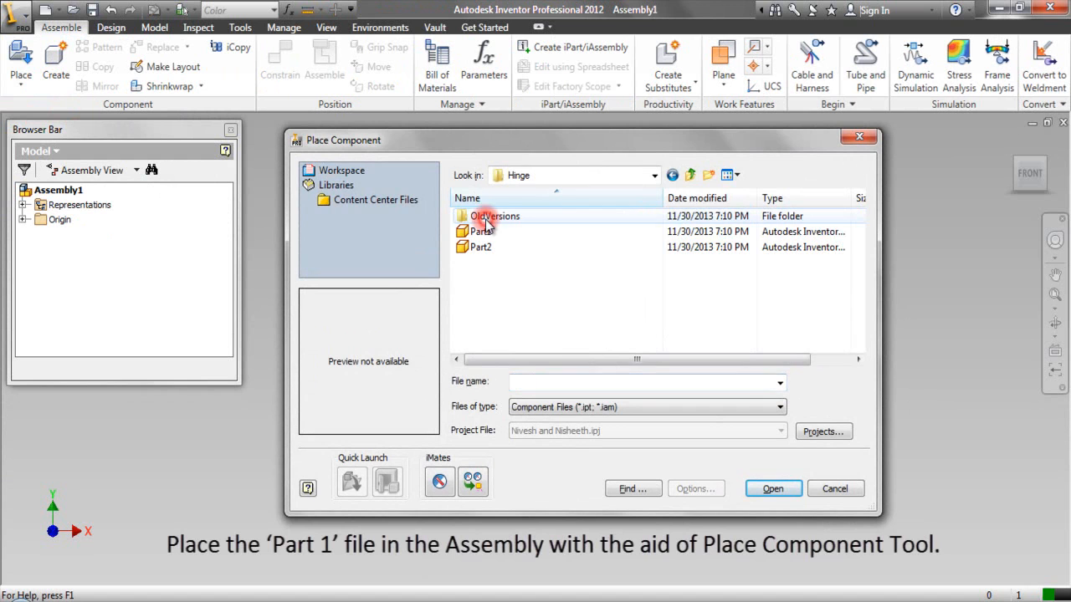
{"action": "left_click", "coordinate": [482, 232]}
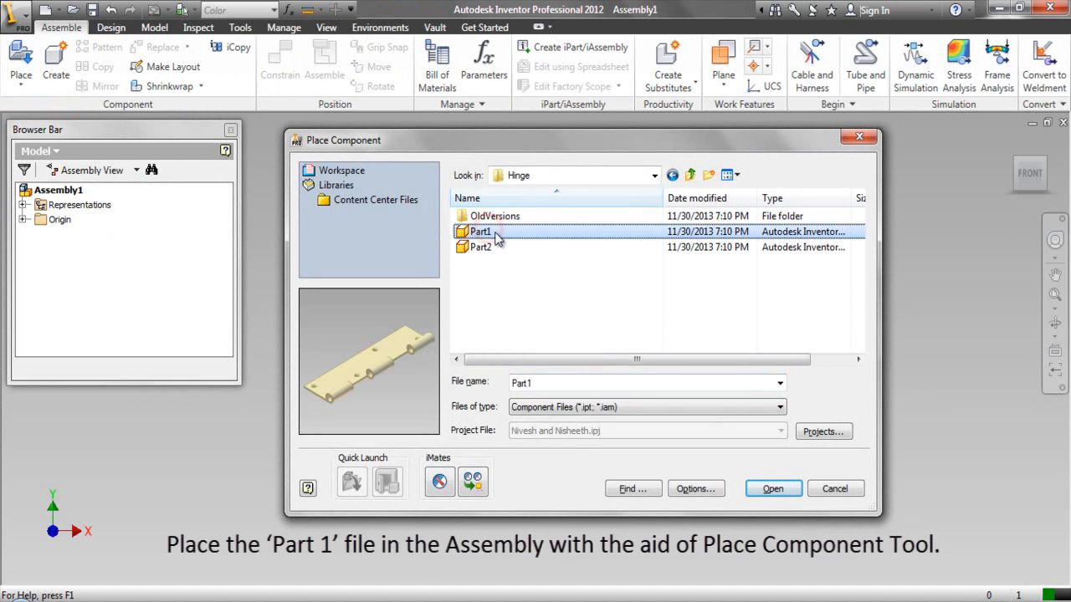
{"action": "left_click", "coordinate": [767, 489]}
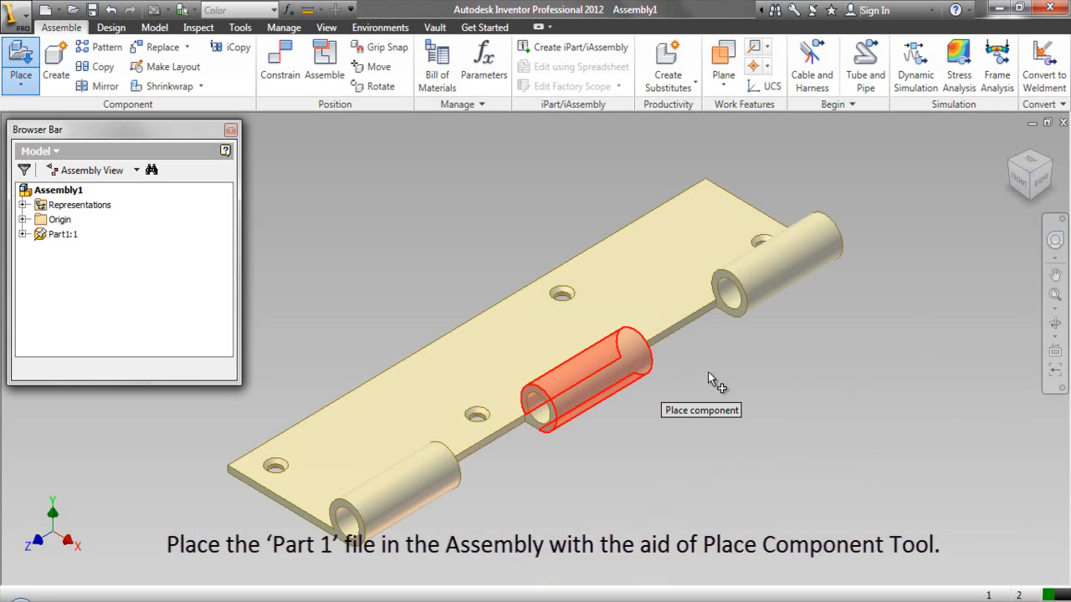
{"action": "right_click", "coordinate": [864, 375]}
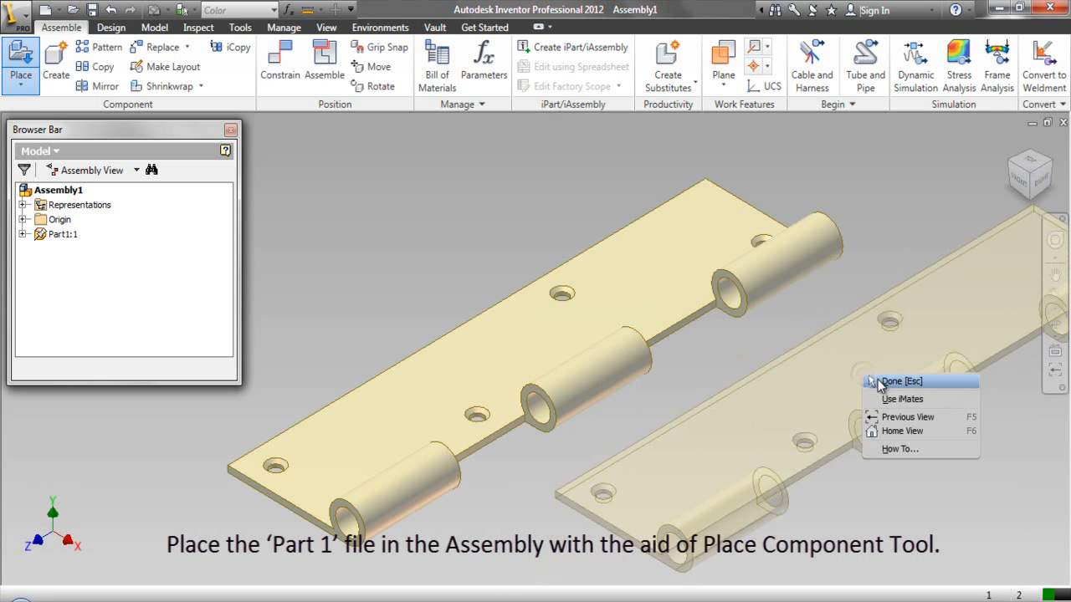
{"action": "left_click", "coordinate": [877, 378]}
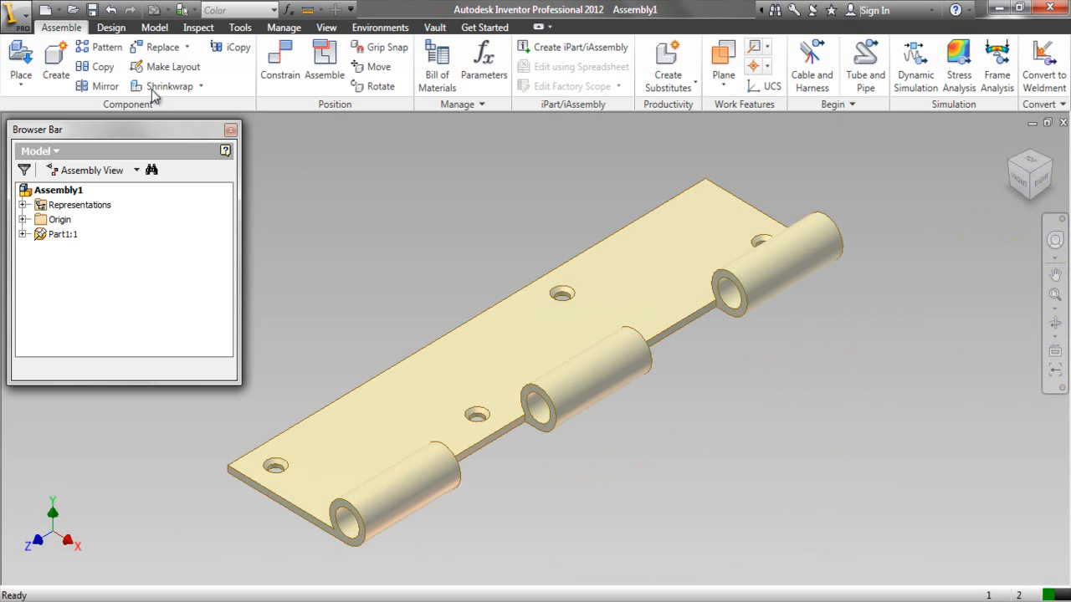
Save the assembly as Hinge in the Hinge folder.
{"action": "left_click", "coordinate": [89, 13]}
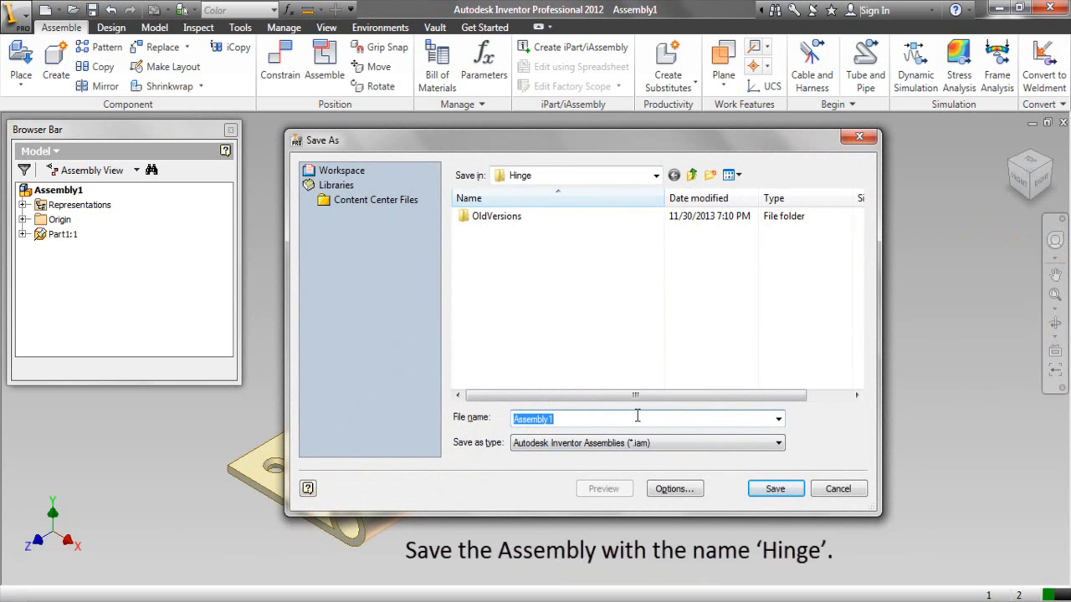
{"action": "type", "text": "H"}
{"action": "left_click", "coordinate": [771, 490]}
{"action": "left_click", "coordinate": [718, 456]}
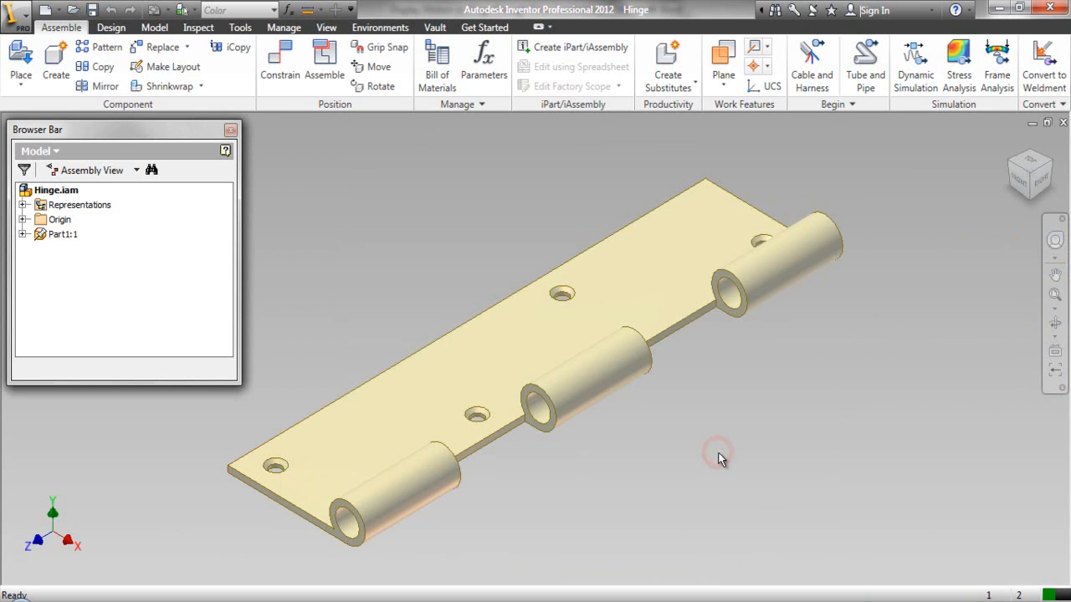
Place a single instance of Part2 from the Hinge folder beside Part1 in the assembly.
{"action": "right_click", "coordinate": [722, 403]}
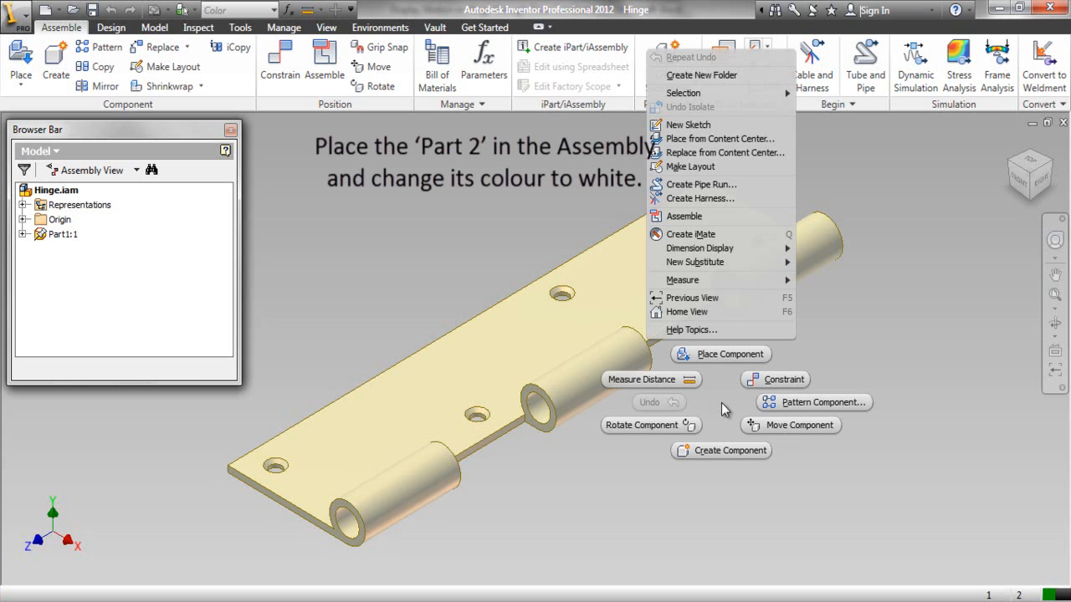
{"action": "left_click", "coordinate": [725, 358]}
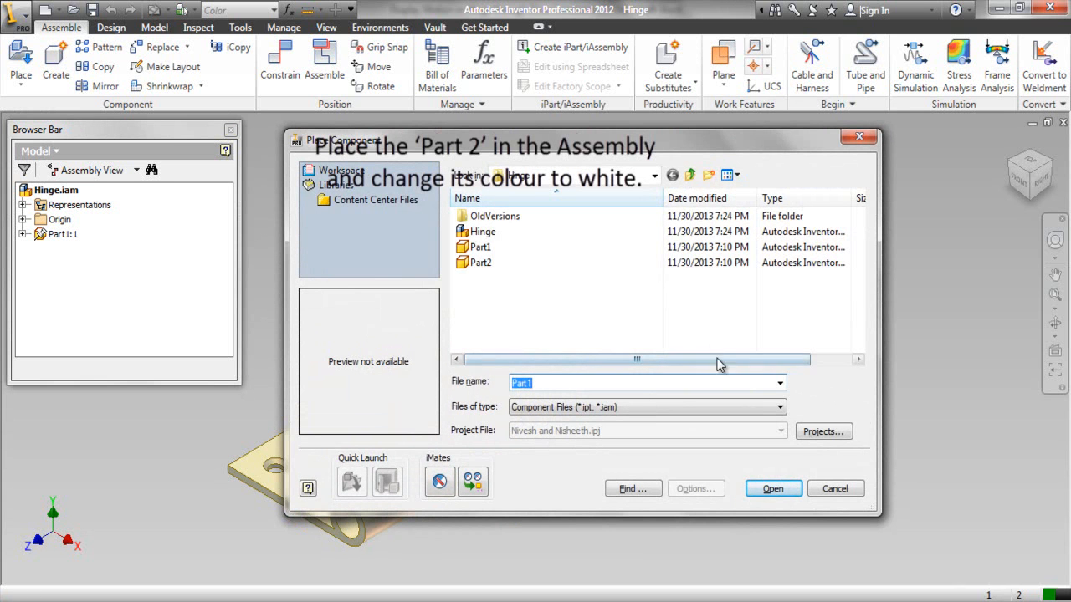
{"action": "left_click", "coordinate": [485, 265]}
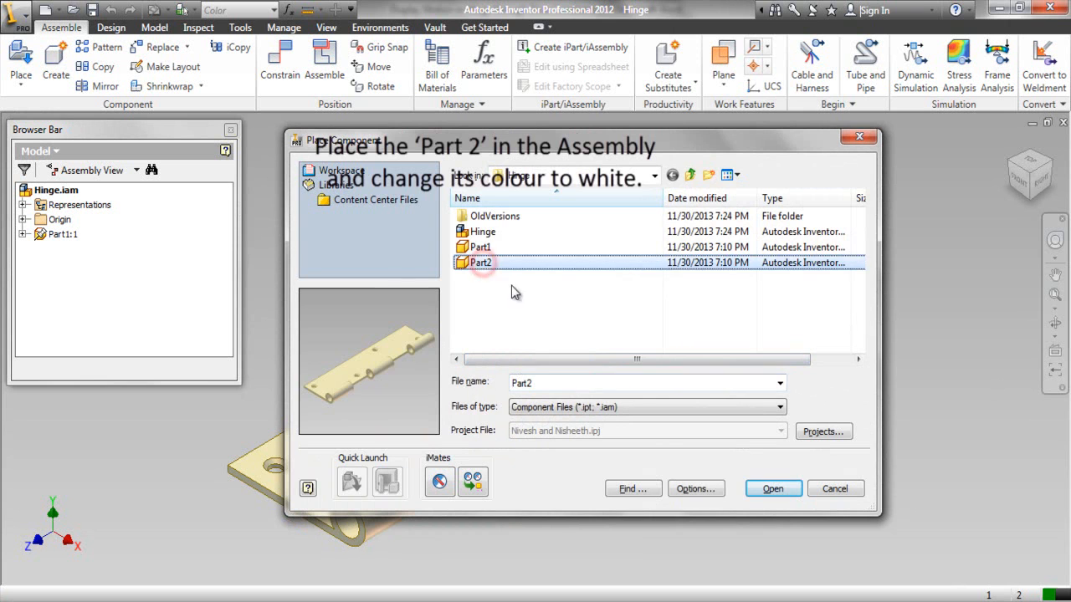
{"action": "left_click", "coordinate": [755, 491]}
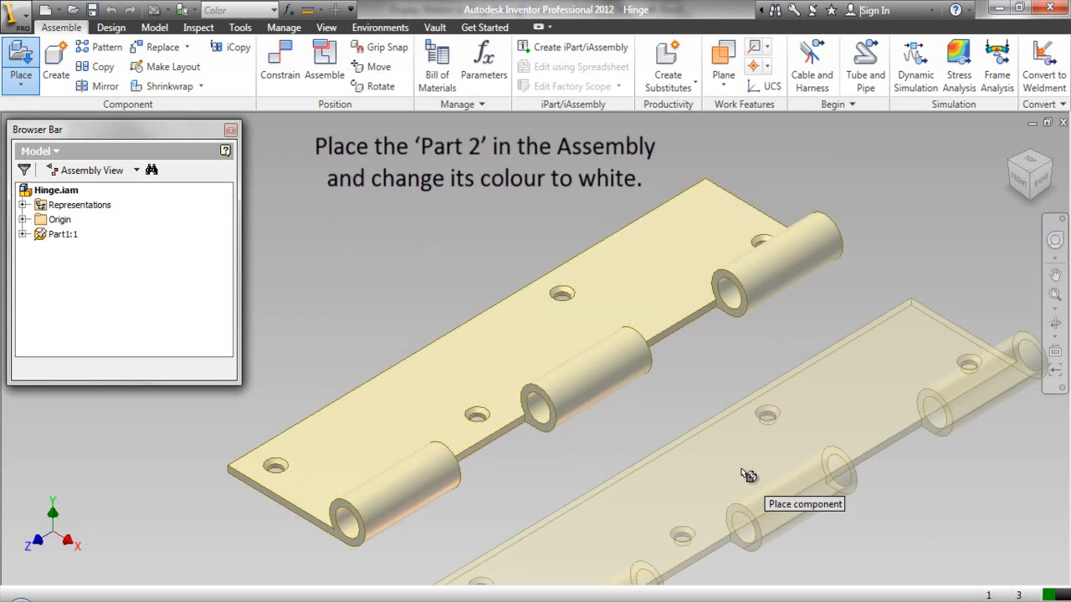
{"action": "left_click", "coordinate": [702, 426]}
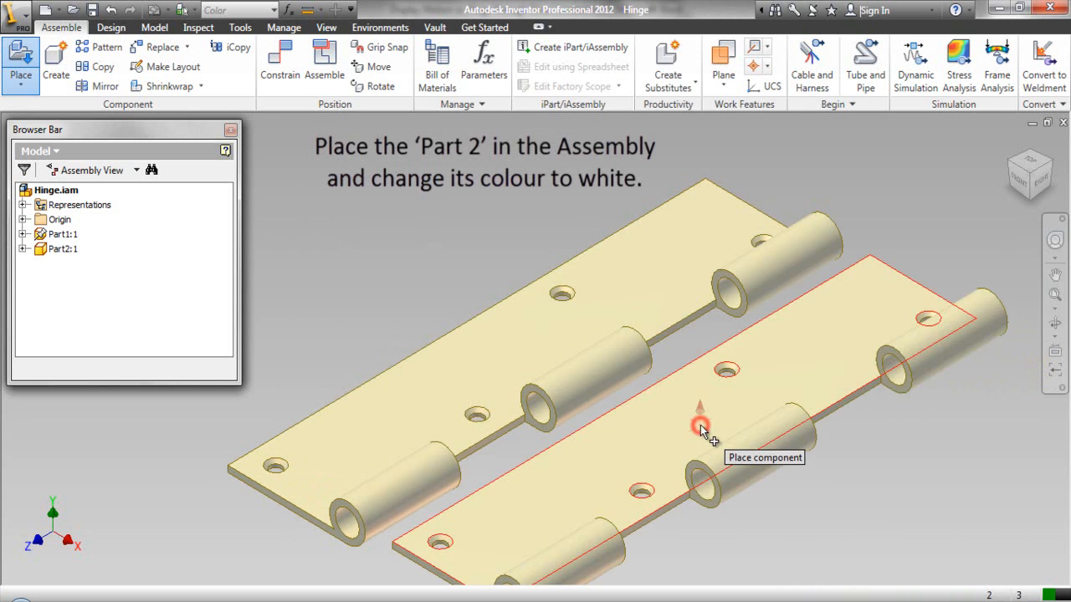
{"action": "right_click", "coordinate": [733, 387]}
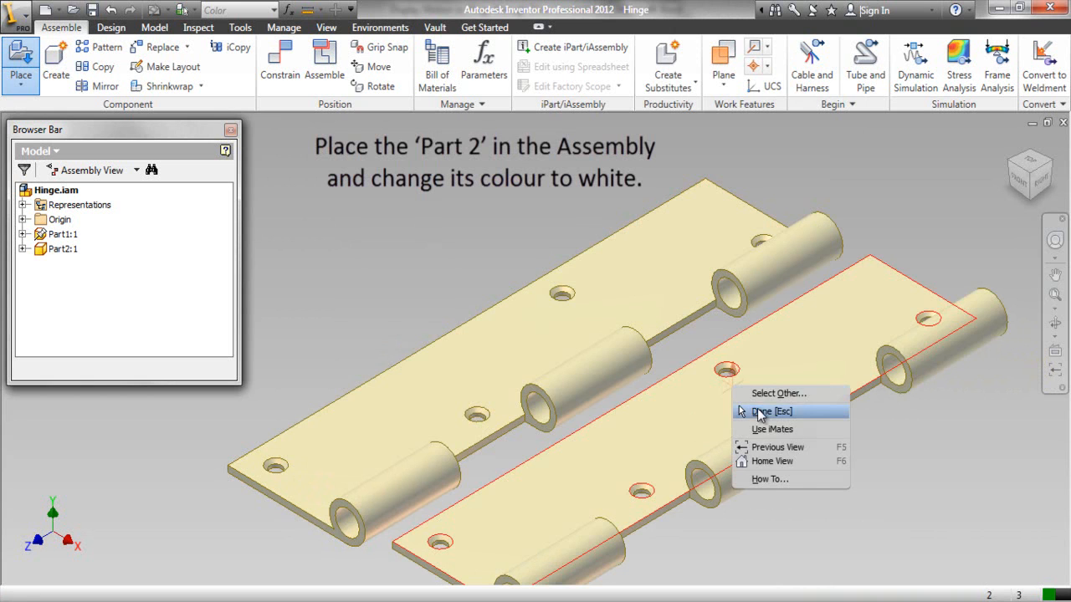
{"action": "left_click", "coordinate": [759, 412]}
Edit Part2 in place to change its colour to White and return to the assembly.
{"action": "left_click", "coordinate": [806, 380]}
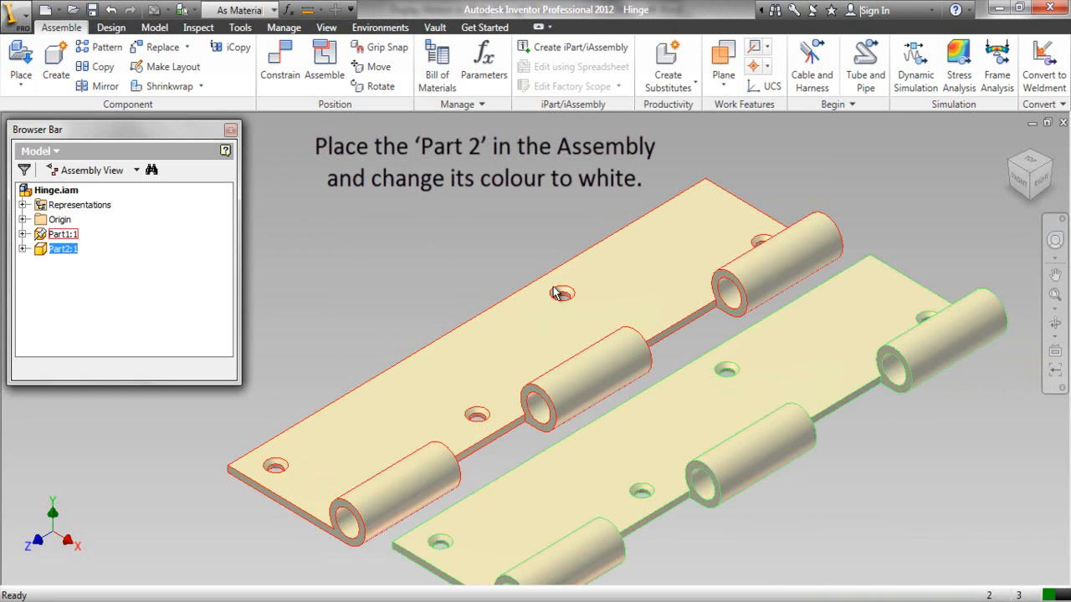
{"action": "double_click", "coordinate": [652, 405]}
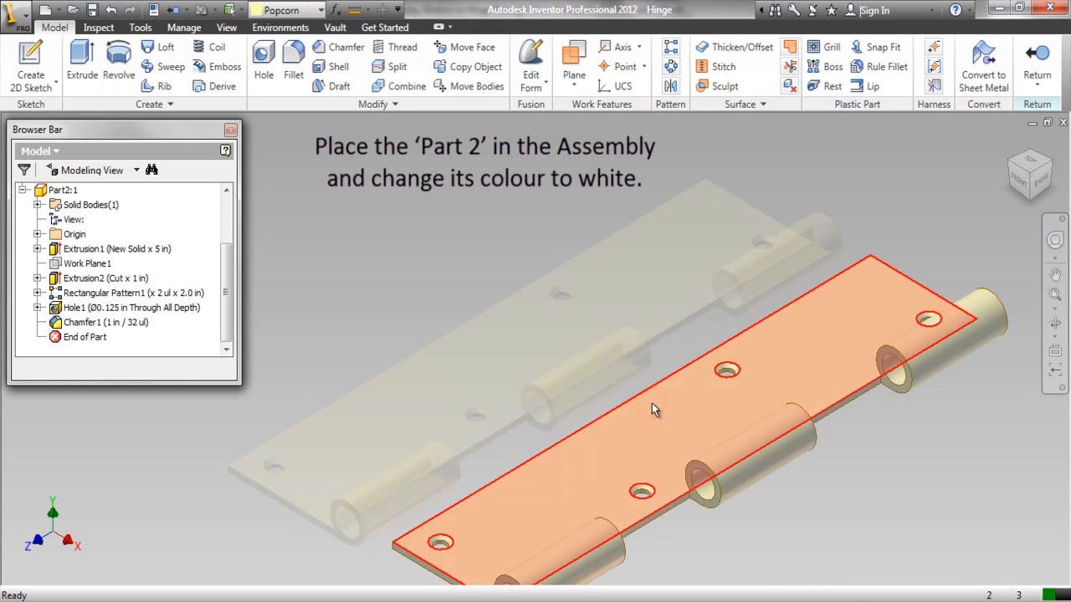
{"action": "left_click", "coordinate": [321, 10]}
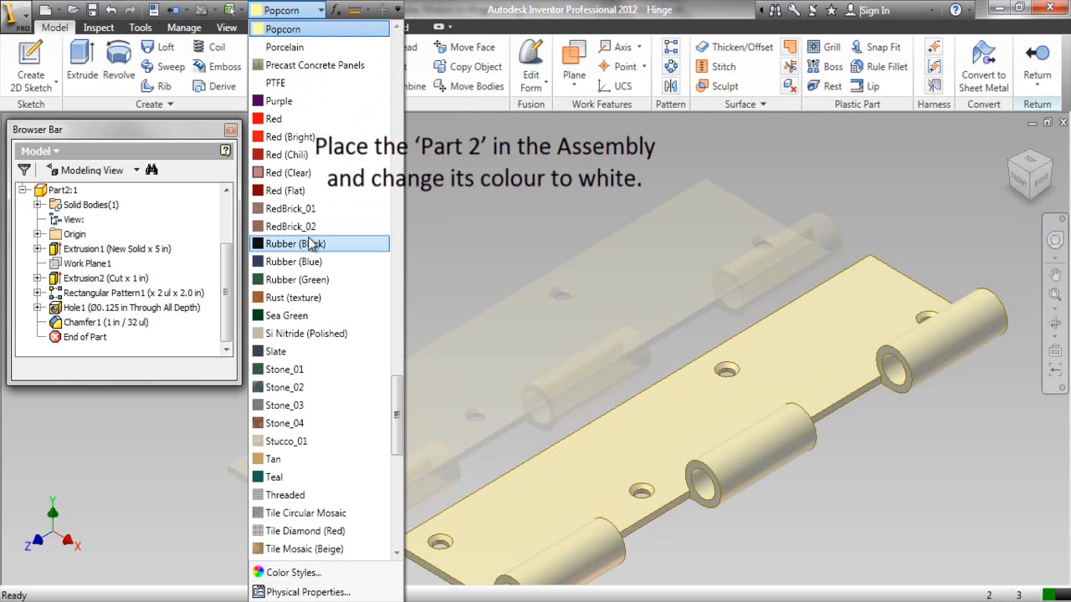
{"action": "scroll", "coordinate": [309, 243], "scroll_direction": "down", "scroll_amount": 3}
{"action": "left_click", "coordinate": [396, 553]}
{"action": "left_click", "coordinate": [395, 553]}
{"action": "left_click", "coordinate": [396, 553]}
{"action": "left_click", "coordinate": [396, 553]}
{"action": "left_click", "coordinate": [396, 553]}
{"action": "left_click", "coordinate": [396, 553]}
{"action": "left_click", "coordinate": [396, 553]}
{"action": "left_click", "coordinate": [395, 553]}
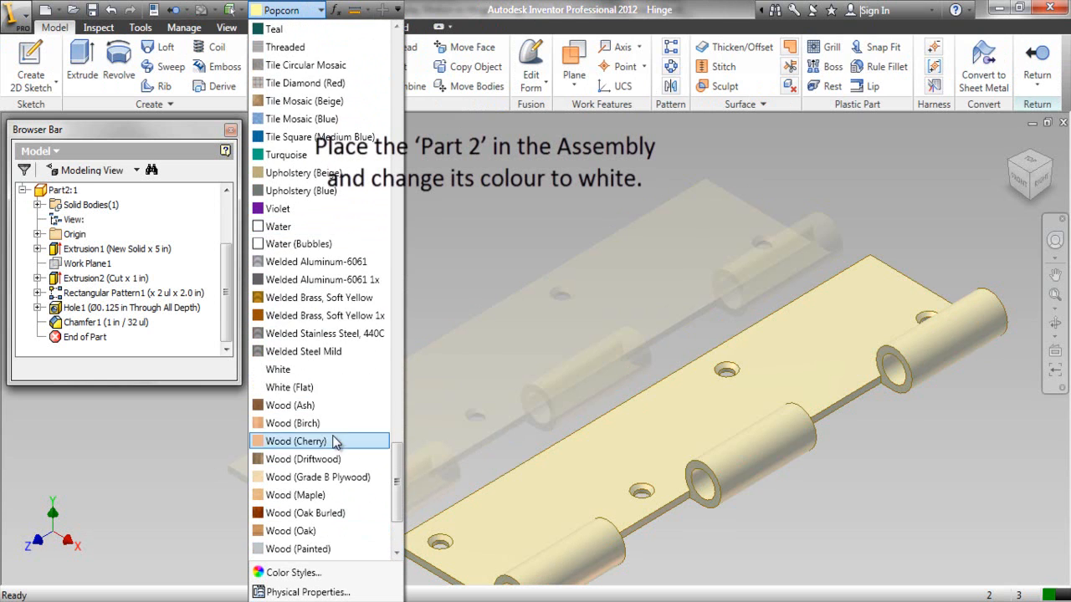
{"action": "left_click", "coordinate": [280, 369]}
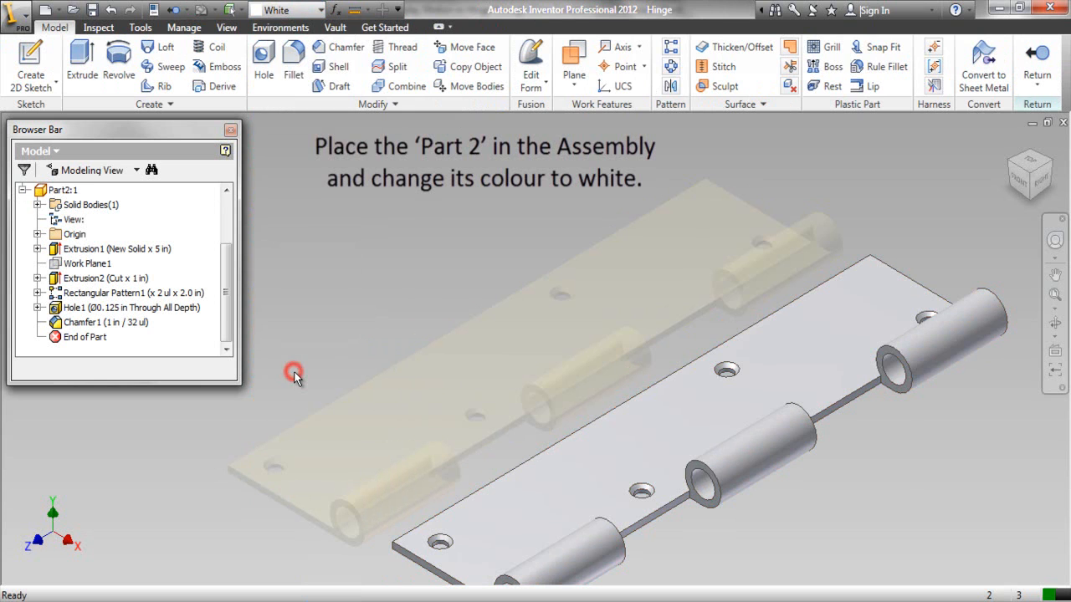
{"action": "left_click", "coordinate": [1037, 62]}
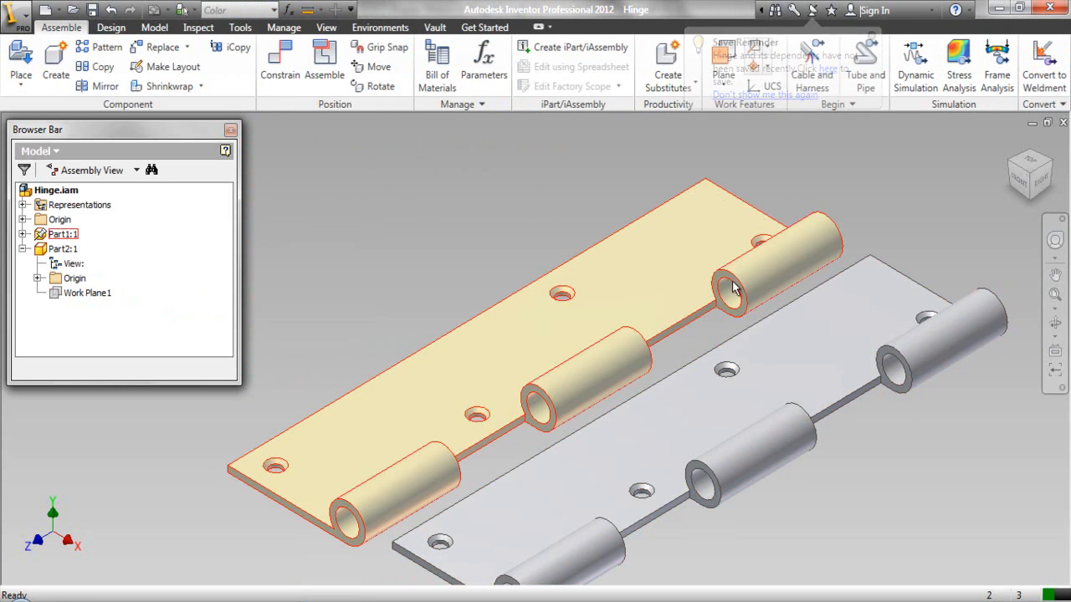
Rotate Part2 in the front view so its plate extends away from Part1, with the barrels facing each other.
{"action": "left_click", "coordinate": [1054, 277]}
{"action": "left_click_drag", "start_coordinate": [642, 400], "coordinate": [587, 333]}
{"action": "right_click", "coordinate": [588, 343]}
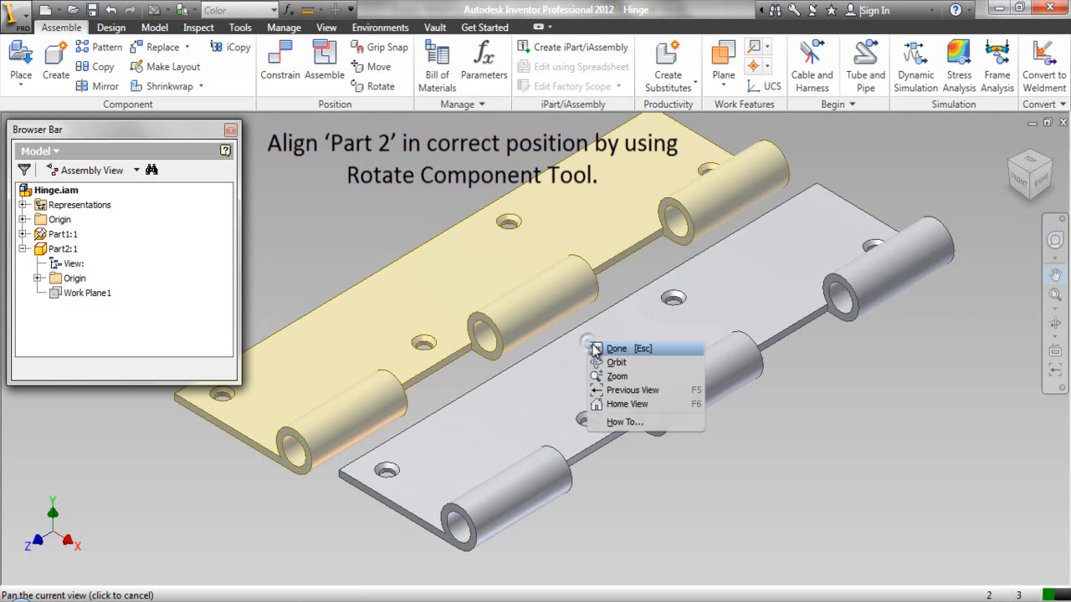
{"action": "left_click", "coordinate": [608, 349]}
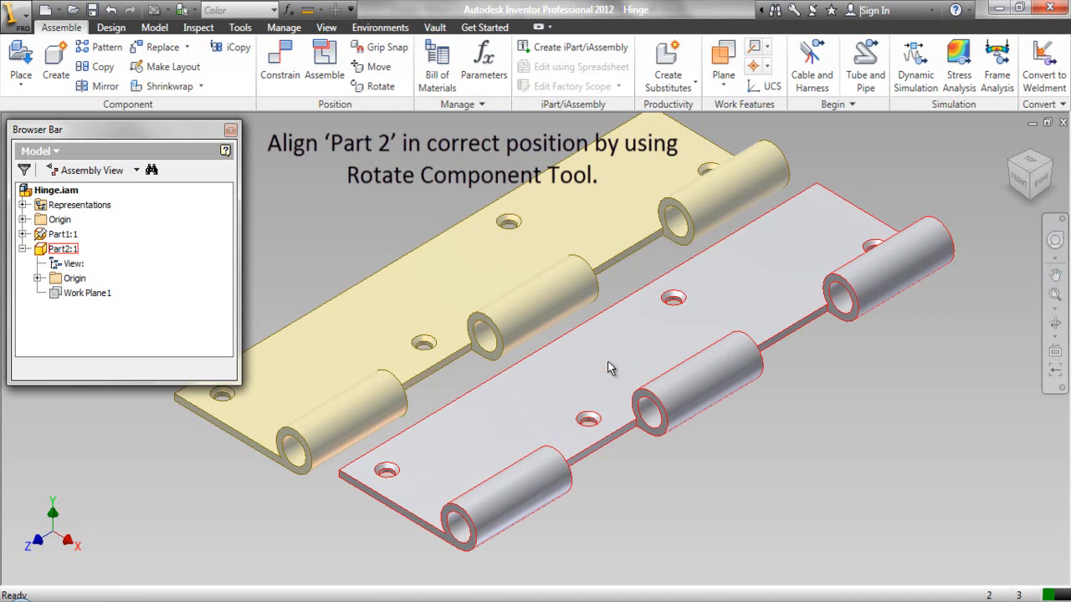
{"action": "left_click", "coordinate": [1015, 183]}
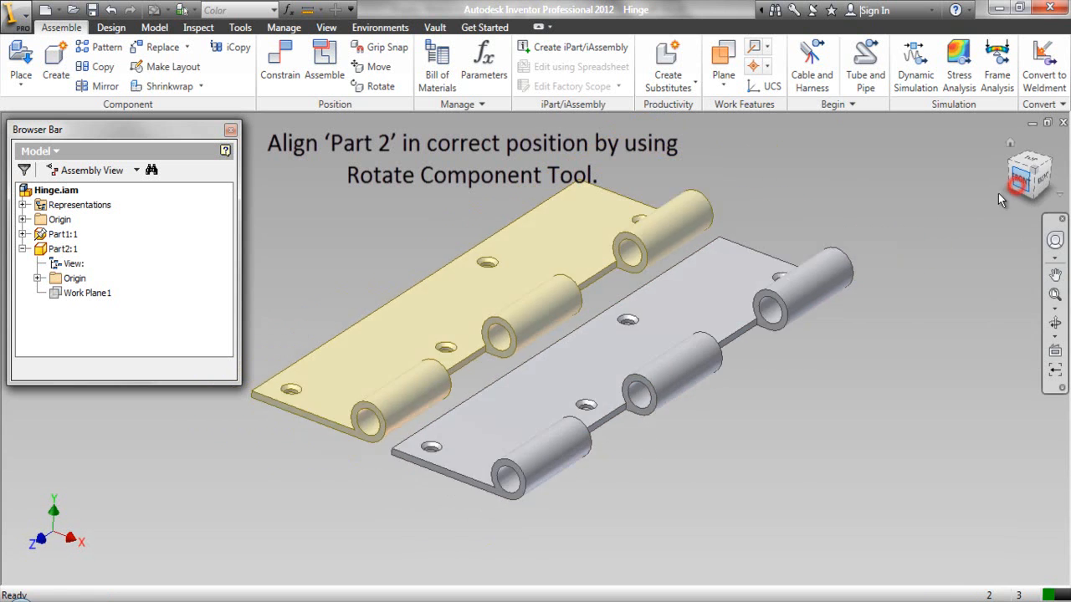
{"action": "left_click", "coordinate": [607, 370]}
{"action": "left_click", "coordinate": [386, 89]}
{"action": "left_click_drag", "start_coordinate": [748, 370], "coordinate": [888, 377]}
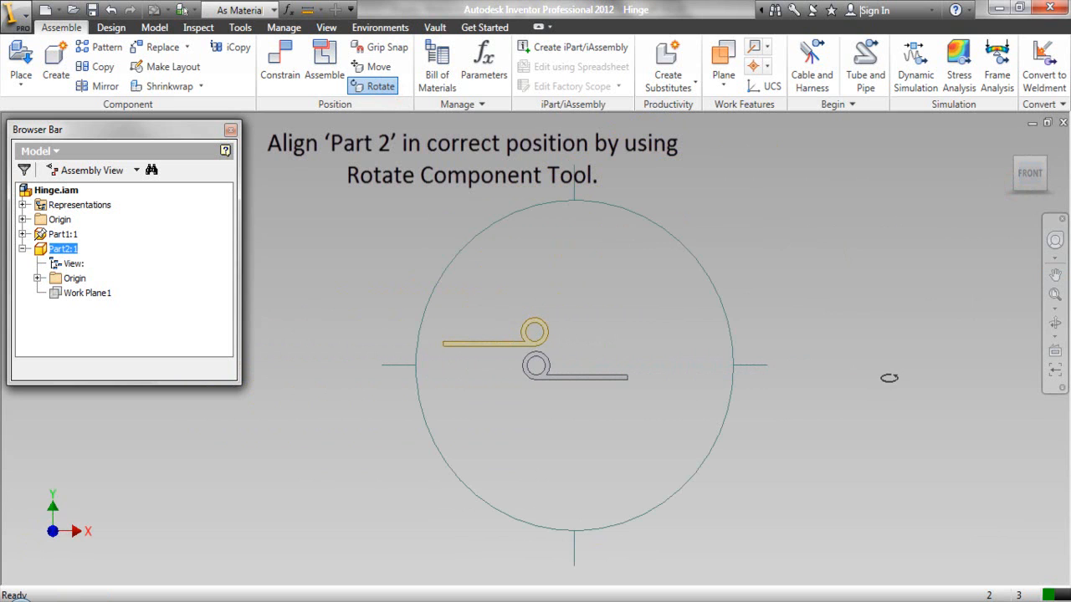
{"action": "right_click", "coordinate": [836, 334]}
{"action": "left_click", "coordinate": [855, 338]}
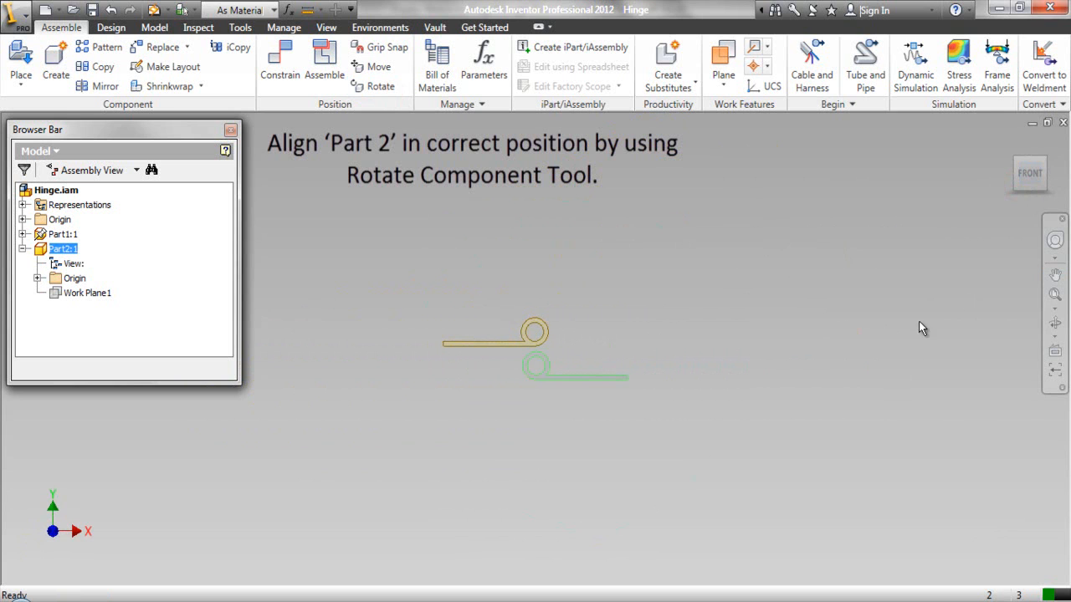
Return to the isometric view and move Part2 slightly farther away from Part1.
{"action": "left_click", "coordinate": [1055, 240]}
{"action": "left_click_drag", "start_coordinate": [923, 300], "coordinate": [870, 311]}
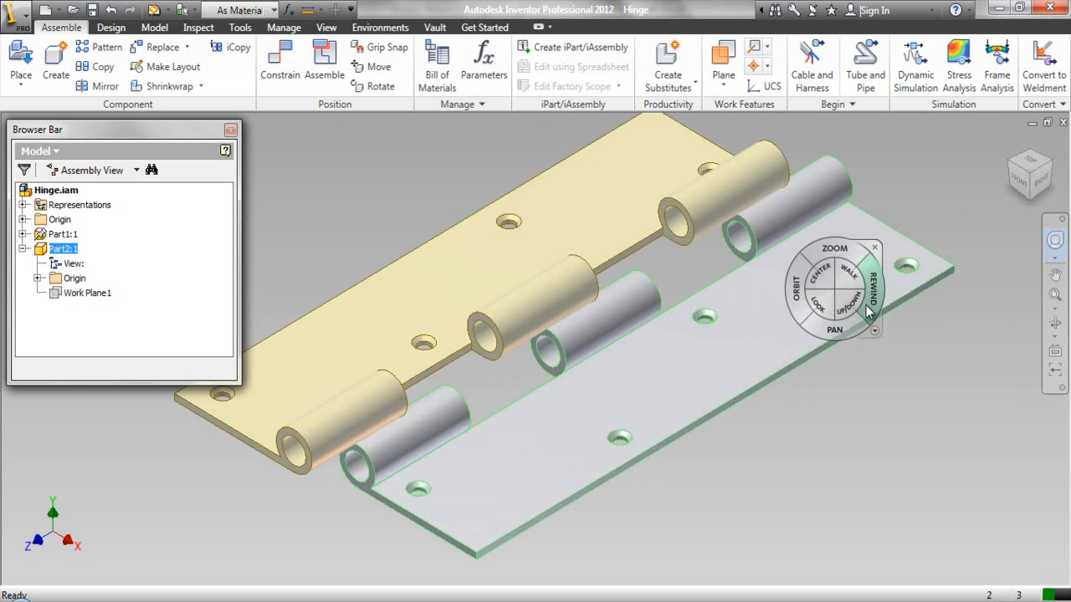
{"action": "left_click", "coordinate": [878, 248]}
{"action": "left_click_drag", "start_coordinate": [789, 306], "coordinate": [813, 326]}
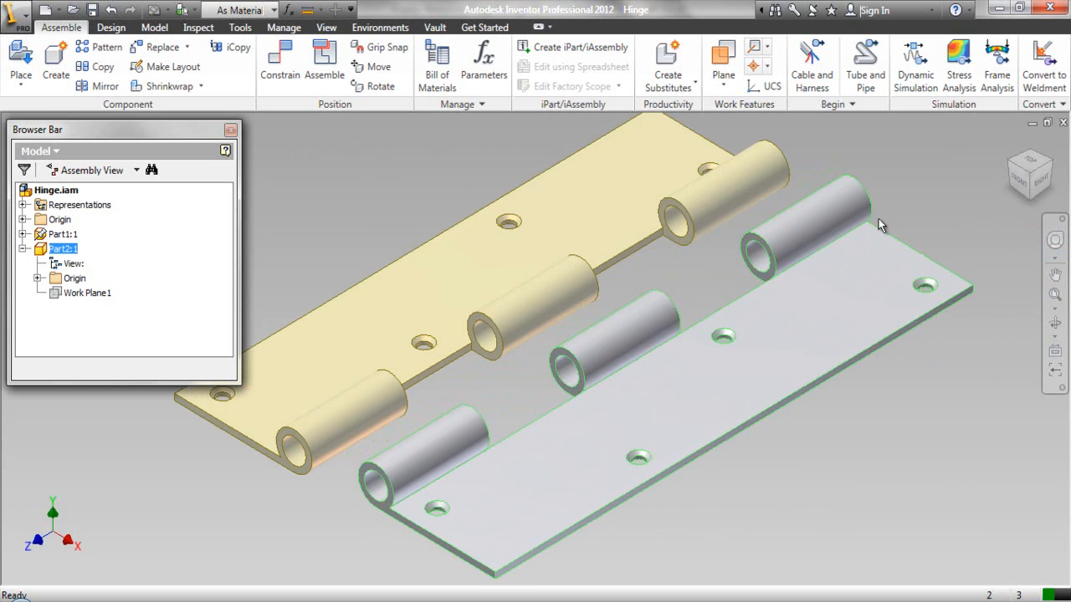
{"action": "left_click", "coordinate": [894, 197]}
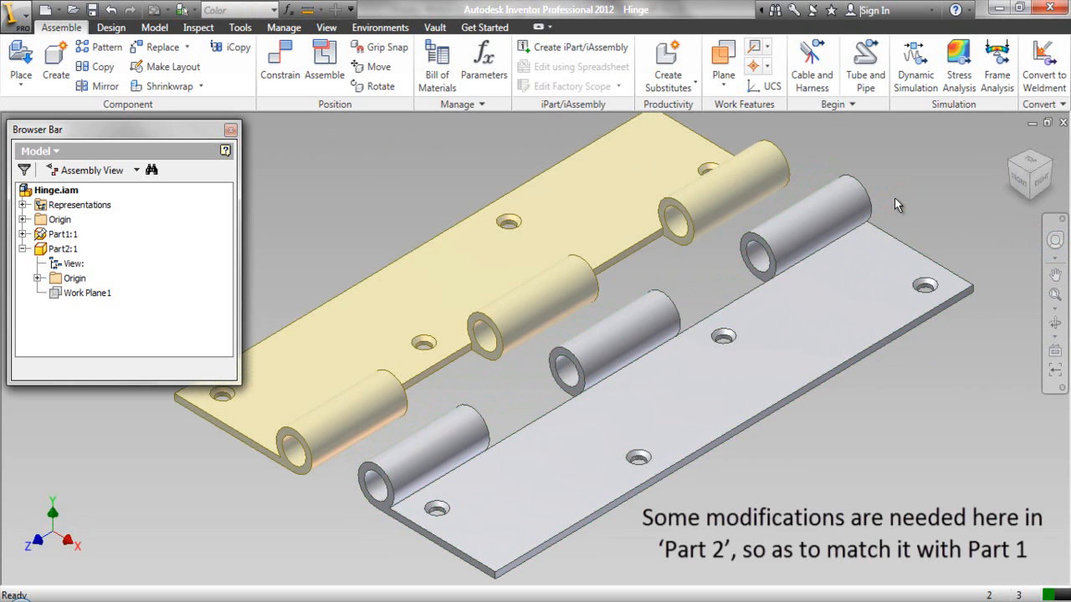
Open Part2 for editing in place and flip the direction of the 1 in Extrusion2 cut.
{"action": "left_click", "coordinate": [857, 205]}
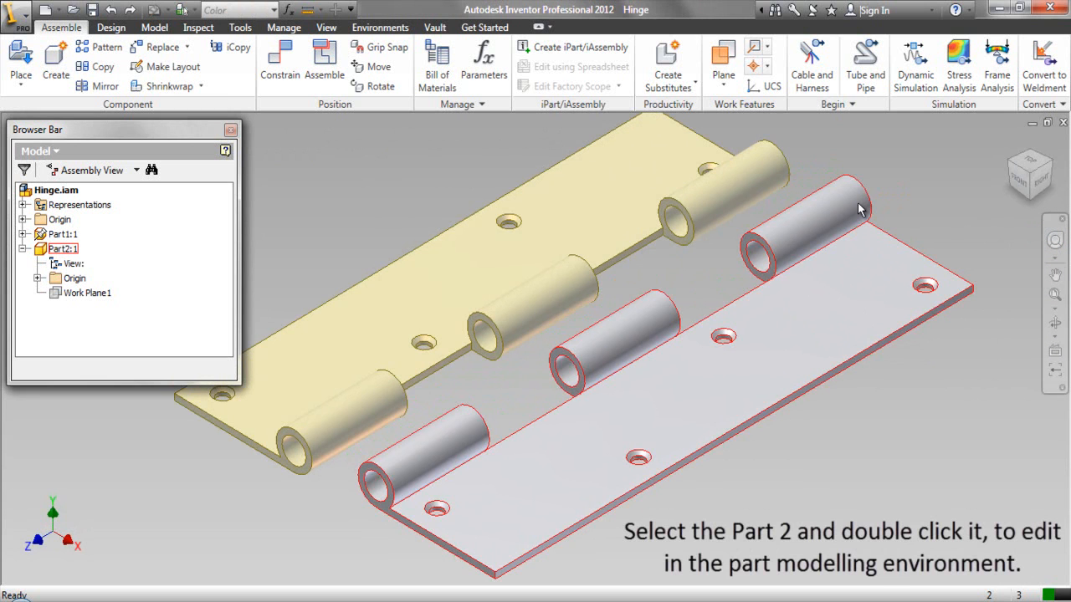
{"action": "double_click", "coordinate": [858, 207]}
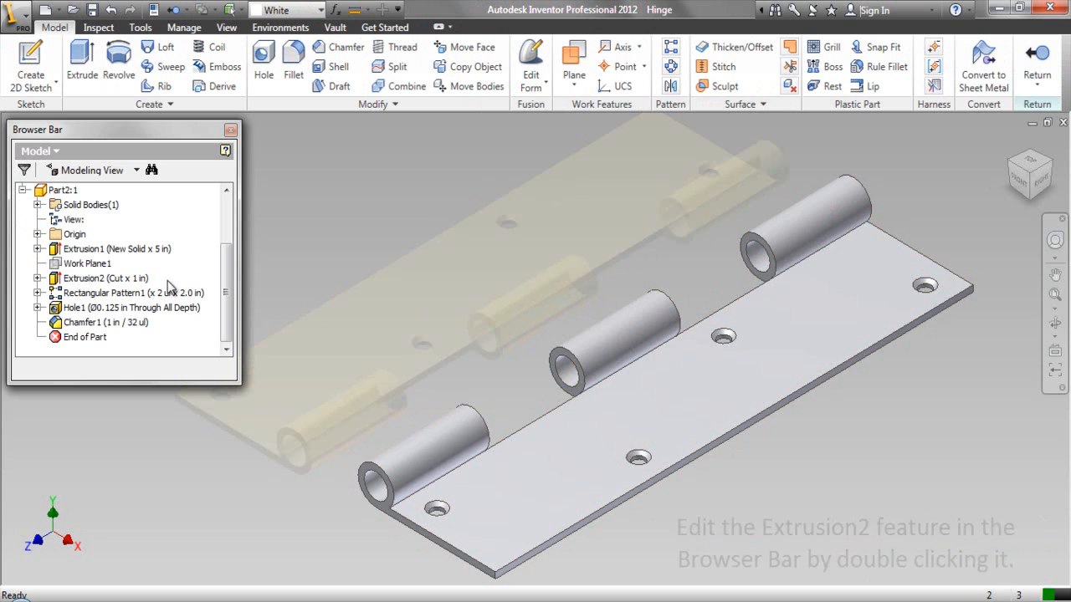
{"action": "double_click", "coordinate": [57, 281]}
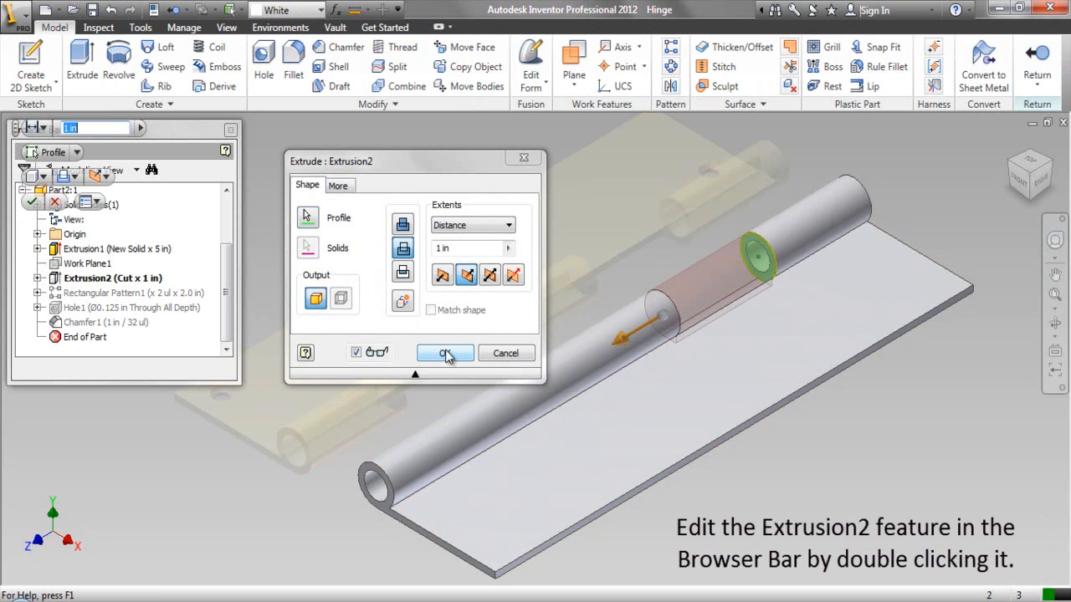
{"action": "left_click", "coordinate": [443, 277]}
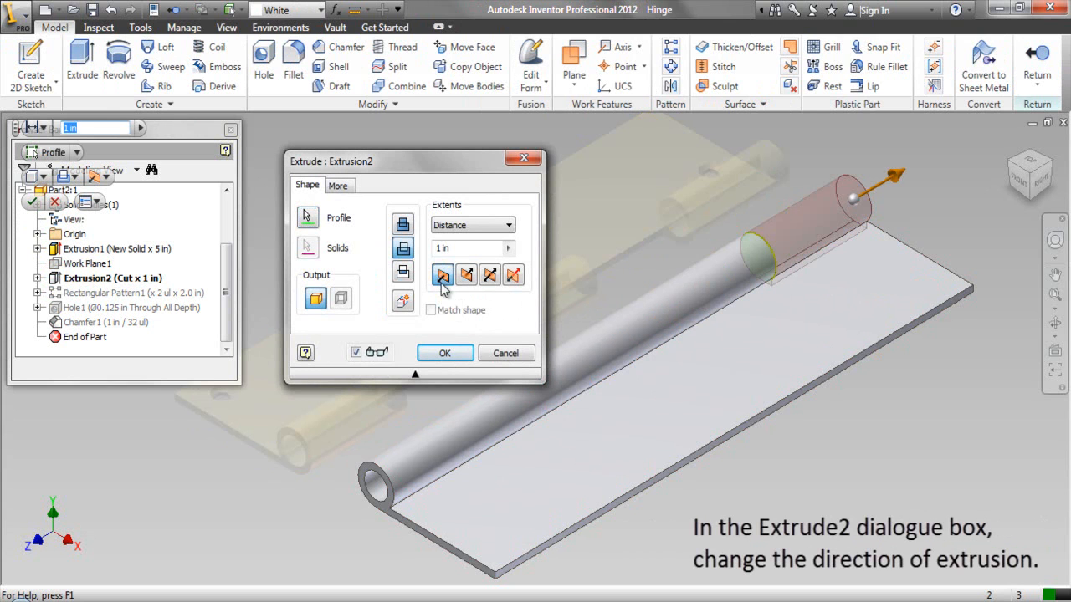
{"action": "left_click", "coordinate": [449, 352]}
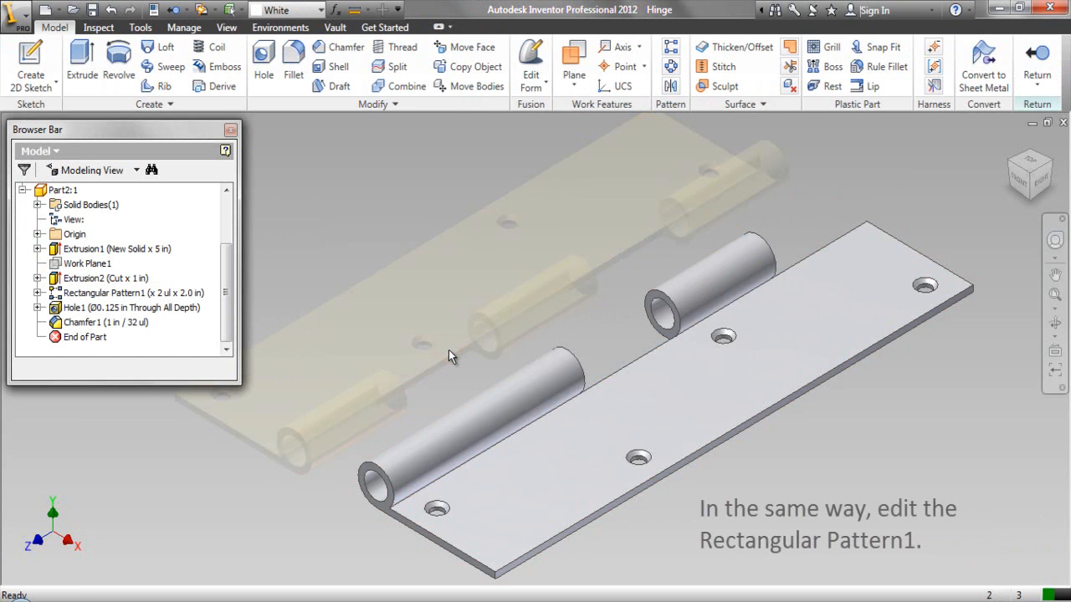
Set the column count of Part2's Rectangular Pattern1 to 3 and return to the assembly.
{"action": "left_click", "coordinate": [189, 294]}
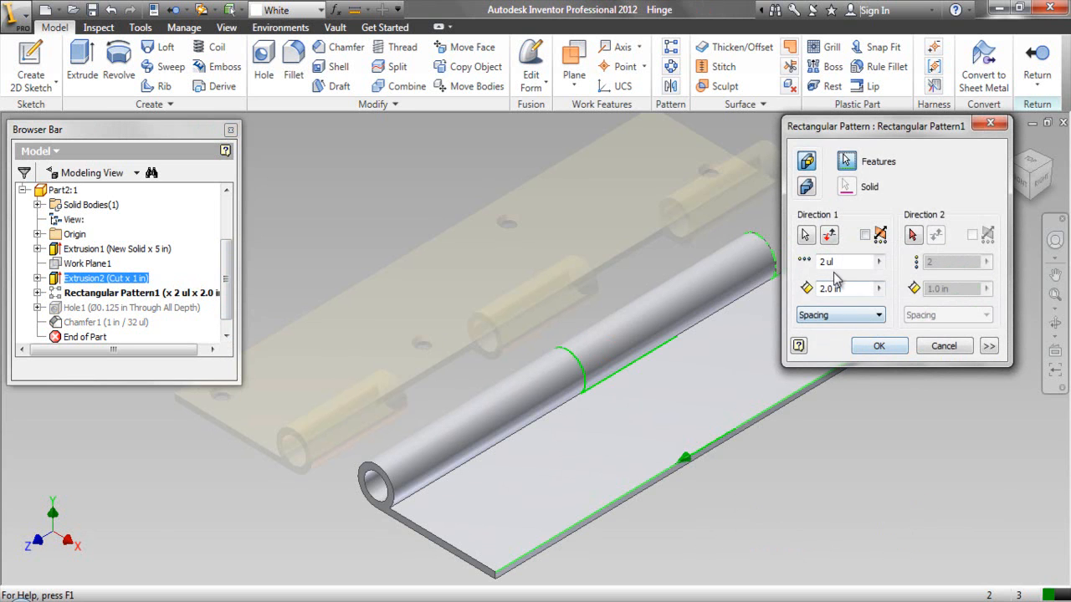
{"action": "double_click", "coordinate": [826, 261]}
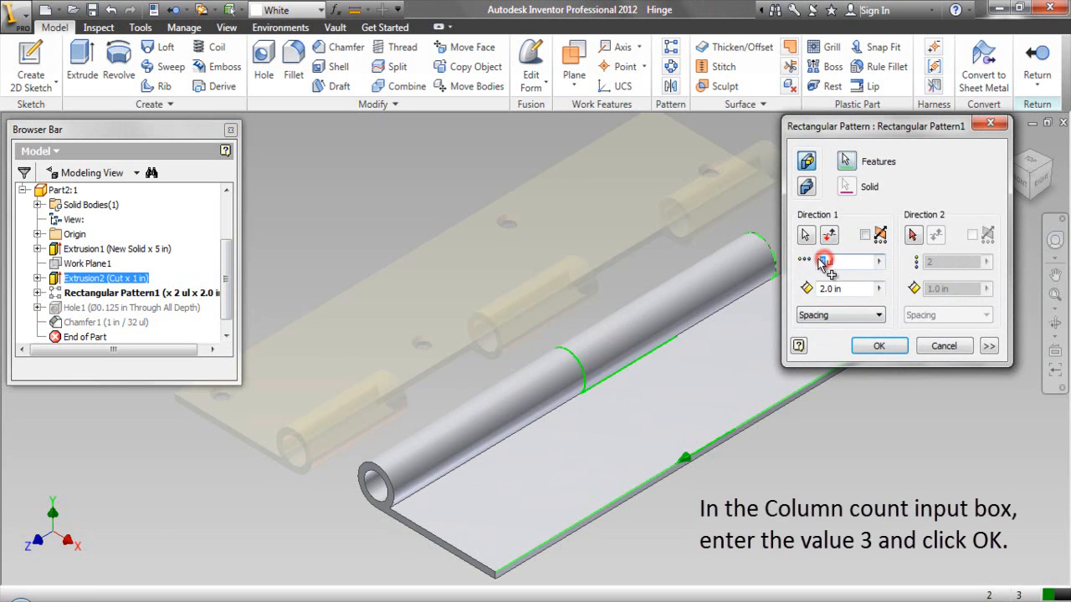
{"action": "type", "text": "3"}
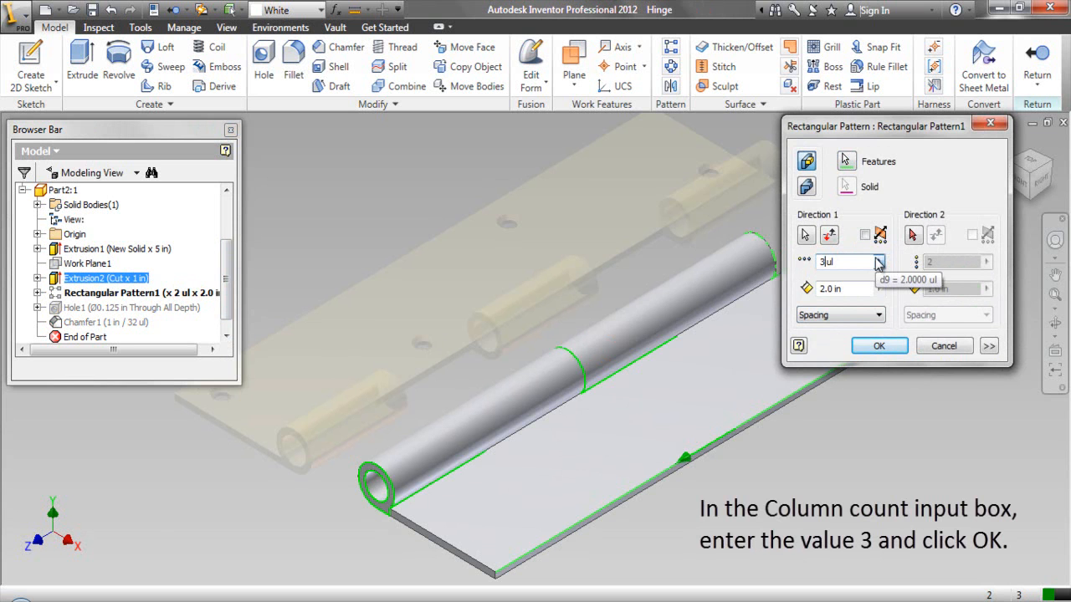
{"action": "left_click", "coordinate": [878, 350]}
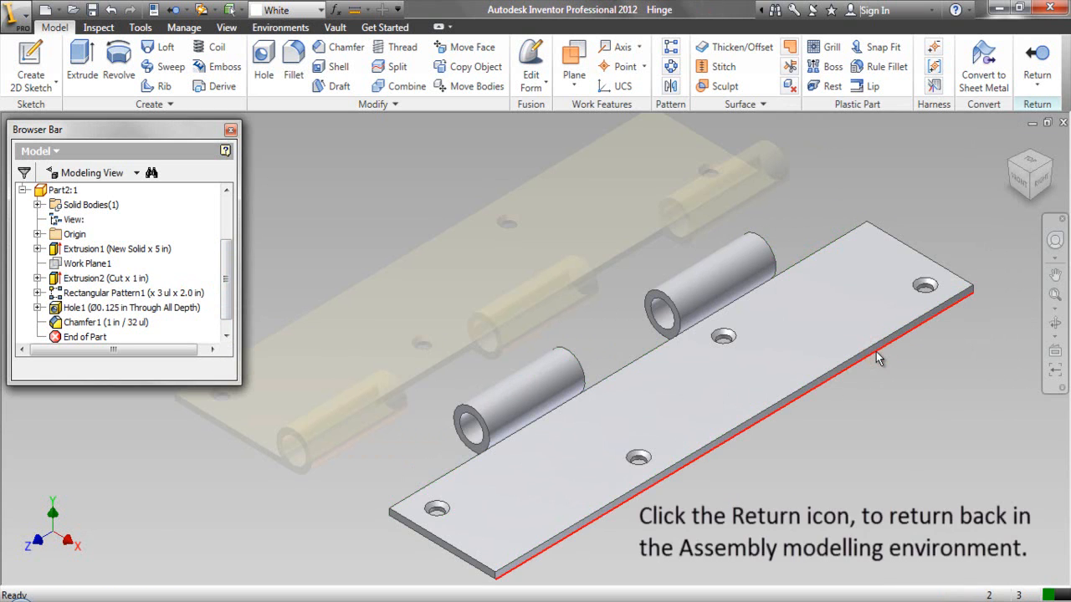
{"action": "left_click", "coordinate": [892, 403]}
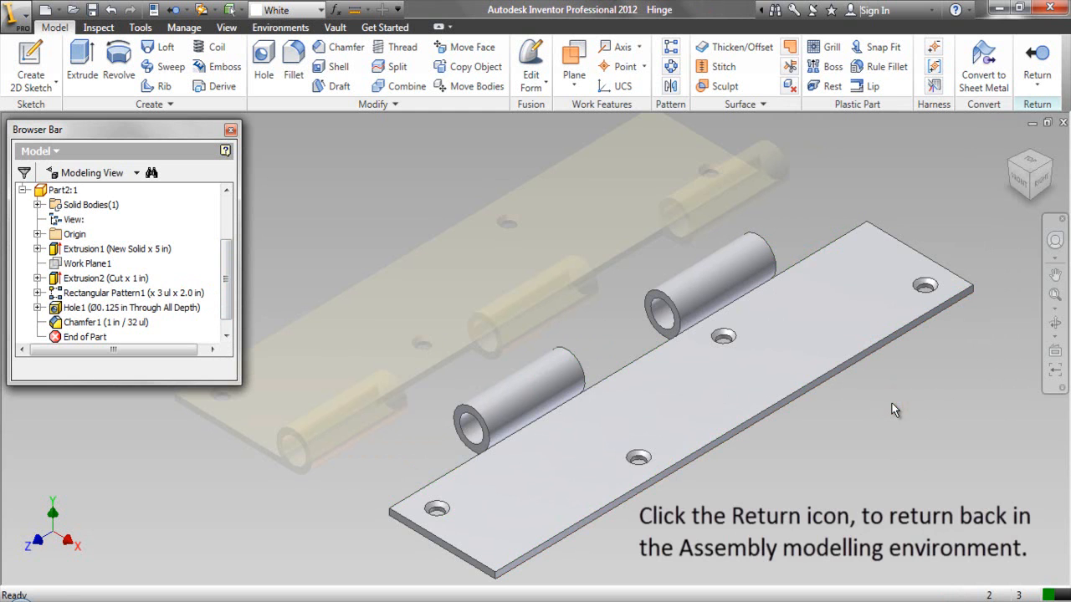
{"action": "left_click", "coordinate": [1034, 56]}
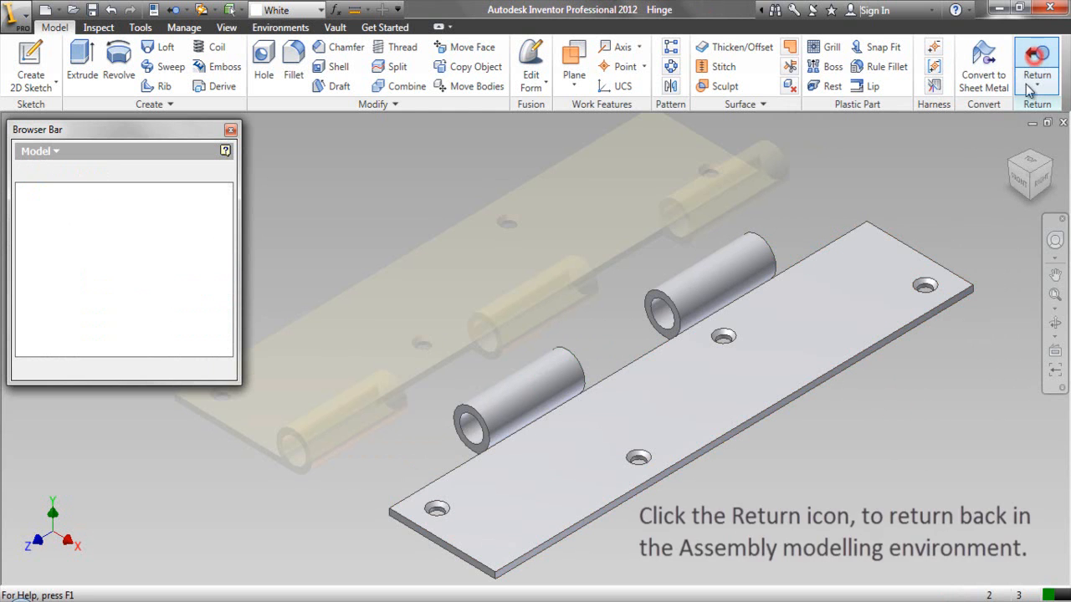
Apply a mate constraint with zero offset between the barrel axes of Part1 and Part2.
{"action": "right_click", "coordinate": [821, 446]}
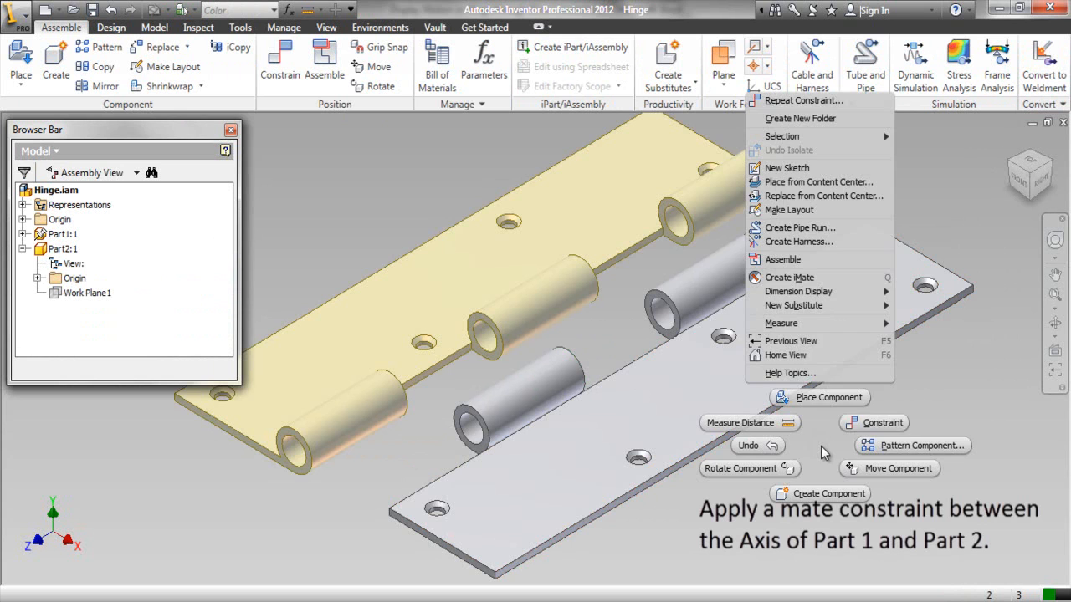
{"action": "left_click", "coordinate": [863, 425]}
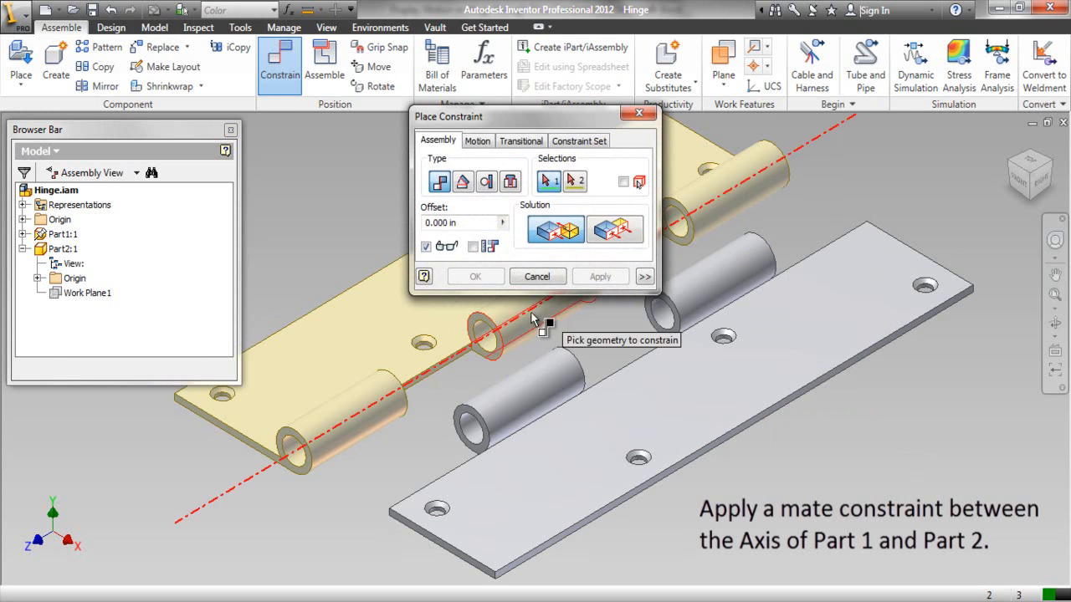
{"action": "left_click", "coordinate": [519, 336]}
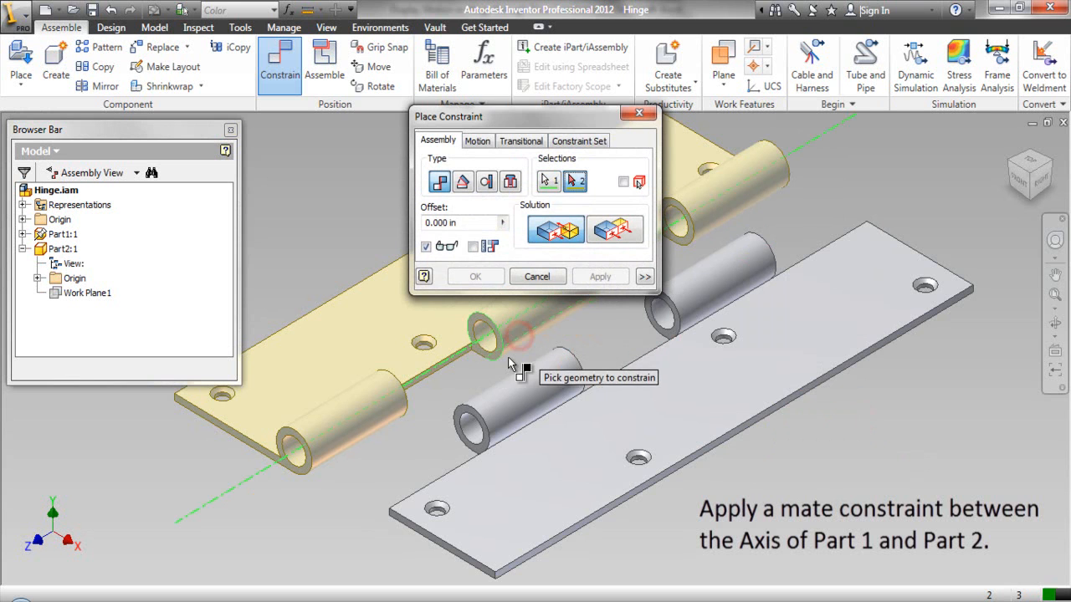
{"action": "left_click", "coordinate": [496, 416]}
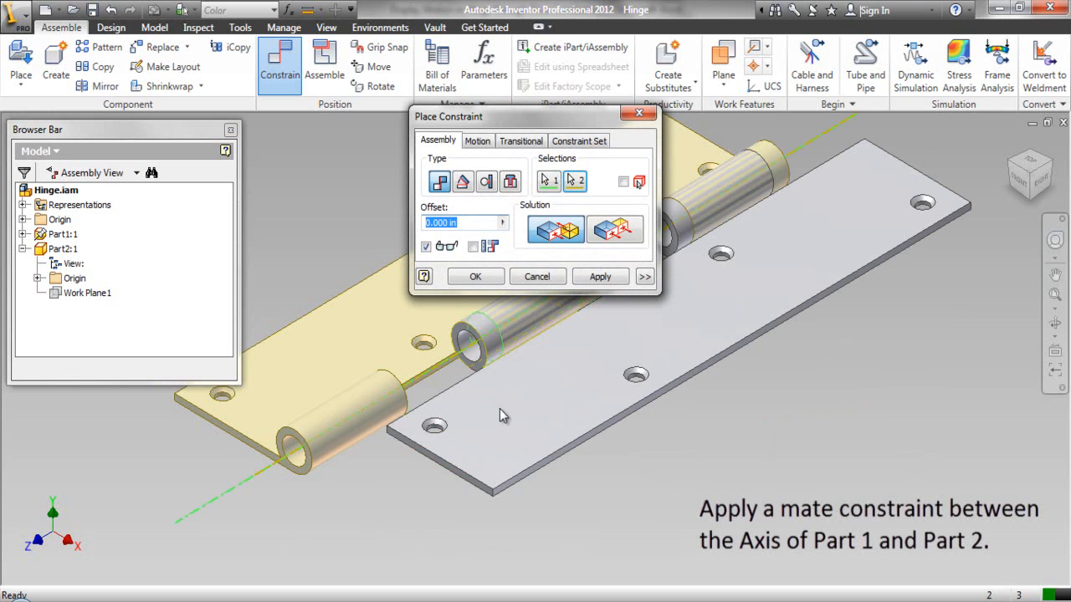
{"action": "left_click", "coordinate": [600, 277]}
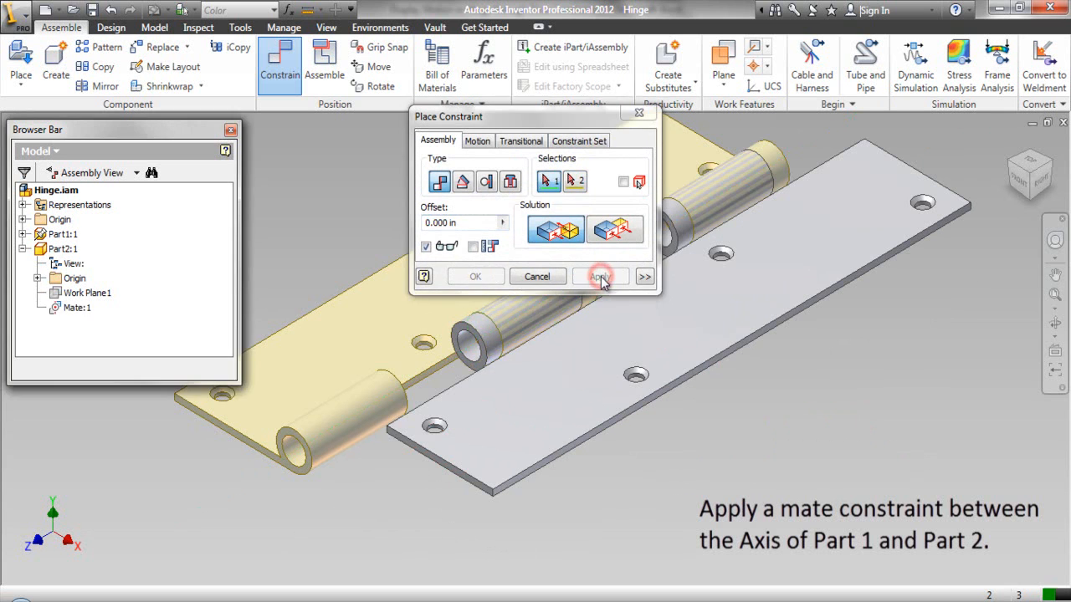
Add a flush constraint with zero offset between the front end faces of Part1 and Part2.
{"action": "left_click_drag", "start_coordinate": [531, 119], "coordinate": [194, 147]}
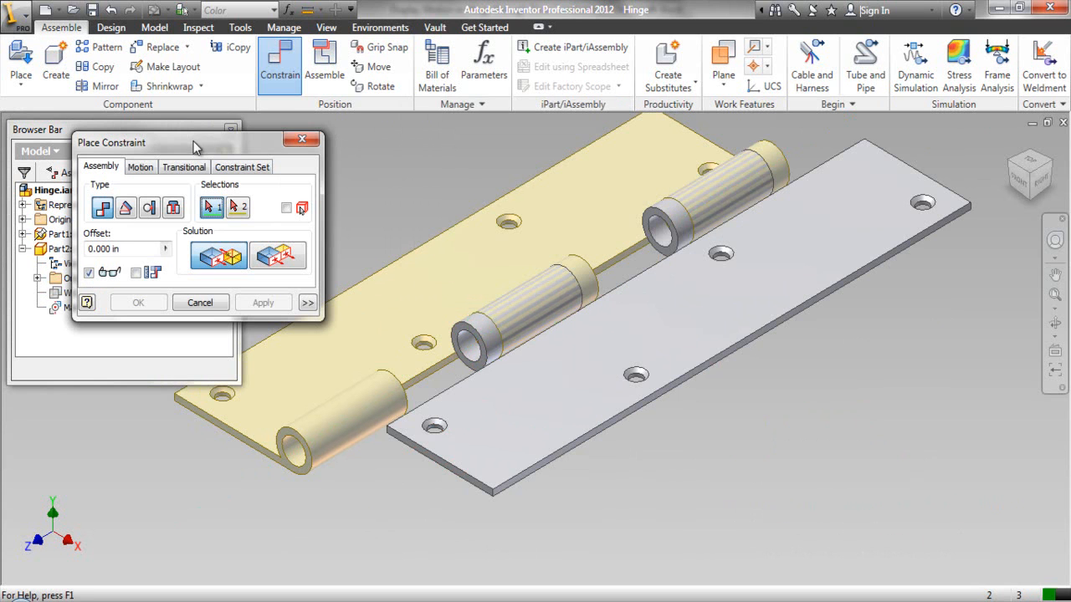
{"action": "left_click", "coordinate": [271, 263]}
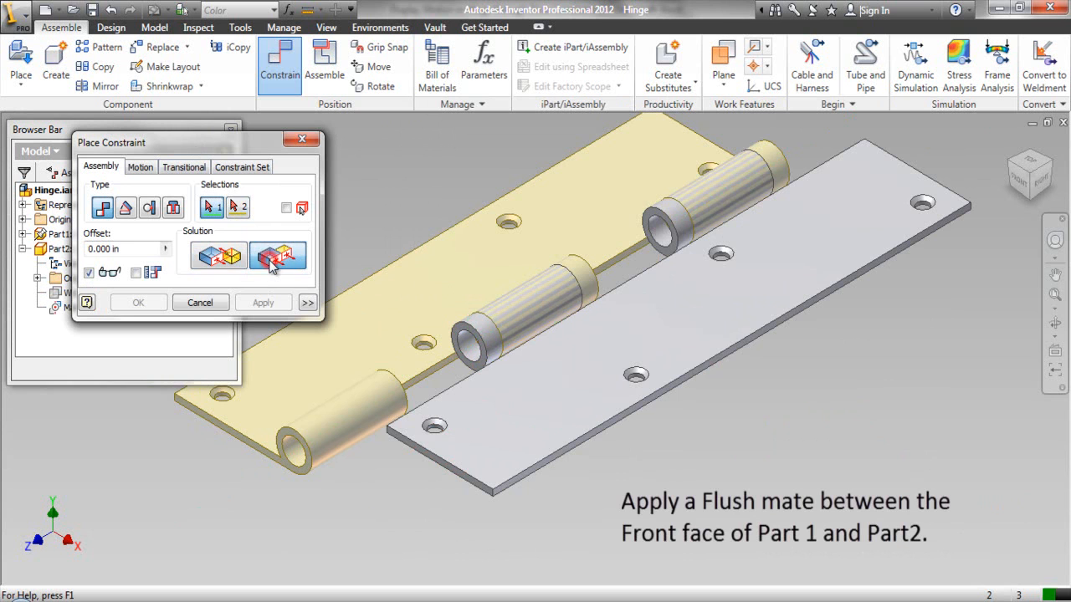
{"action": "left_click", "coordinate": [285, 465]}
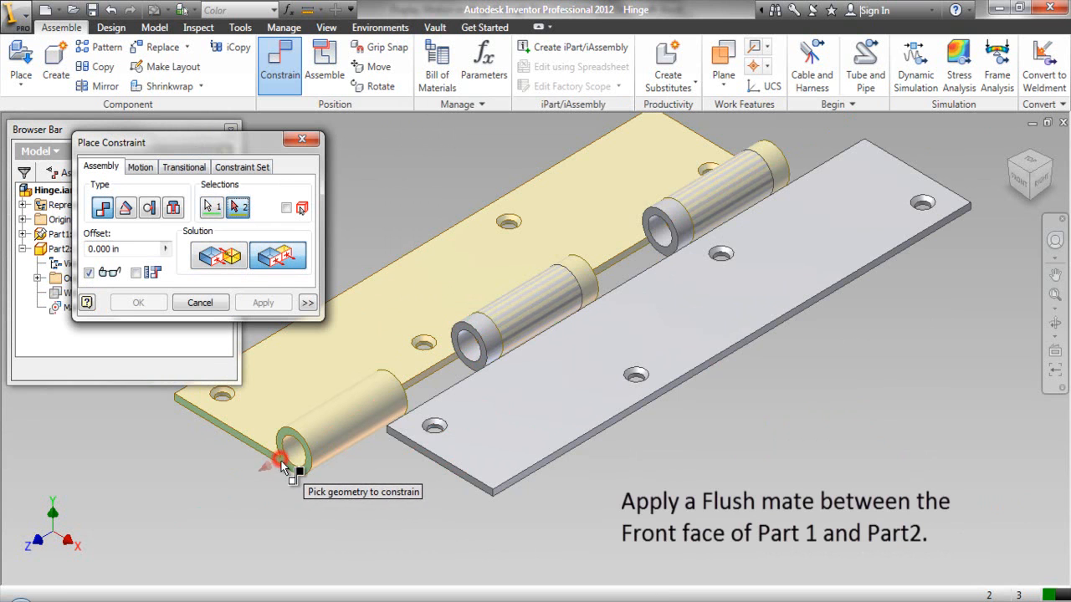
{"action": "left_click", "coordinate": [431, 457]}
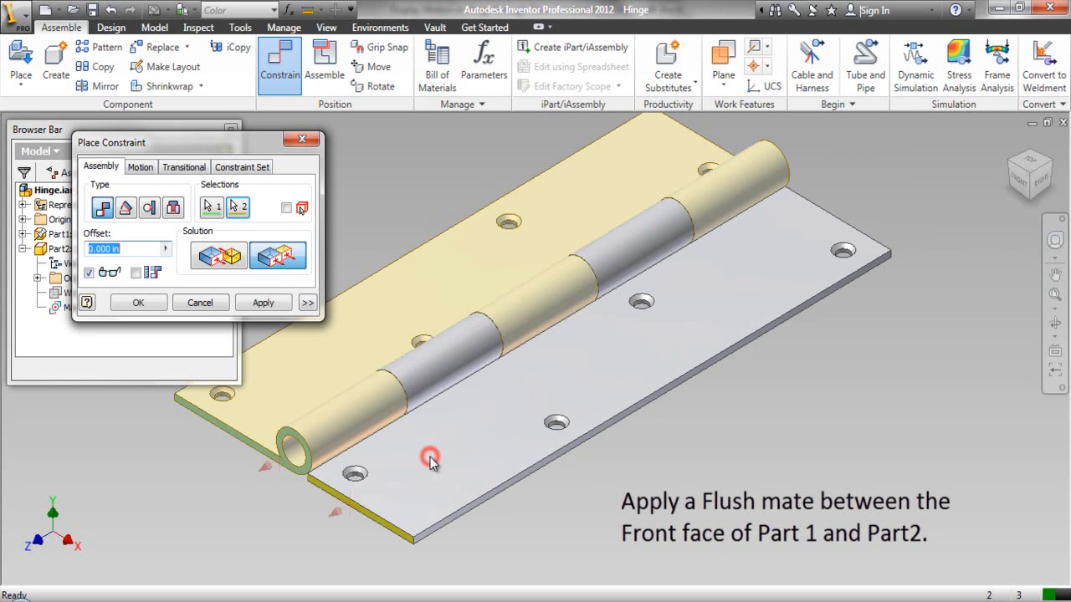
{"action": "left_click", "coordinate": [138, 304]}
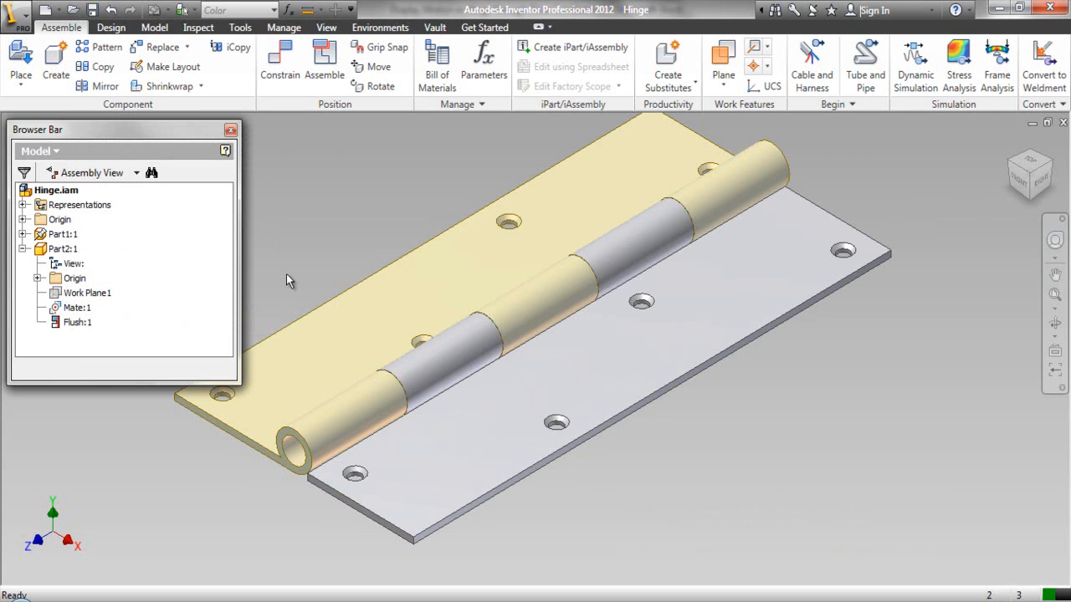
Create an in-place component named Centre Pin from the Standard.ipt template on the assembly's XY plane.
{"action": "left_click", "coordinate": [56, 74]}
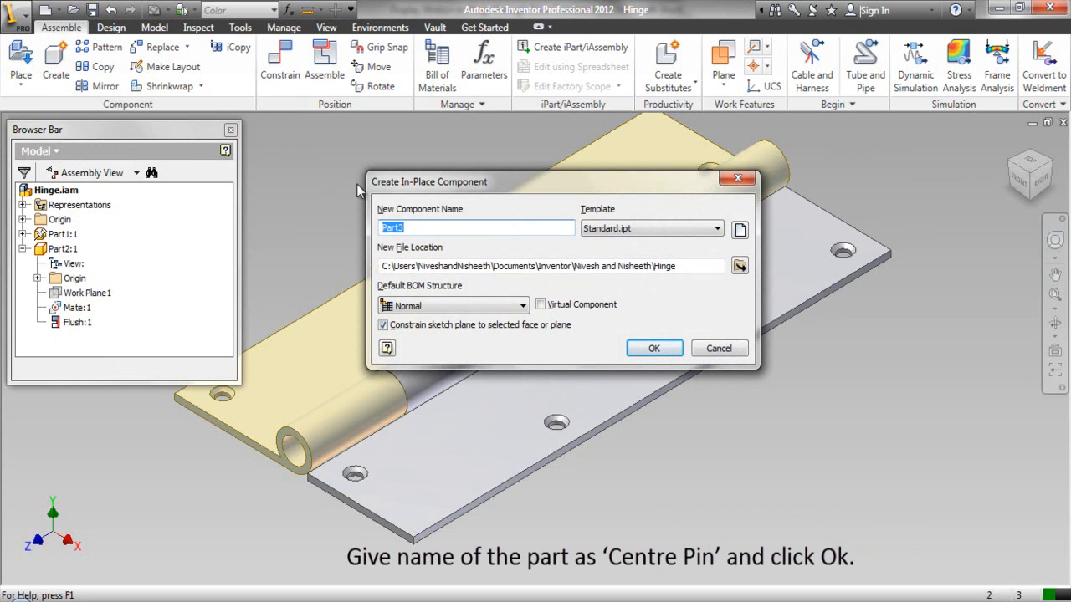
{"action": "right_click", "coordinate": [395, 226]}
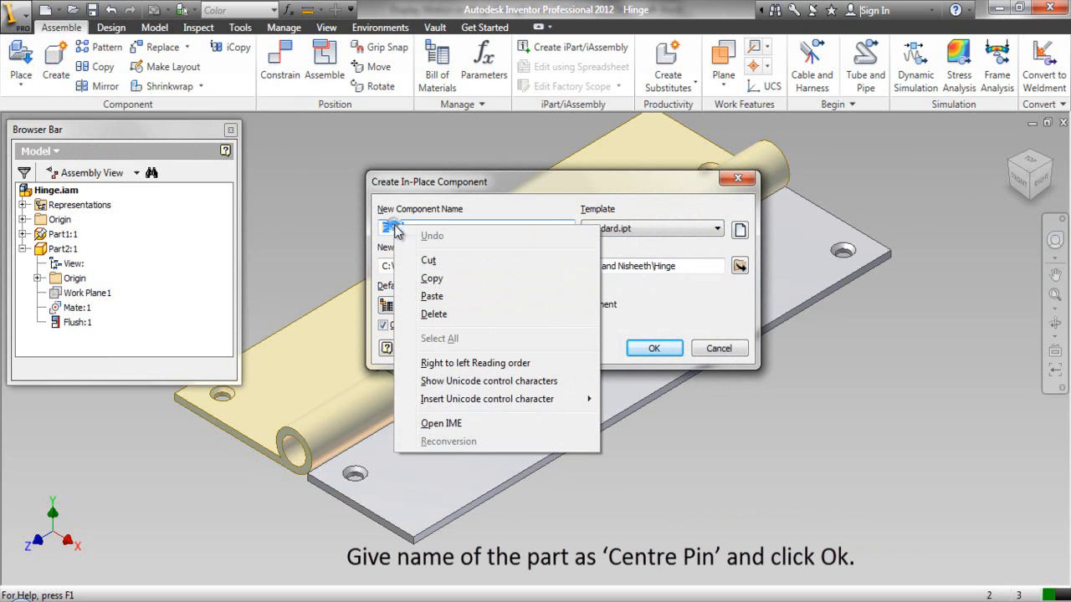
{"action": "left_click", "coordinate": [436, 296]}
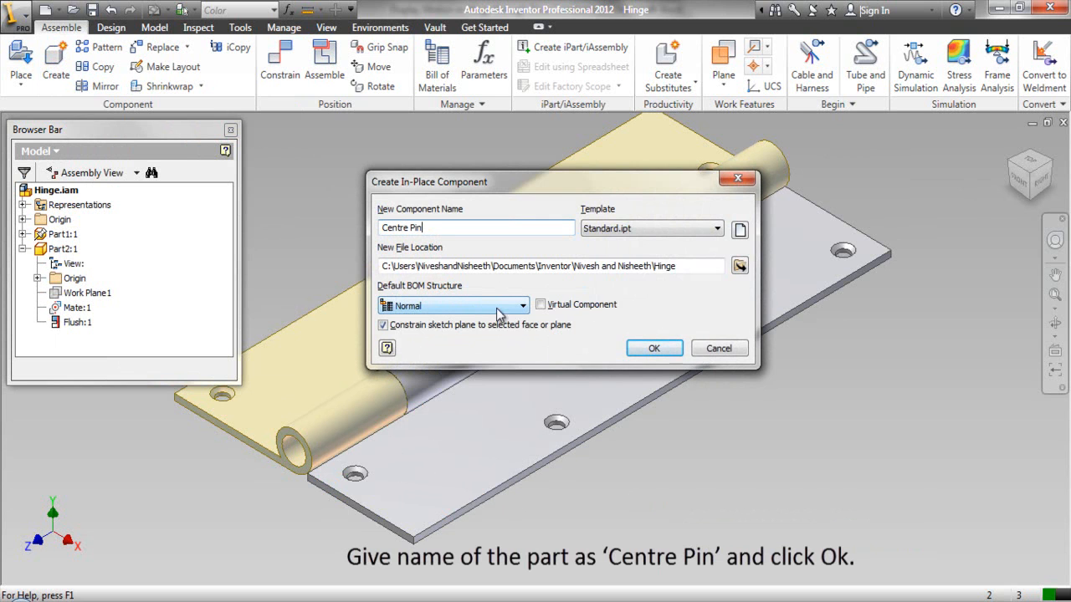
{"action": "left_click", "coordinate": [649, 358]}
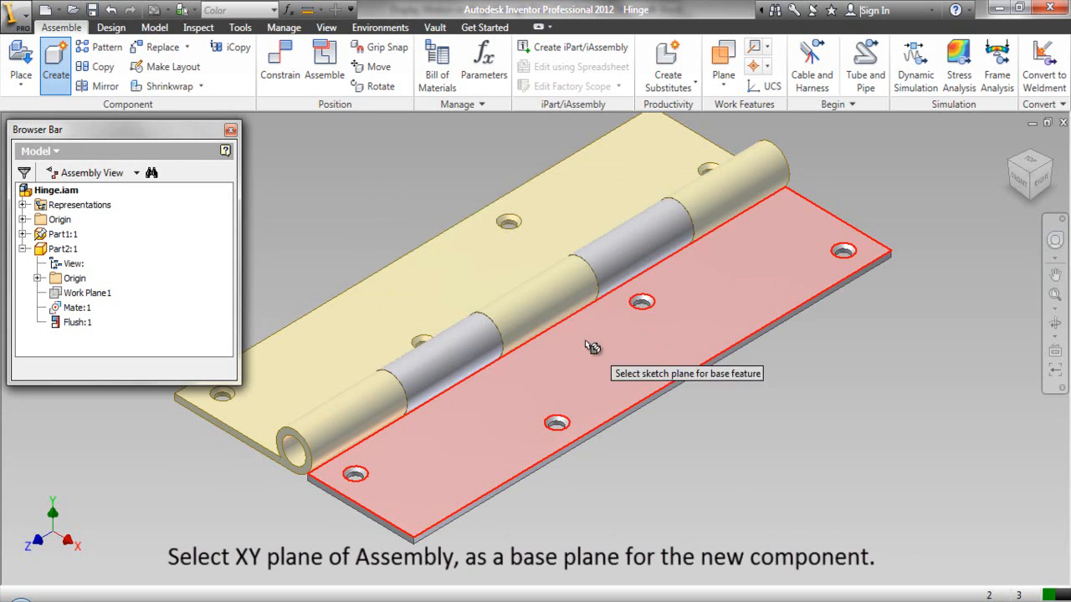
{"action": "left_click", "coordinate": [22, 219]}
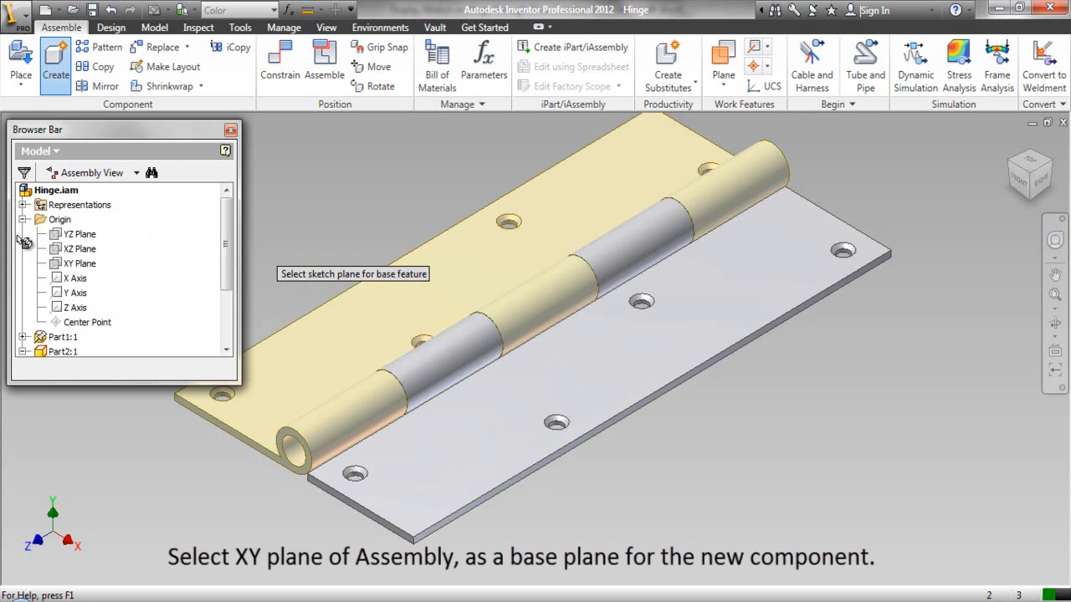
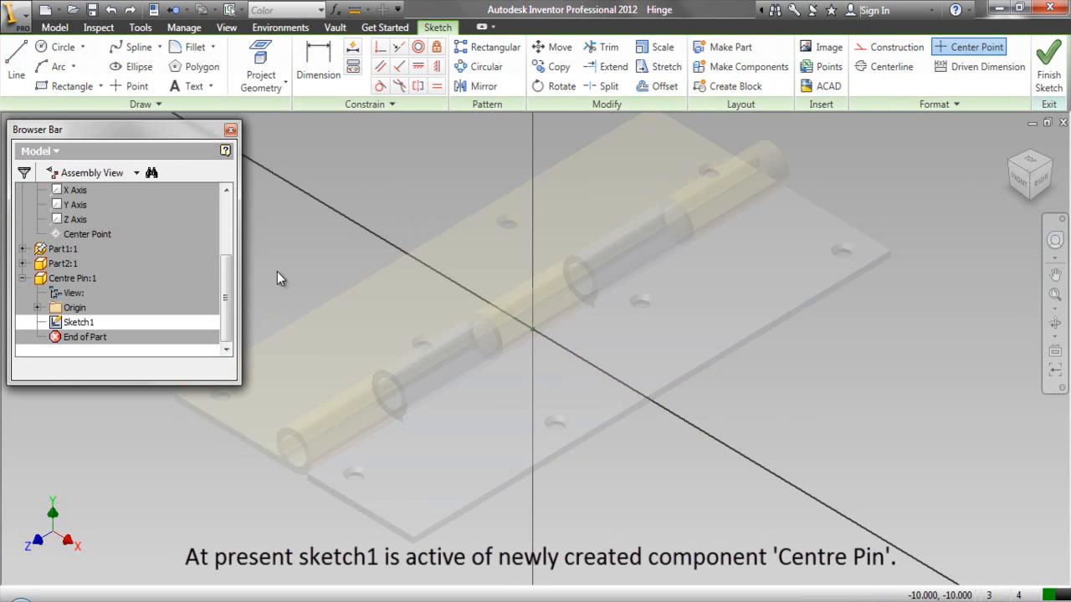
Project the circular edge of a hinge barrel's hole into the Centre Pin sketch and finish the sketch.
{"action": "right_click", "coordinate": [277, 271]}
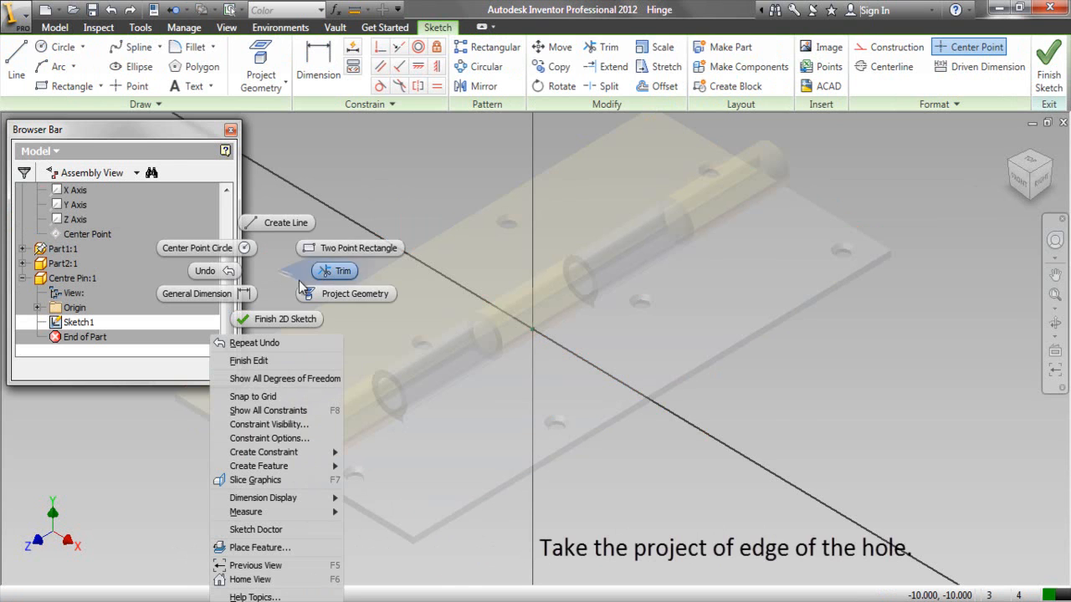
{"action": "left_click", "coordinate": [316, 293]}
{"action": "left_click", "coordinate": [481, 326]}
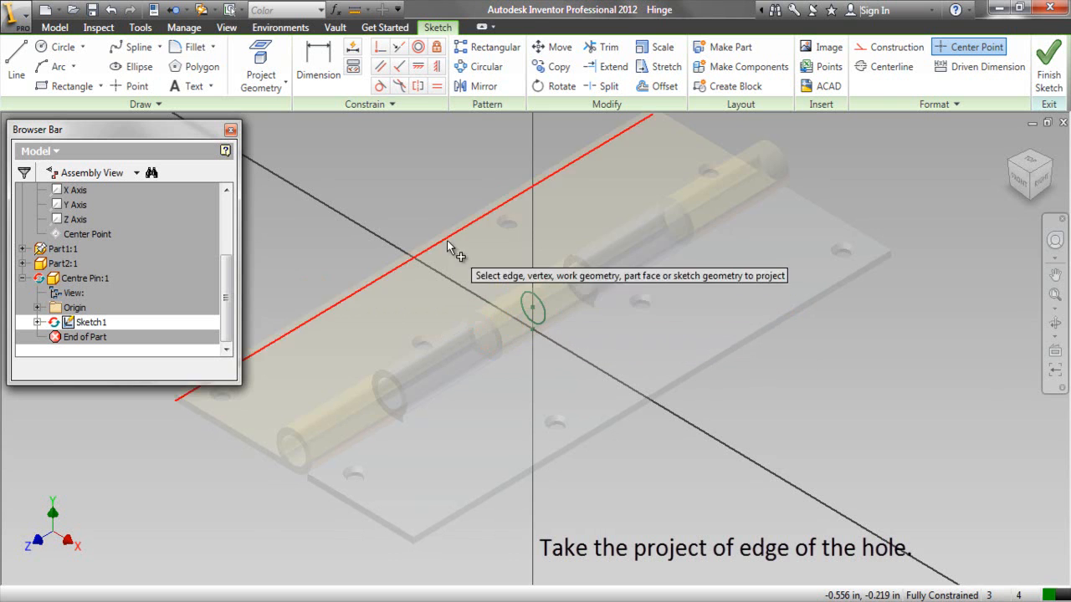
{"action": "right_click", "coordinate": [427, 190]}
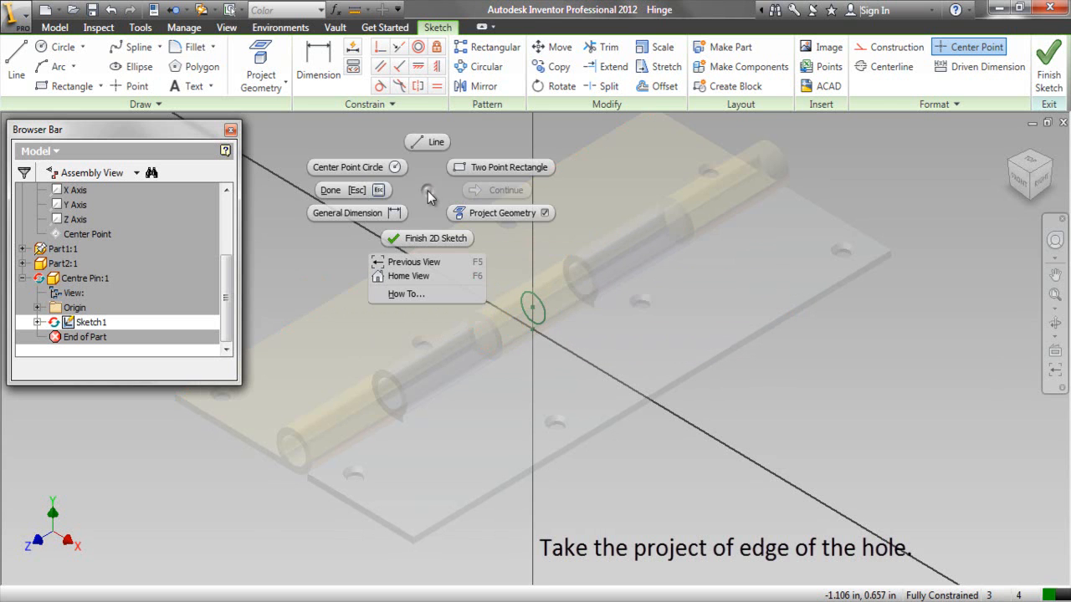
{"action": "left_click", "coordinate": [376, 191]}
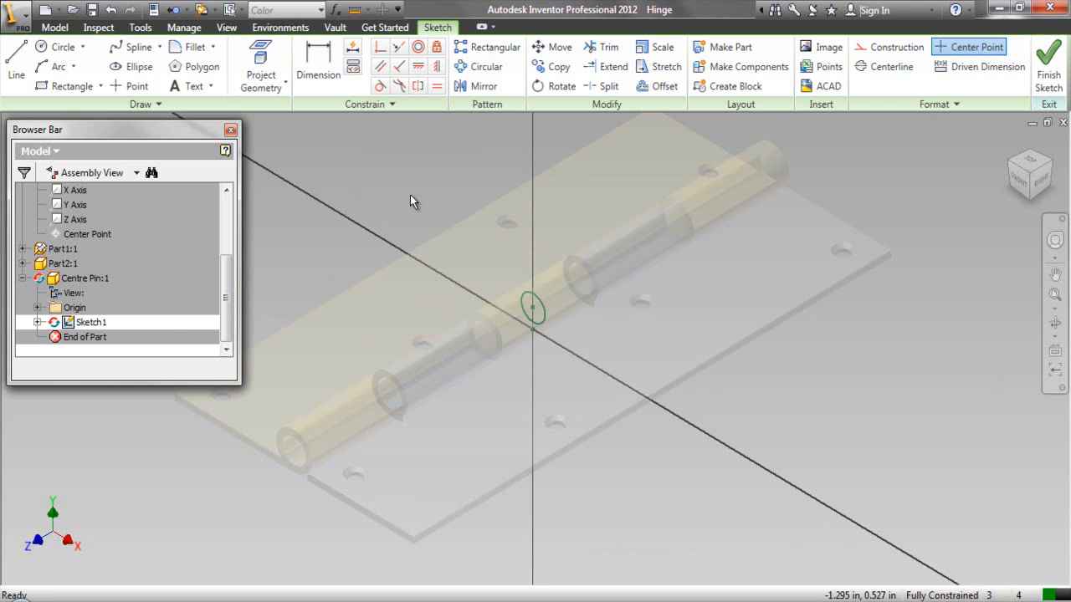
{"action": "right_click", "coordinate": [410, 195]}
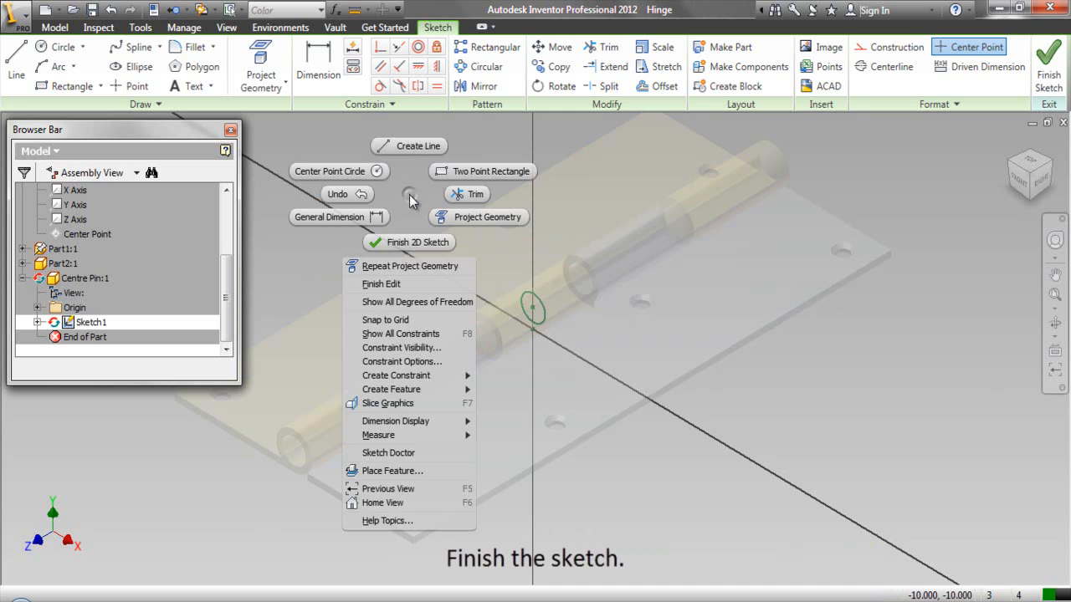
{"action": "left_click", "coordinate": [408, 242]}
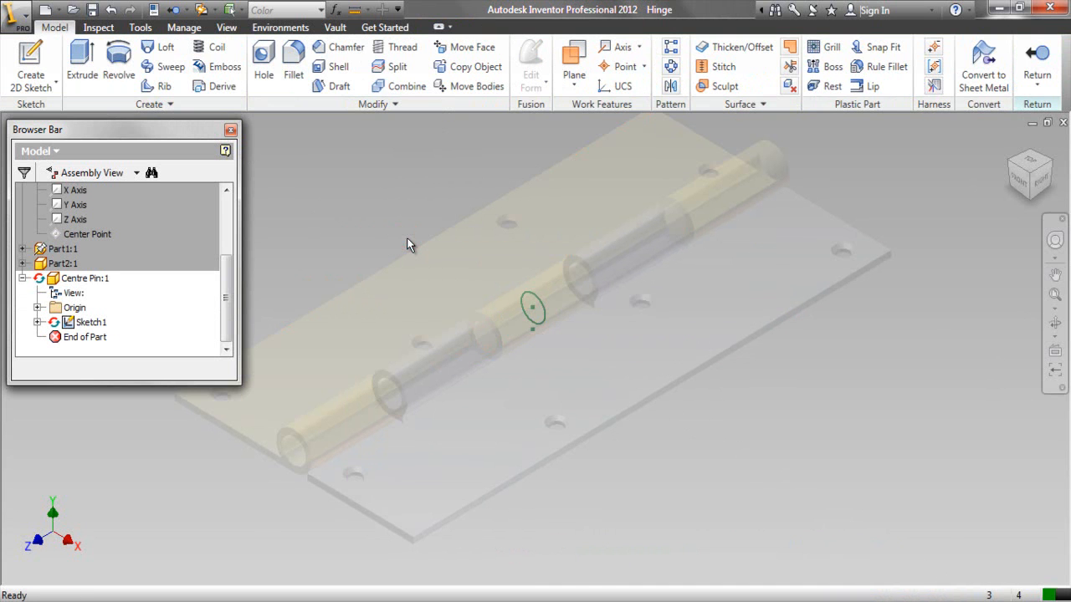
Extrude the projected circle as a solid with Between extents, from Part1's front end face to its rear end face.
{"action": "left_click", "coordinate": [74, 72]}
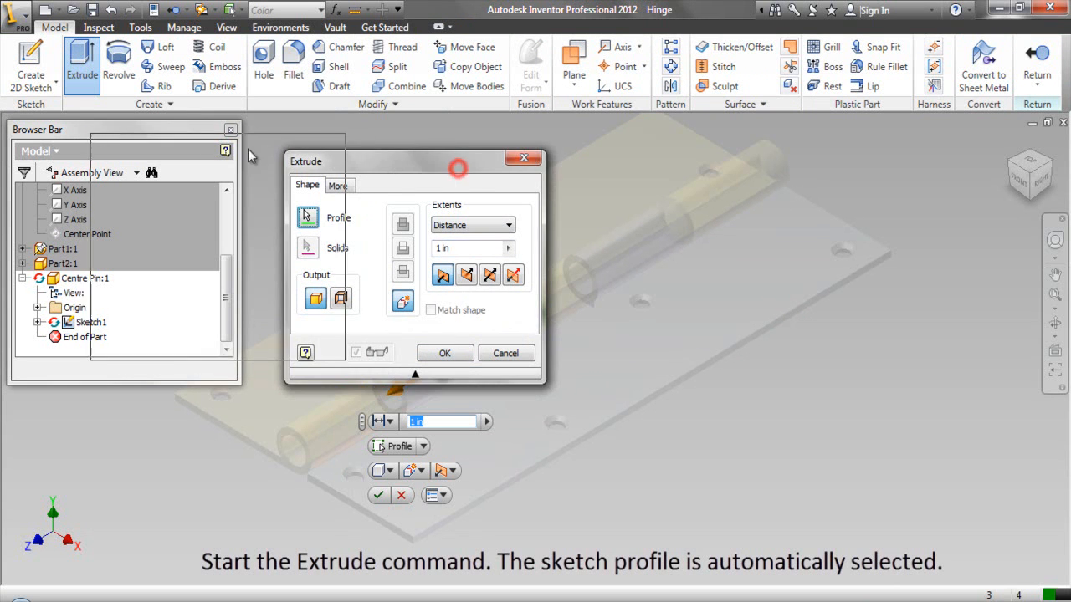
{"action": "left_click_drag", "start_coordinate": [459, 176], "coordinate": [198, 150]}
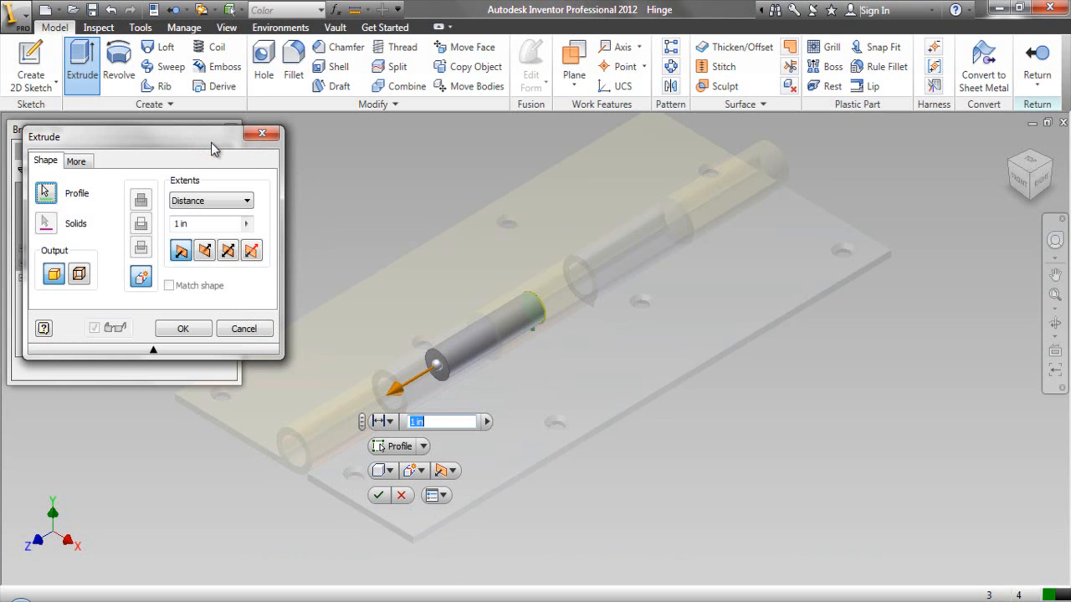
{"action": "left_click", "coordinate": [248, 202]}
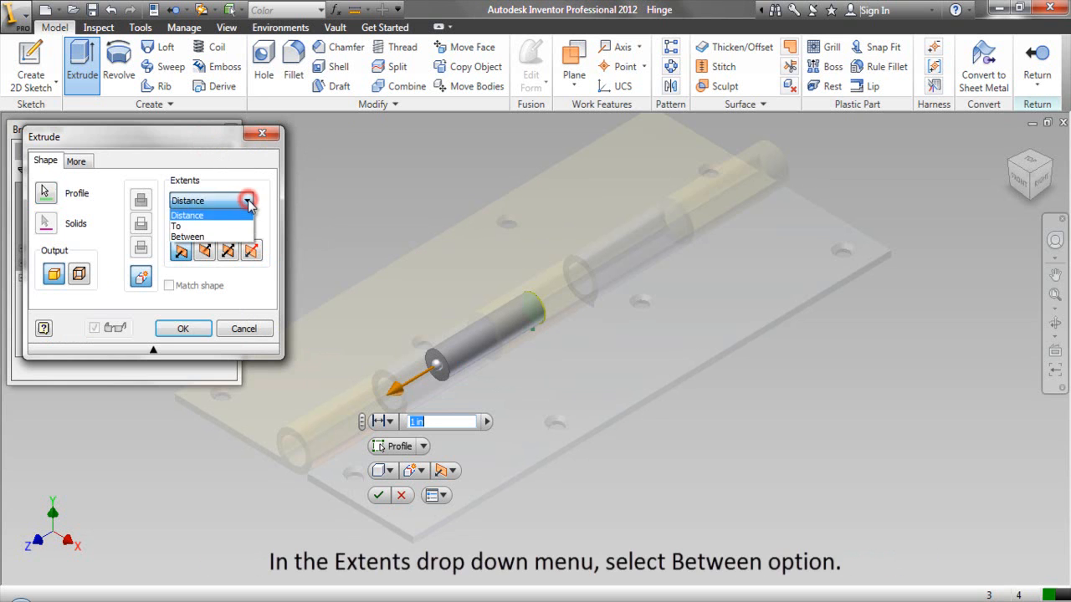
{"action": "left_click", "coordinate": [222, 237]}
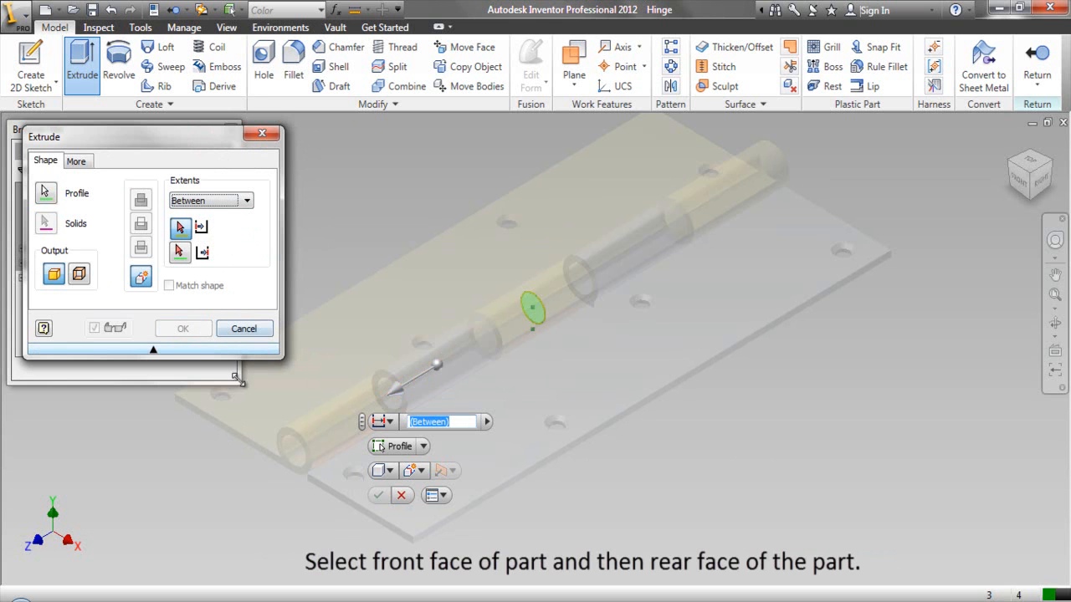
{"action": "left_click", "coordinate": [289, 452]}
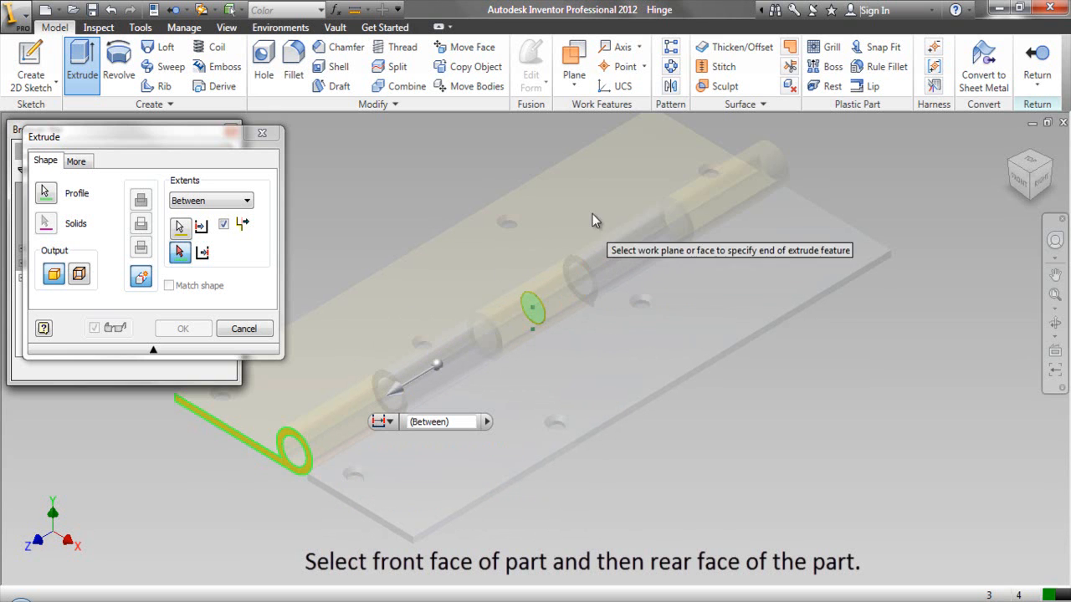
{"action": "left_click", "coordinate": [759, 162]}
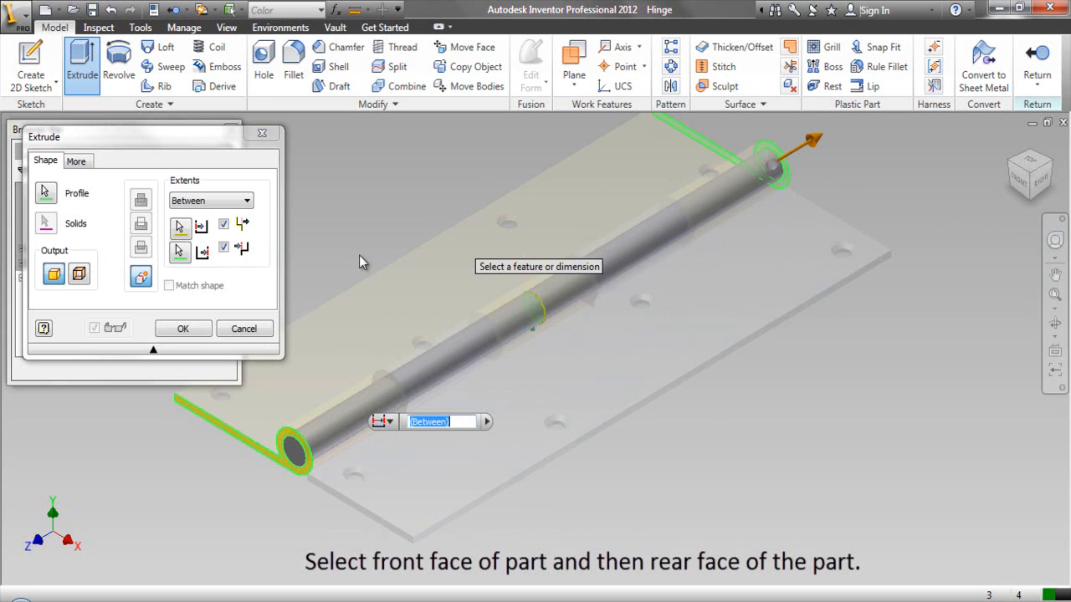
{"action": "left_click", "coordinate": [248, 276]}
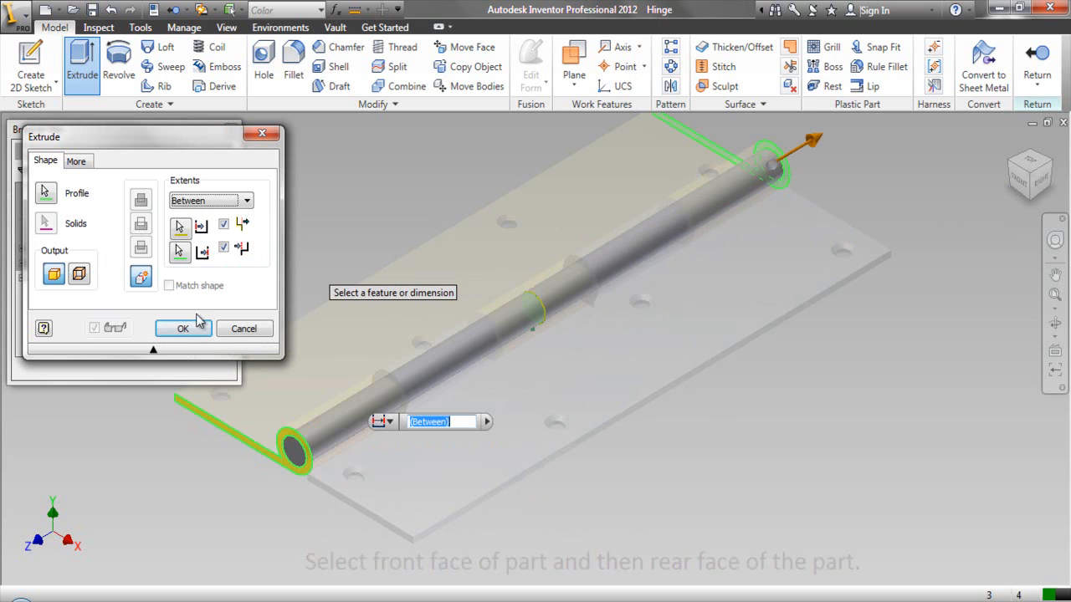
{"action": "left_click", "coordinate": [180, 329]}
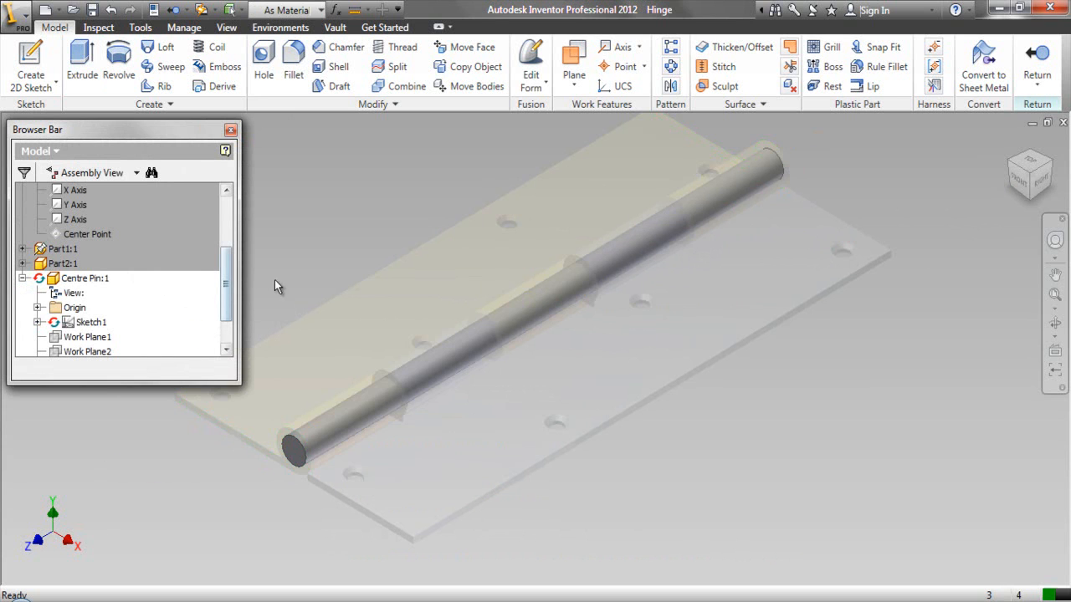
Change the Centre Pin's colour to Popcorn.
{"action": "left_click", "coordinate": [321, 10]}
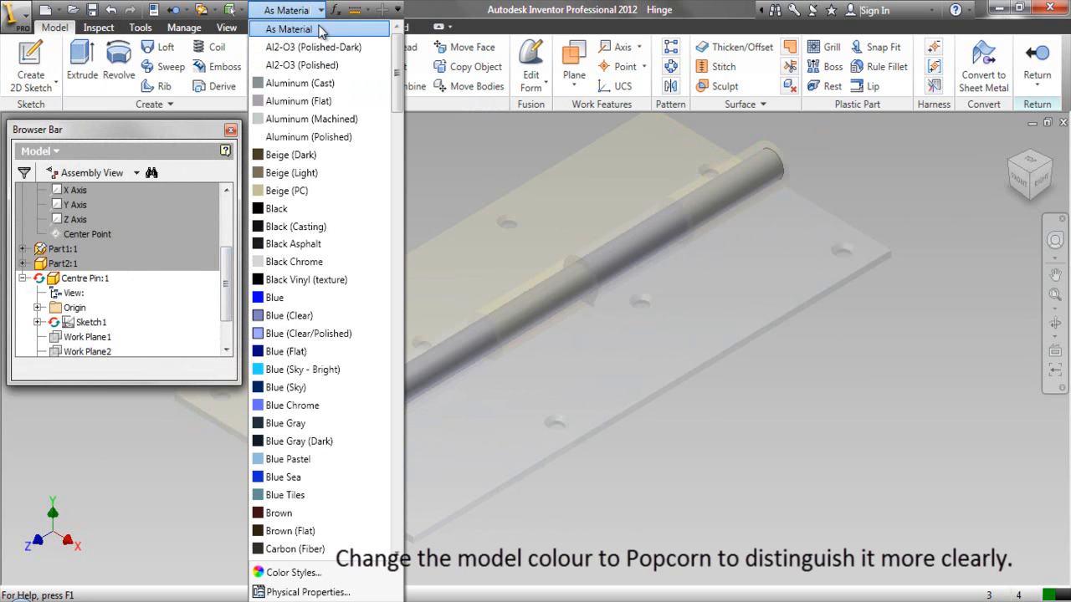
{"action": "scroll", "coordinate": [306, 150], "scroll_direction": "down", "scroll_amount": 20}
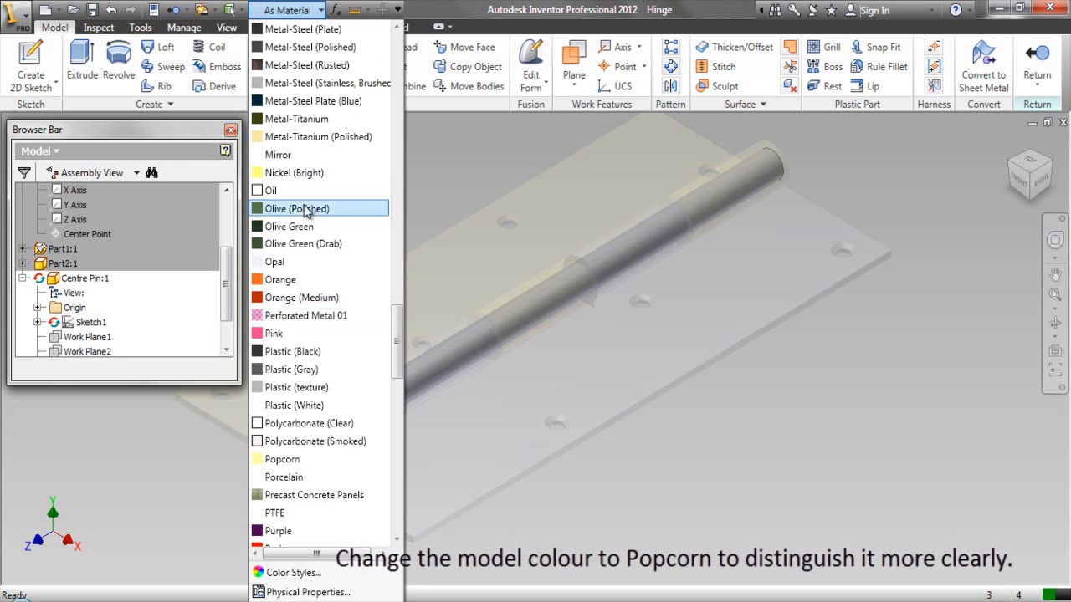
{"action": "left_click", "coordinate": [285, 459]}
{"action": "left_click", "coordinate": [243, 488]}
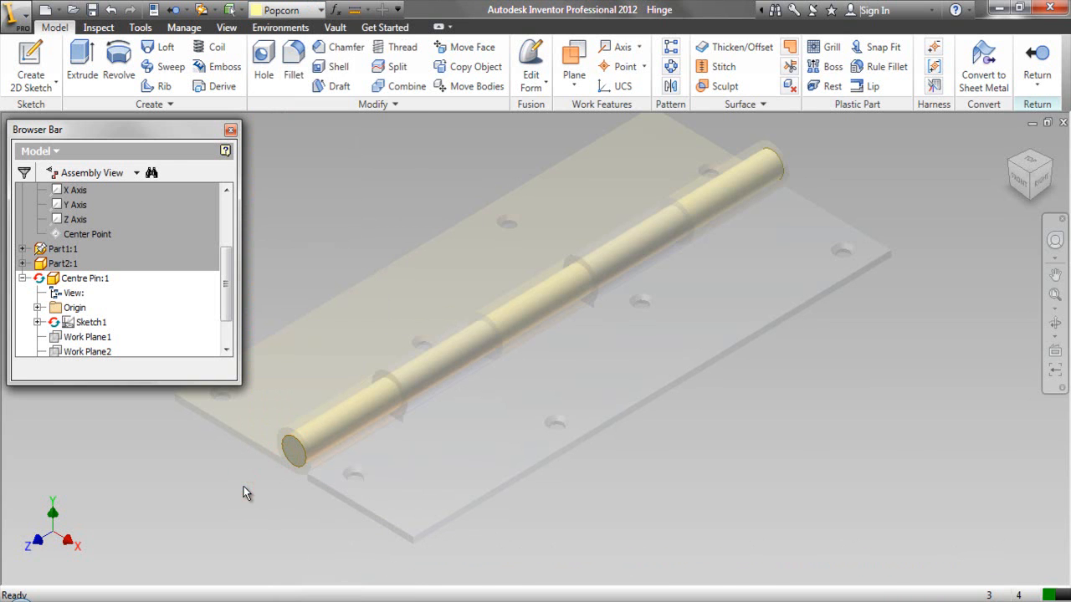
Create a new sketch on the YZ origin plane of the Centre Pin.
{"action": "left_click", "coordinate": [90, 278]}
{"action": "left_click", "coordinate": [224, 306]}
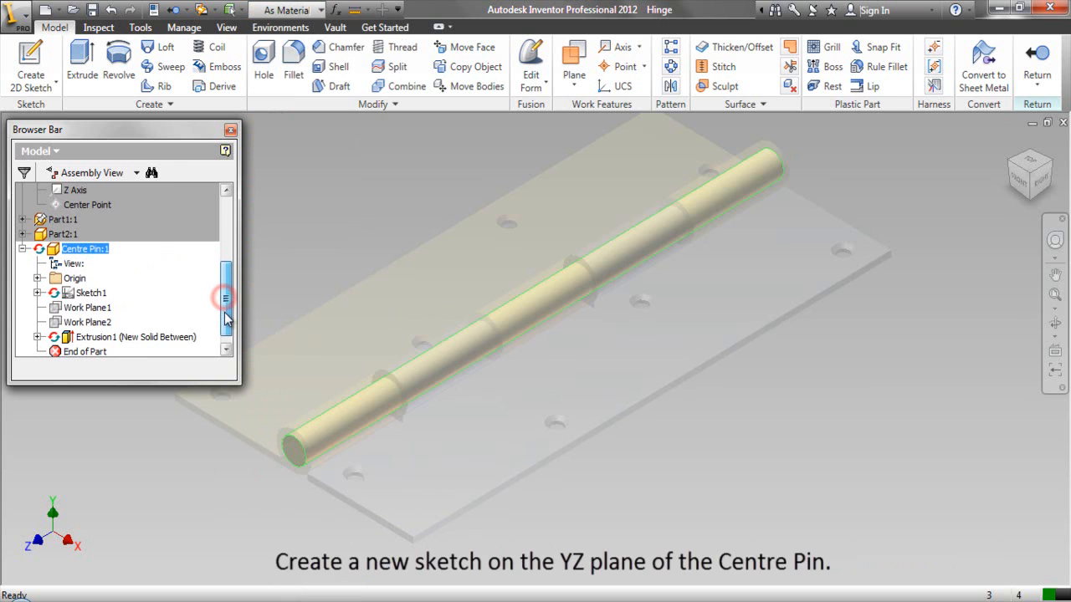
{"action": "left_click", "coordinate": [53, 279]}
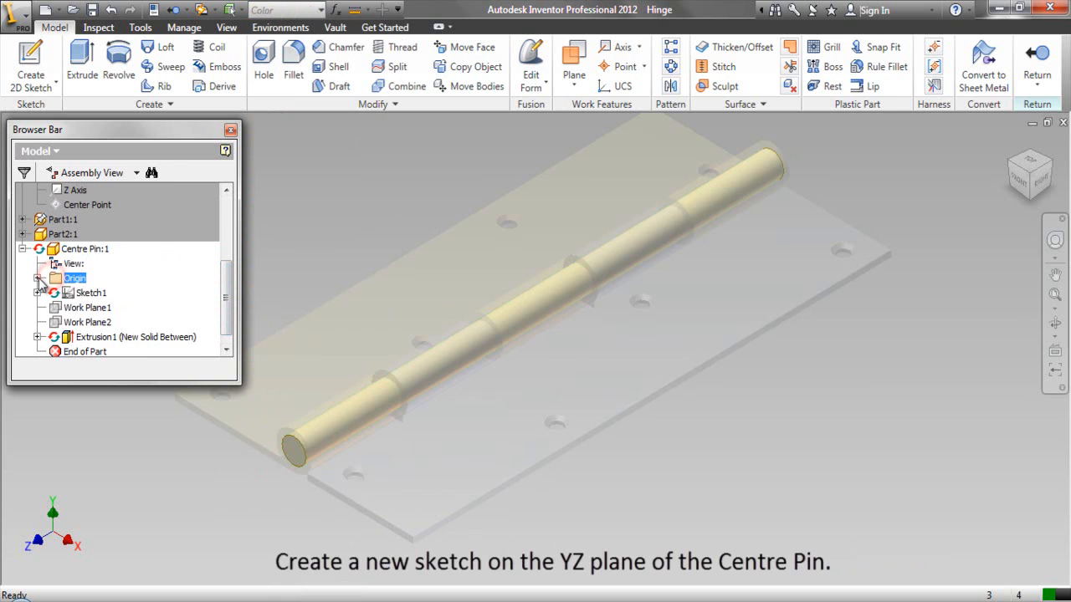
{"action": "left_click", "coordinate": [38, 279]}
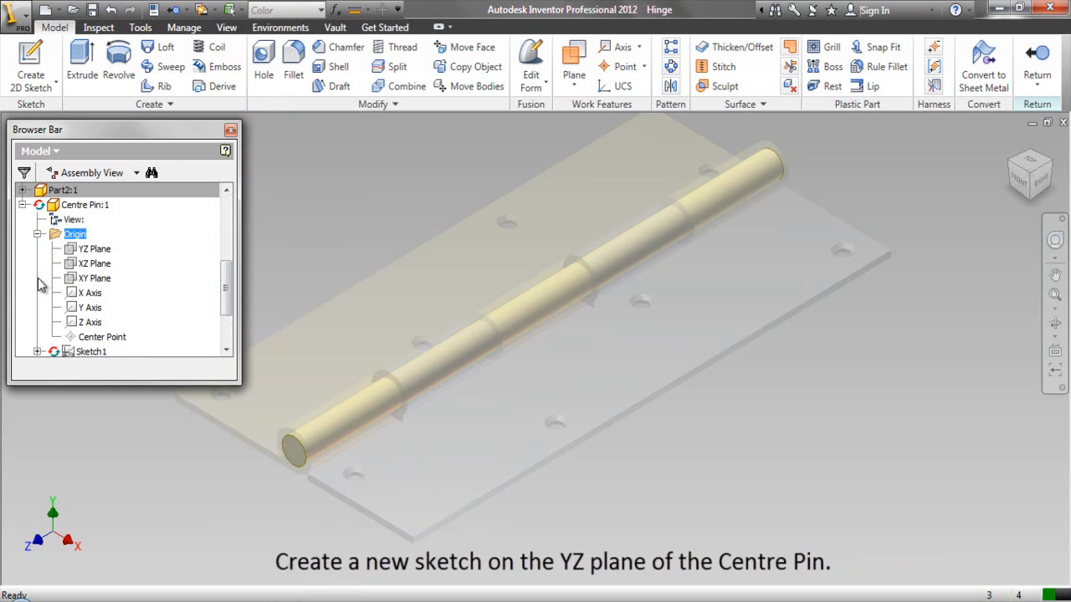
{"action": "left_click", "coordinate": [90, 255]}
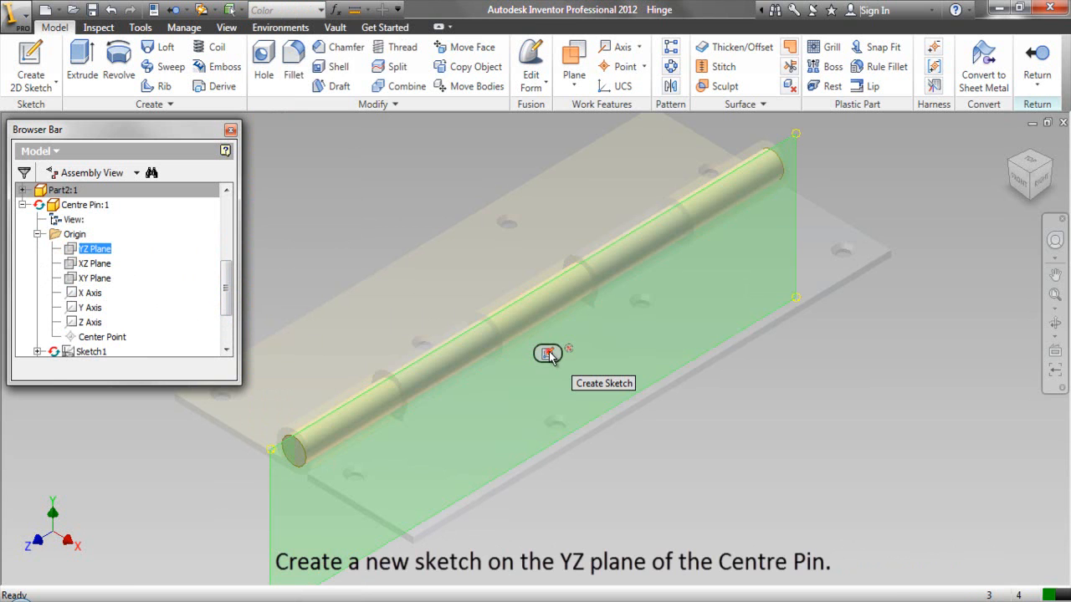
{"action": "left_click", "coordinate": [548, 353]}
{"action": "left_click", "coordinate": [771, 439]}
{"action": "left_click", "coordinate": [704, 452]}
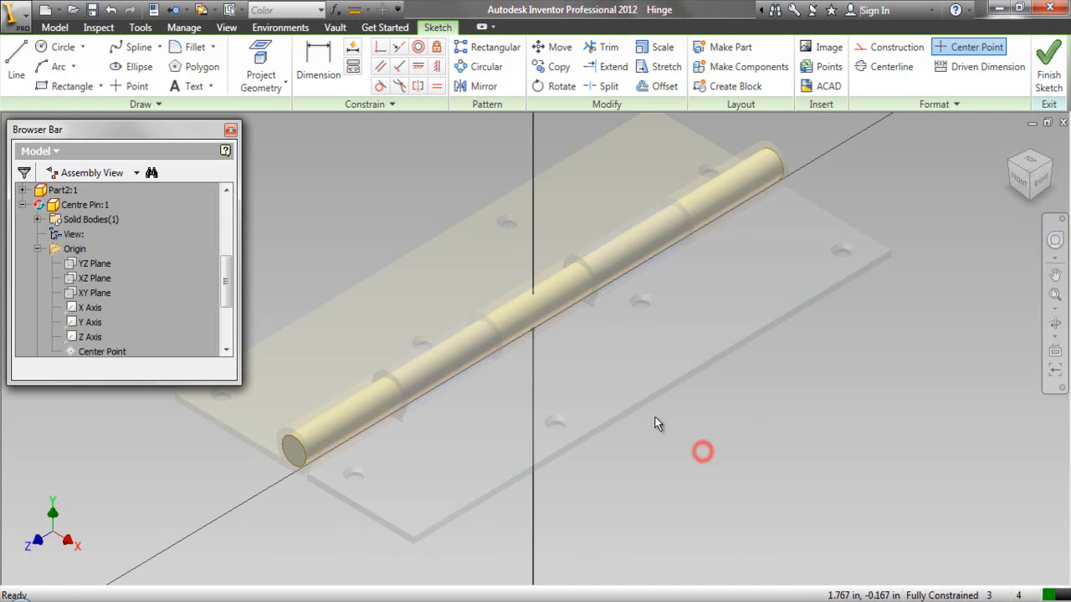
Project the Centre Pin's front circular edge into the sketch and slice the graphics at the sketch plane.
{"action": "left_click", "coordinate": [264, 60]}
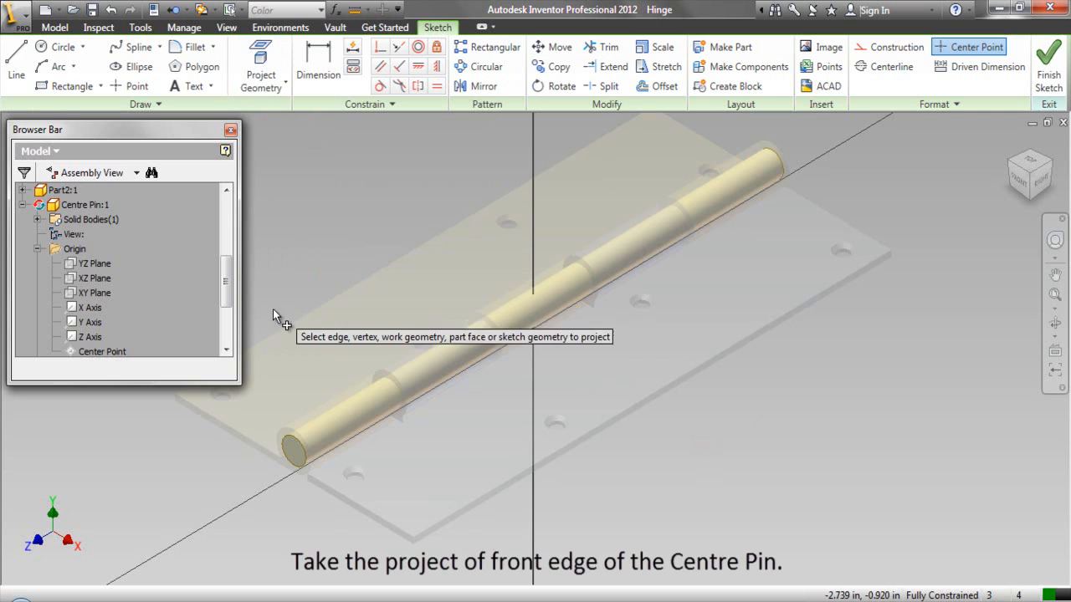
{"action": "left_click", "coordinate": [293, 448]}
{"action": "right_click", "coordinate": [323, 230]}
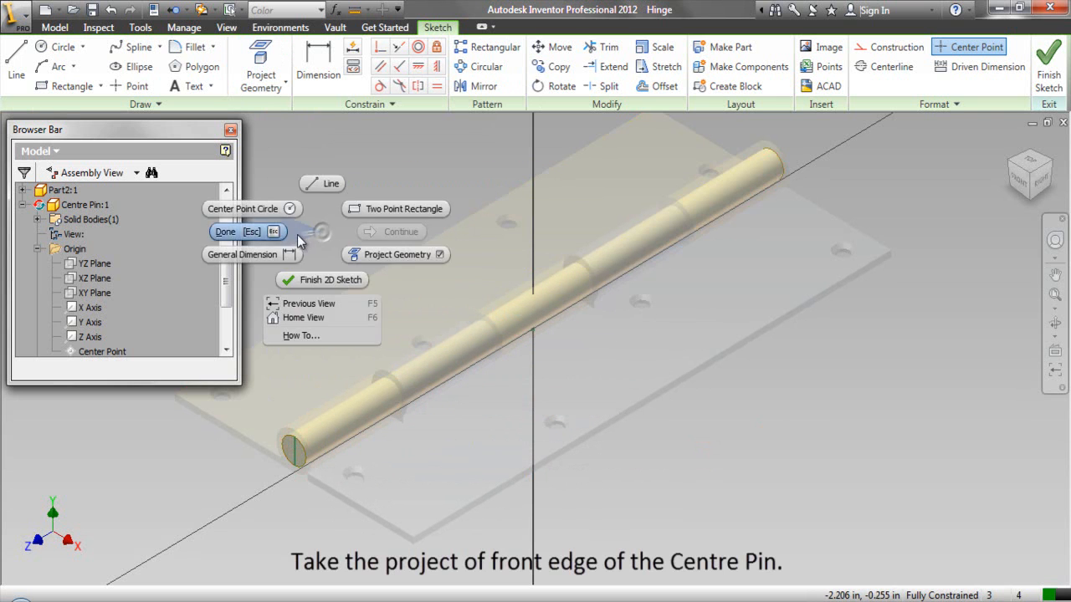
{"action": "left_click", "coordinate": [280, 231]}
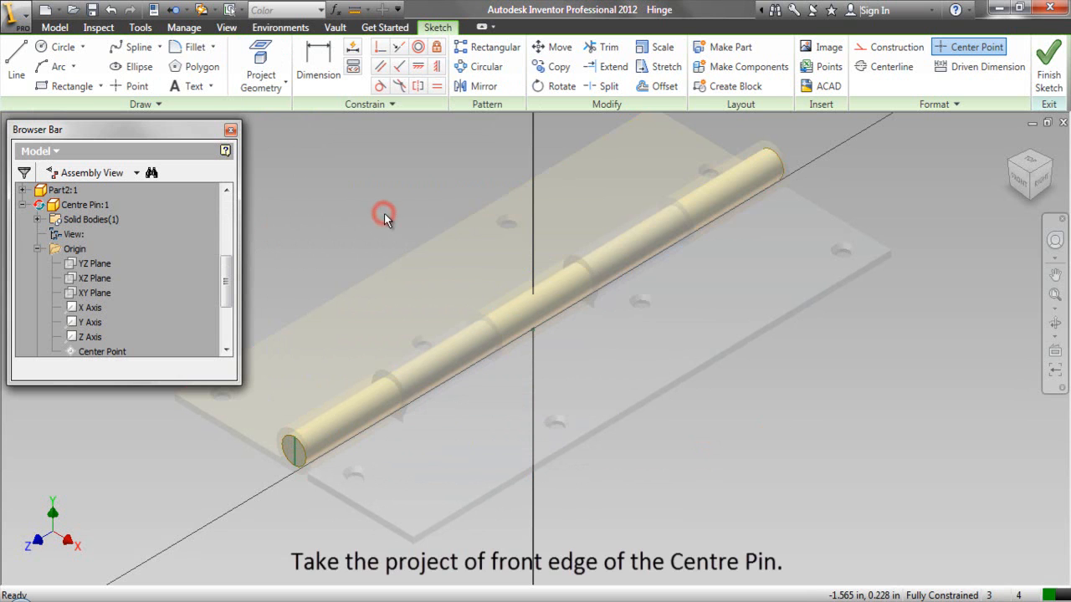
{"action": "right_click", "coordinate": [409, 205]}
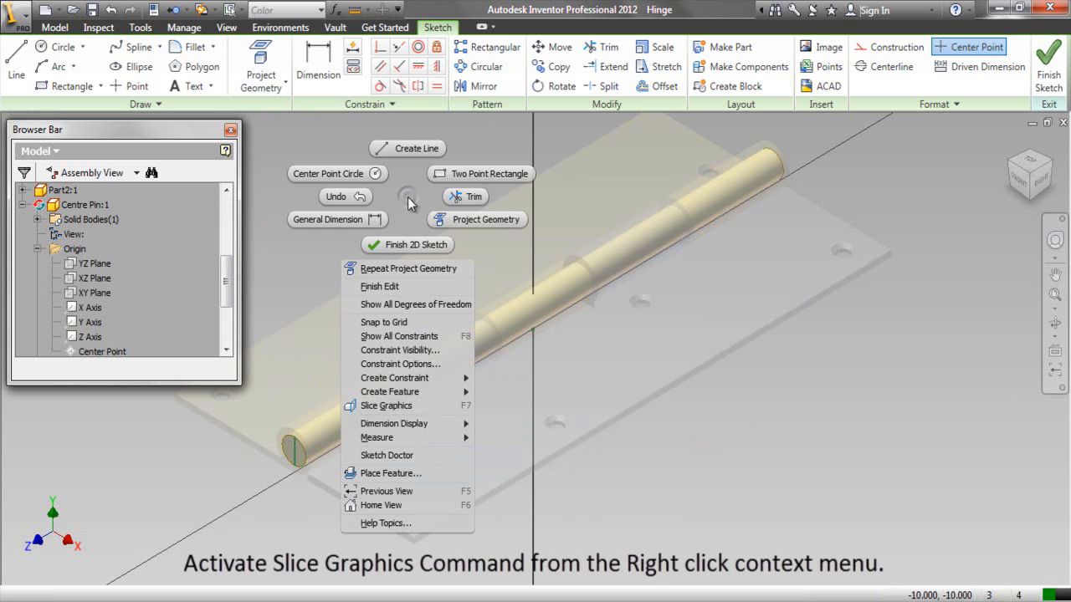
{"action": "left_click", "coordinate": [386, 406]}
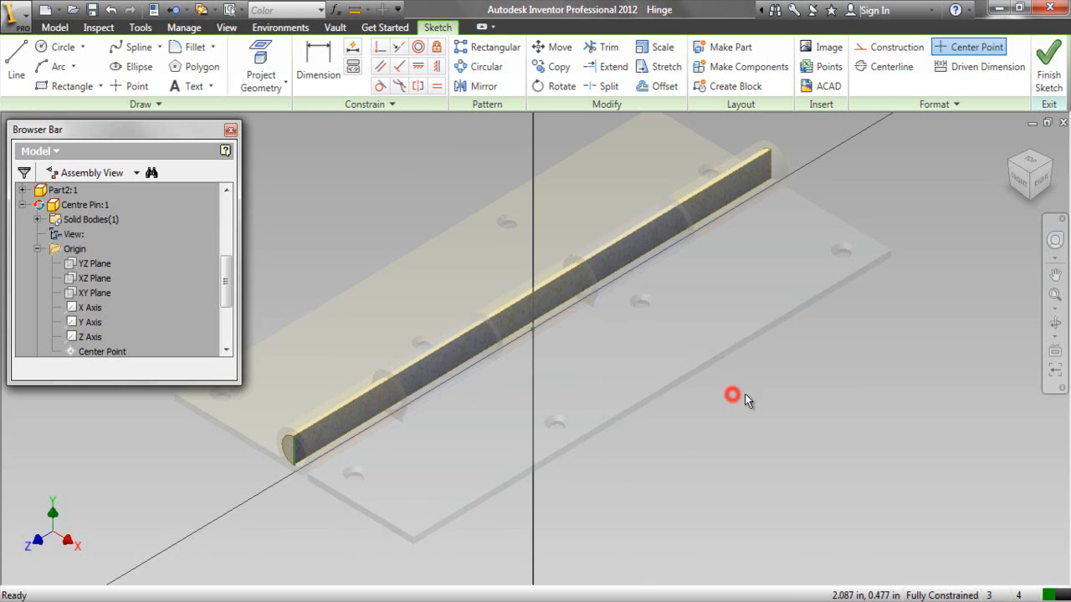
Draw a three-point rectangle from the projected line's midpoint to its upper endpoint, extending about 0.095 in outward from the pin's front end.
{"action": "left_click", "coordinate": [1041, 182]}
{"action": "scroll", "coordinate": [322, 356], "scroll_direction": "down", "scroll_amount": 4}
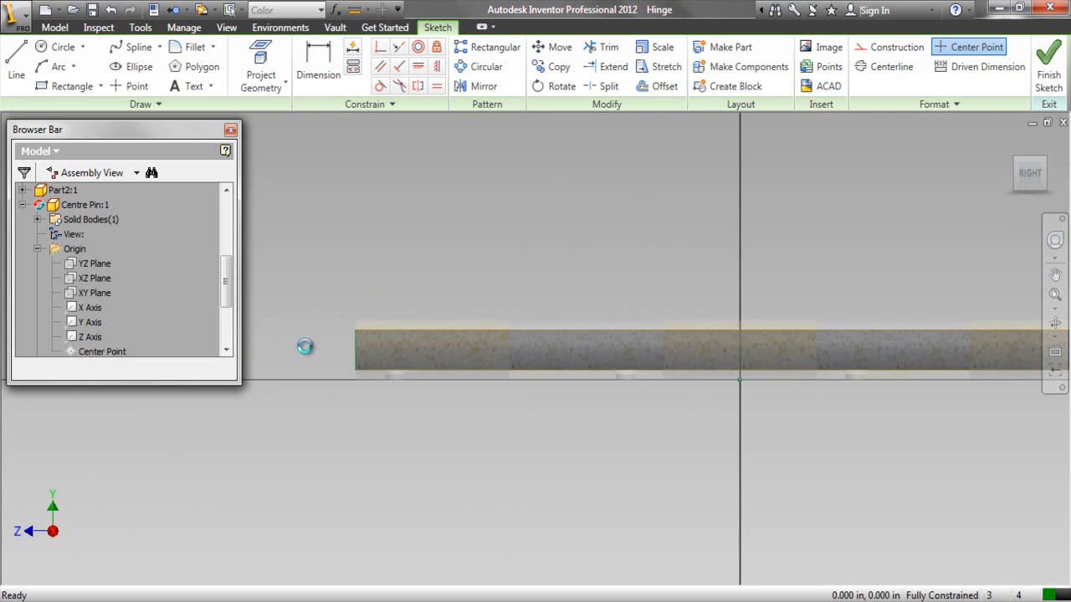
{"action": "left_click", "coordinate": [347, 276]}
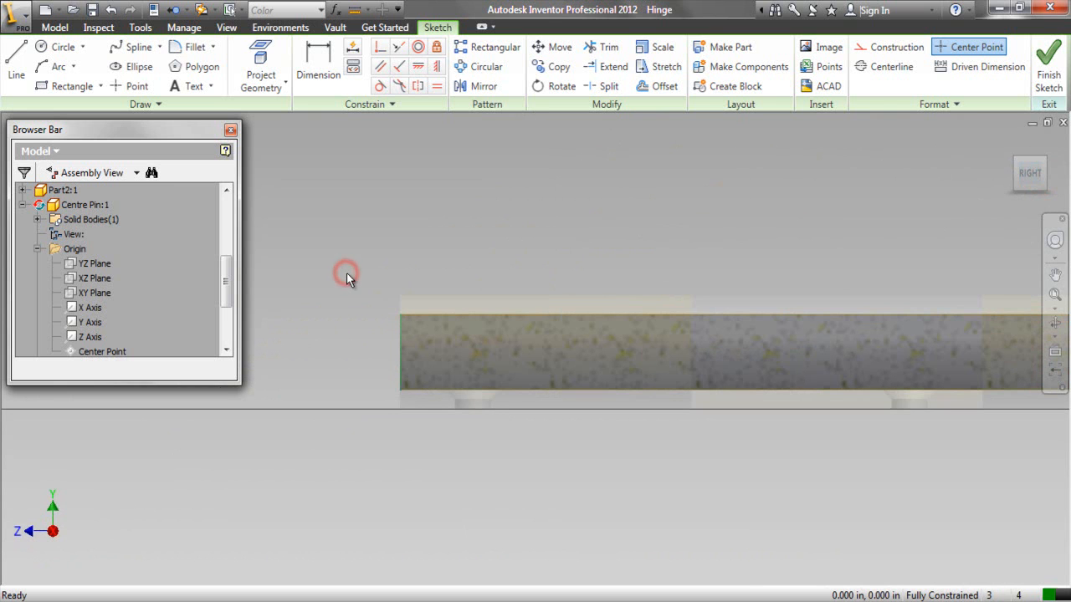
{"action": "left_click", "coordinate": [352, 291]}
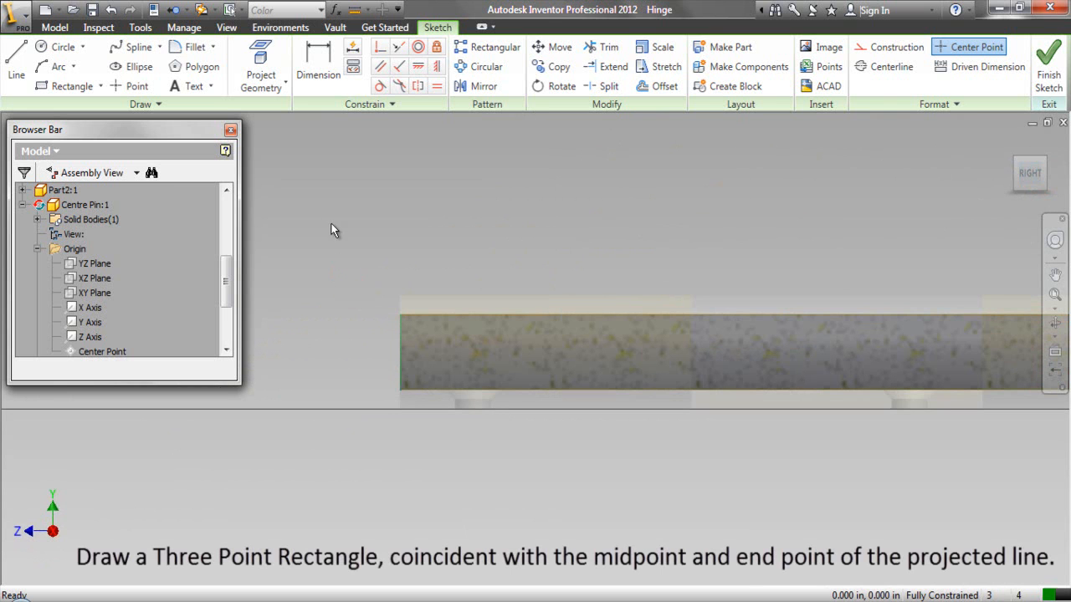
{"action": "left_click", "coordinate": [102, 89]}
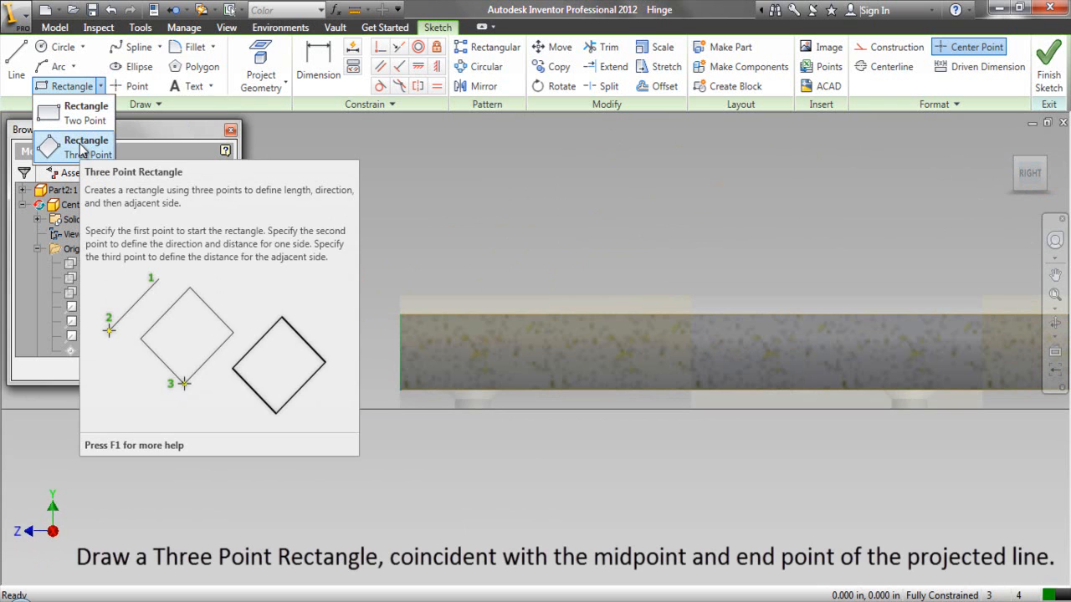
{"action": "left_click", "coordinate": [81, 149]}
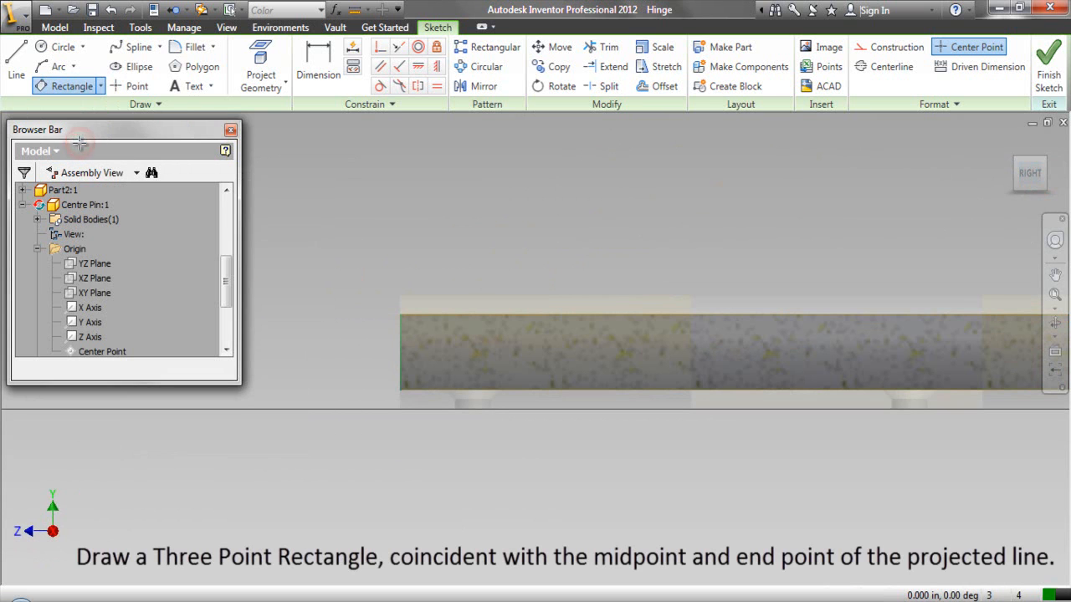
{"action": "left_click", "coordinate": [401, 313]}
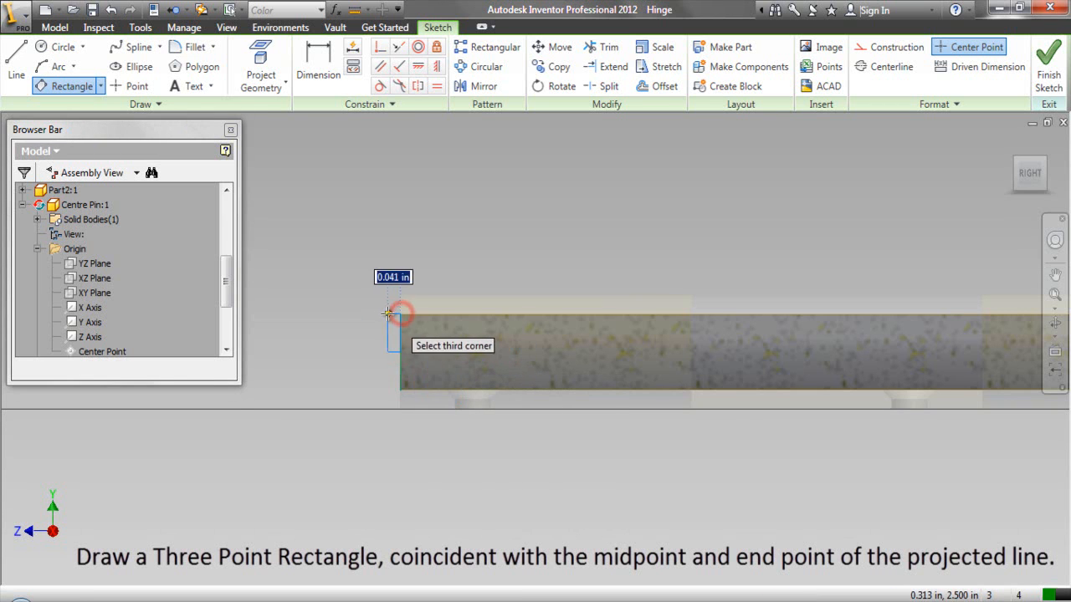
{"action": "left_click", "coordinate": [372, 313]}
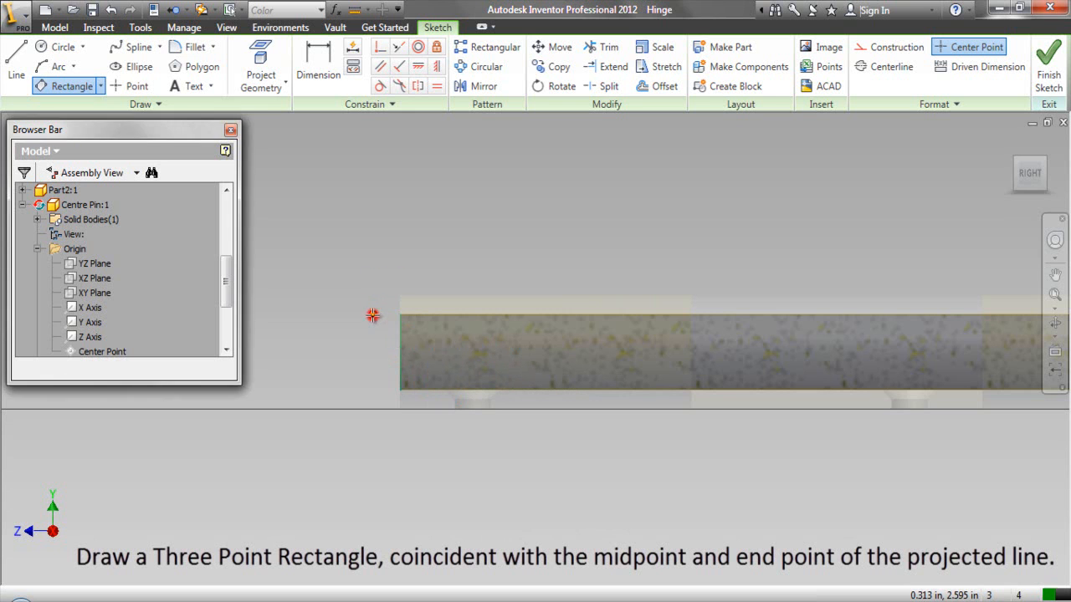
{"action": "right_click", "coordinate": [411, 256]}
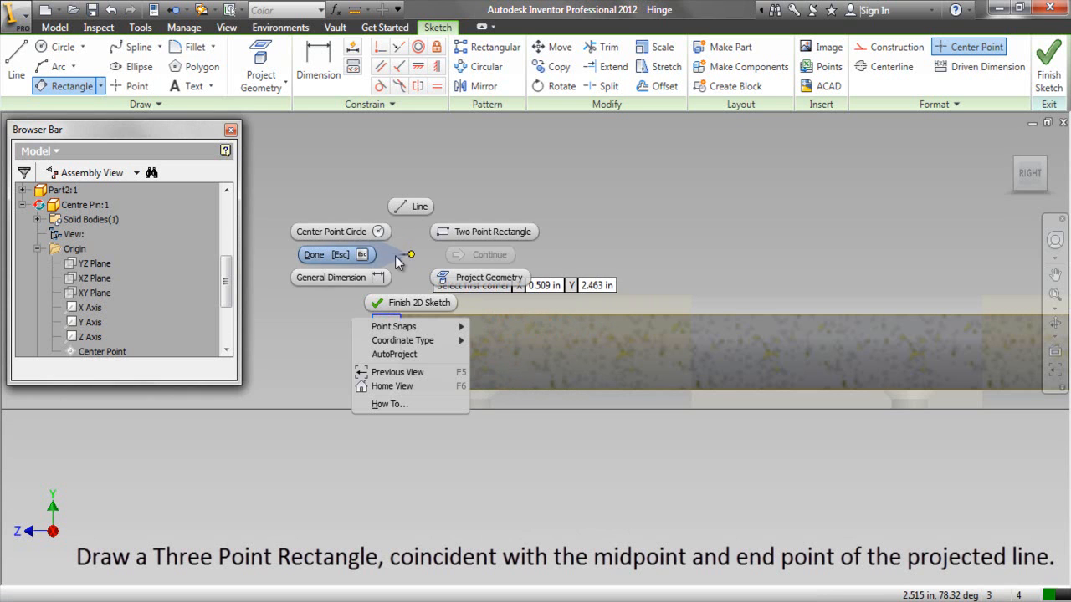
{"action": "left_click", "coordinate": [367, 256]}
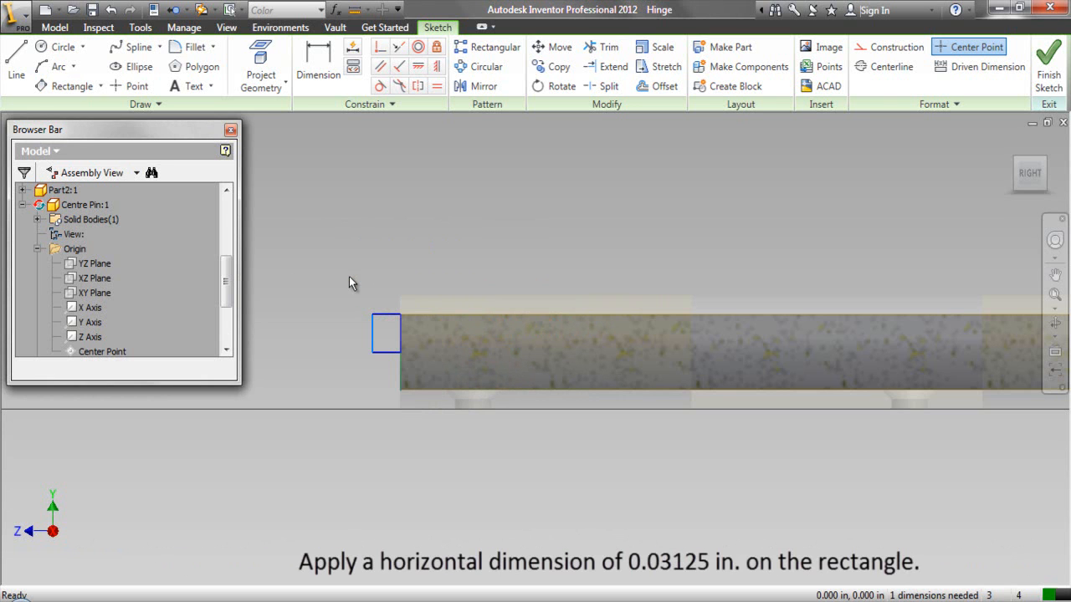
Dimension the rectangle's horizontal width as 0.03125 in.
{"action": "right_click", "coordinate": [349, 281]}
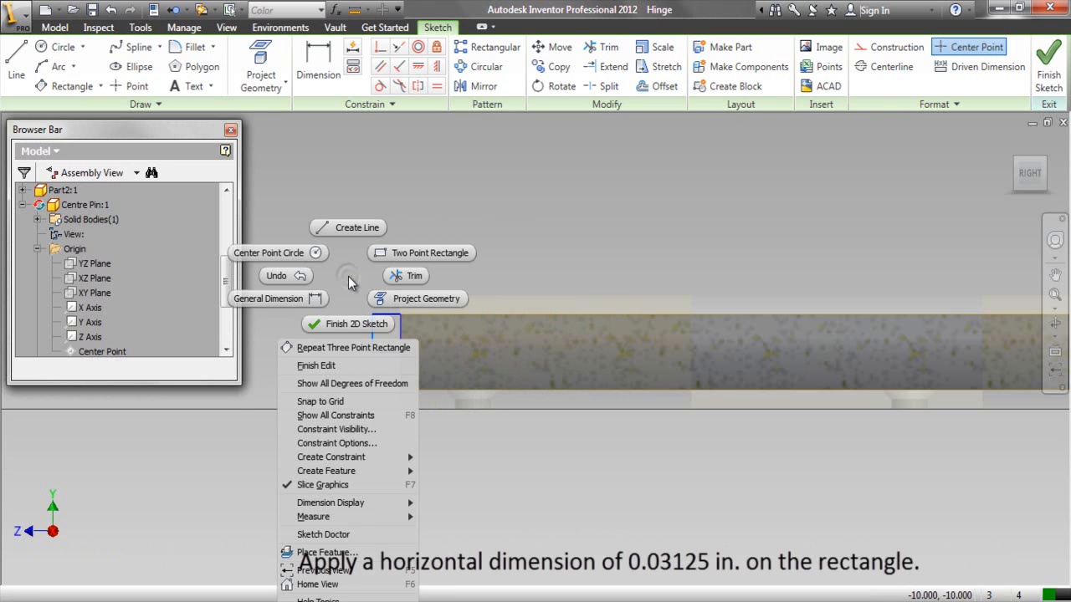
{"action": "left_click", "coordinate": [311, 296]}
{"action": "left_click", "coordinate": [373, 333]}
{"action": "left_click", "coordinate": [399, 335]}
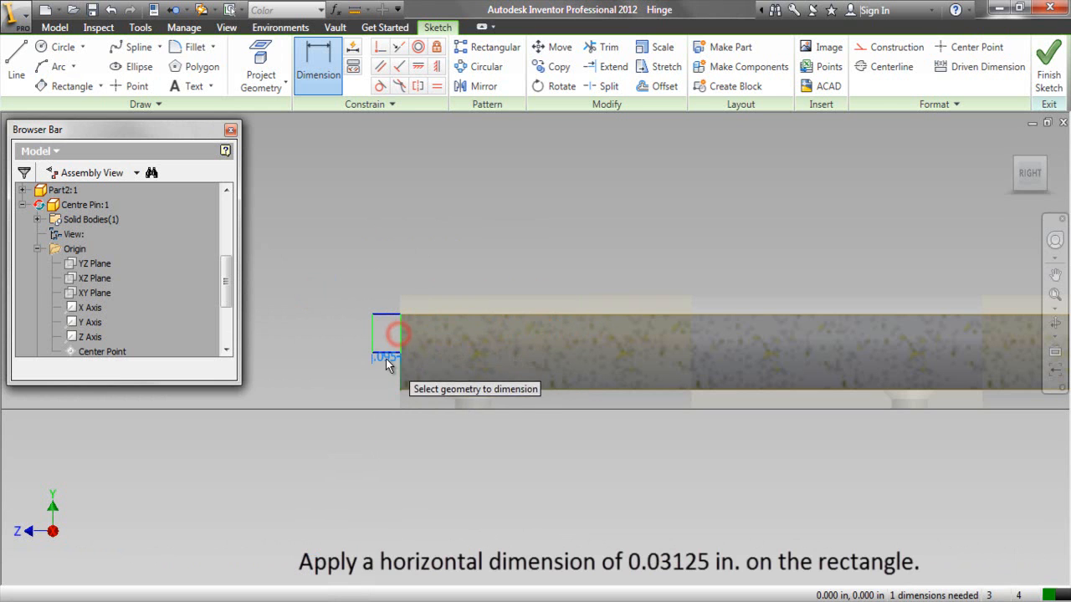
{"action": "left_click", "coordinate": [386, 370]}
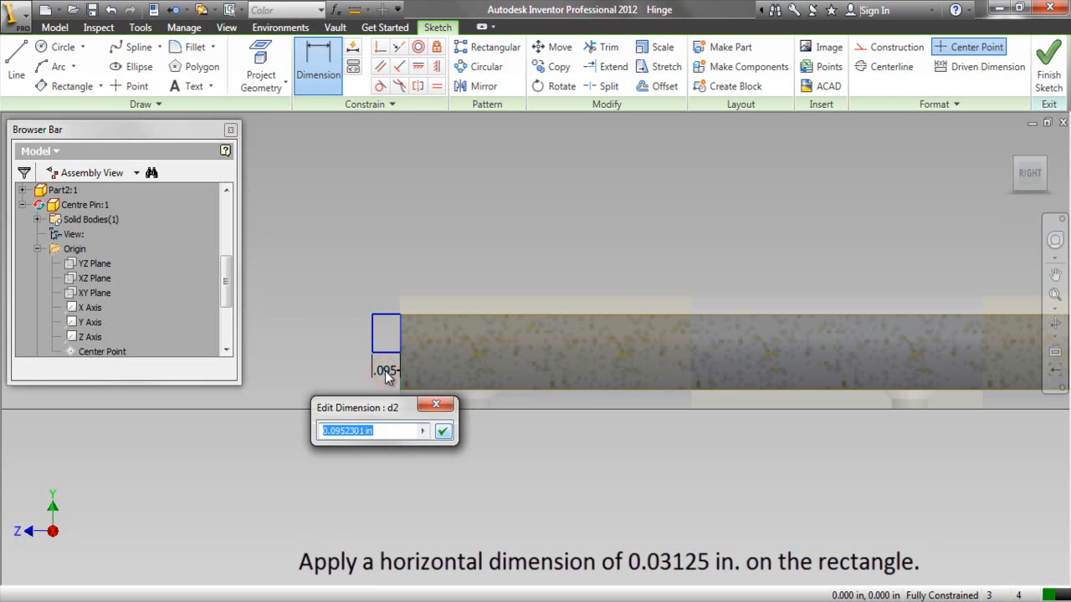
{"action": "type", "text": "0.03125"}
{"action": "left_click", "coordinate": [443, 431]}
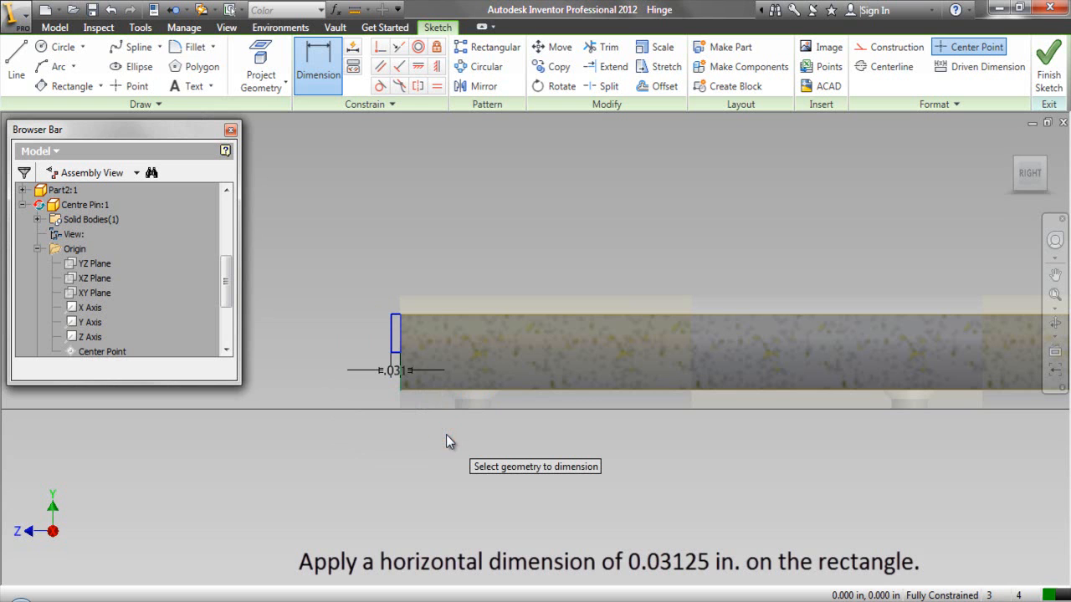
{"action": "right_click", "coordinate": [350, 236]}
{"action": "left_click", "coordinate": [298, 238]}
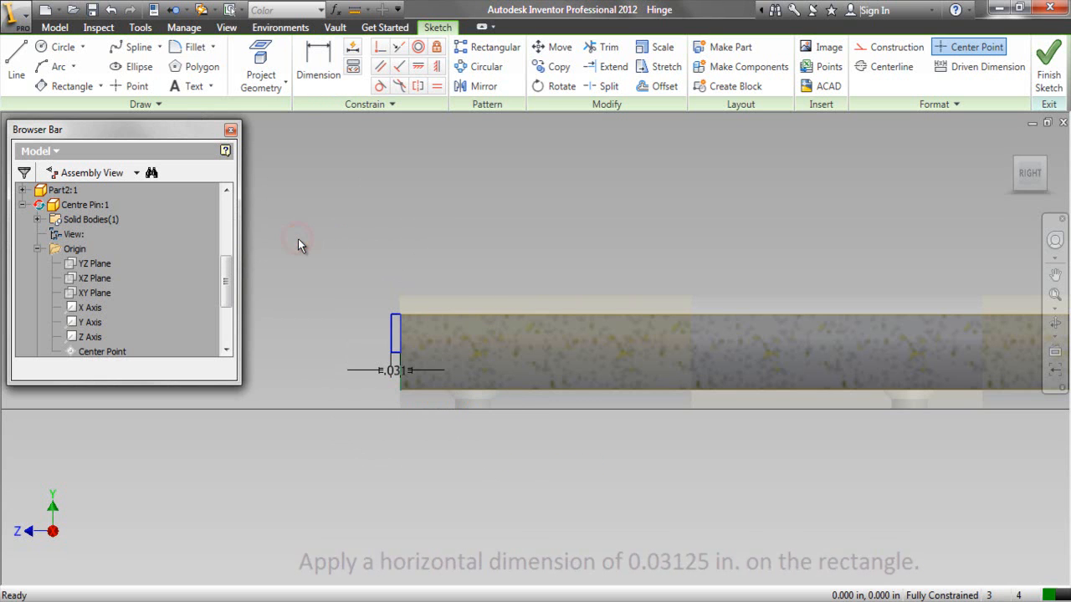
Draw a three-point arc inside the rectangle from its upper corner on the pin face to its outer lower corner, and finish the sketch.
{"action": "left_click", "coordinate": [54, 70]}
{"action": "scroll", "coordinate": [381, 349], "scroll_direction": "up", "scroll_amount": 3}
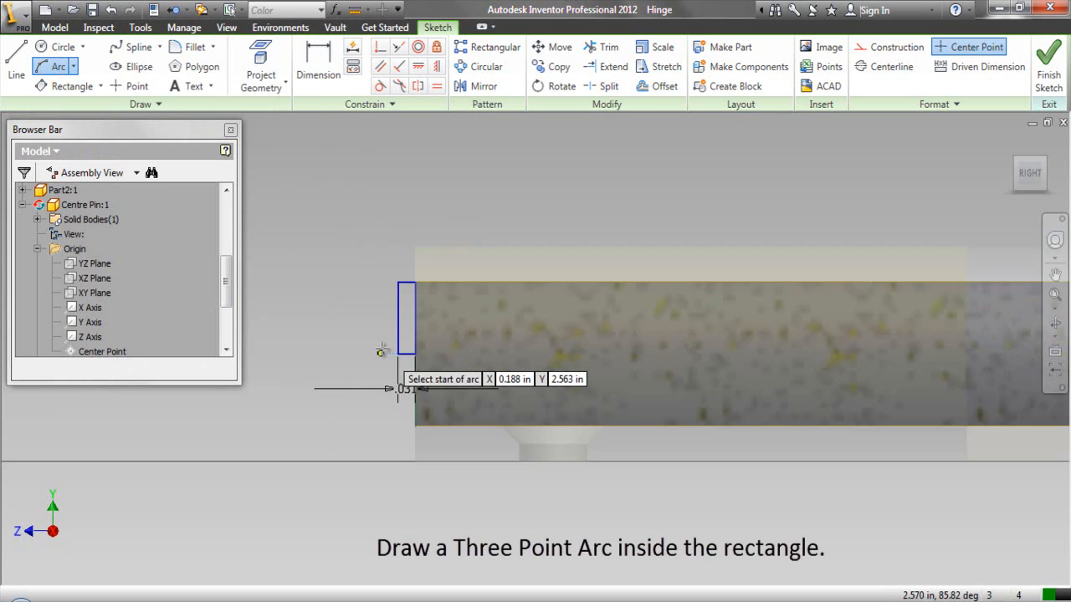
{"action": "left_click", "coordinate": [410, 286]}
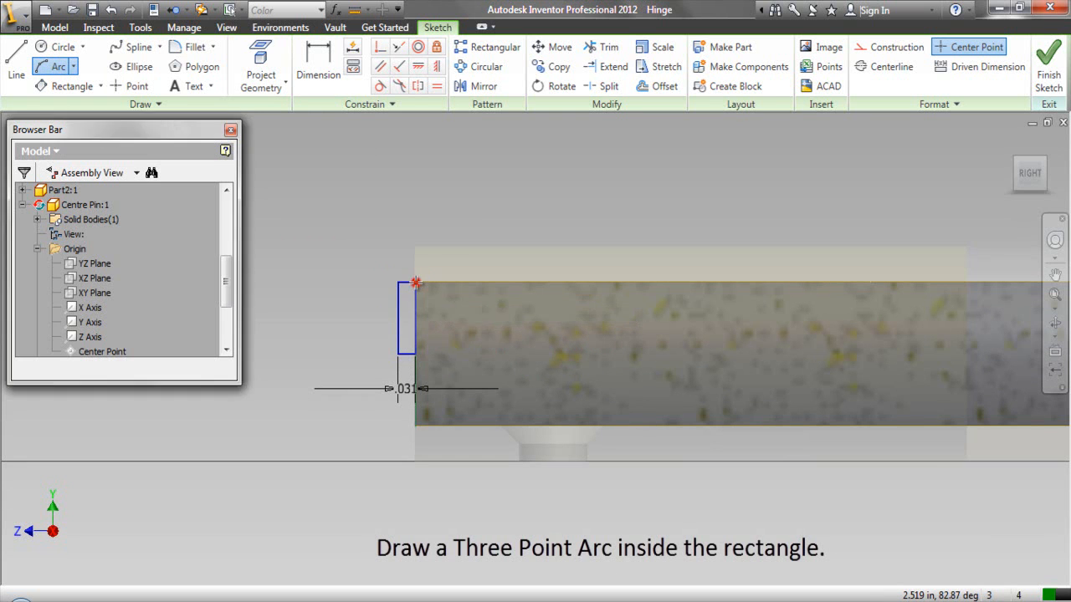
{"action": "left_click", "coordinate": [400, 352]}
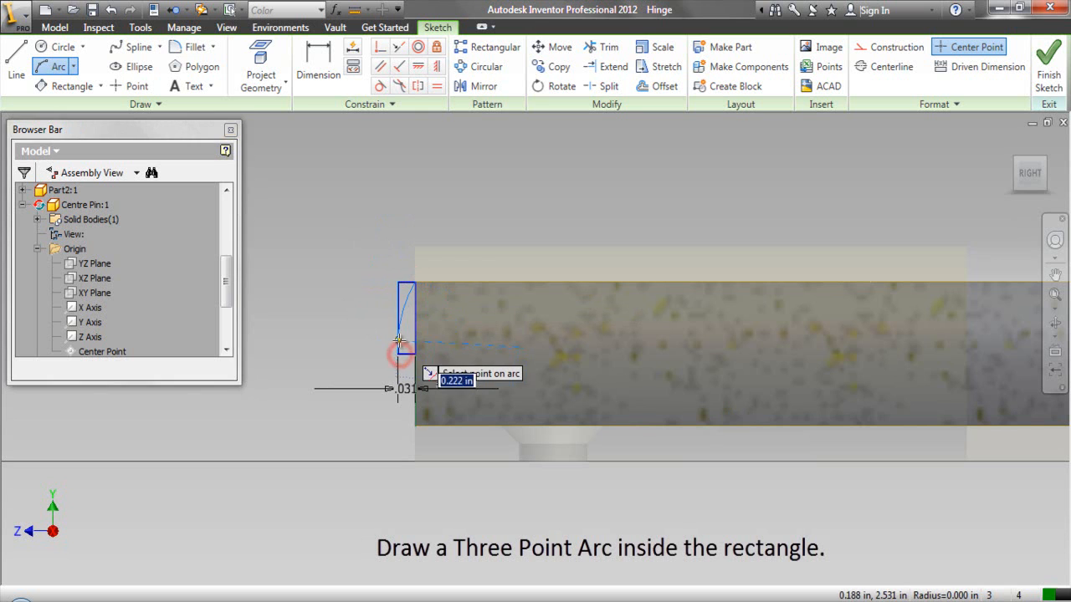
{"action": "left_click", "coordinate": [404, 323]}
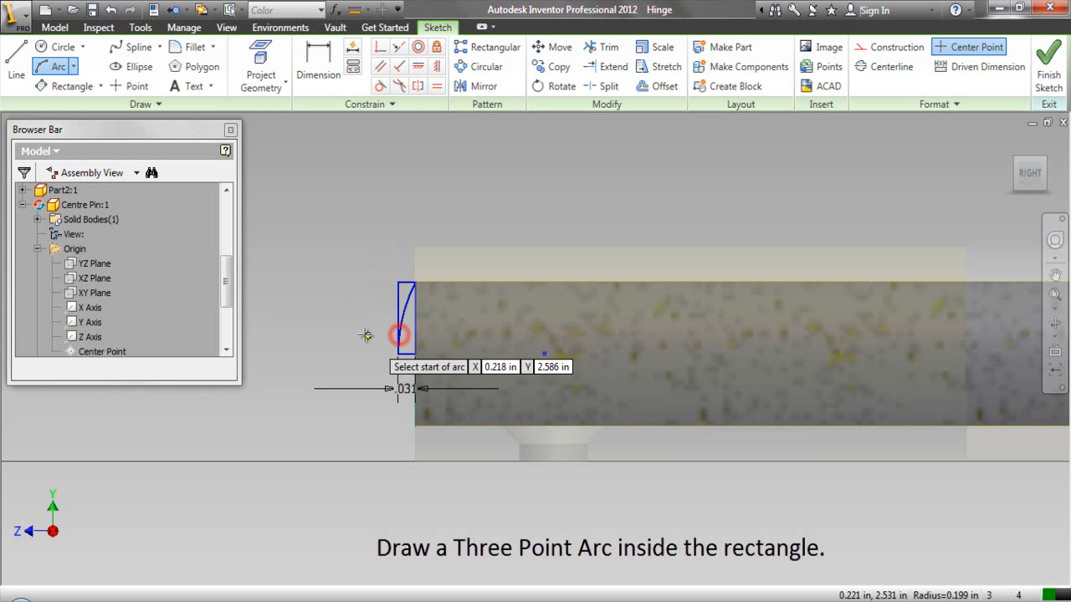
{"action": "right_click", "coordinate": [349, 292]}
{"action": "left_click", "coordinate": [304, 293]}
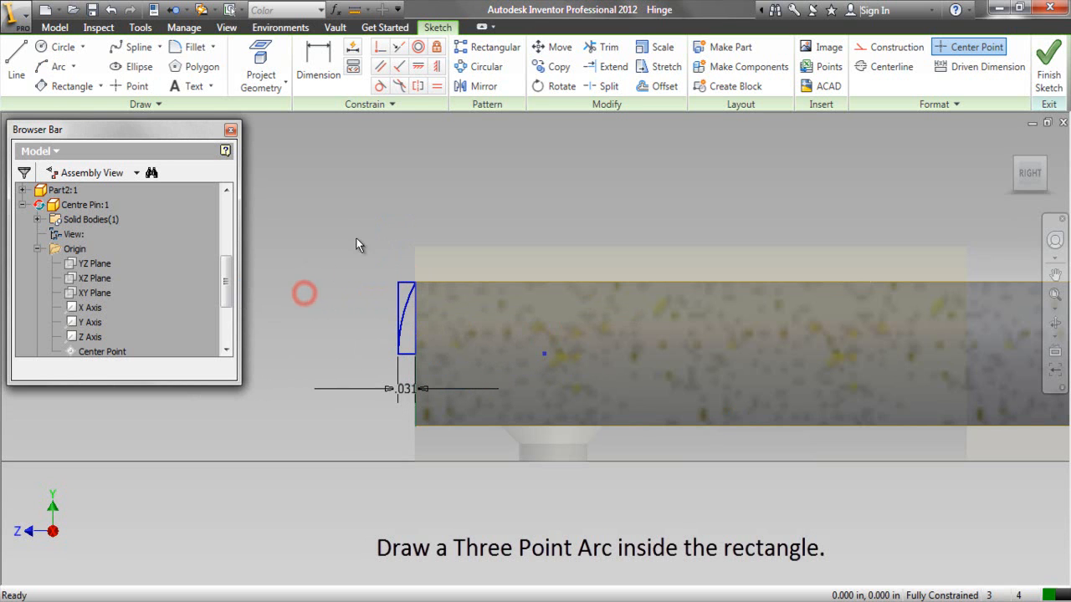
{"action": "left_click", "coordinate": [380, 266]}
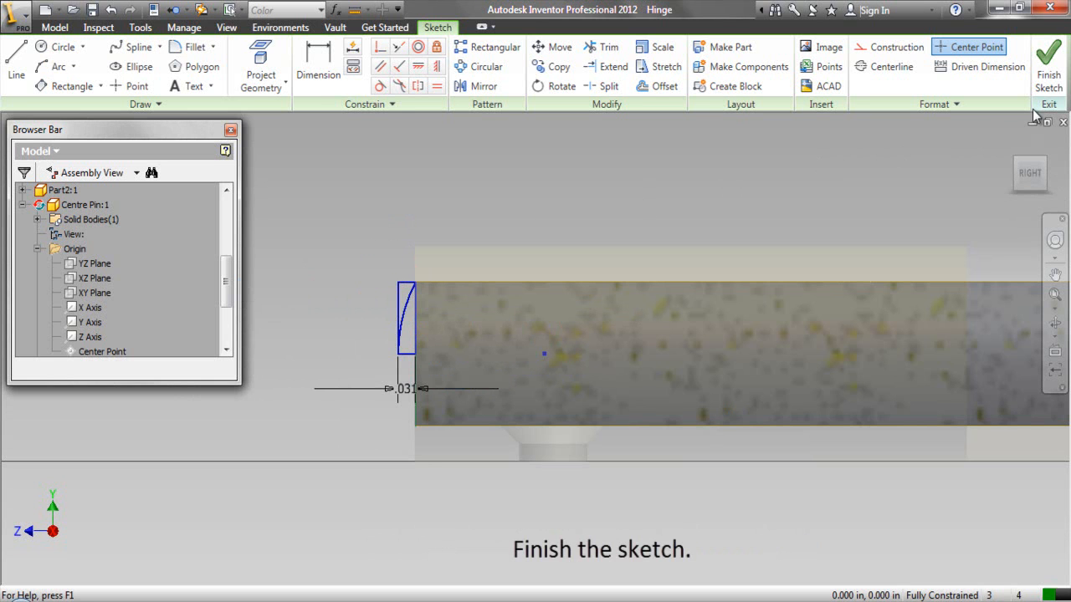
{"action": "left_click", "coordinate": [1049, 69]}
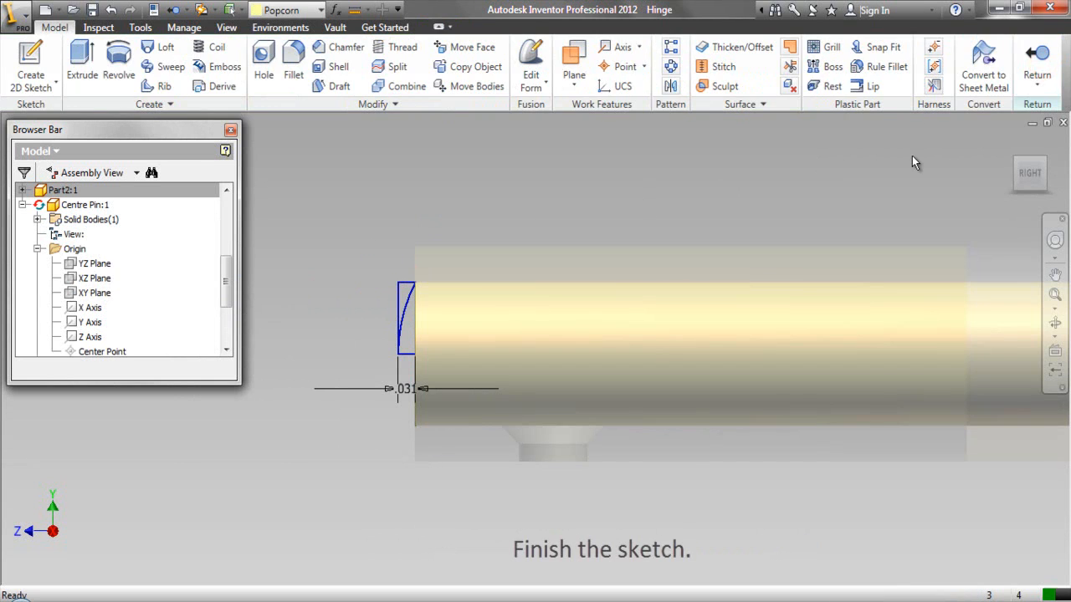
Revolve the curved profile at the Centre Pin's front end a full turn about its lower horizontal edge, joining it to the pin.
{"action": "left_click", "coordinate": [1055, 240]}
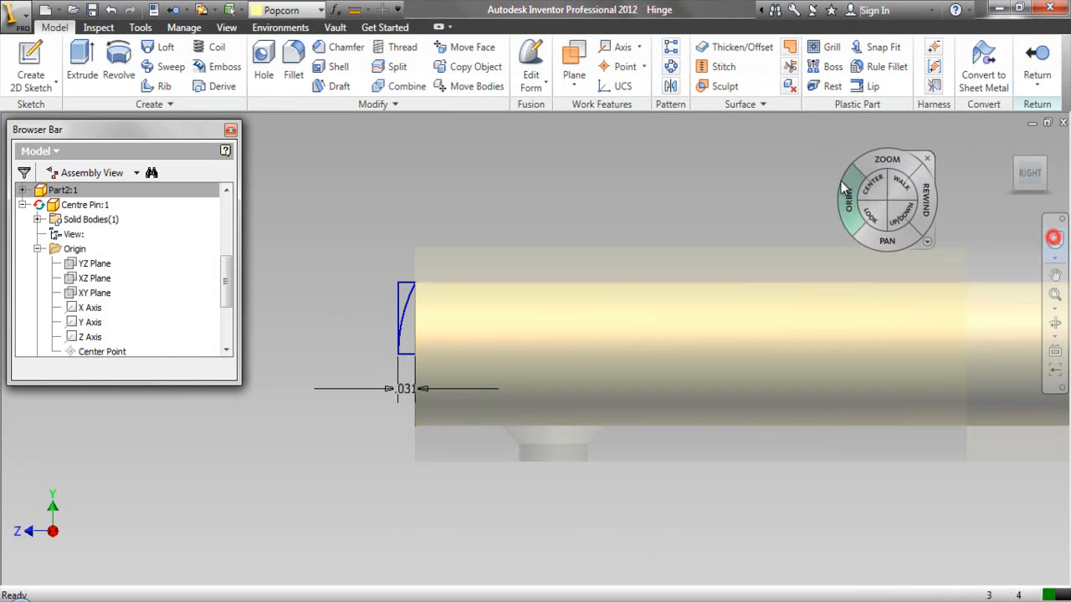
{"action": "left_click_drag", "start_coordinate": [920, 214], "coordinate": [865, 192]}
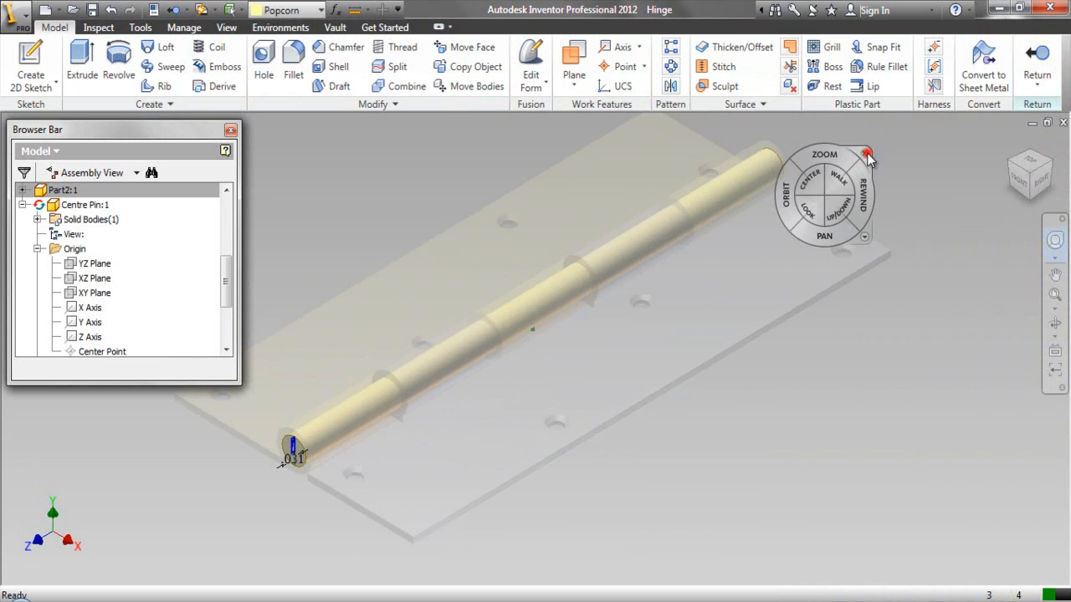
{"action": "left_click", "coordinate": [867, 155]}
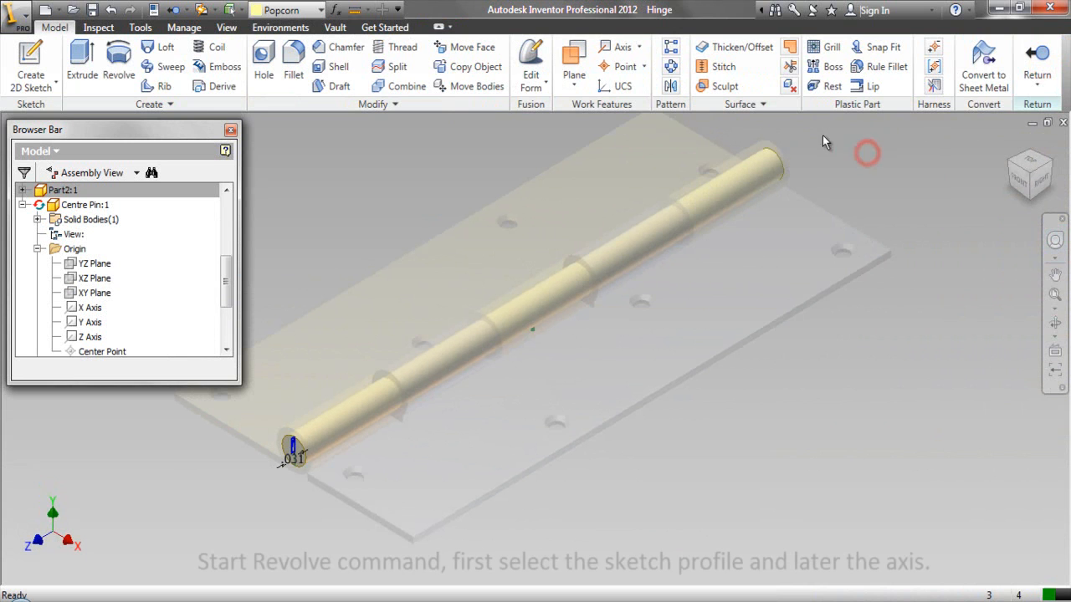
{"action": "left_click", "coordinate": [118, 66]}
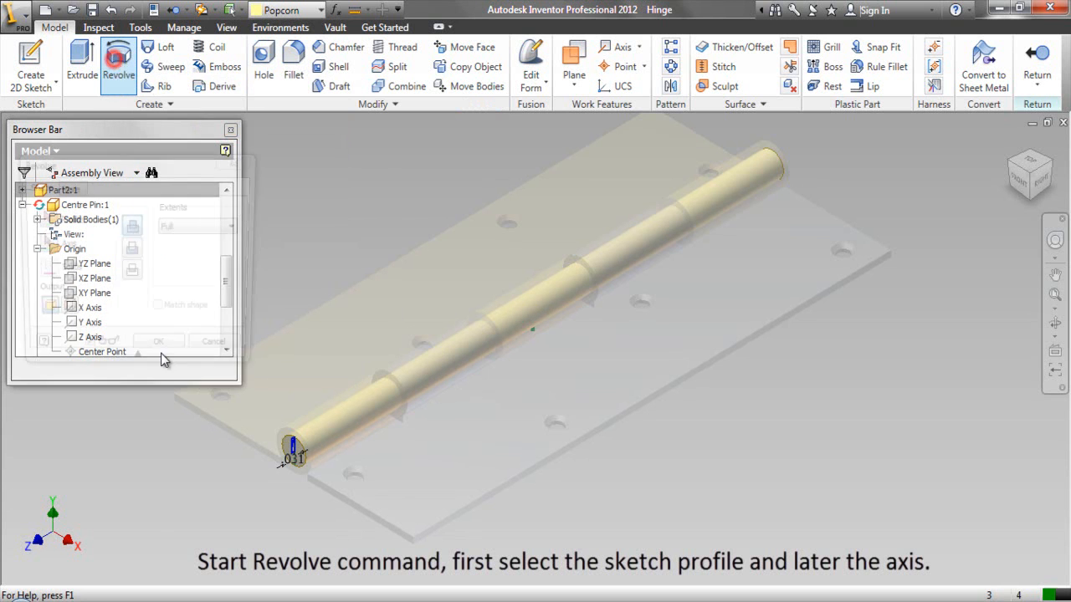
{"action": "scroll", "coordinate": [251, 470], "scroll_direction": "up", "scroll_amount": 3}
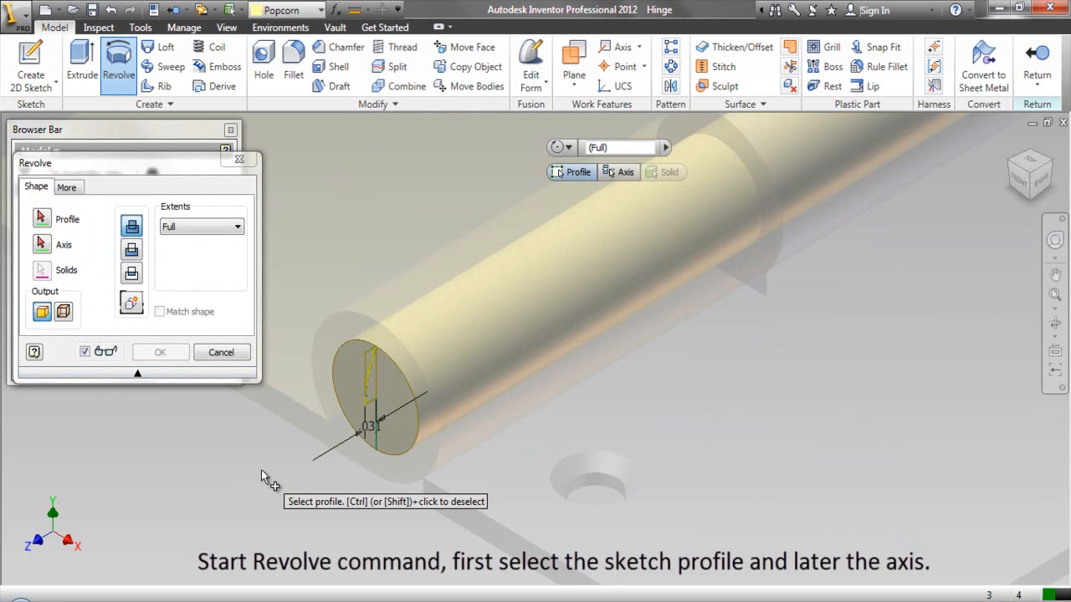
{"action": "left_click", "coordinate": [369, 390]}
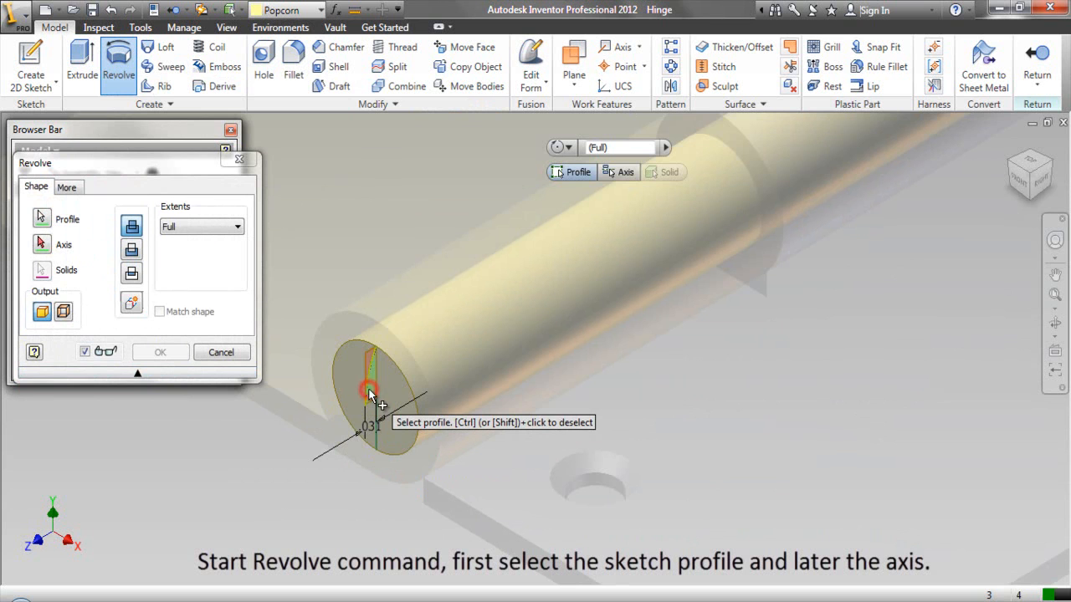
{"action": "left_click", "coordinate": [44, 246]}
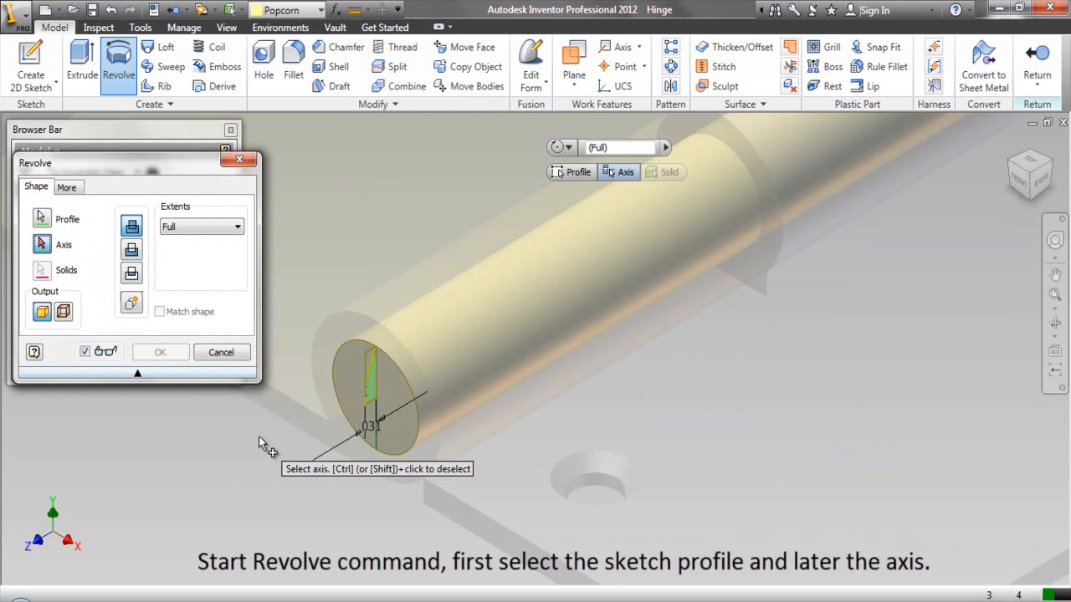
{"action": "scroll", "coordinate": [364, 429], "scroll_direction": "up", "scroll_amount": 2}
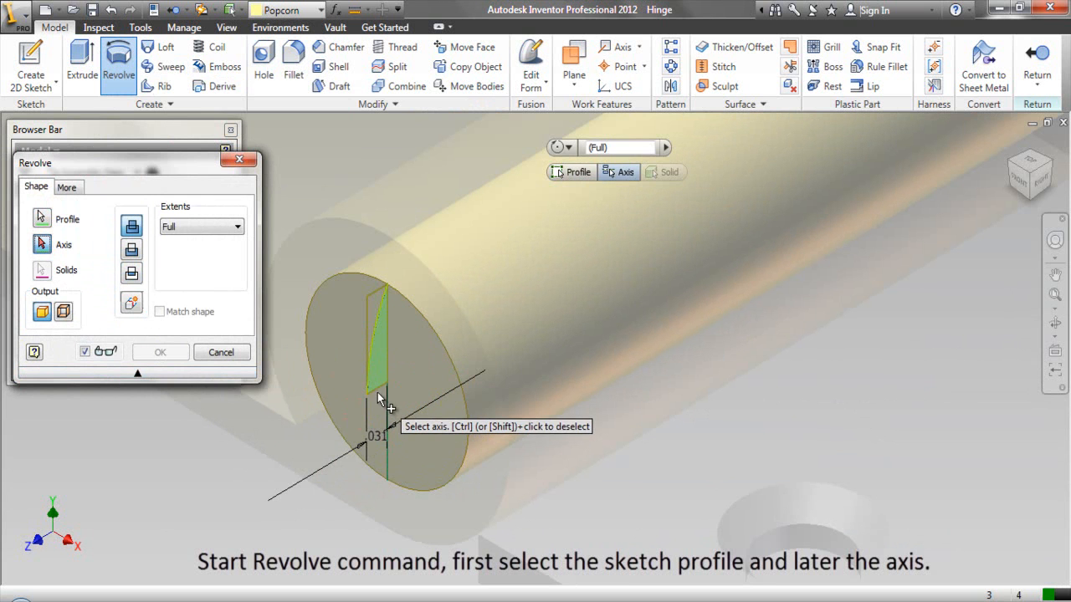
{"action": "left_click", "coordinate": [378, 391]}
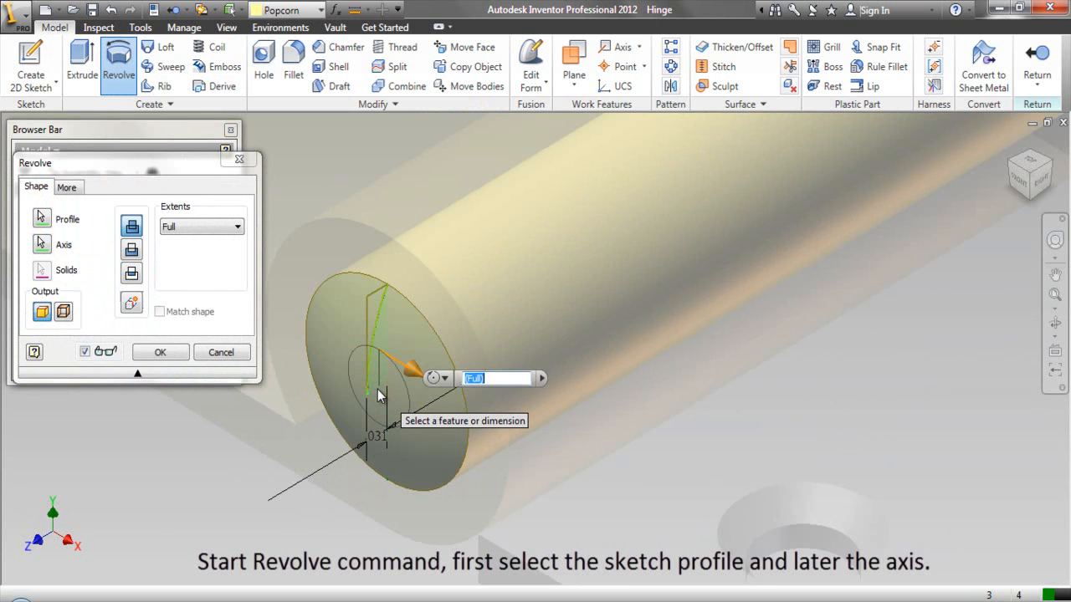
{"action": "left_click", "coordinate": [160, 352]}
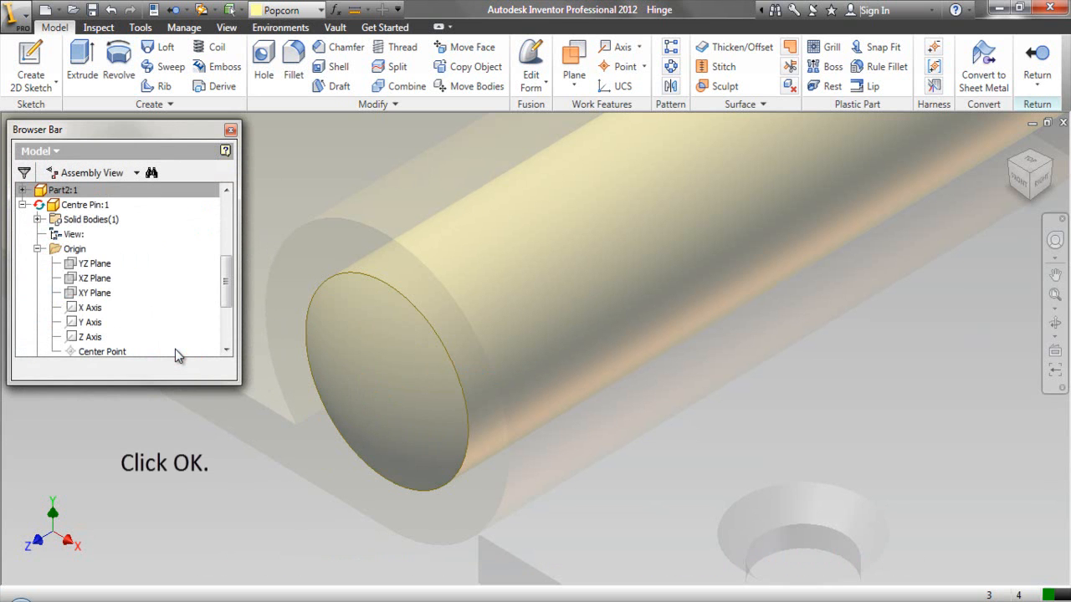
{"action": "left_click", "coordinate": [155, 368]}
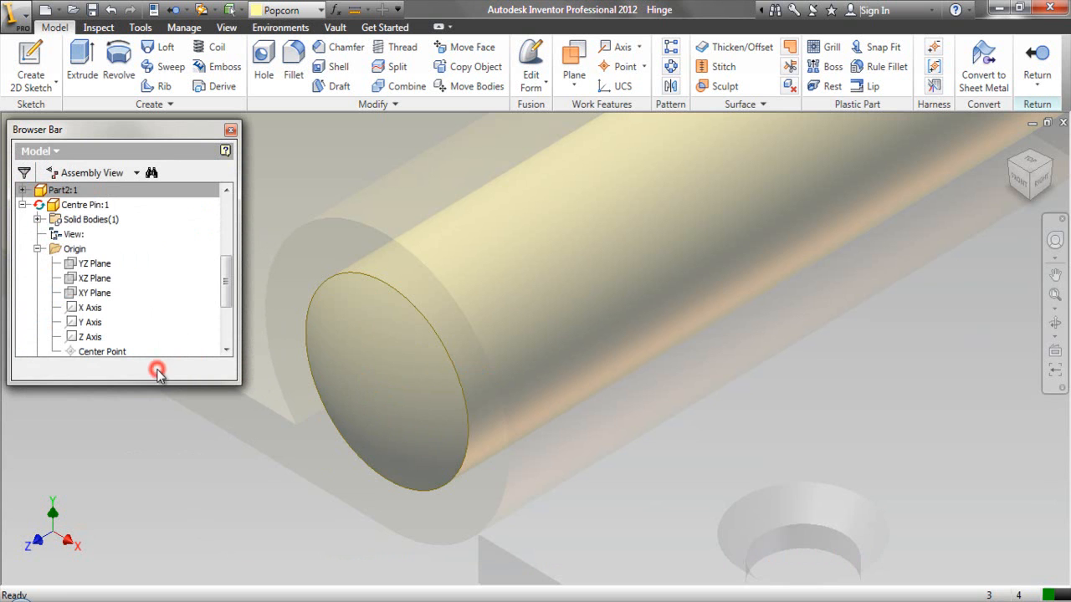
Mirror the revolved domed end about the Centre Pin's XY plane onto the opposite end of the pin.
{"action": "left_click", "coordinate": [670, 87]}
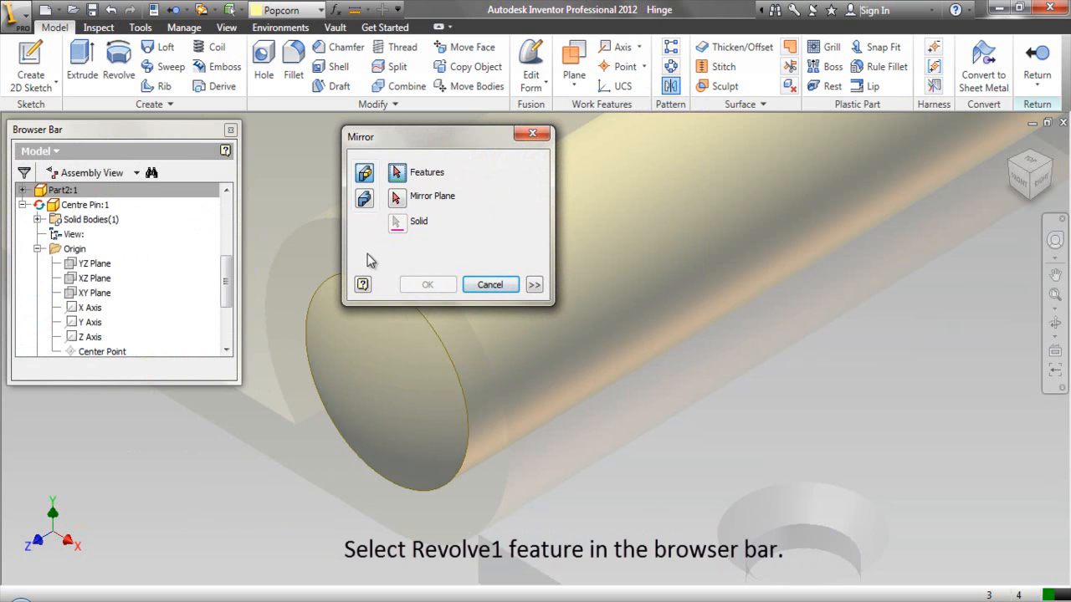
{"action": "left_click_drag", "start_coordinate": [225, 271], "coordinate": [228, 315]}
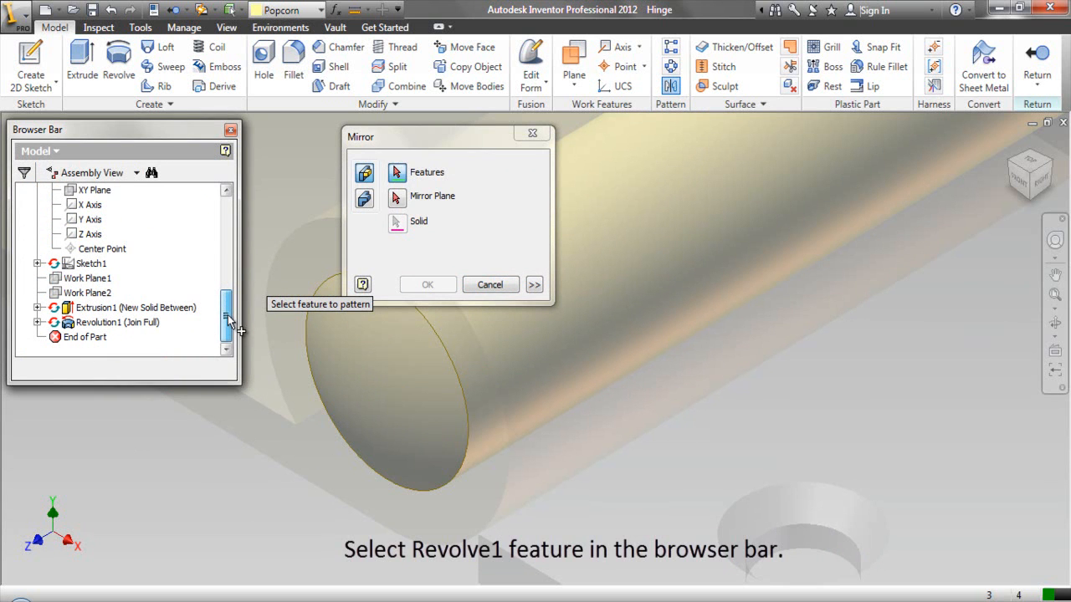
{"action": "left_click", "coordinate": [148, 323]}
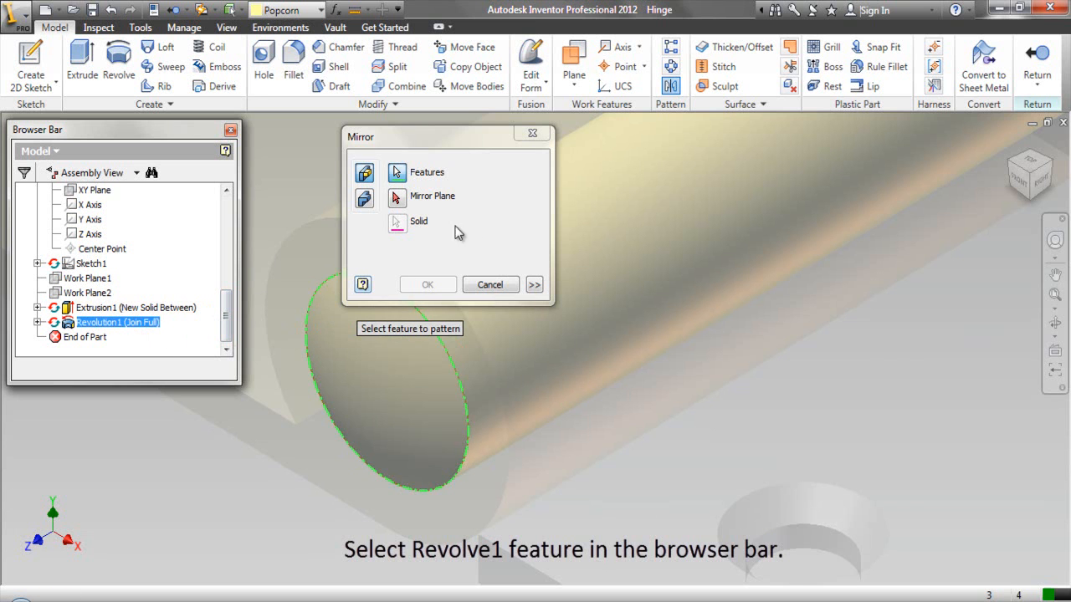
{"action": "left_click", "coordinate": [477, 217]}
{"action": "left_click", "coordinate": [398, 199]}
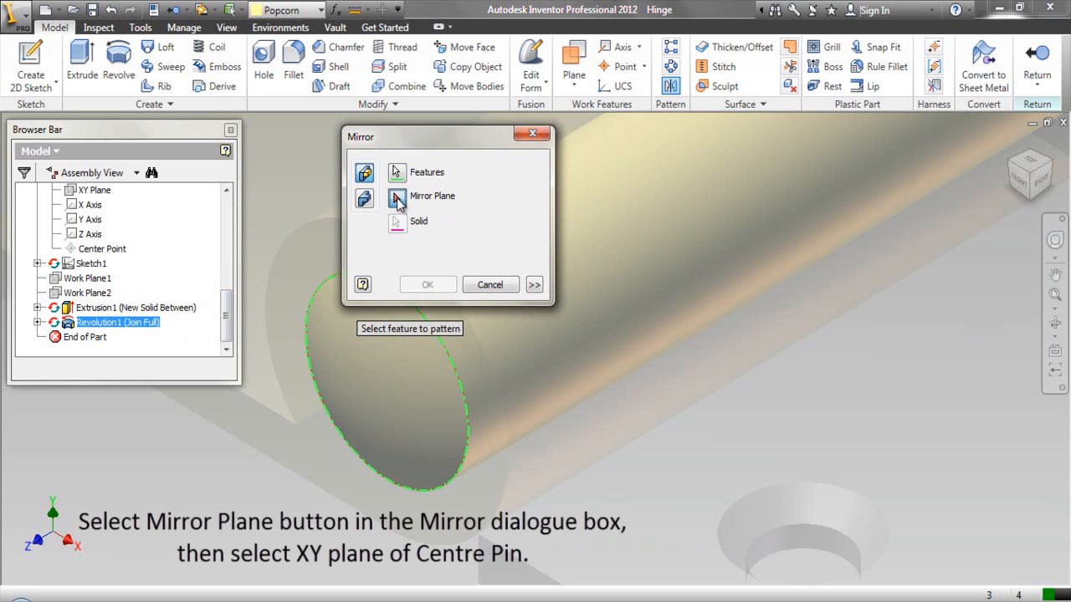
{"action": "left_click_drag", "start_coordinate": [226, 311], "coordinate": [225, 277]}
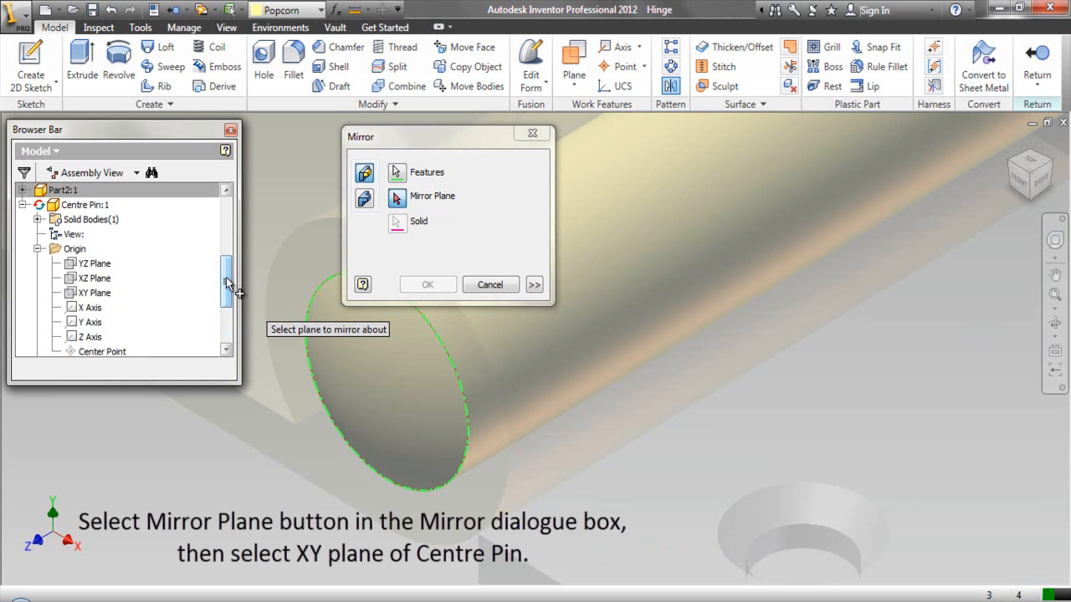
{"action": "scroll", "coordinate": [262, 509], "scroll_direction": "up", "scroll_amount": 5}
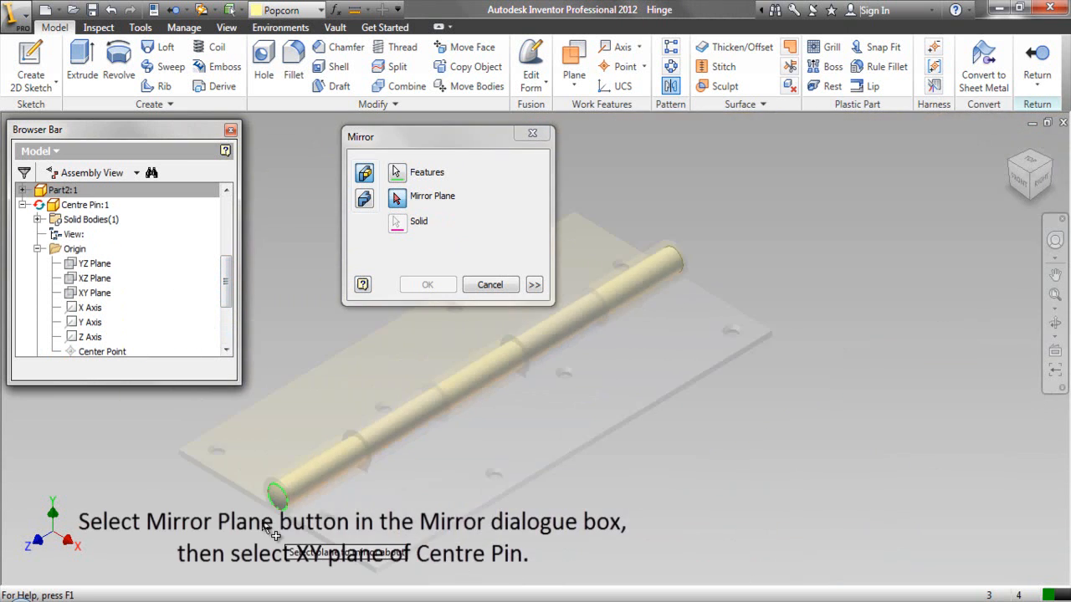
{"action": "left_click", "coordinate": [94, 292]}
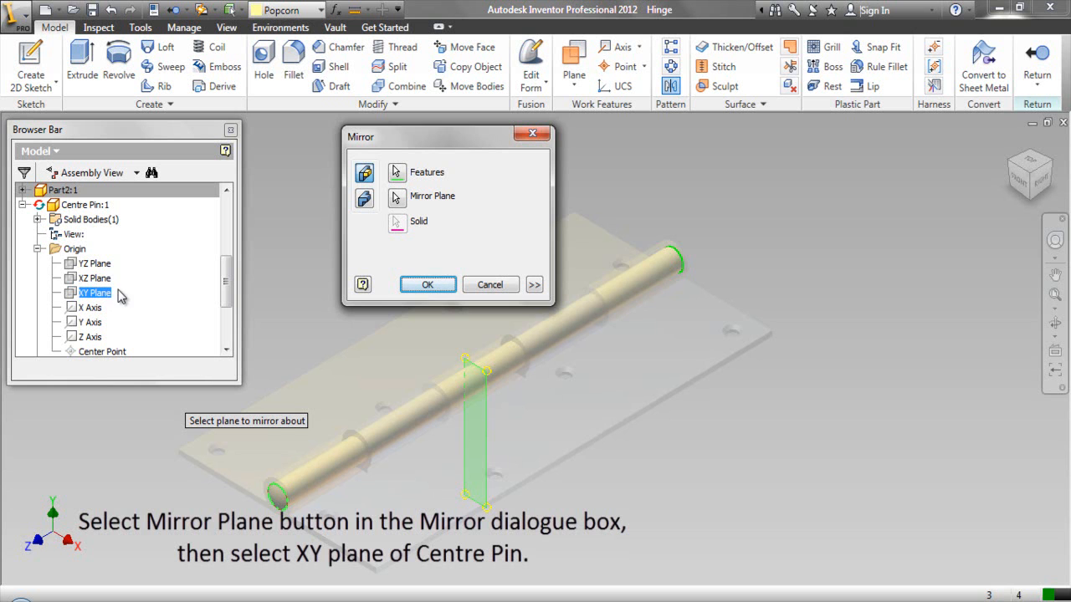
{"action": "left_click", "coordinate": [427, 283]}
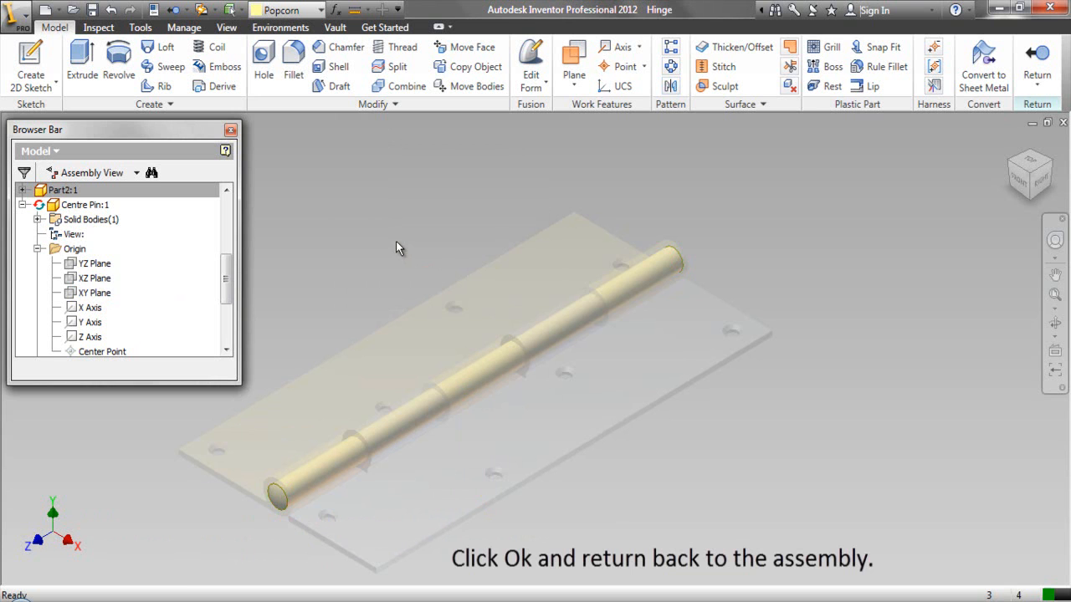
Return to the Hinge assembly from the Centre Pin part and collapse the whole browser tree.
{"action": "left_click", "coordinate": [1031, 56]}
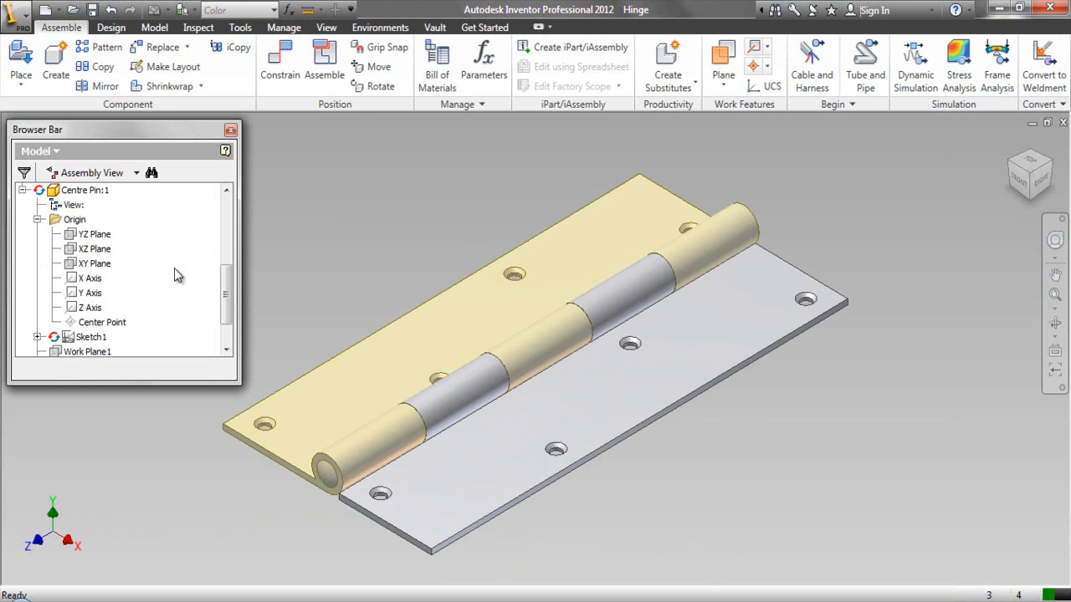
{"action": "right_click", "coordinate": [165, 268]}
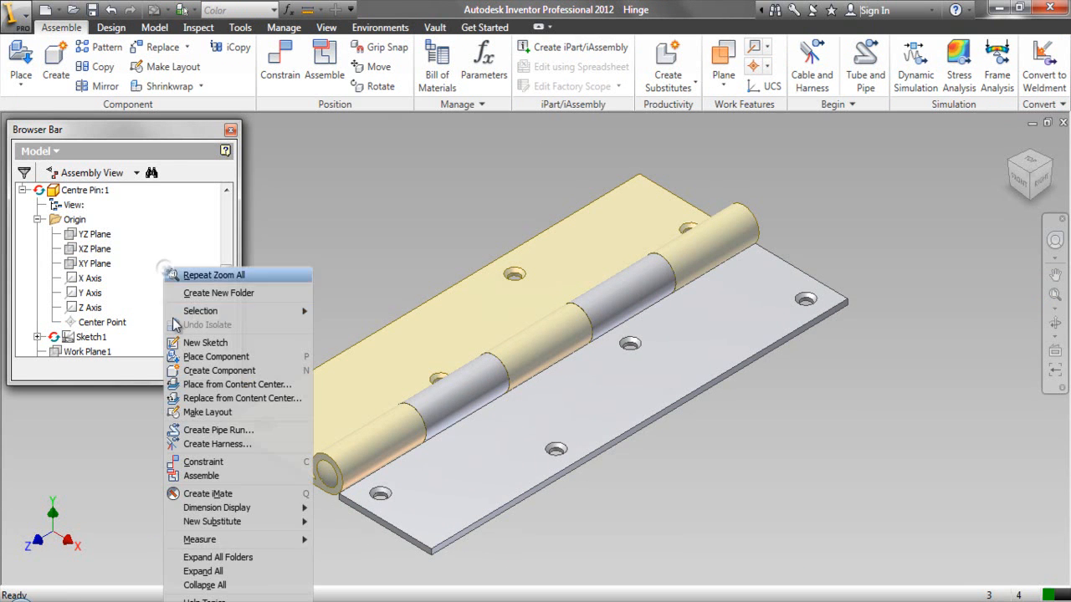
{"action": "left_click", "coordinate": [228, 586]}
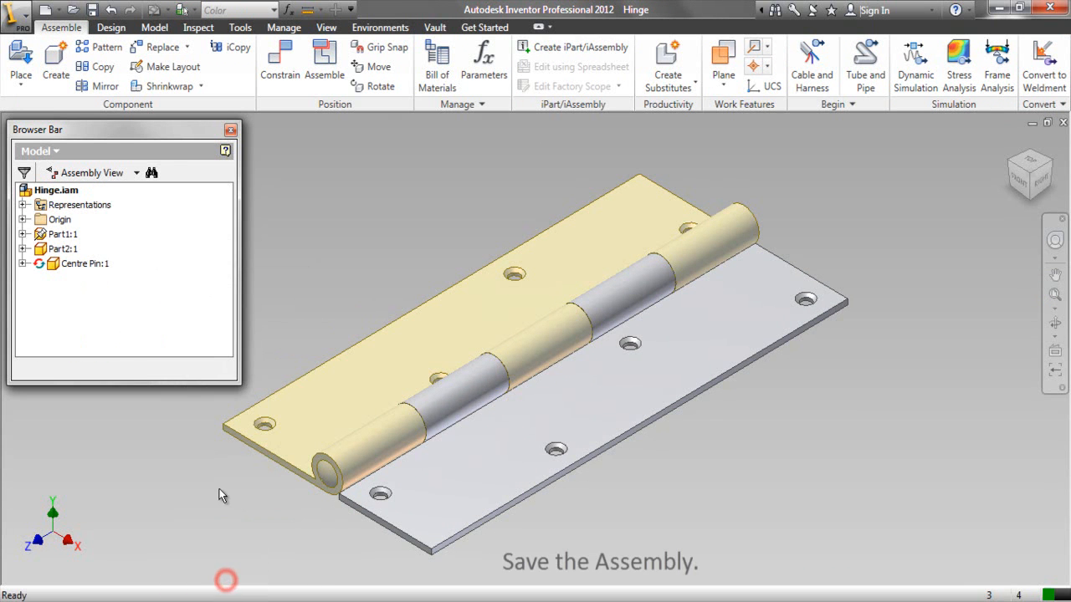
Save Hinge.iam together with its dependent file Centre Pin.ipt.
{"action": "left_click", "coordinate": [91, 10]}
{"action": "left_click", "coordinate": [627, 389]}
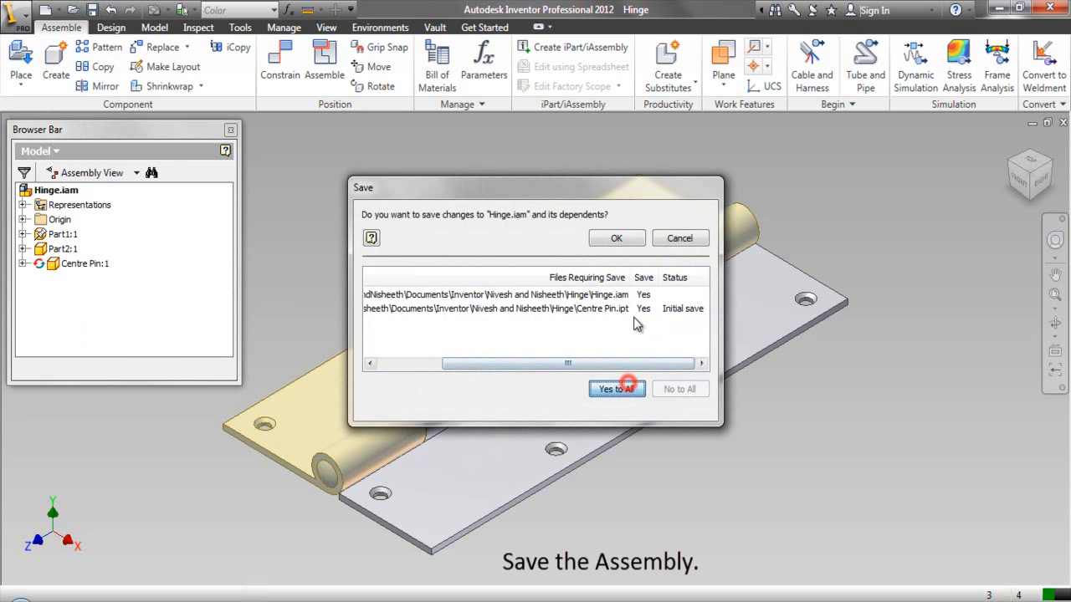
{"action": "left_click", "coordinate": [616, 238]}
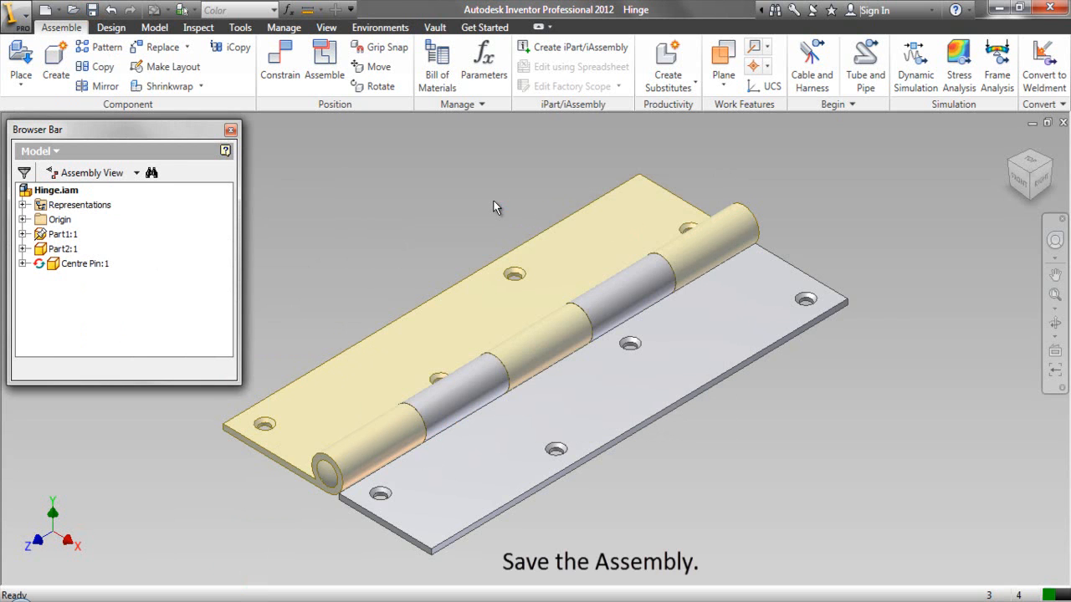
{"action": "left_click", "coordinate": [500, 188]}
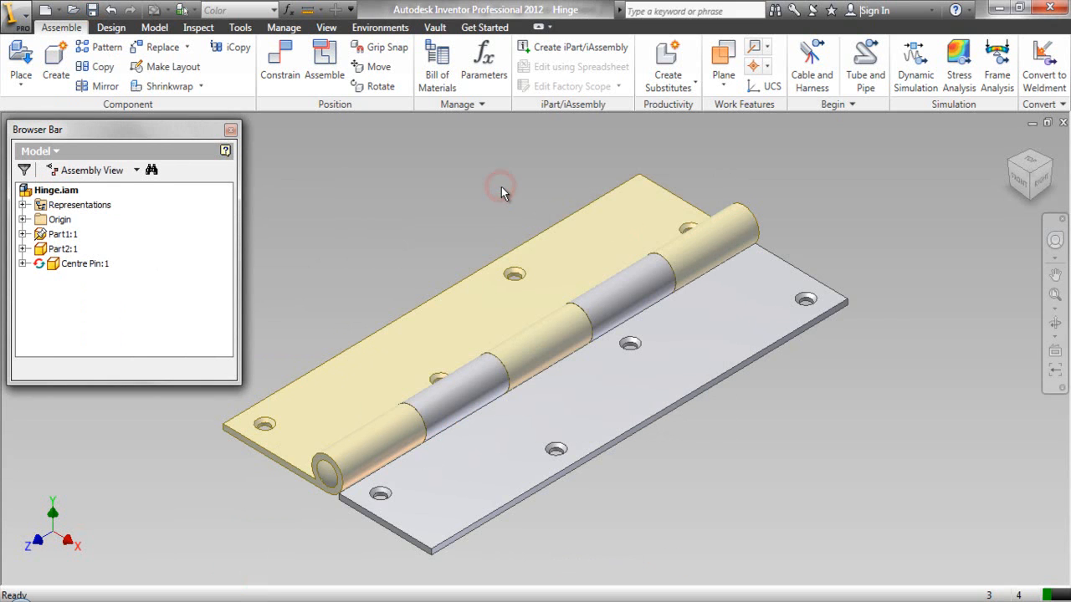
Add a 0° Angle constraint between the grey and yellow leaves' top faces, using the yellow leaf's barrel-end face as the reference.
{"action": "left_click", "coordinate": [1034, 159]}
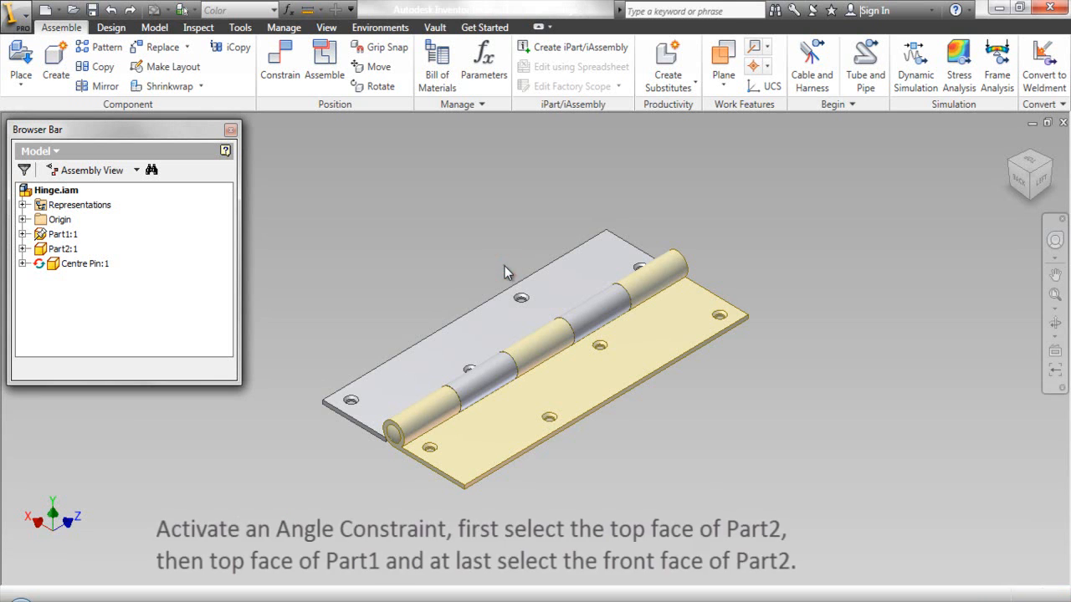
{"action": "right_click", "coordinate": [505, 266]}
{"action": "left_click", "coordinate": [545, 246]}
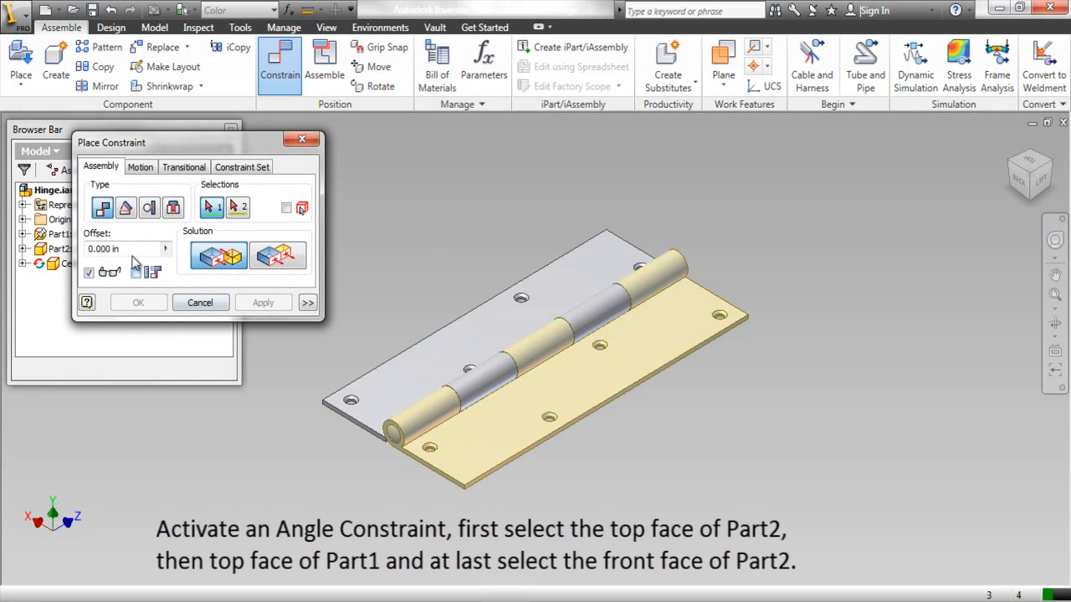
{"action": "left_click", "coordinate": [125, 208]}
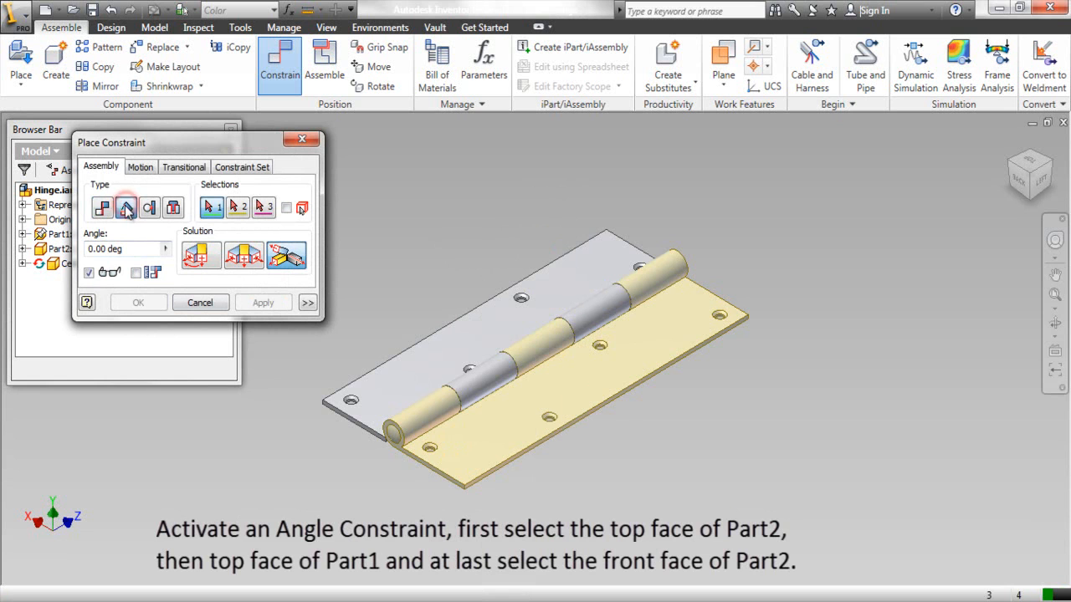
{"action": "scroll", "coordinate": [377, 419], "scroll_direction": "up", "scroll_amount": 3}
{"action": "left_click", "coordinate": [382, 406]}
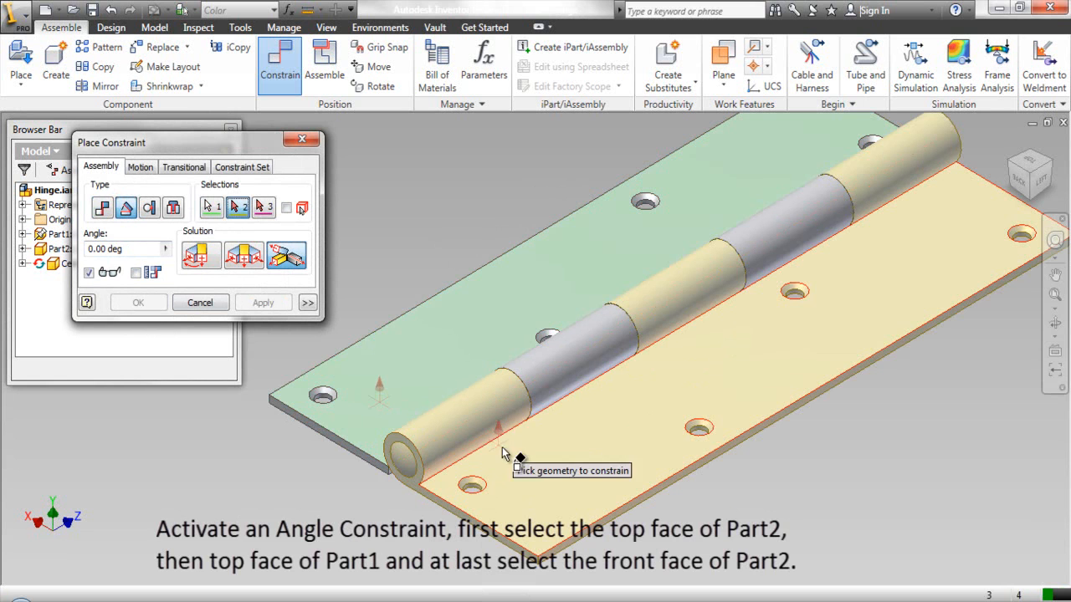
{"action": "left_click", "coordinate": [537, 474]}
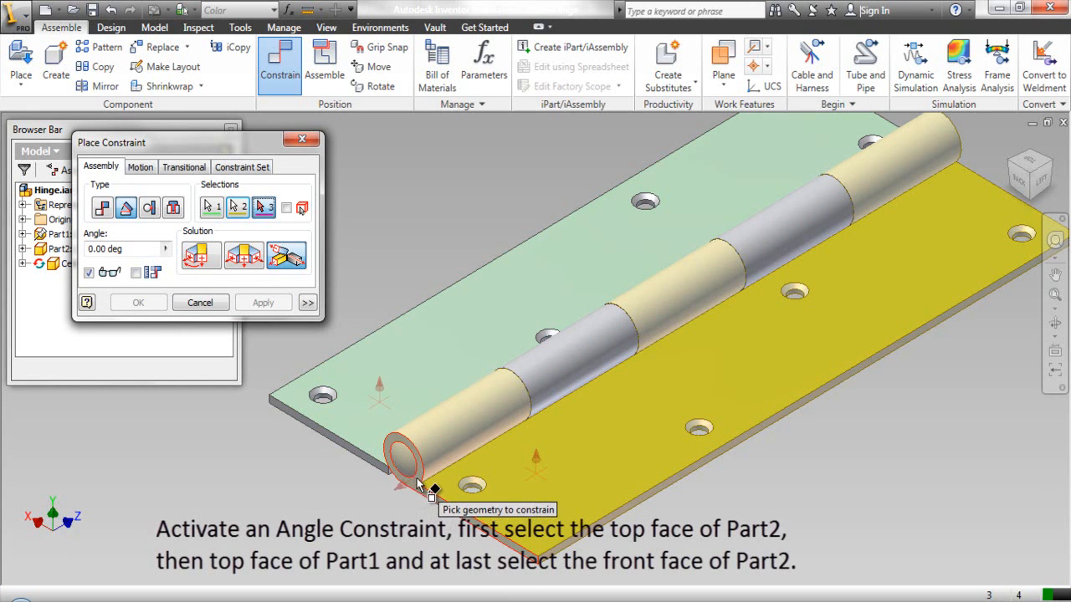
{"action": "left_click", "coordinate": [415, 480]}
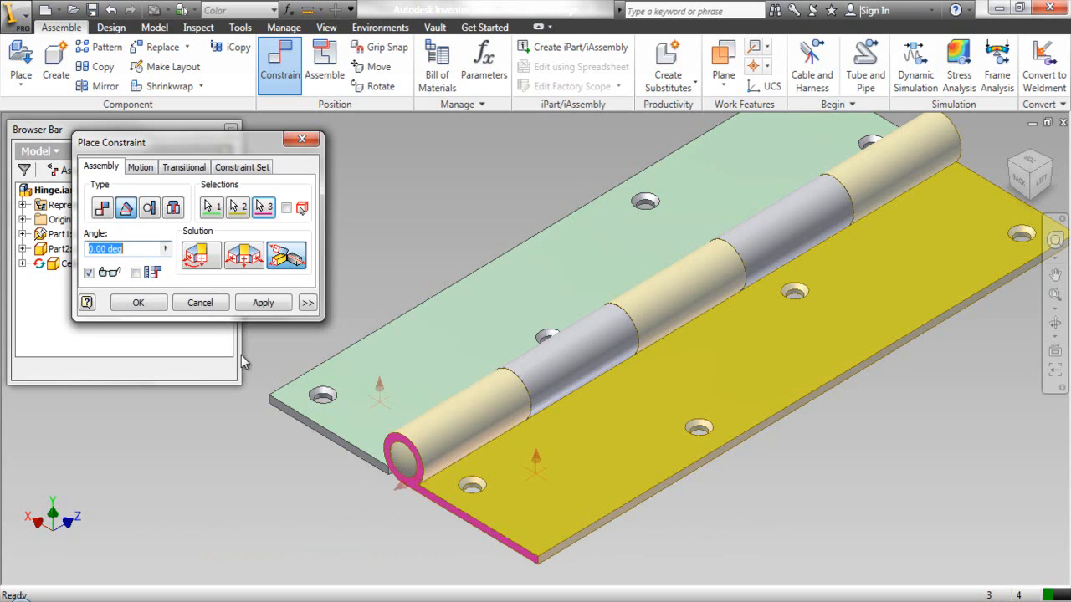
{"action": "left_click", "coordinate": [138, 302]}
{"action": "left_click", "coordinate": [198, 429]}
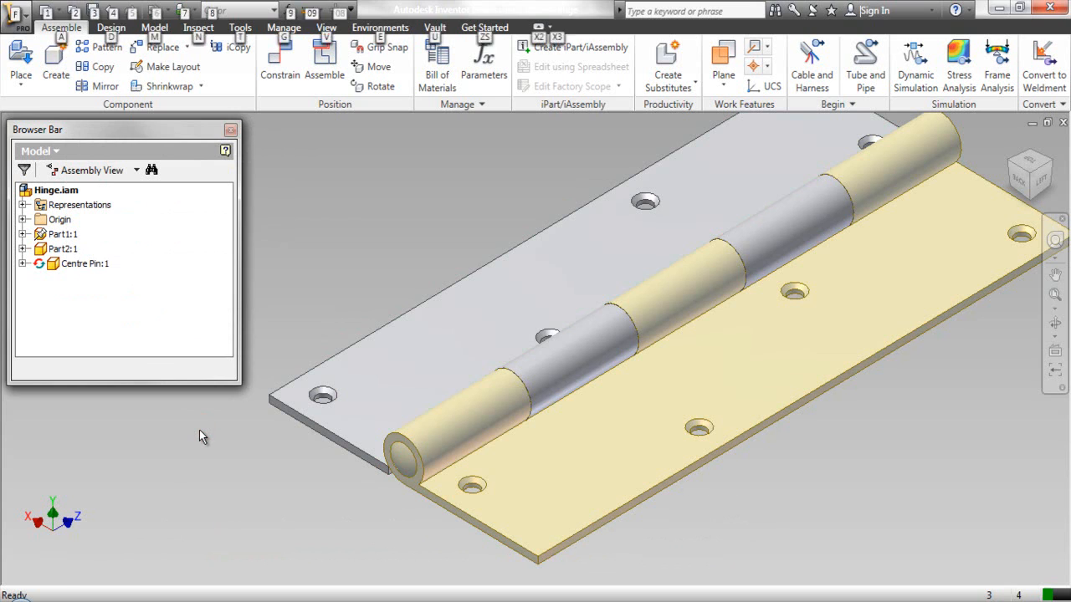
Switch the browser to Modeling View and rename the Angle:1 constraint as Drive.
{"action": "left_click", "coordinate": [137, 170]}
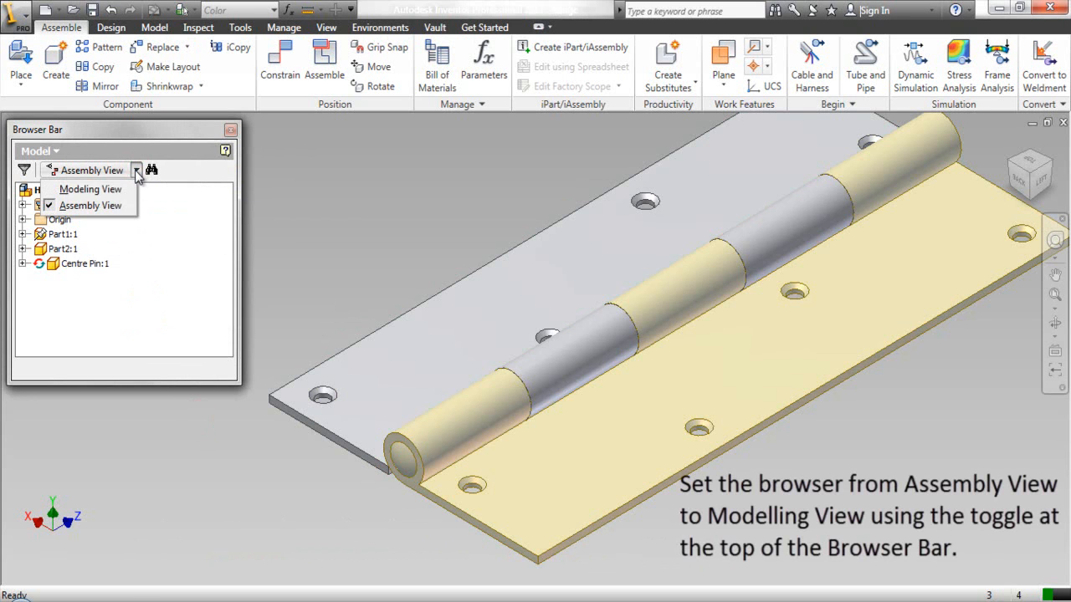
{"action": "left_click", "coordinate": [132, 190]}
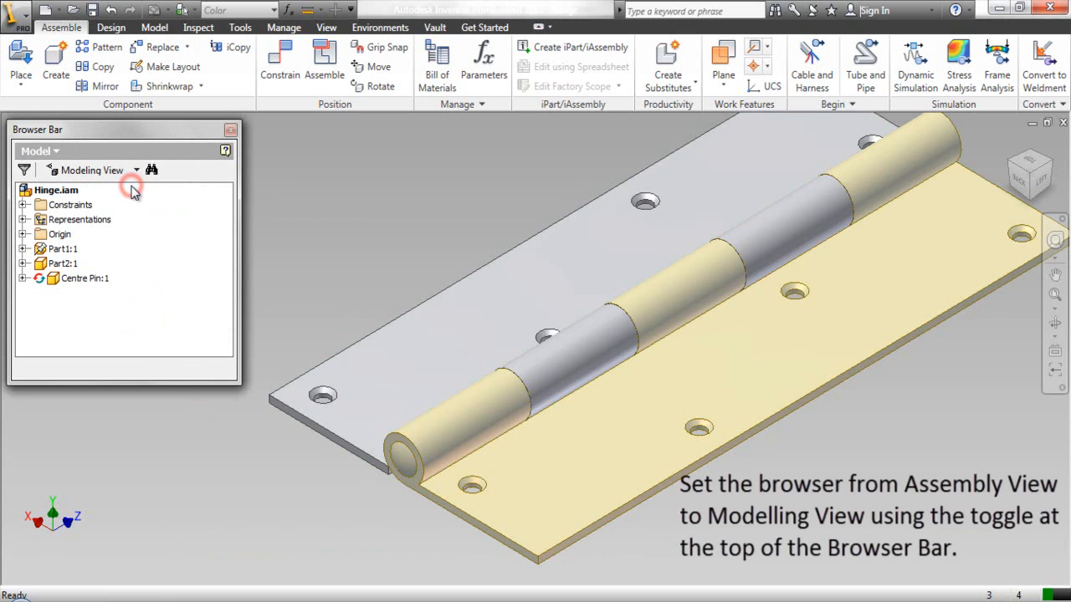
{"action": "left_click", "coordinate": [22, 205]}
{"action": "left_click", "coordinate": [77, 264]}
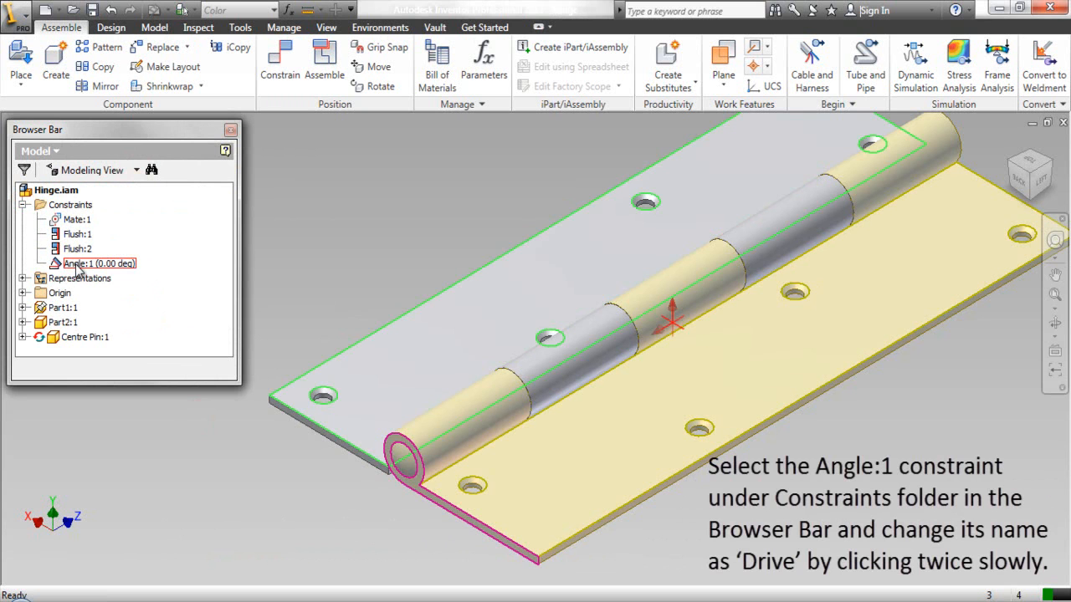
{"action": "left_click", "coordinate": [77, 264]}
{"action": "left_click", "coordinate": [77, 264]}
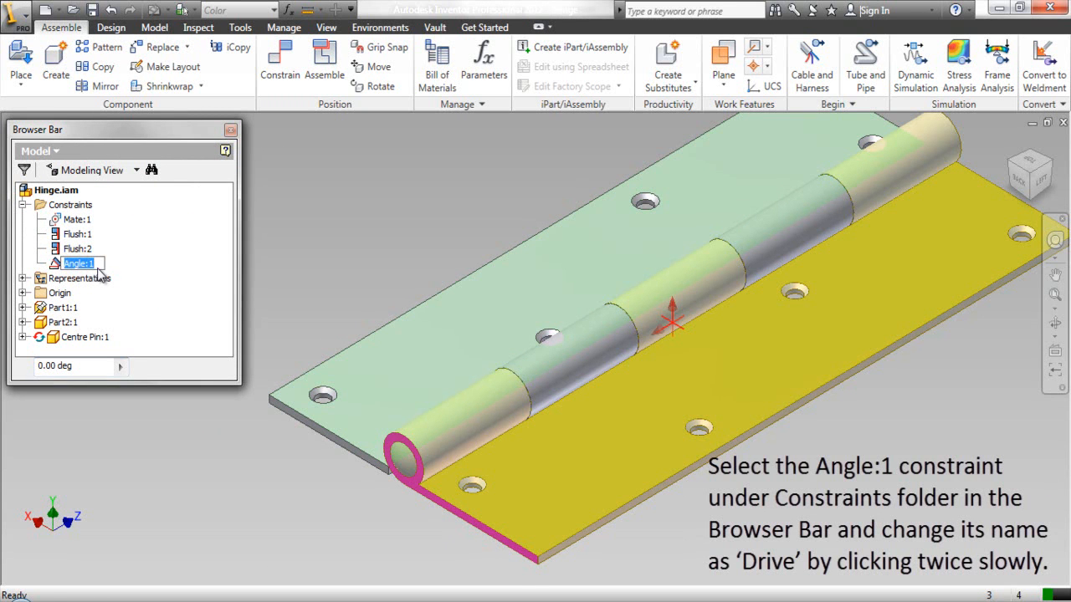
{"action": "type", "text": "Drive"}
{"action": "key", "text": "Return"}
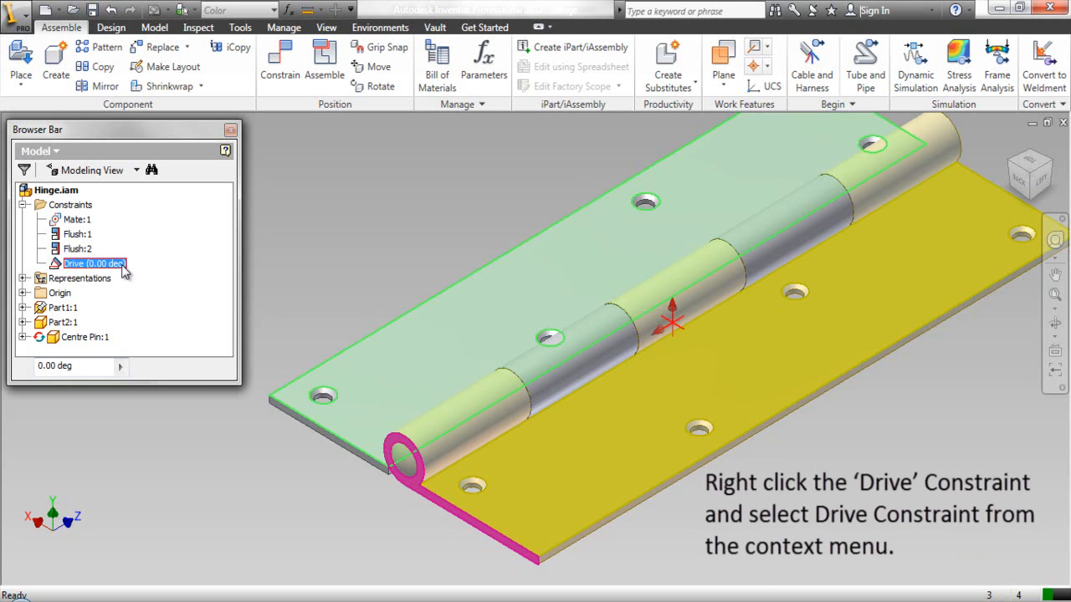
Open the Drive Constraint settings for the Drive constraint and set the end angle to 191.42 deg.
{"action": "right_click", "coordinate": [123, 266]}
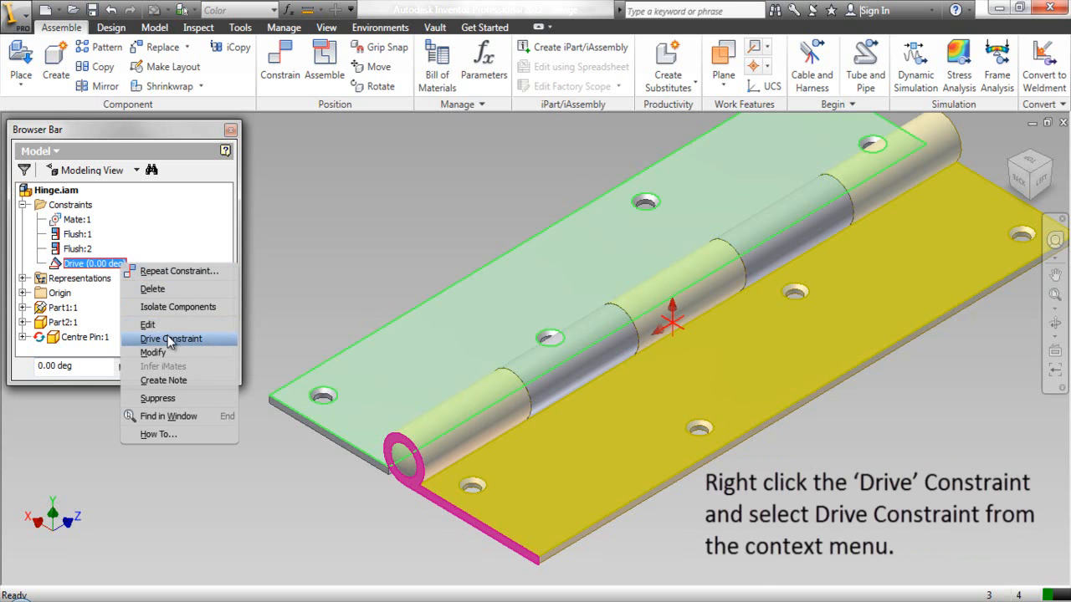
{"action": "left_click", "coordinate": [171, 339]}
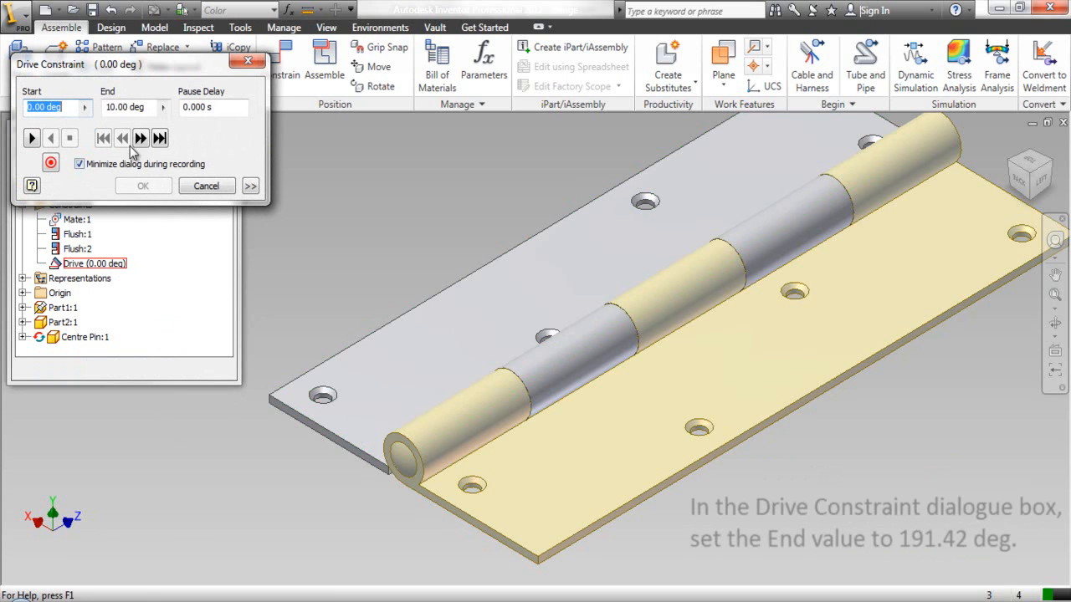
{"action": "left_click", "coordinate": [109, 109]}
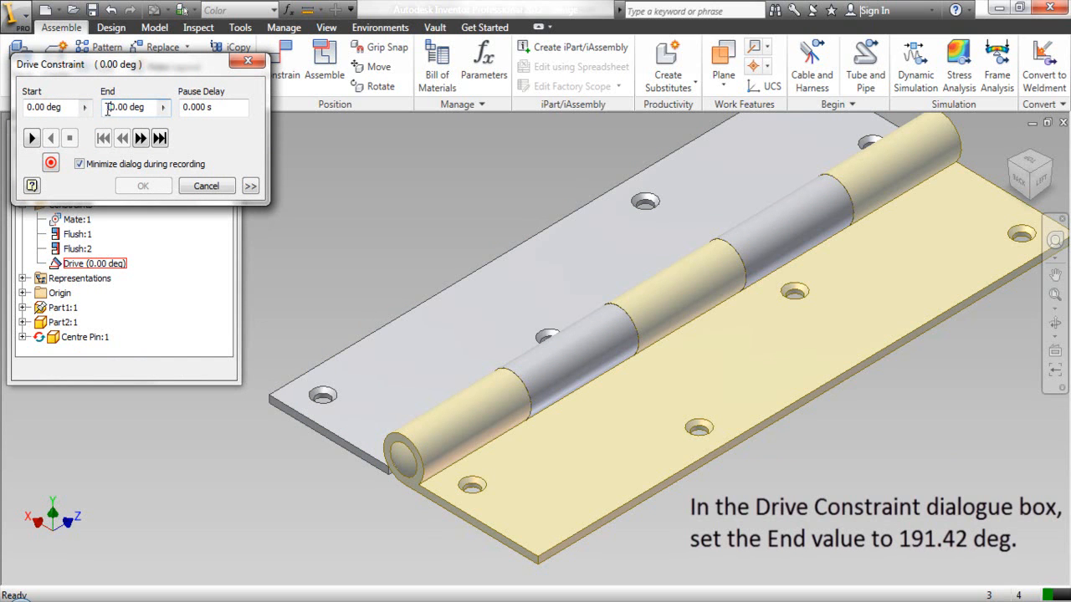
{"action": "double_click", "coordinate": [109, 108]}
{"action": "type", "text": "191.42"}
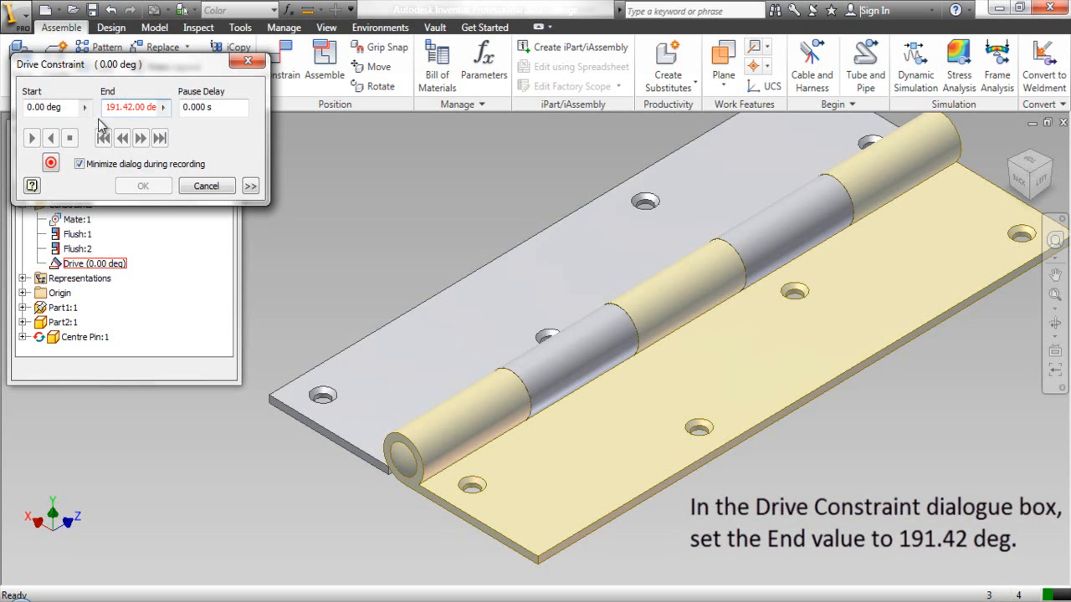
{"action": "key", "text": "Delete"}
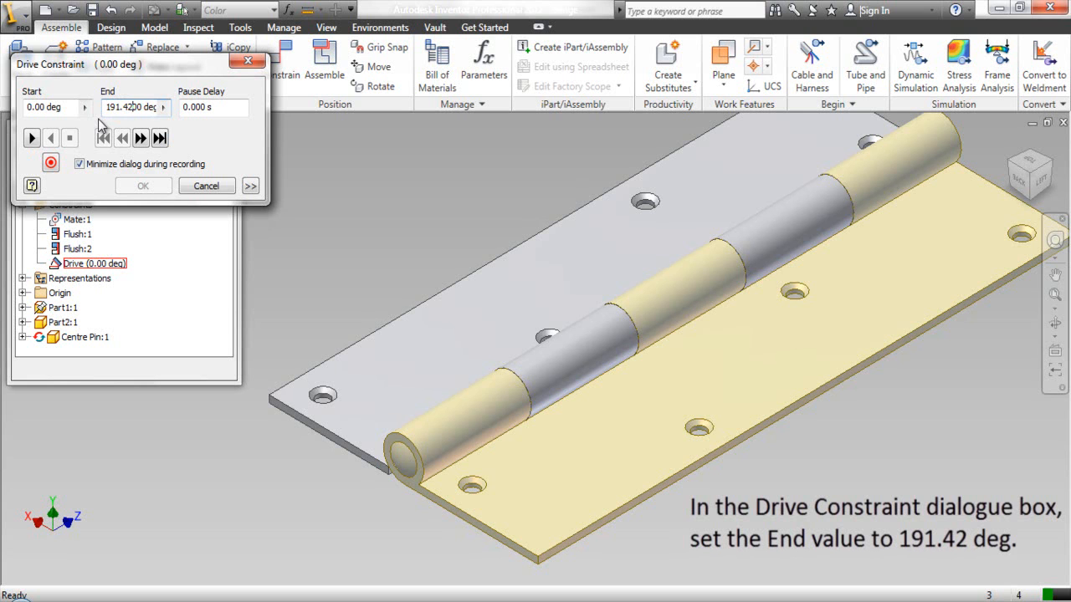
Expand the drive settings, set the increment to 0.25 deg and the repetitions to Start/End/Start with a value of 2, and collapse them.
{"action": "left_click", "coordinate": [250, 187]}
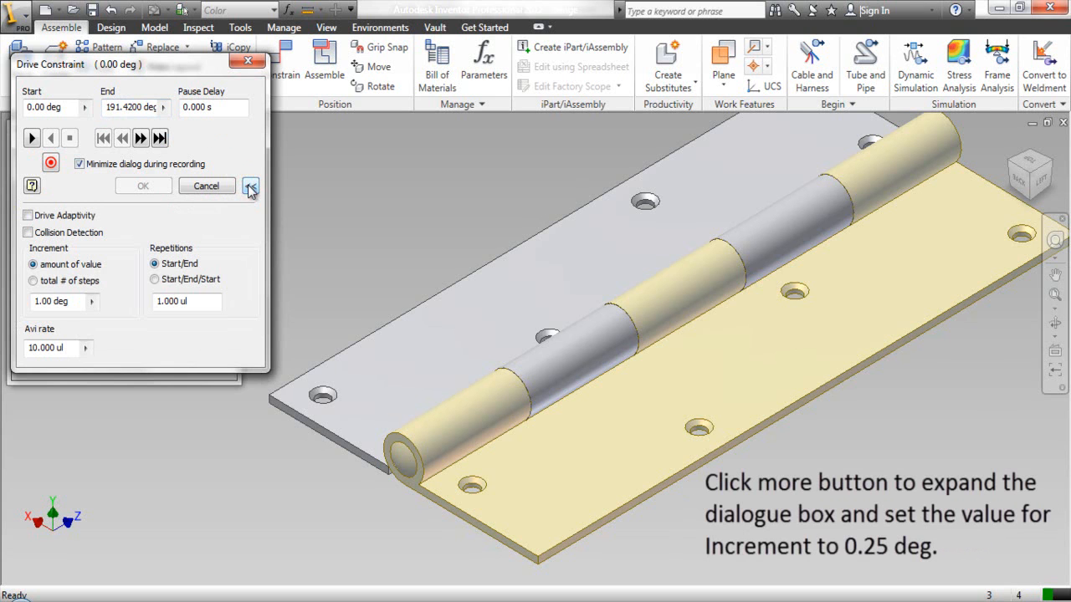
{"action": "double_click", "coordinate": [52, 301]}
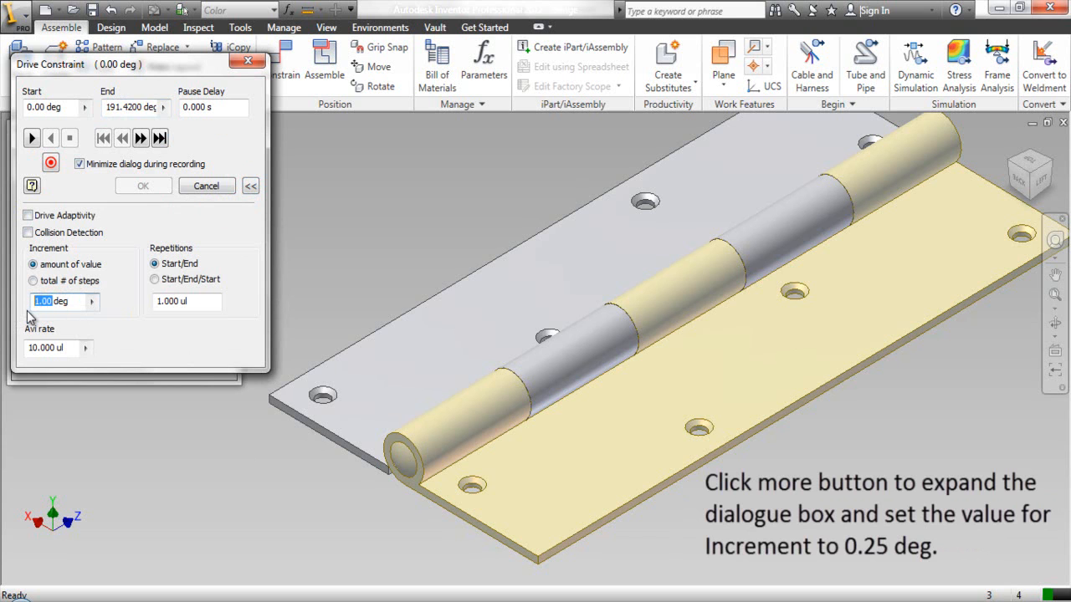
{"action": "type", "text": ".25"}
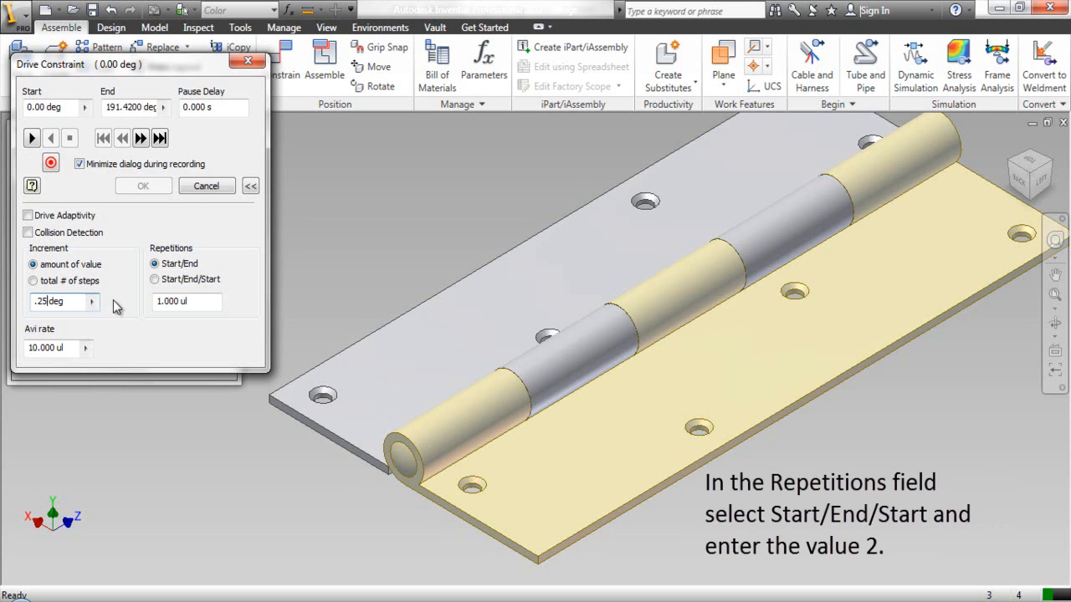
{"action": "left_click", "coordinate": [155, 281]}
{"action": "left_click", "coordinate": [160, 304]}
{"action": "left_click", "coordinate": [251, 187]}
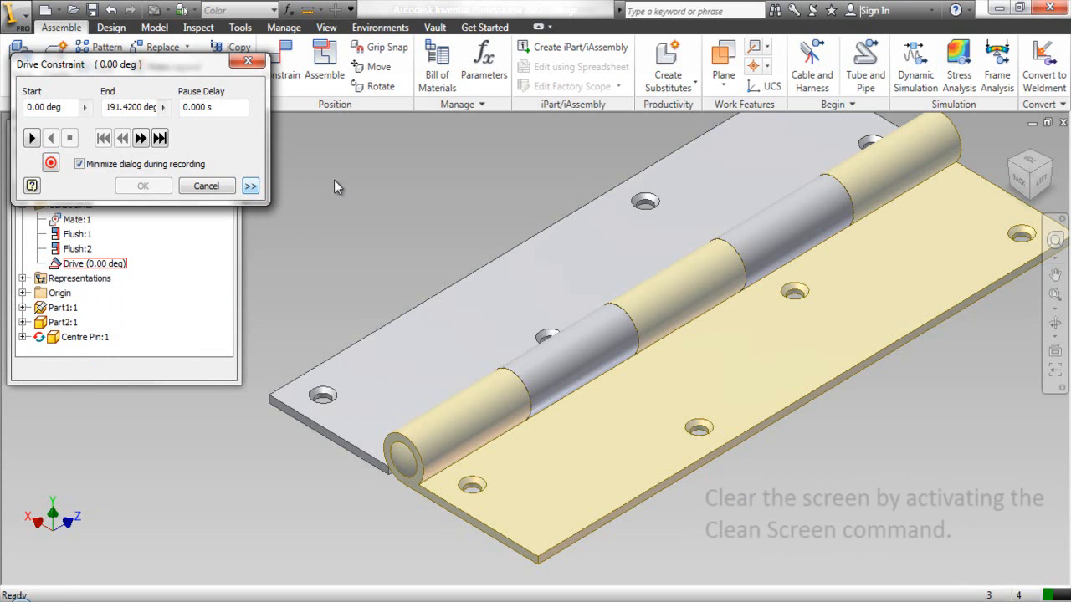
Turn on Clean Screen and play the Drive constraint forward to animate the whole hinge.
{"action": "left_click", "coordinate": [327, 28]}
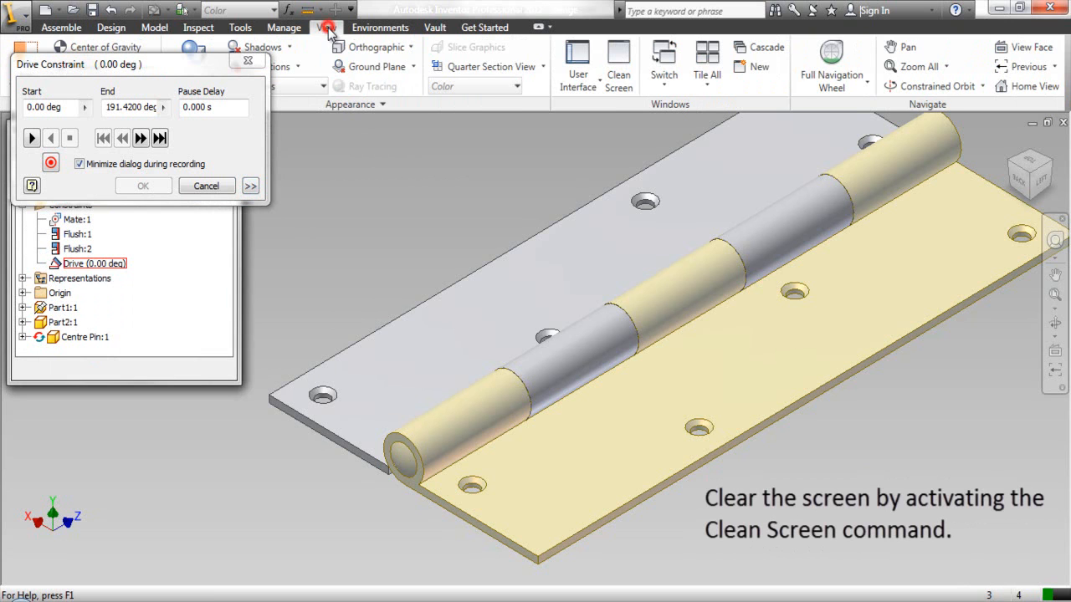
{"action": "left_click", "coordinate": [623, 82]}
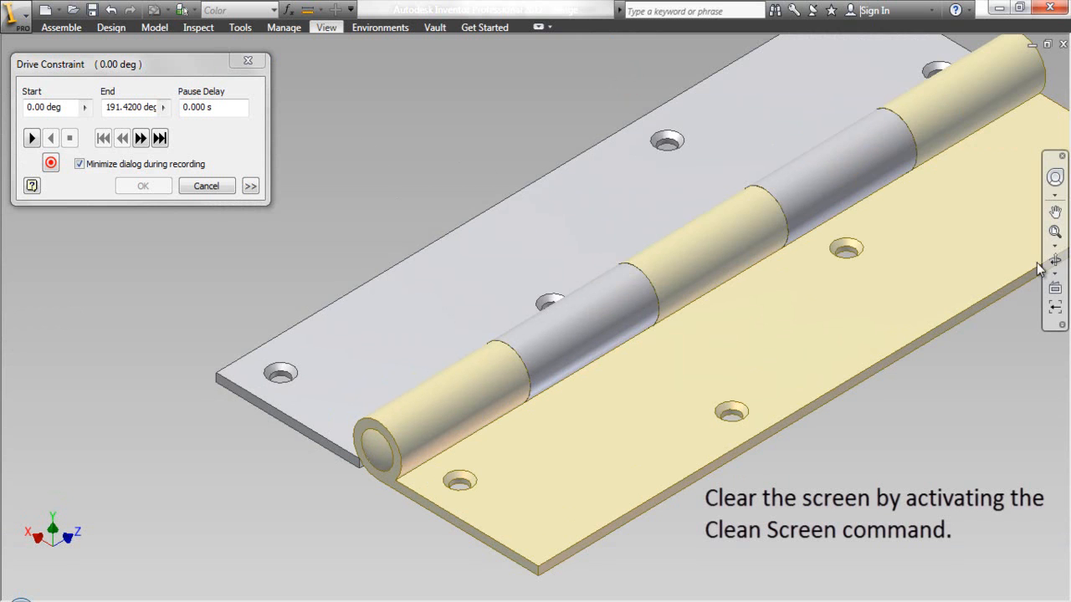
{"action": "left_click", "coordinate": [1056, 209]}
{"action": "left_click_drag", "start_coordinate": [928, 305], "coordinate": [767, 338]}
{"action": "right_click", "coordinate": [639, 326]}
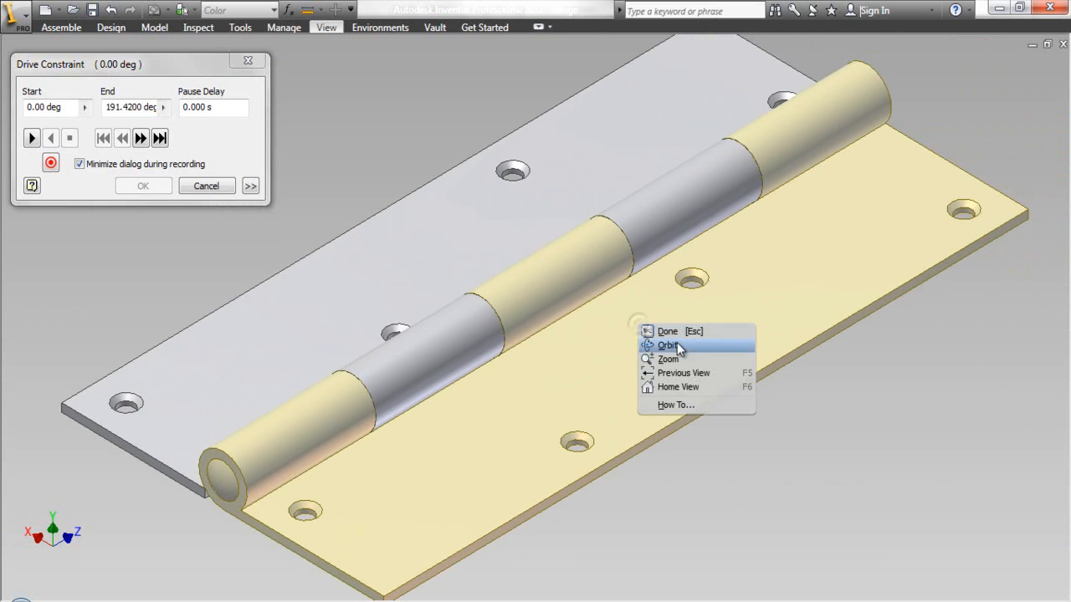
{"action": "left_click", "coordinate": [678, 358]}
{"action": "left_click_drag", "start_coordinate": [678, 360], "coordinate": [629, 388]}
{"action": "right_click", "coordinate": [619, 335]}
{"action": "left_click", "coordinate": [632, 365]}
{"action": "right_click", "coordinate": [611, 357]}
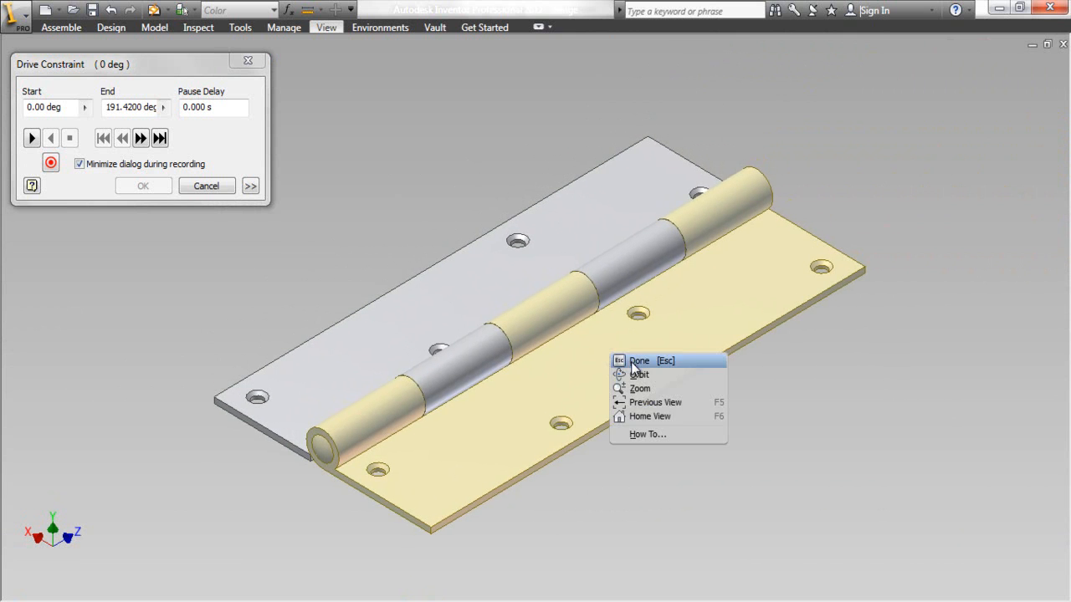
{"action": "left_click", "coordinate": [632, 361]}
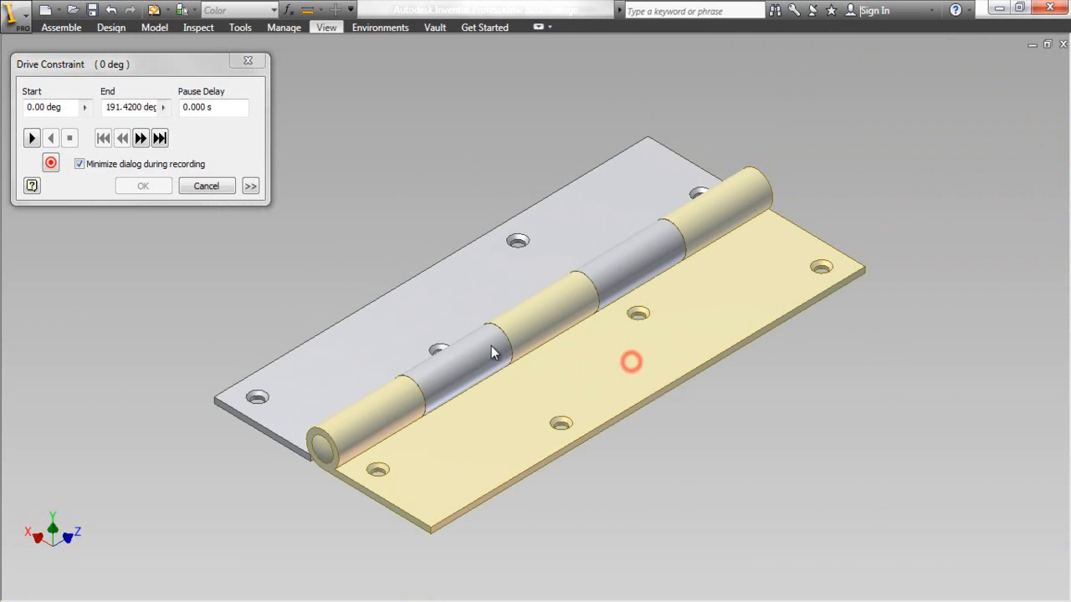
{"action": "left_click", "coordinate": [32, 138]}
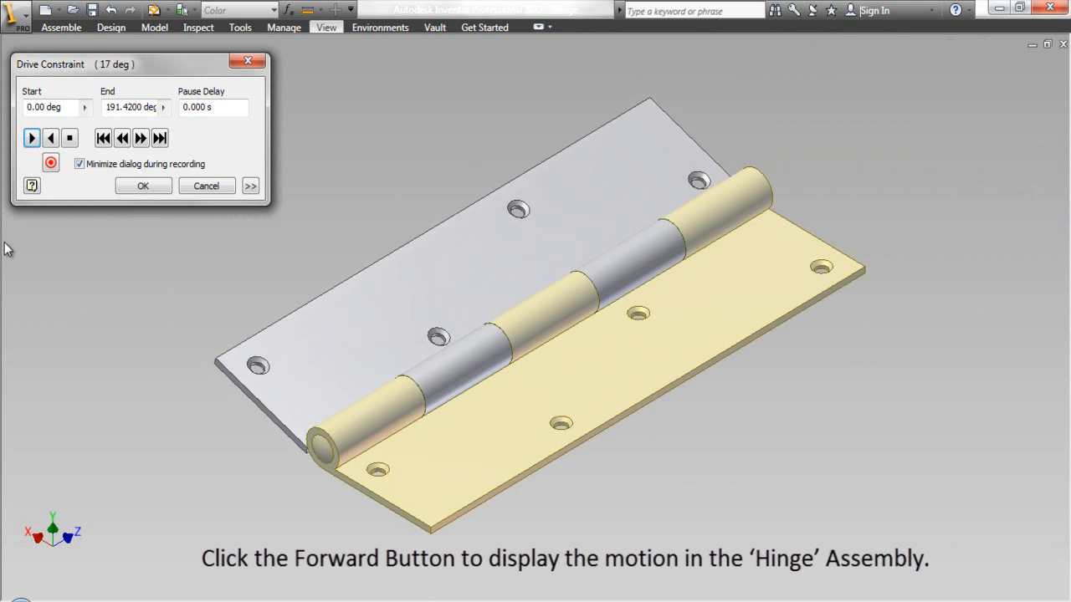